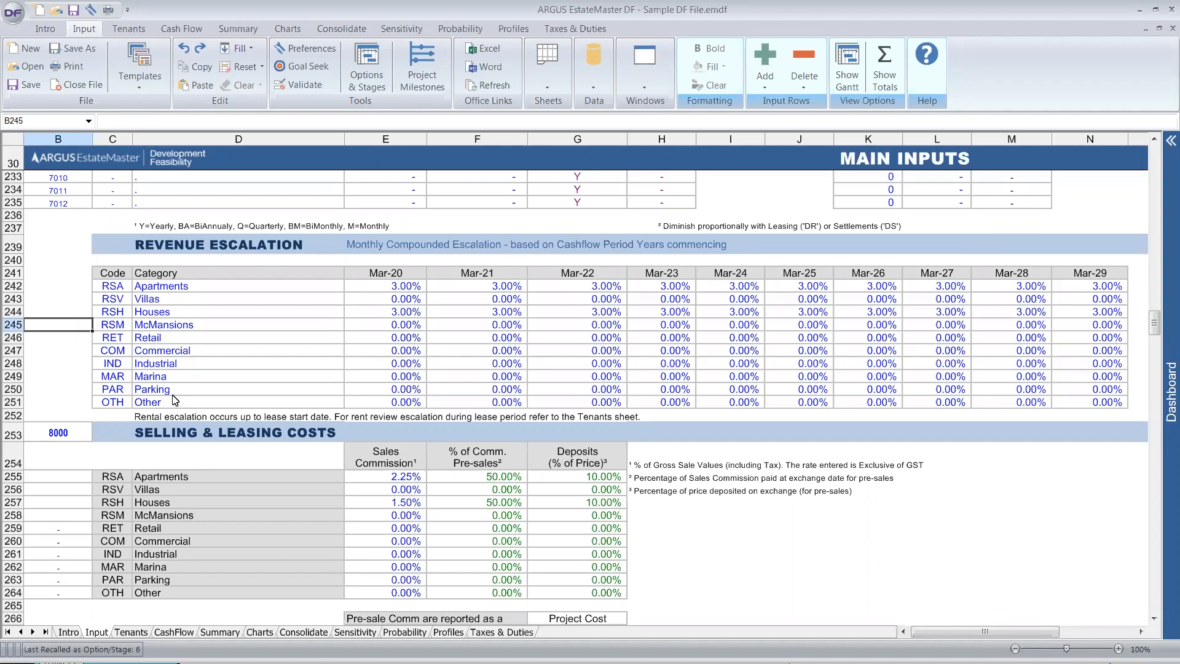
Step: Examine the Revenue Escalation table's category rows and the yearly escalation rates entered for Apartments
left_click(70, 299)
left_click(74, 249)
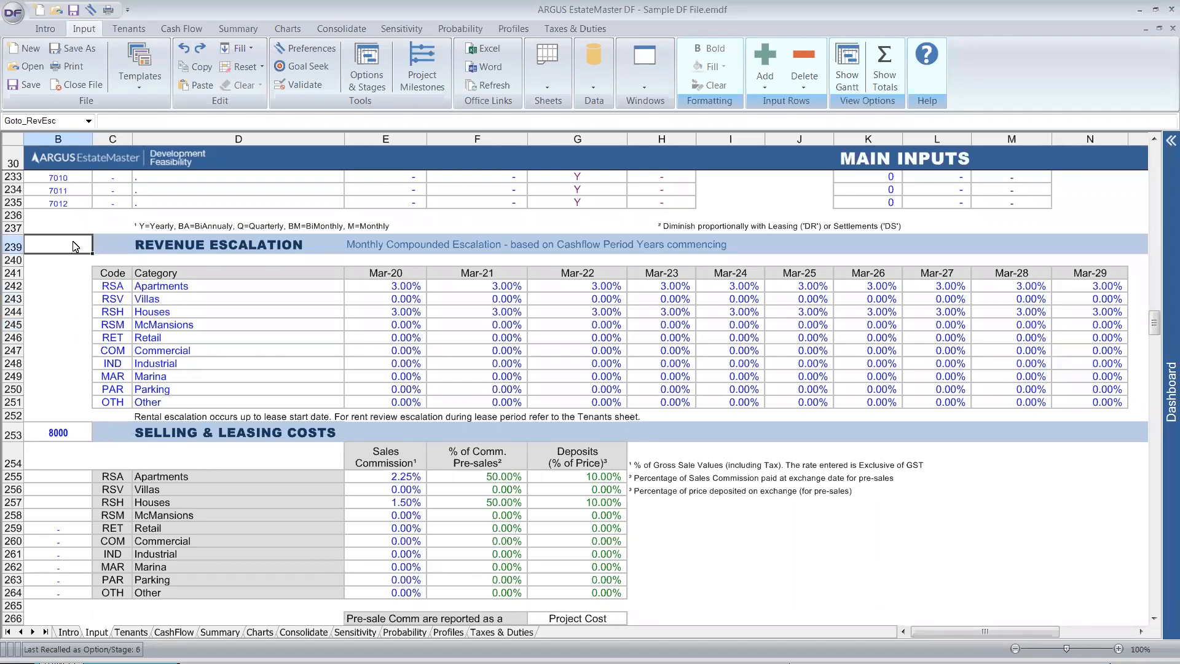
left_click(73, 260)
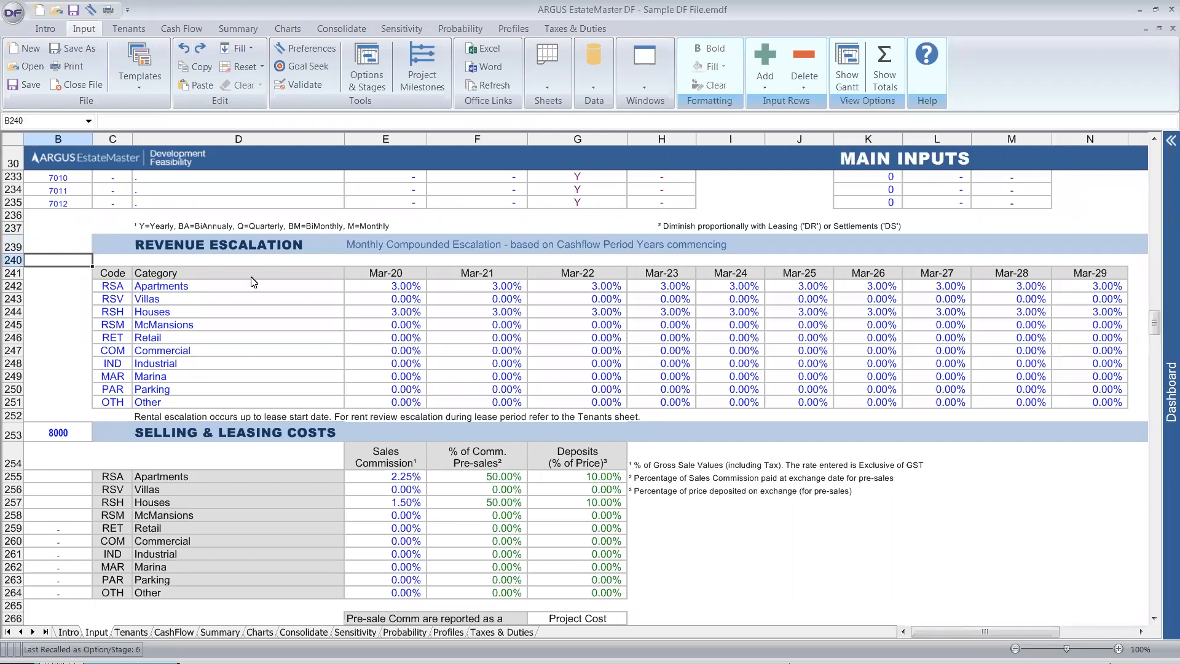
left_click_drag(361, 286, 635, 373)
left_click(634, 372)
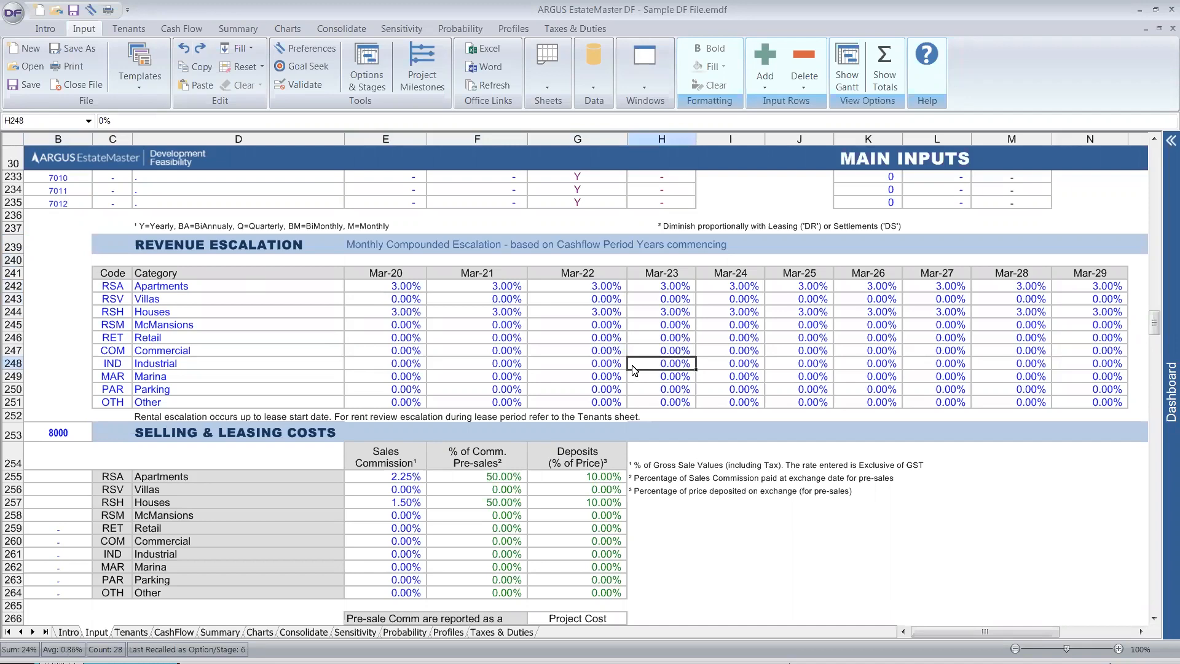
left_click_drag(368, 287, 981, 356)
left_click_drag(106, 284, 172, 289)
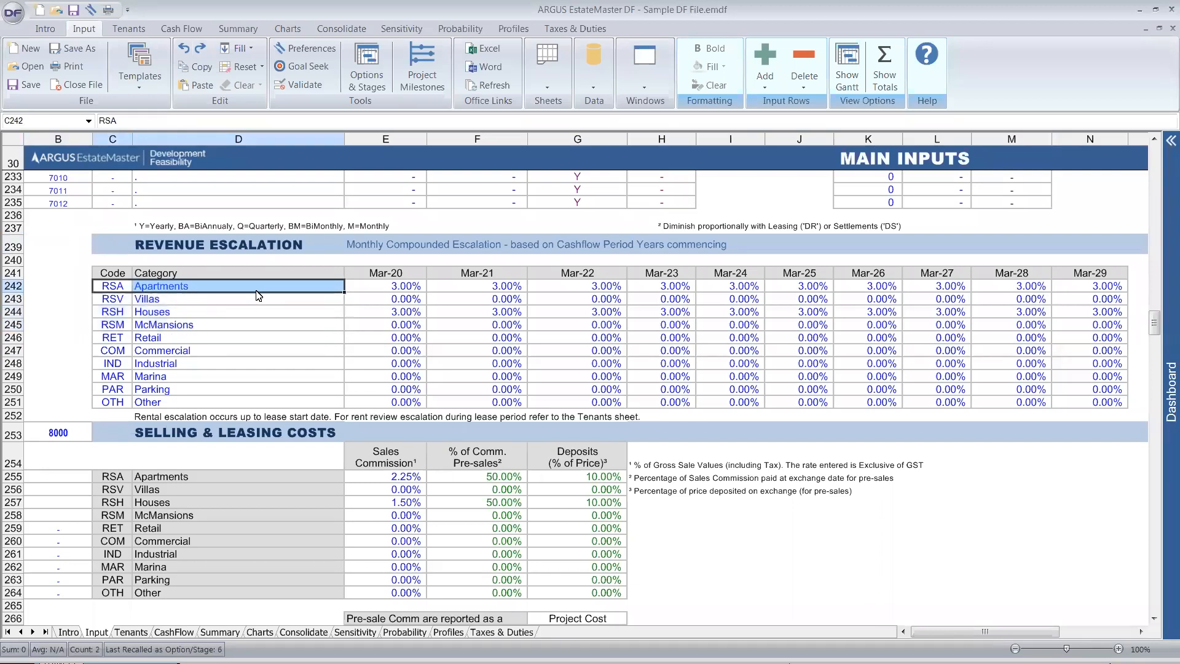
left_click(367, 288)
left_click_drag(367, 288, 703, 286)
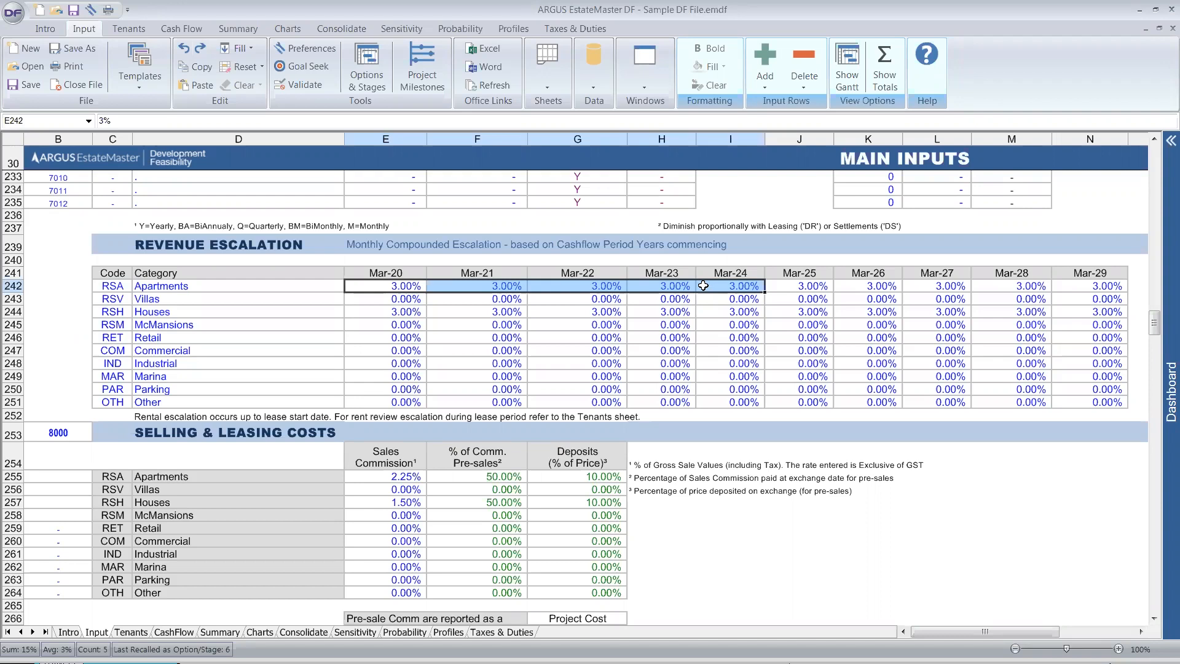
Step: Reset all Revenue Escalation rates from Mar-20 to Mar-29 to 0.00% by filling from the Other category's Mar-20 rate
left_click(393, 402)
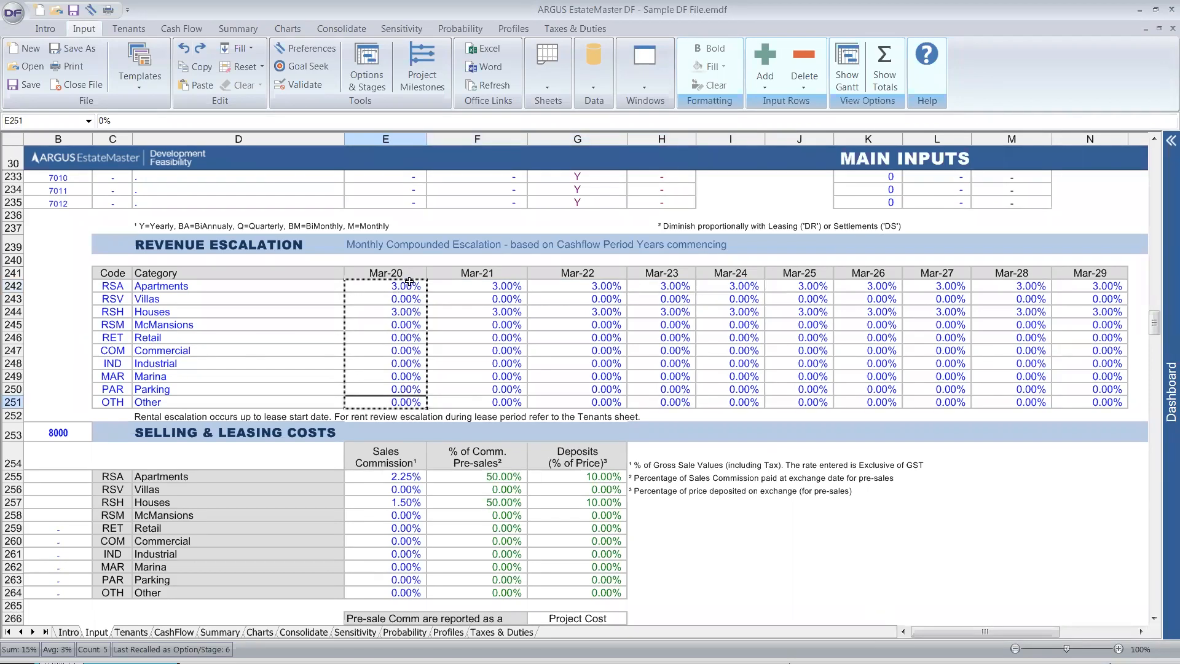
left_click_drag(426, 408, 428, 286)
left_click_drag(429, 410, 1091, 391)
left_click(1092, 389)
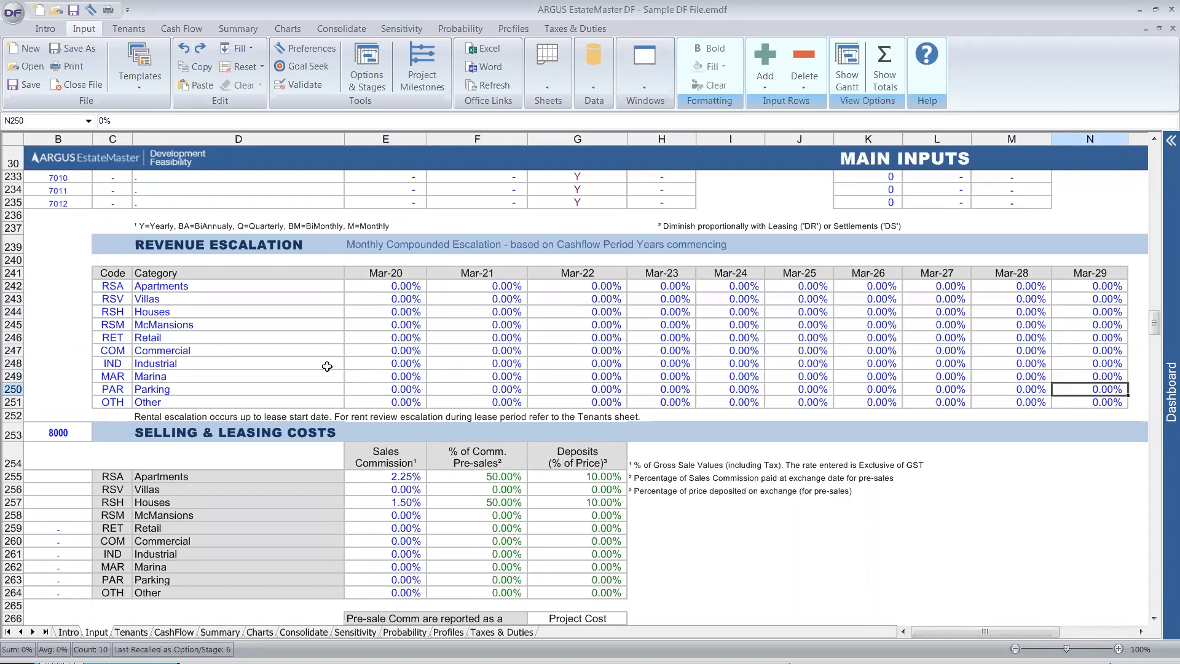
Step: Examine the codes and categories of the Revenue Escalation table together with their first yearly rate columns
scroll(326, 366, "up", 3, "ctrl")
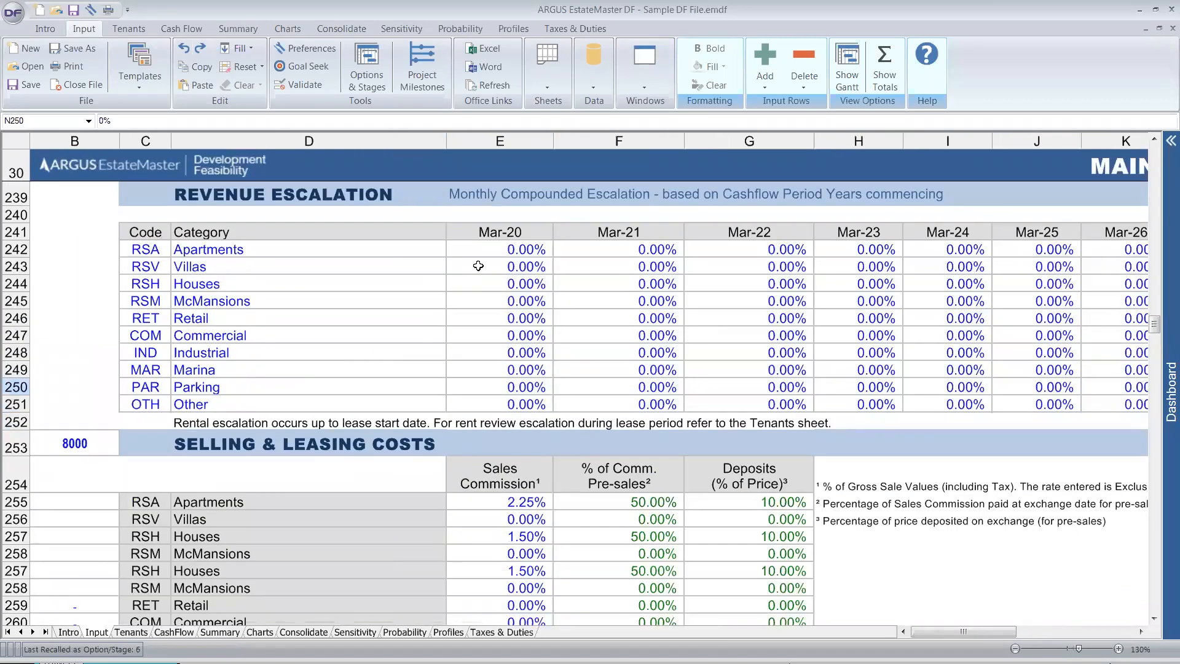
left_click_drag(500, 245, 755, 402)
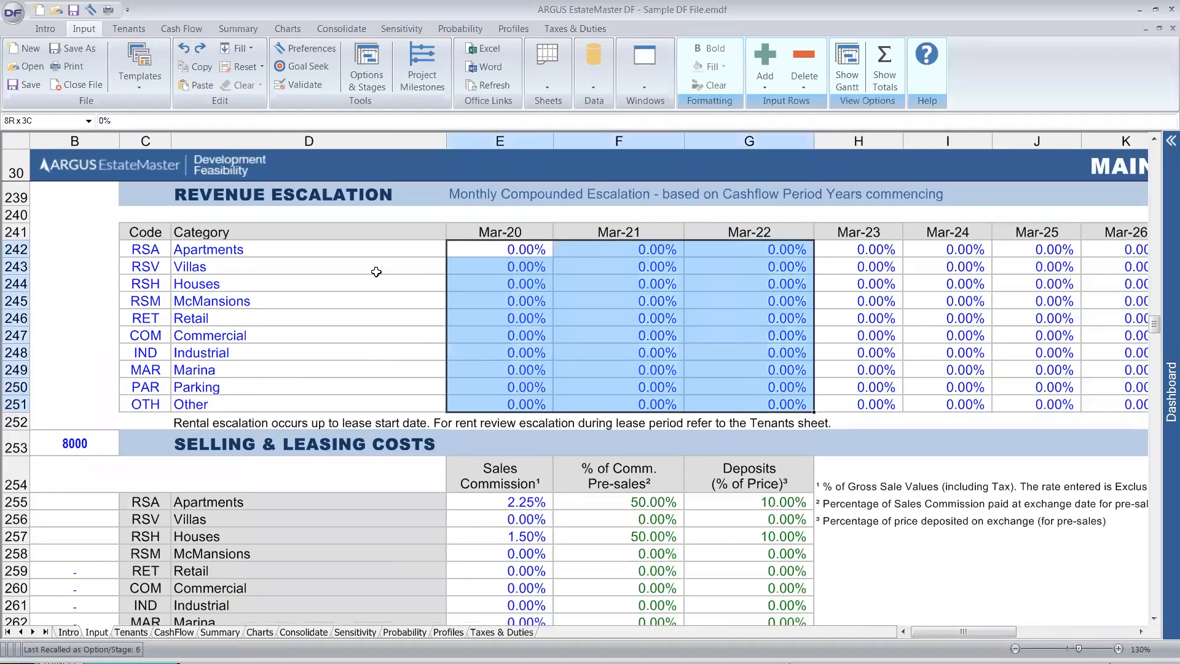
left_click(203, 264)
left_click_drag(145, 249, 204, 401)
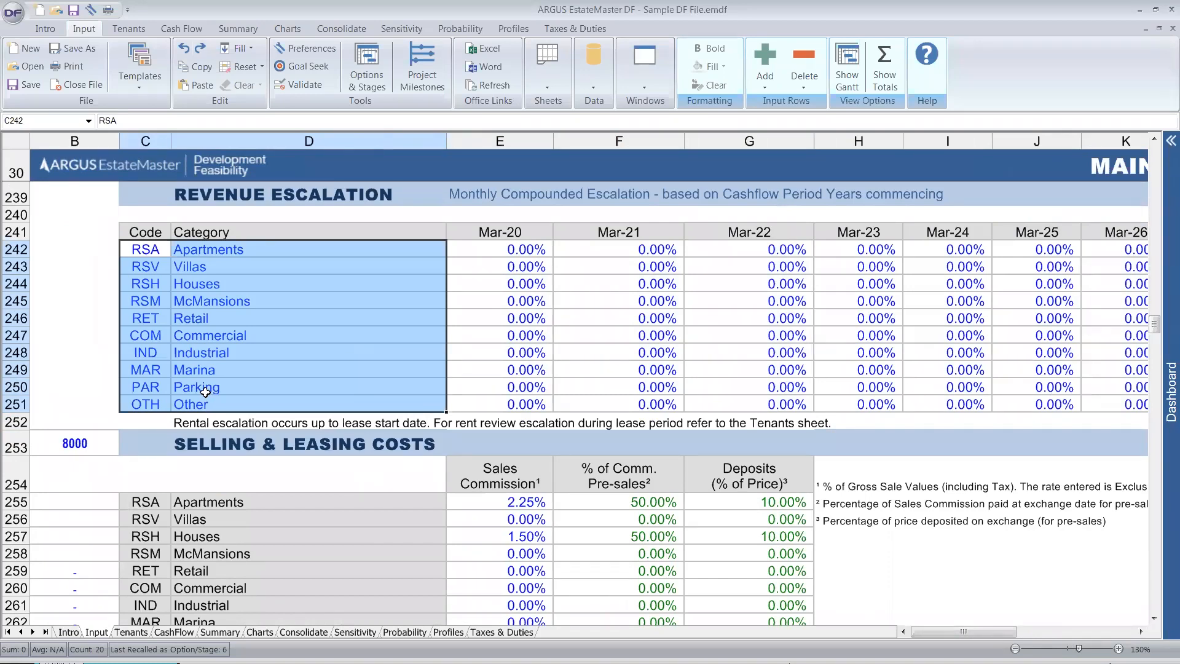
left_click_drag(139, 252, 201, 401)
left_click_drag(490, 252, 601, 387)
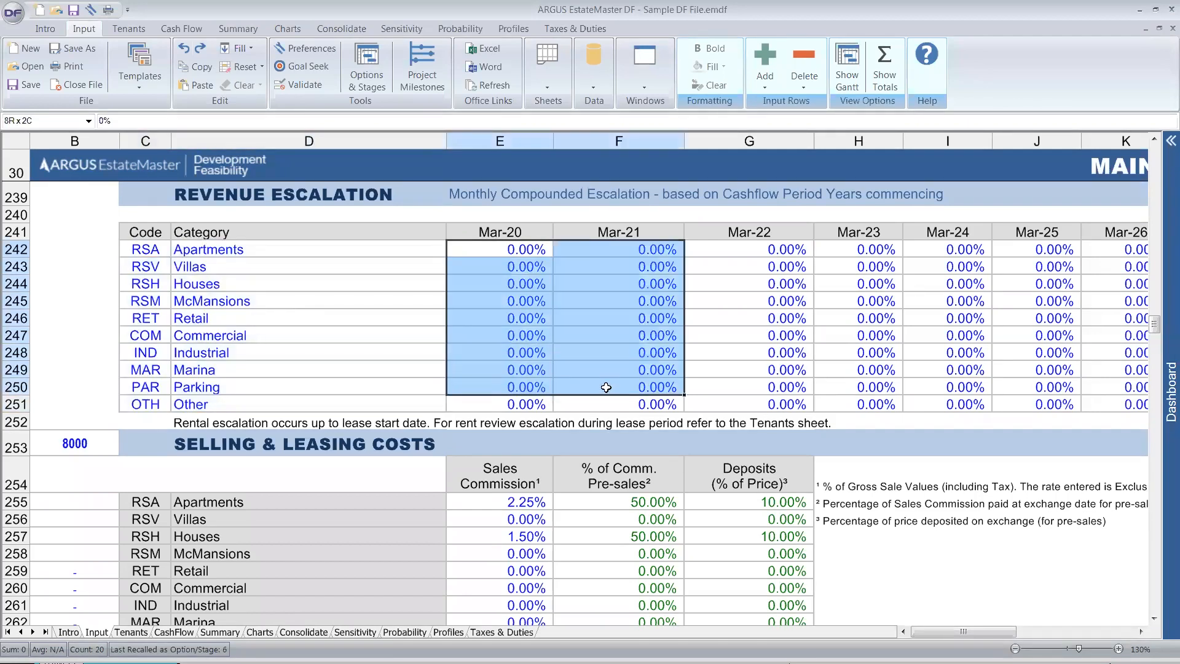
Step: Compare the Revenue Escalation codes and categories with the linked rows and rates under Selling & Leasing Costs
left_click_drag(135, 252, 215, 405)
scroll(212, 406, "down", 2)
left_click_drag(144, 391, 227, 502)
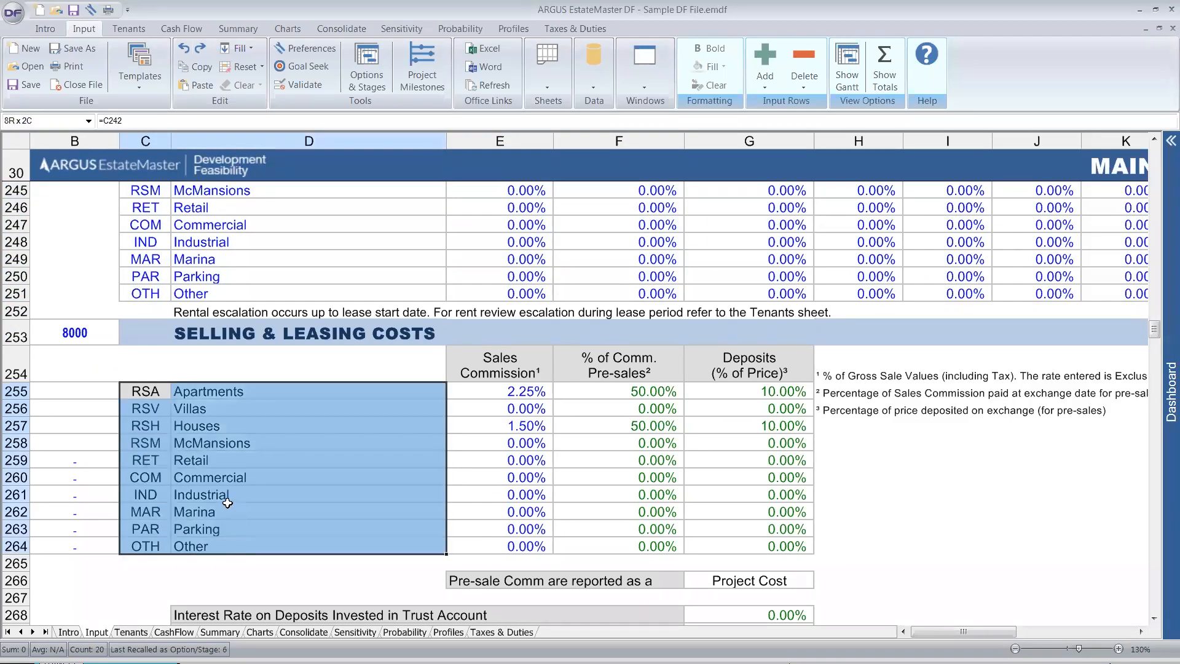
scroll(227, 502, "up", 2)
left_click_drag(143, 253, 267, 398)
scroll(270, 389, "down", 3)
left_click_drag(150, 347, 150, 474)
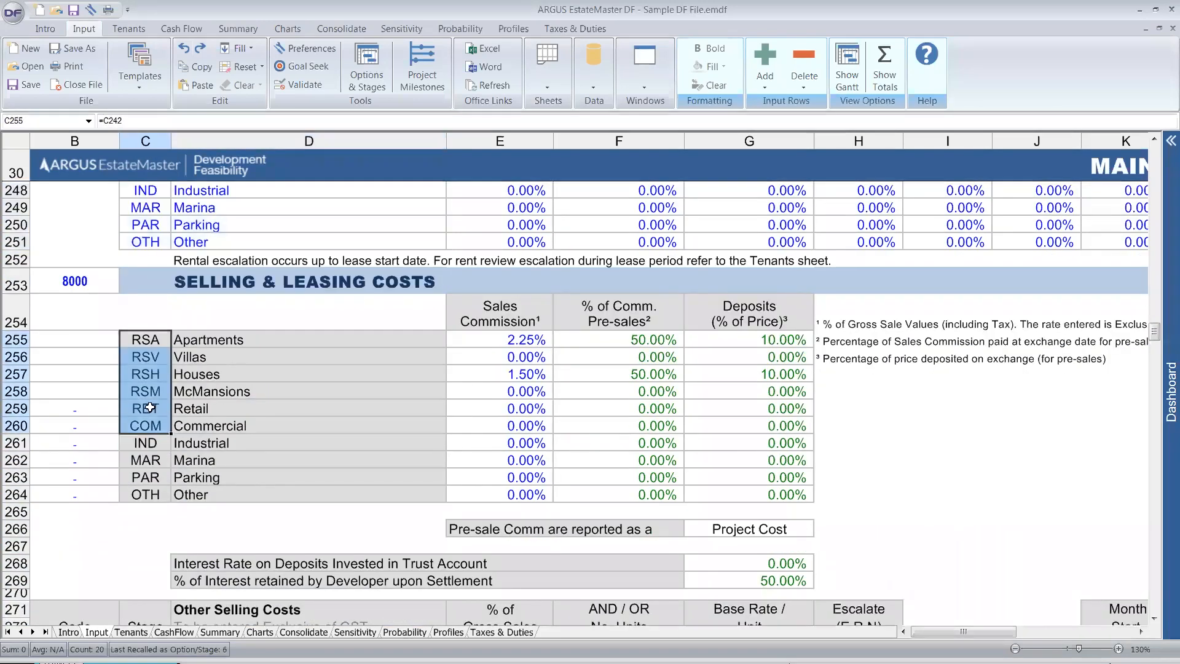
left_click_drag(150, 415, 150, 348)
left_click_drag(489, 341, 728, 488)
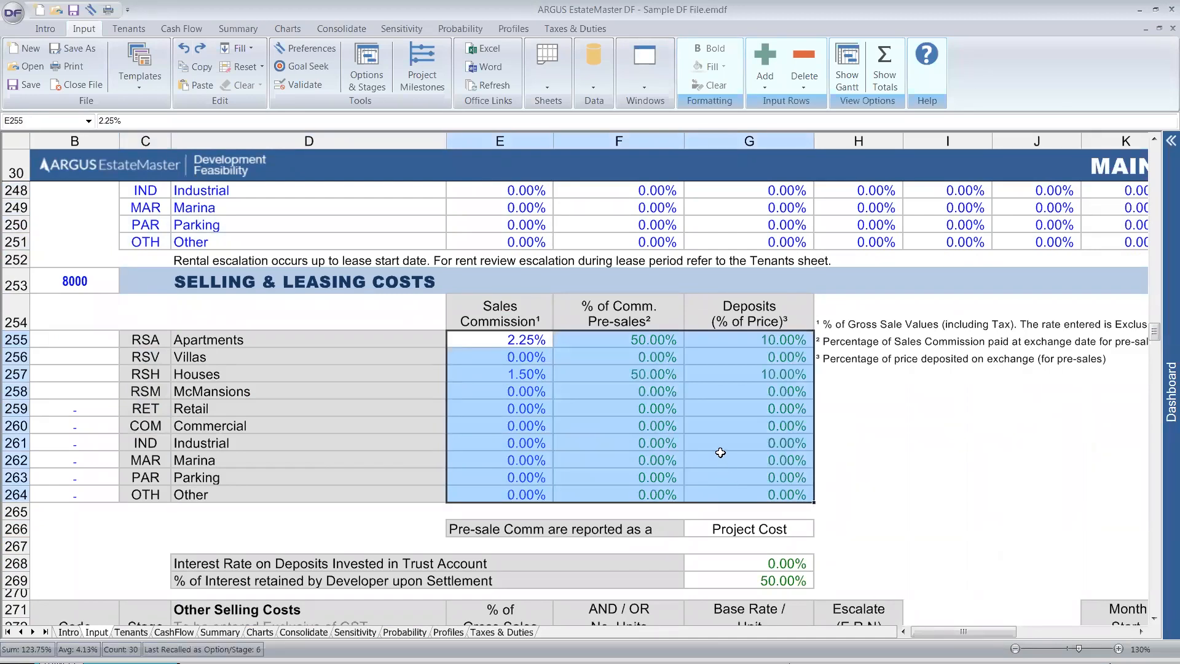
left_click(82, 406)
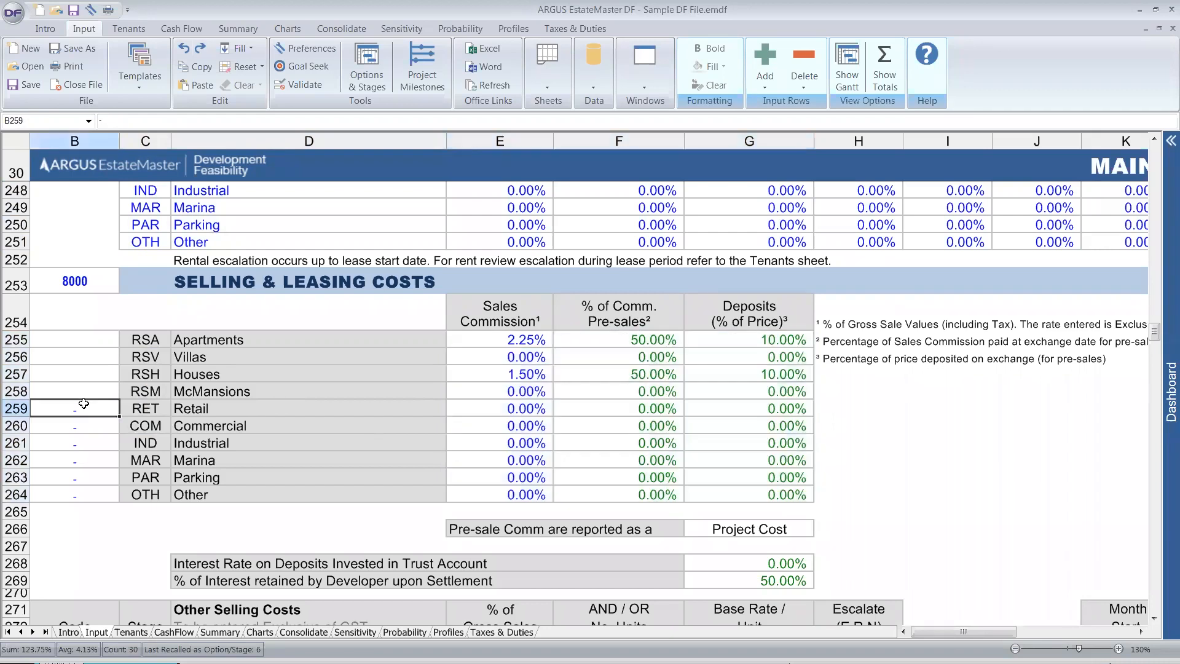
scroll(81, 401, "up", 2)
scroll(82, 397, "up", 1)
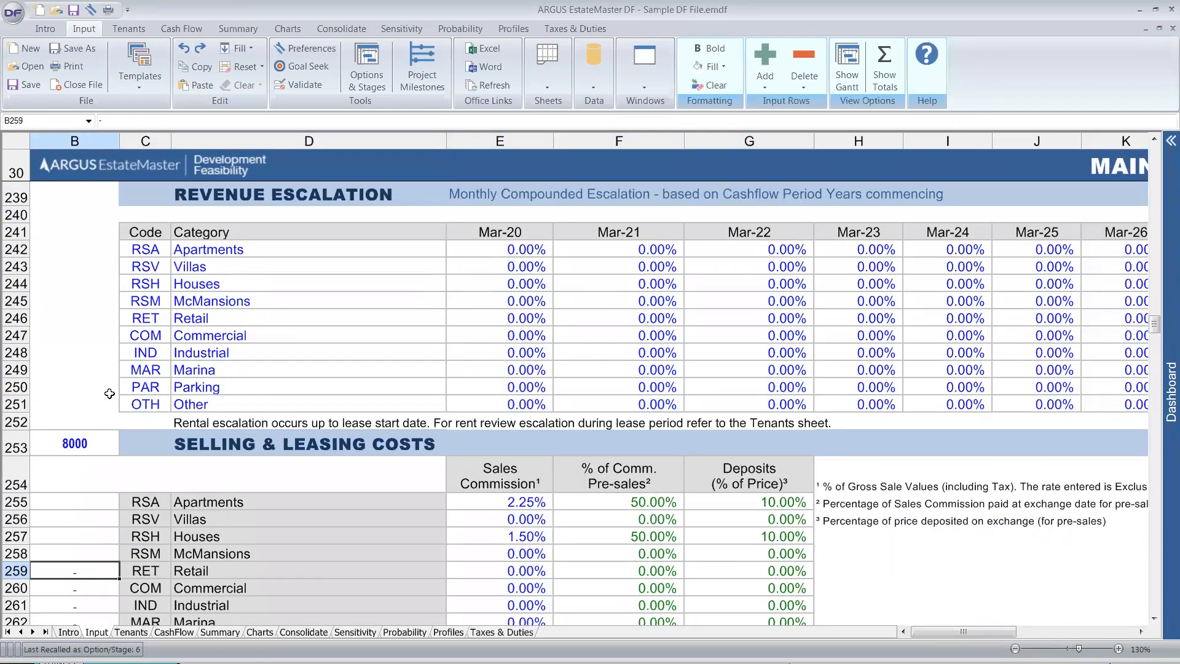
scroll(129, 389, "down", 1)
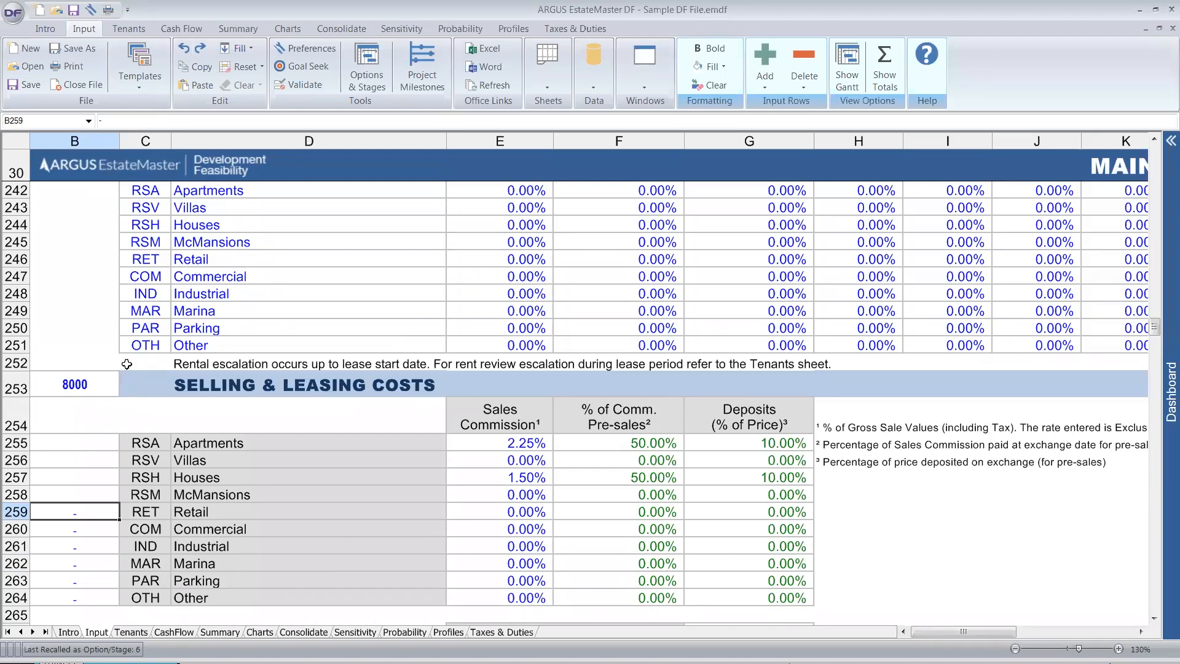
Step: Change the Revenue Escalation codes for Apartments, Villas and Houses to RS1, RS2 and RS3
scroll(167, 367, "up", 2)
left_click(140, 284)
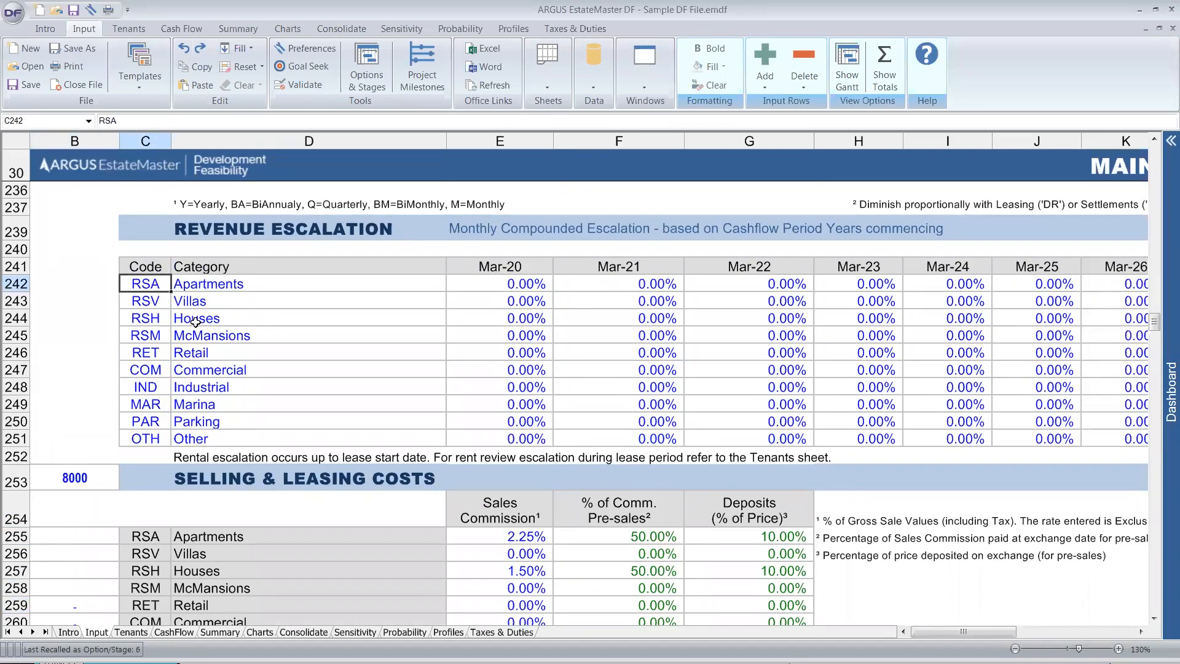
type("r")
key("BackSpace")
type("RS1")
key("Return")
type("RS")
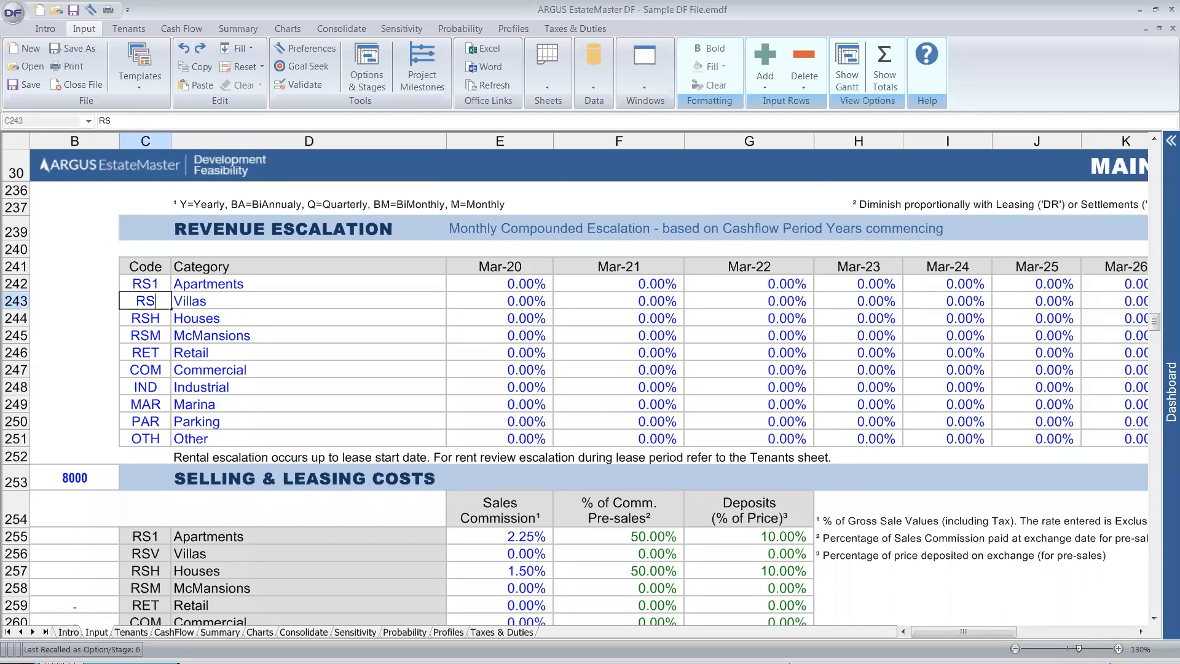
type("2")
key("Return")
type("RS")
key("Return")
Step: Change the Revenue Escalation codes for Apartments, Villas and Houses to SML, MED and LGE
key("Up")
key("Up")
key("Up")
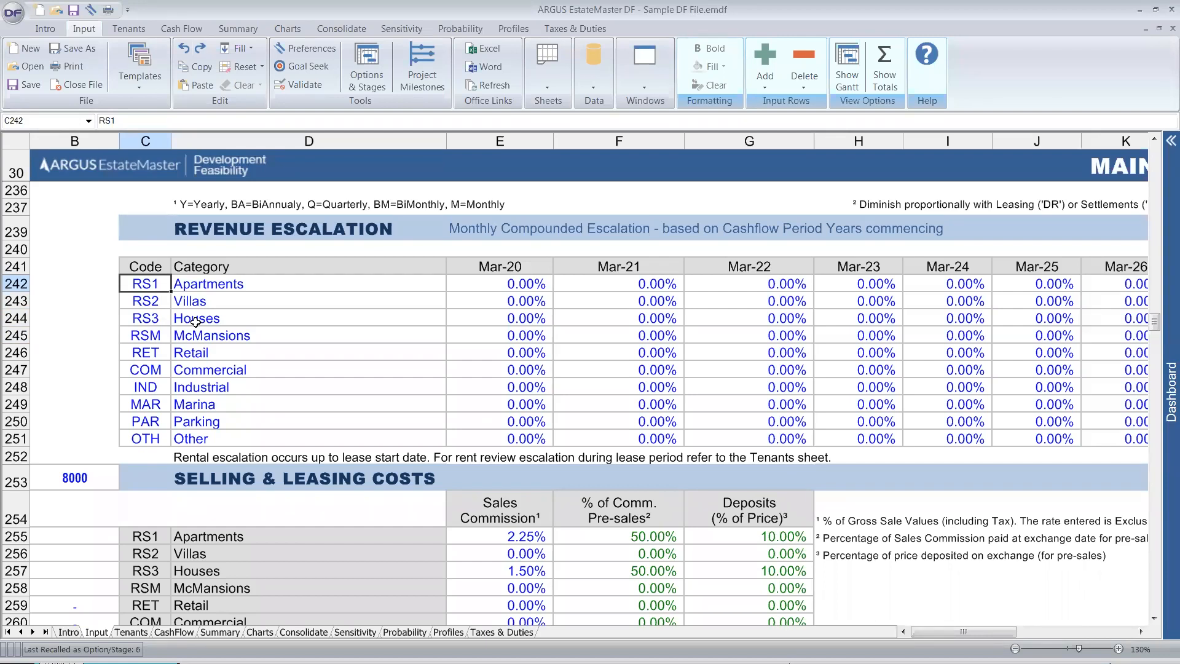
type("SML")
key("Return")
type("MED")
key("Return")
type("LGE")
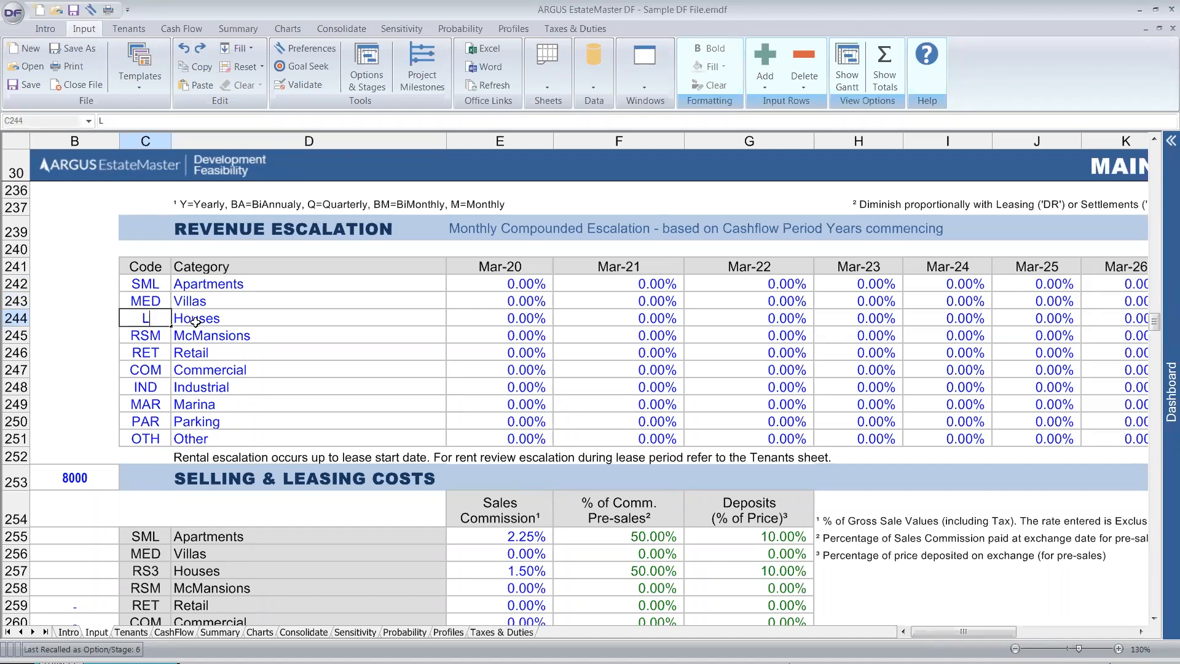
key("Return")
Step: Change the Revenue Escalation codes for Apartments, Villas and Houses to MID, LOW and LUX
key("Up")
key("Up")
key("Up")
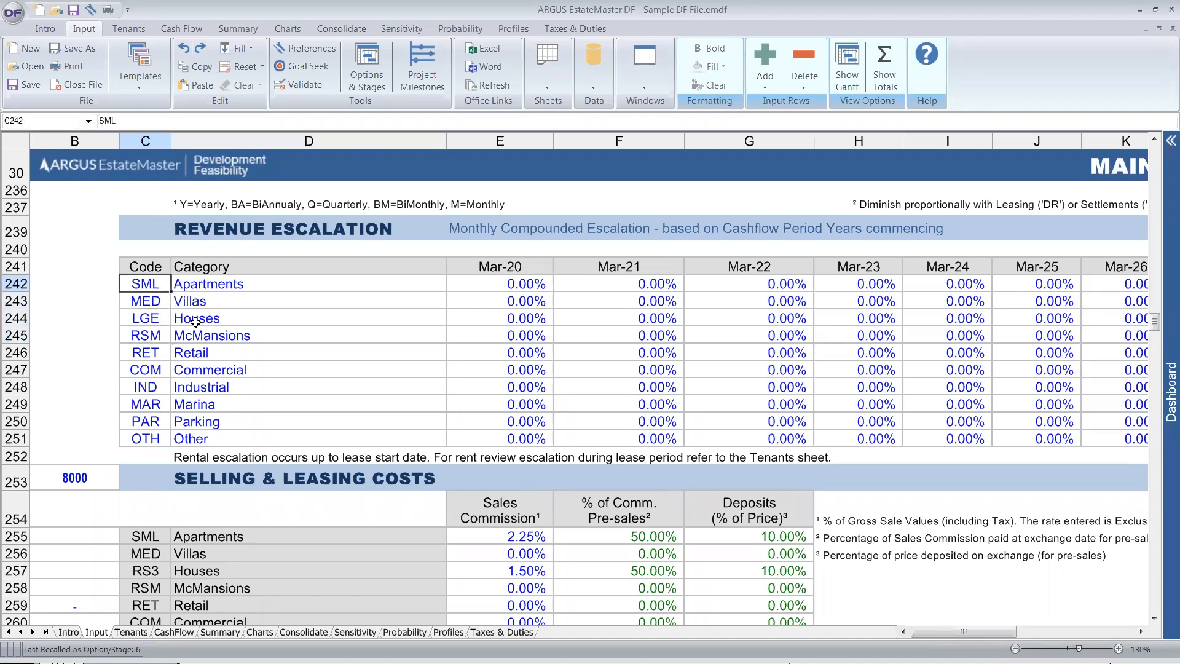
type("MID")
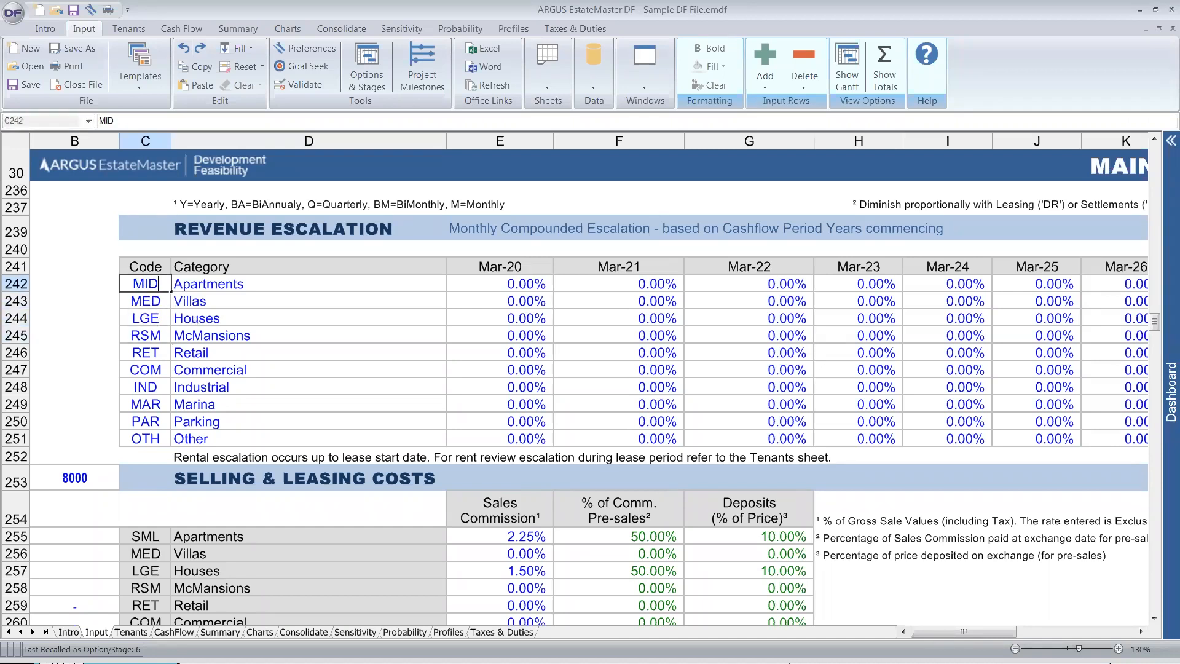
key("Return")
type("LOW")
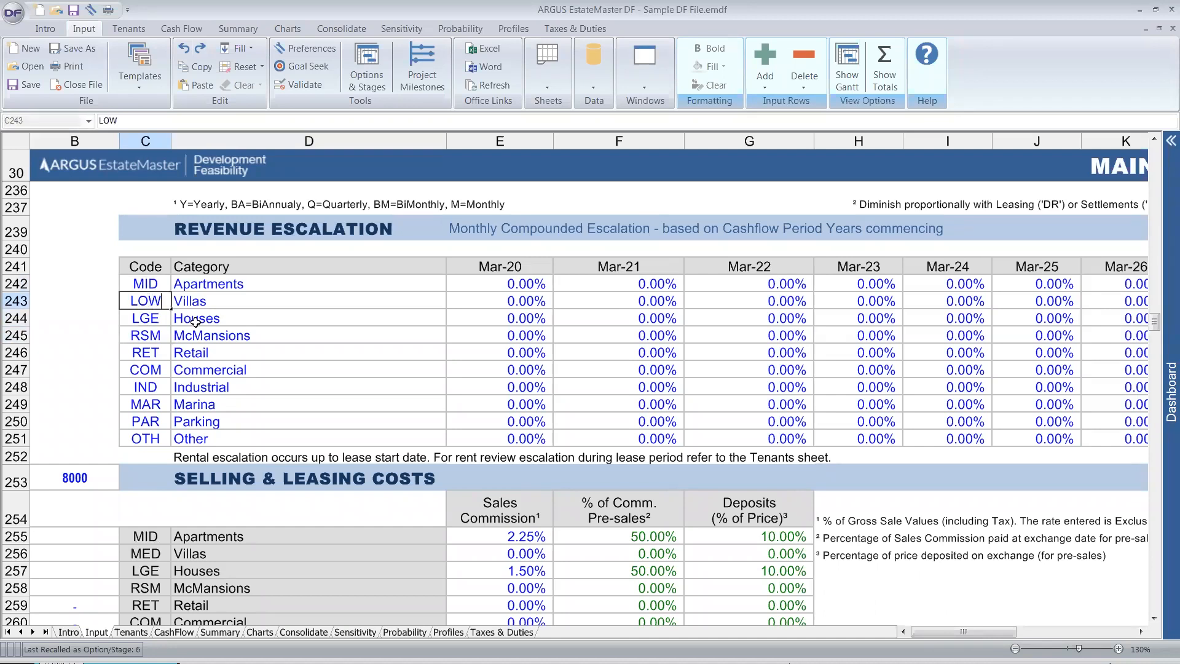
key("Return")
type("LUX")
key("Return")
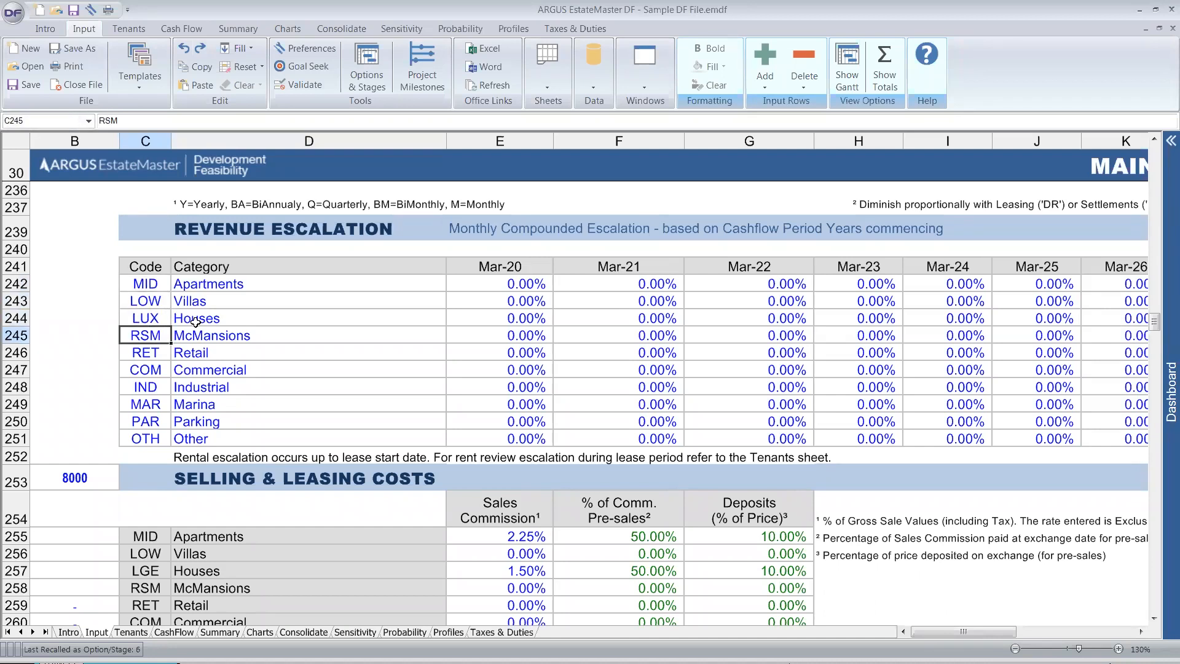
Step: Rename the category of the MID code as "500 - 600 LOTS"
key("Up")
key("Up")
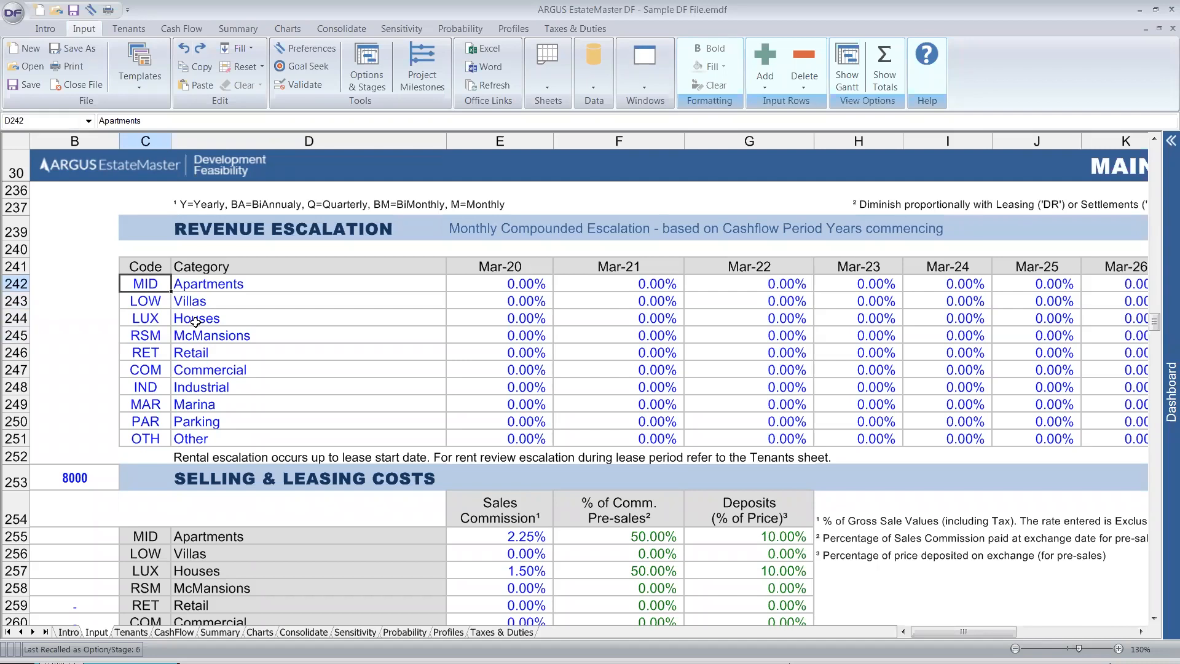
key("Right")
type("500 - 600 LOT")
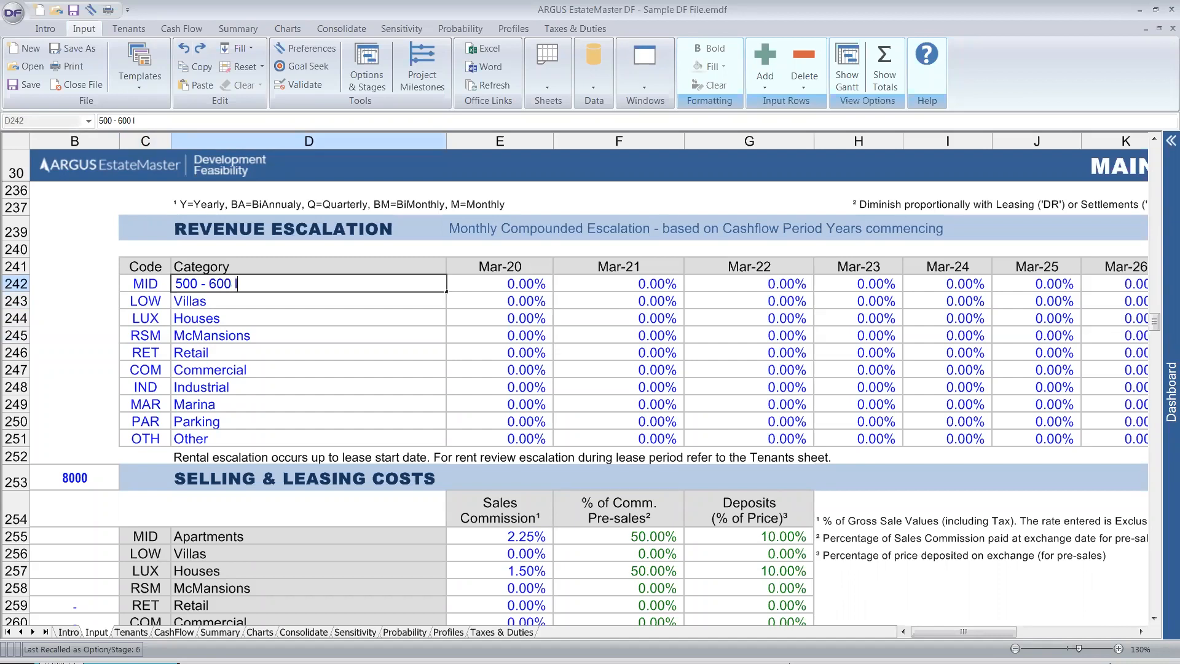
key("BackSpace")
key("BackSpace")
key("BackSpace")
type("LOTS")
key("Return")
Step: Insert "SqM" before "LOTS" in the MID category name
key("F2")
type("s")
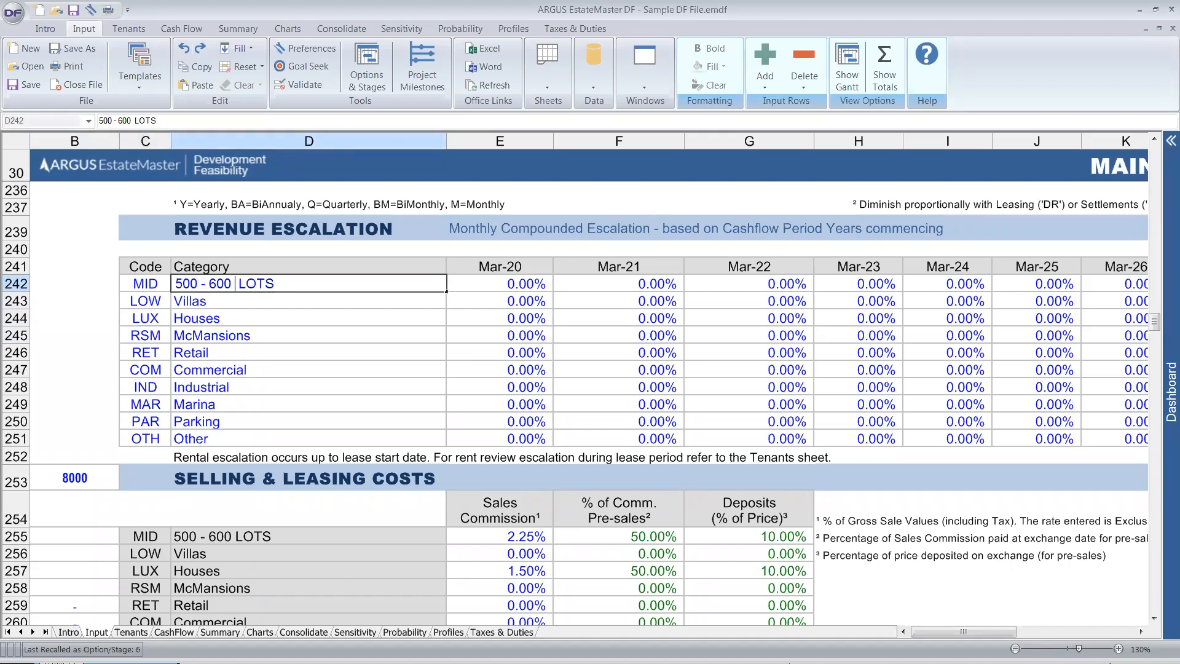
key("BackSpace")
type("SqM")
key("Return")
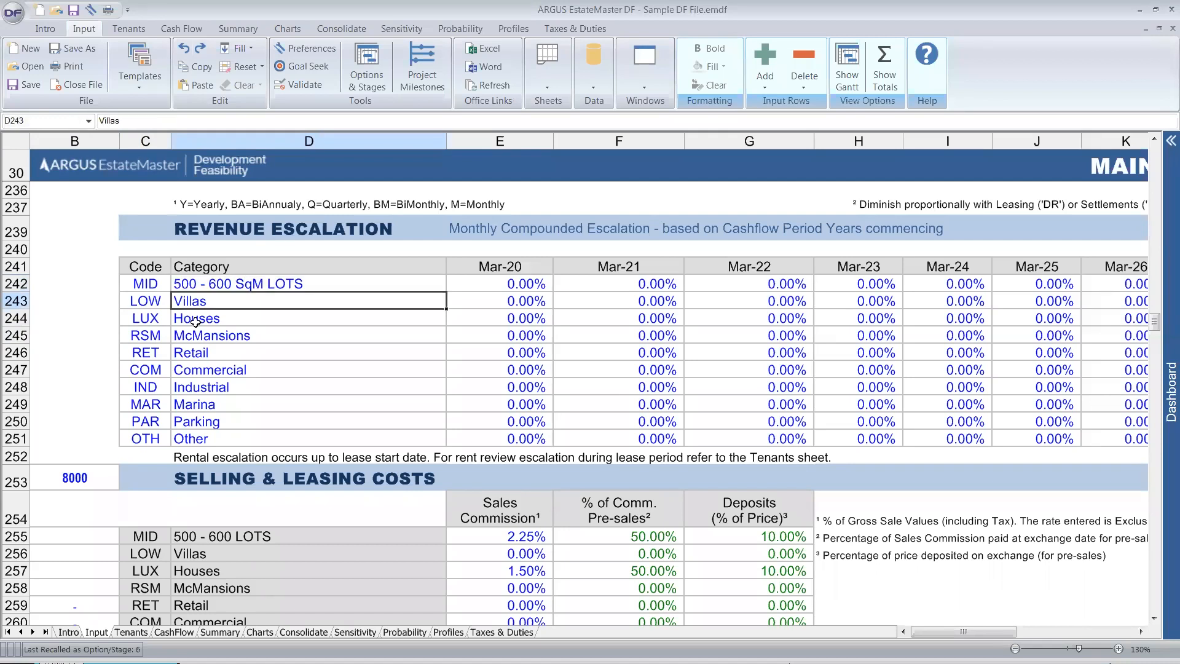
Step: Give the LOW and LUX categories the same name as MID, "500 - 600 SqM LOTS"
key("Up")
key("Down")
type("500 - 600 SqM LOTS")
key("Down")
type("500 - 600 SqM LOTS")
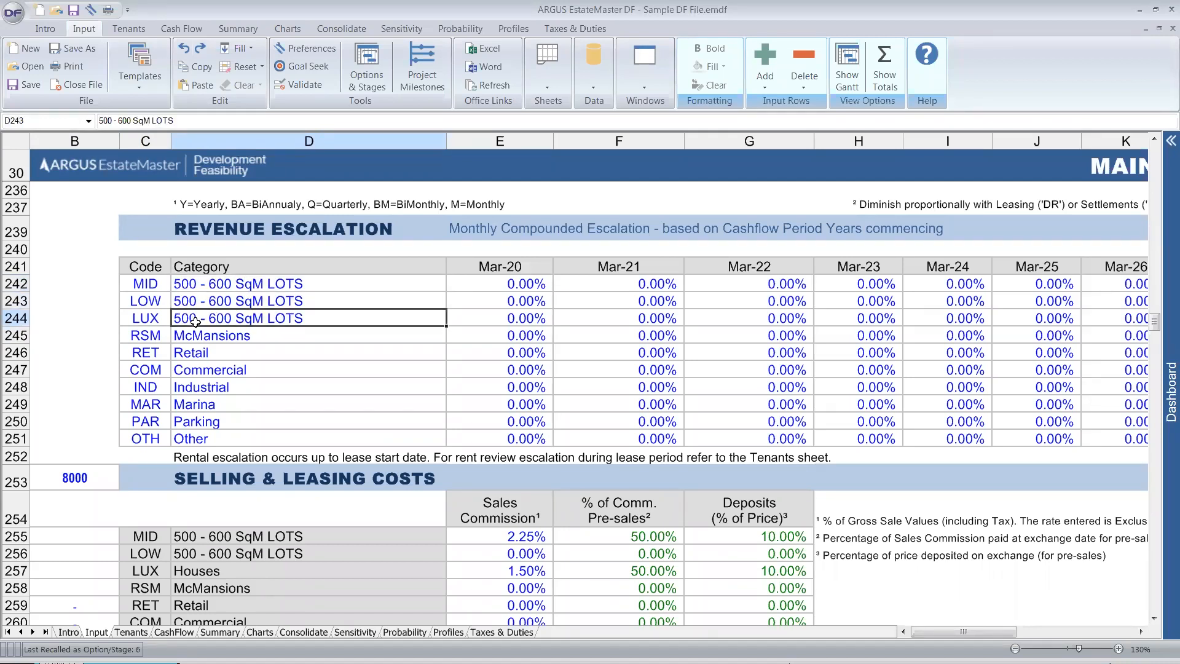
Step: Change the size range in the LOW category name to "250 - 300", keeping "SqM LOTS"
key("Up")
key("F2")
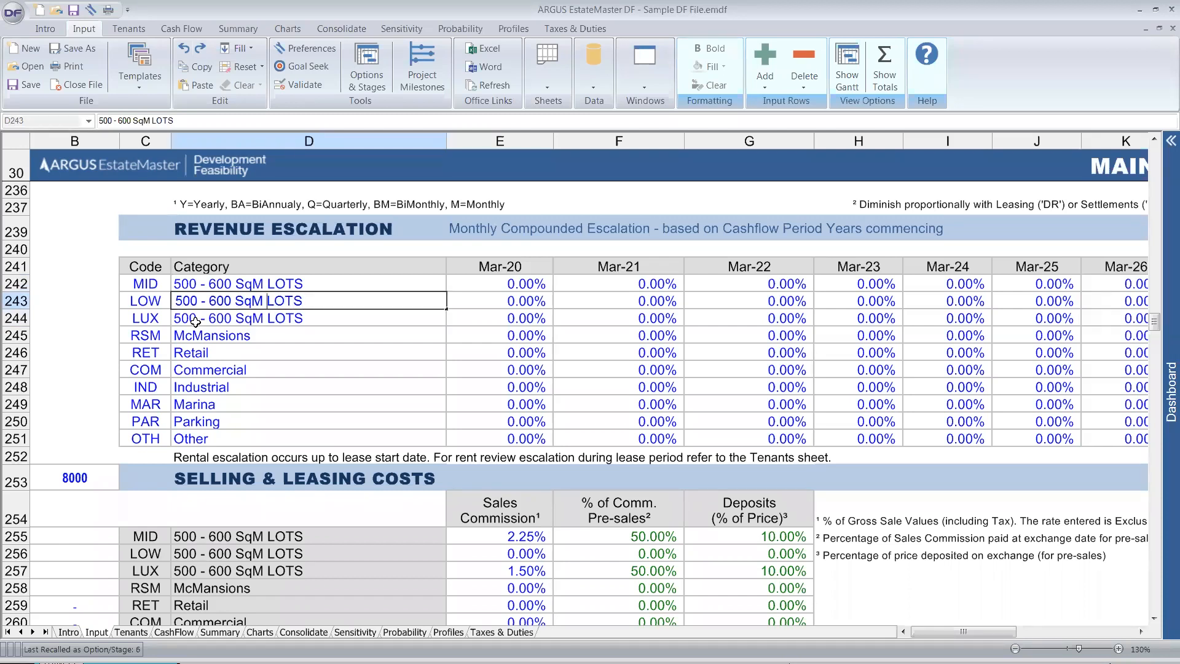
key("BackSpace")
key("BackSpace")
key("BackSpace")
key("BackSpace")
key("BackSpace")
key("BackSpace")
key("BackSpace")
key("BackSpace")
key("BackSpace")
type("250 - 300")
key("Return")
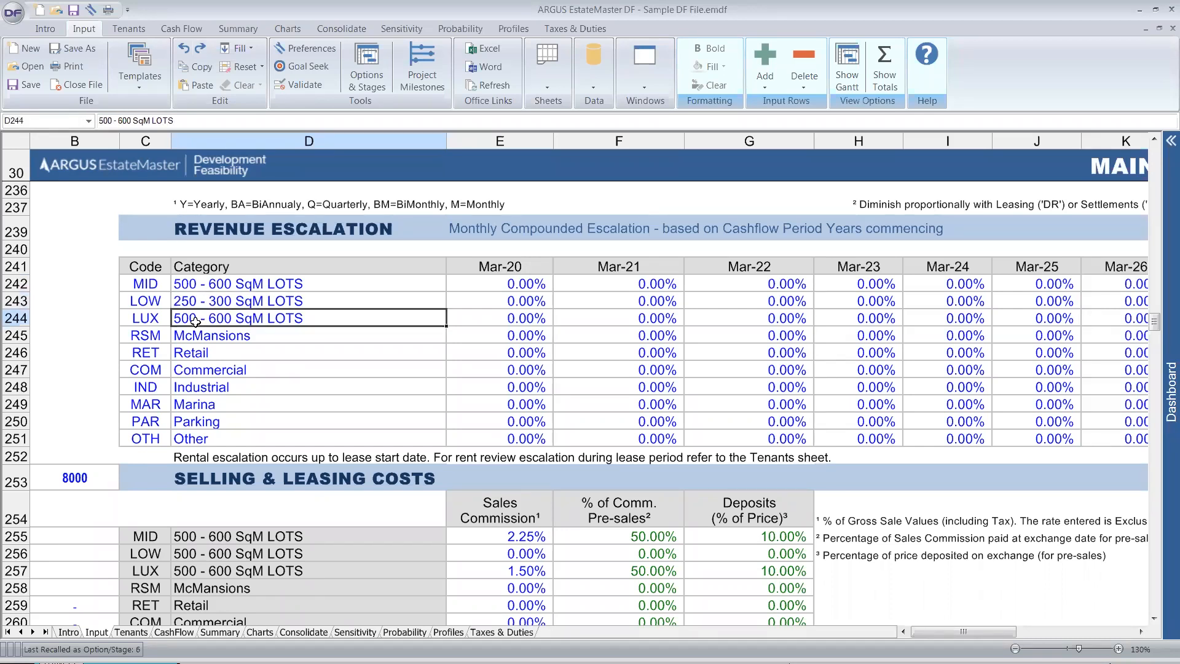
Step: Change the size range in the LUX category name to "800 - 1000", keeping "SqM LOTS"
double_click(196, 320)
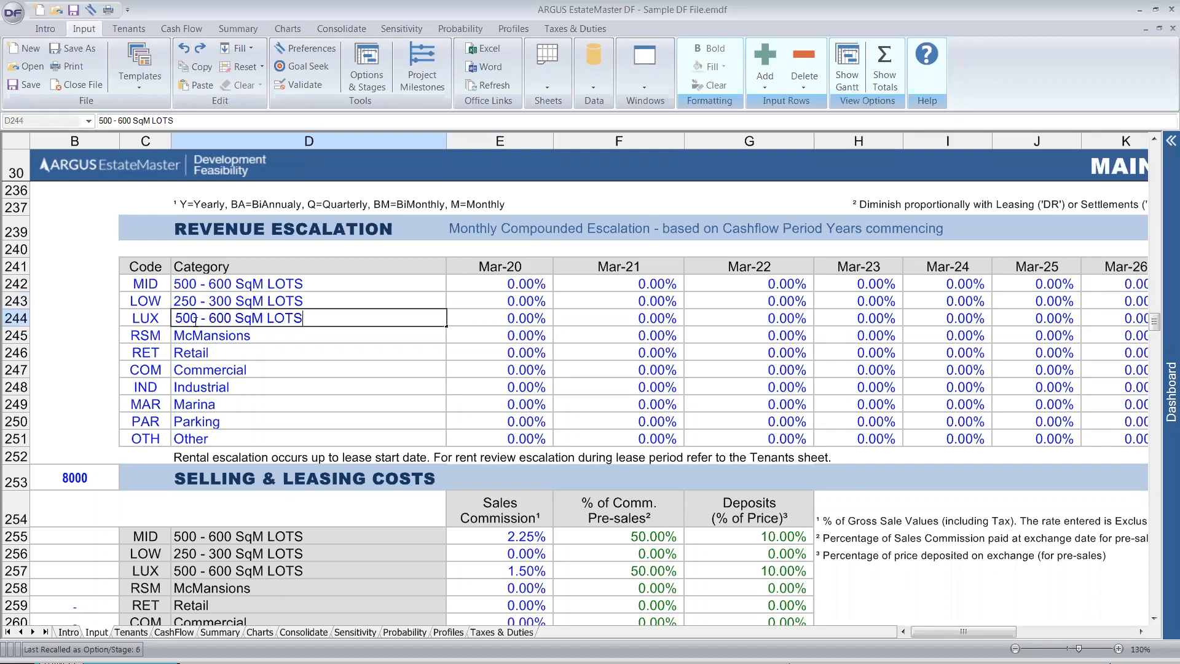
key("BackSpace")
key("BackSpace")
key("BackSpace")
key("BackSpace")
key("BackSpace")
key("BackSpace")
key("BackSpace")
key("BackSpace")
key("BackSpace")
key("BackSpace")
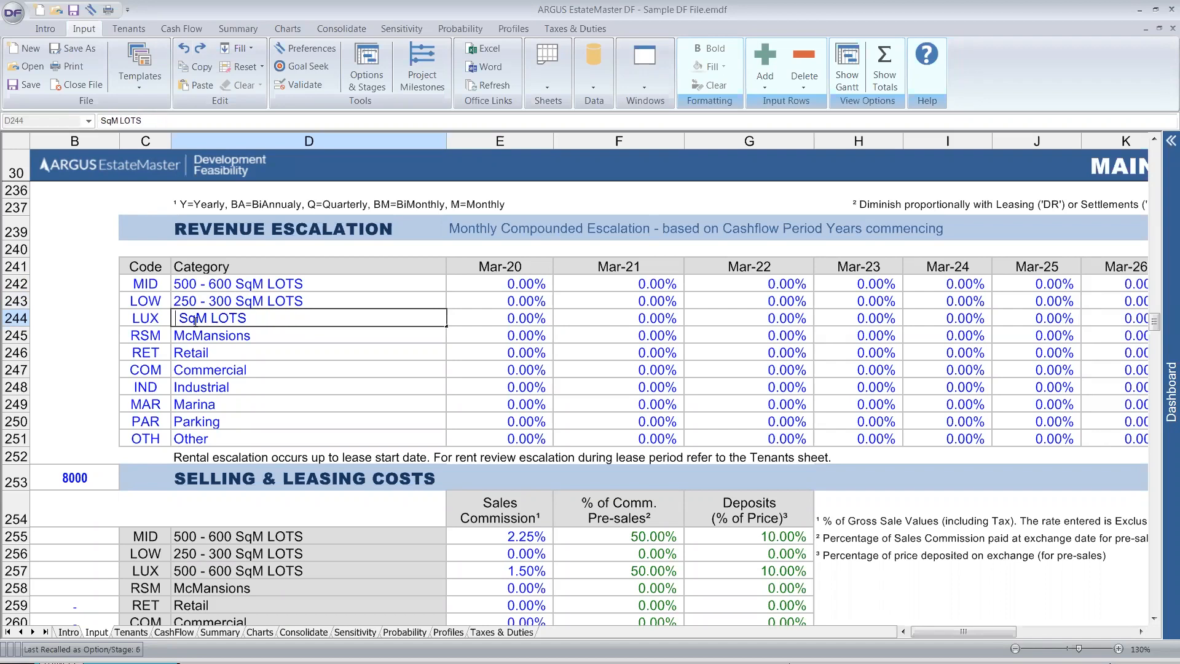
type("800 - ")
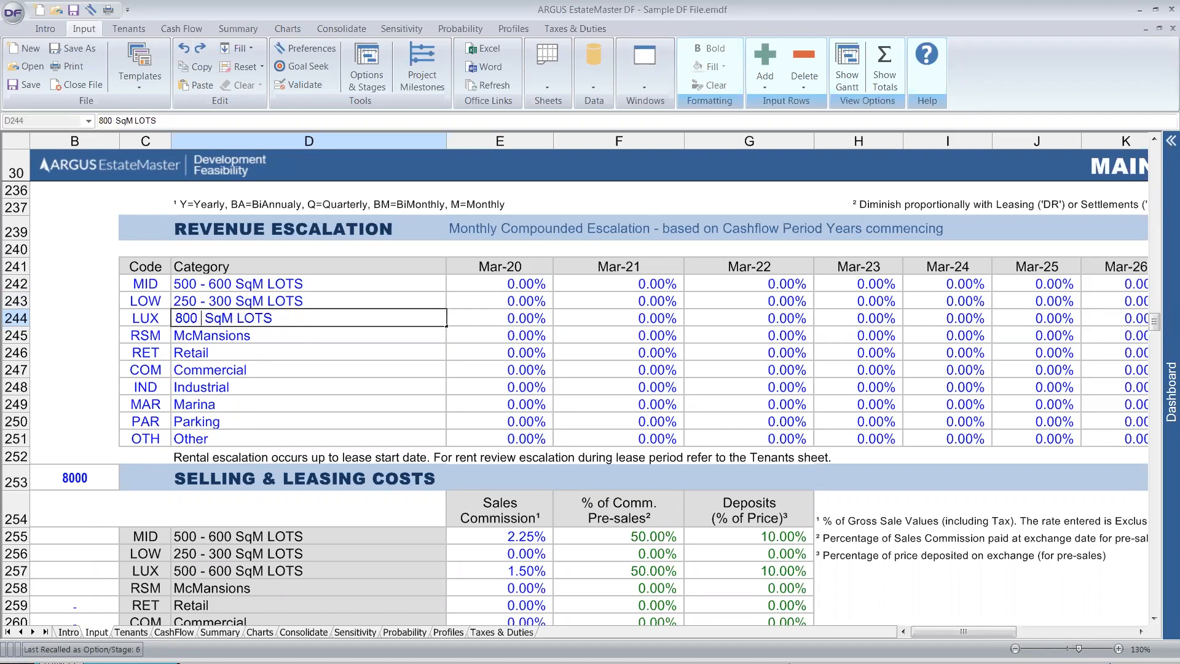
type("1000")
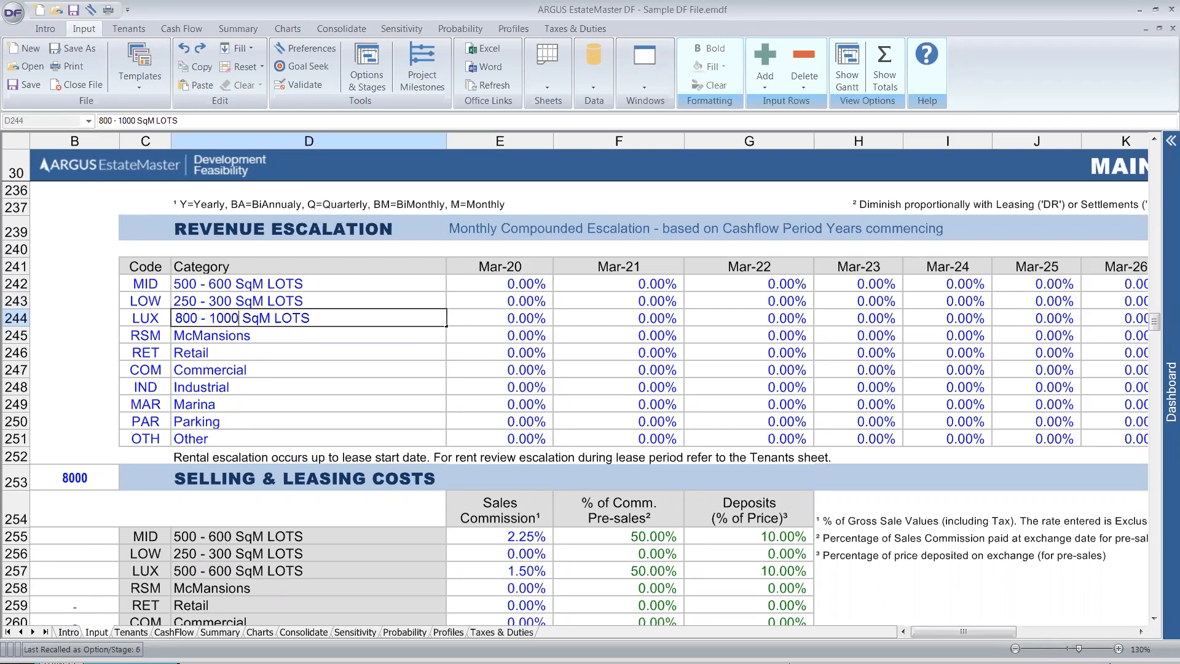
key("Return")
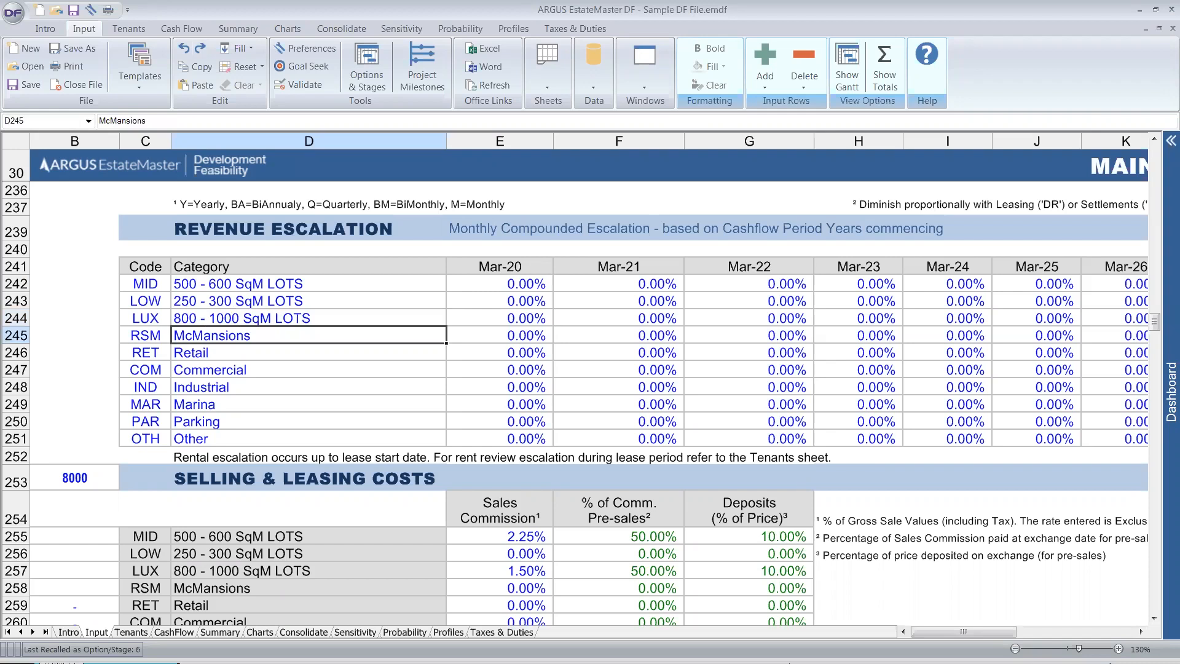
Step: Examine the MID, LOW and LUX categories in Revenue Escalation and their commission, pre-sales and deposit rates in Selling & Leasing Costs
left_click_drag(142, 282, 240, 323)
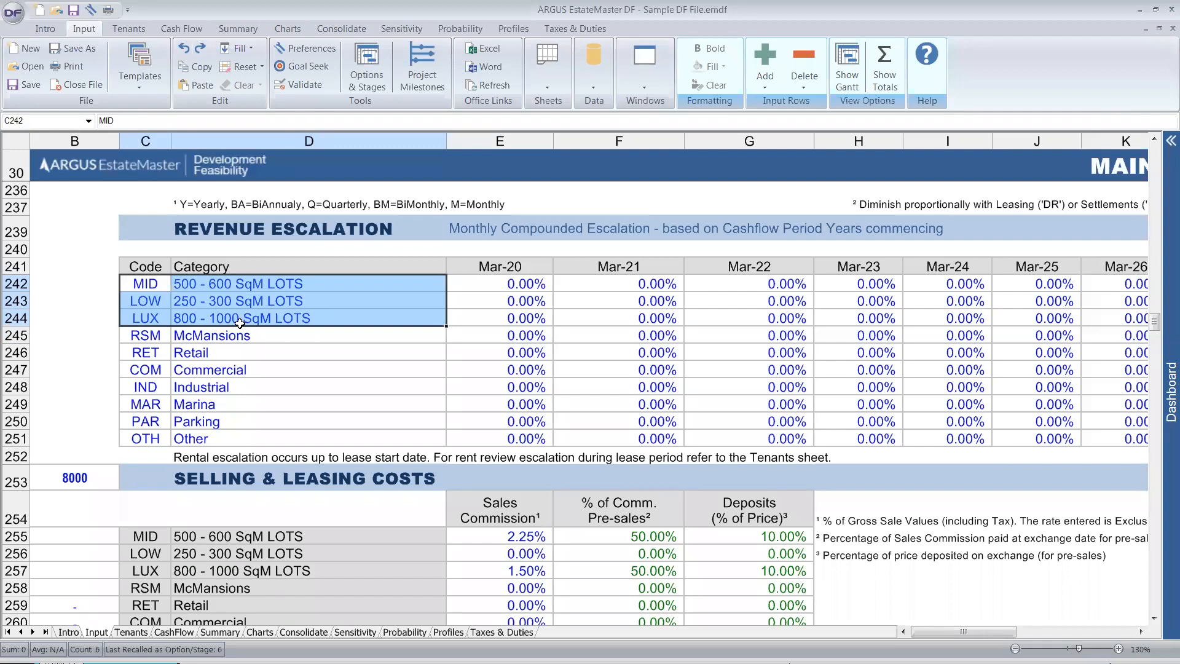
scroll(252, 344, "down", 1)
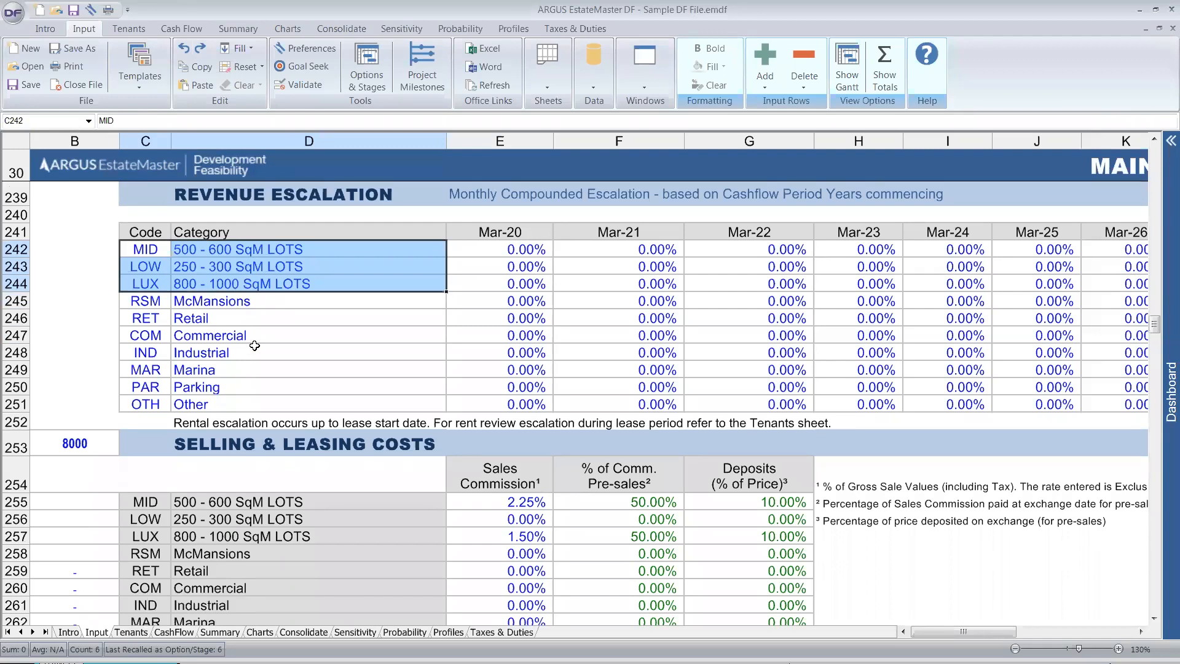
left_click_drag(136, 501, 368, 521)
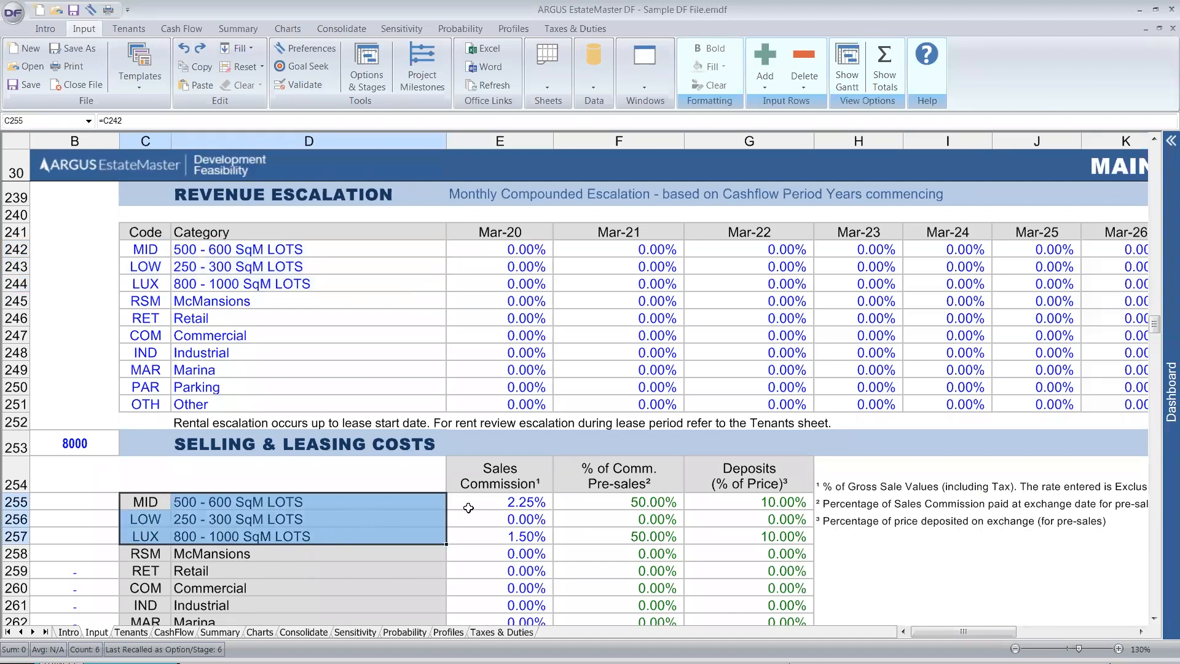
scroll(468, 508, "down", 3)
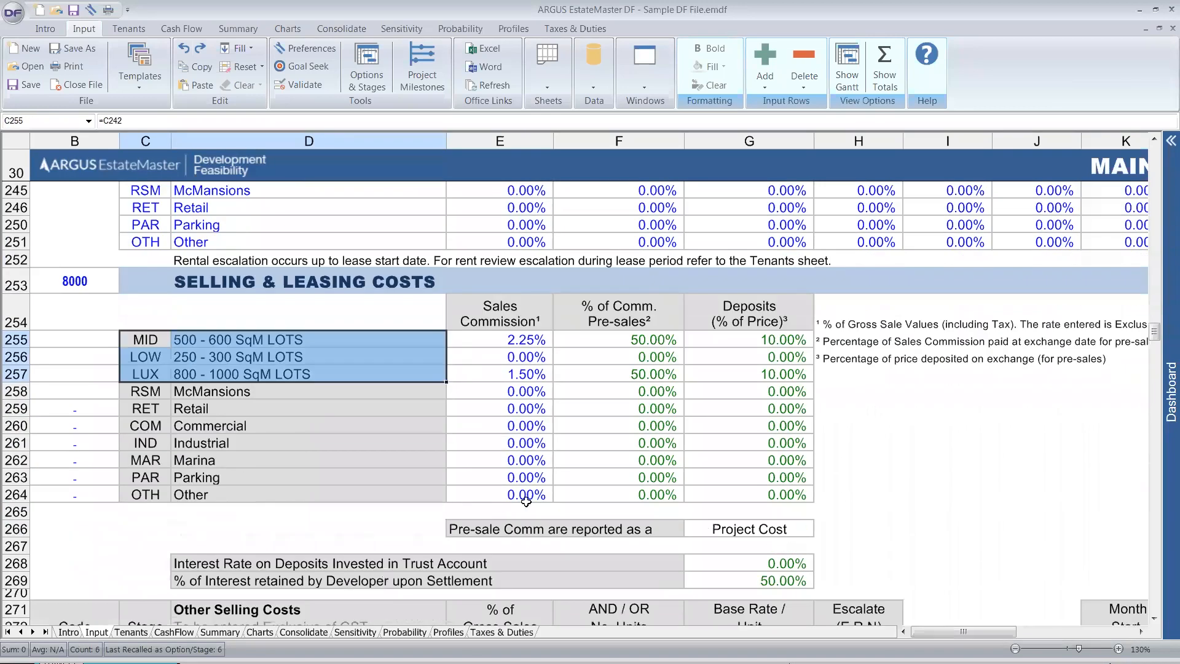
left_click(527, 340)
mouse_move(531, 368)
left_mouse_down()
mouse_move(532, 350)
mouse_move(530, 373)
left_mouse_up()
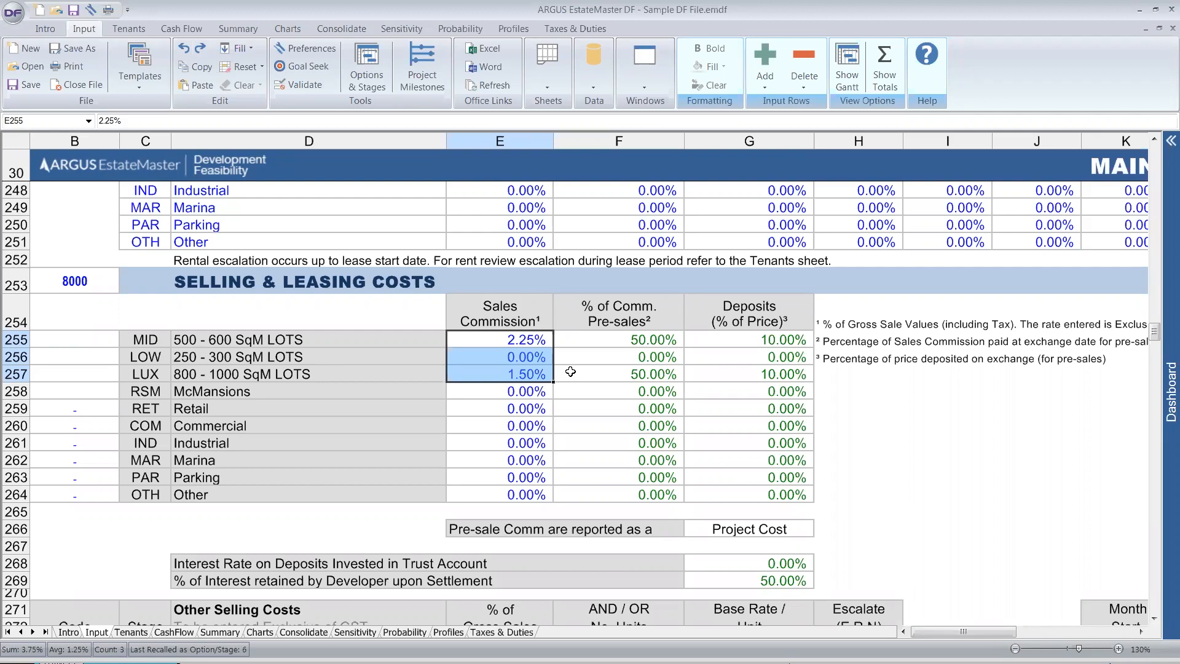
left_click(511, 358)
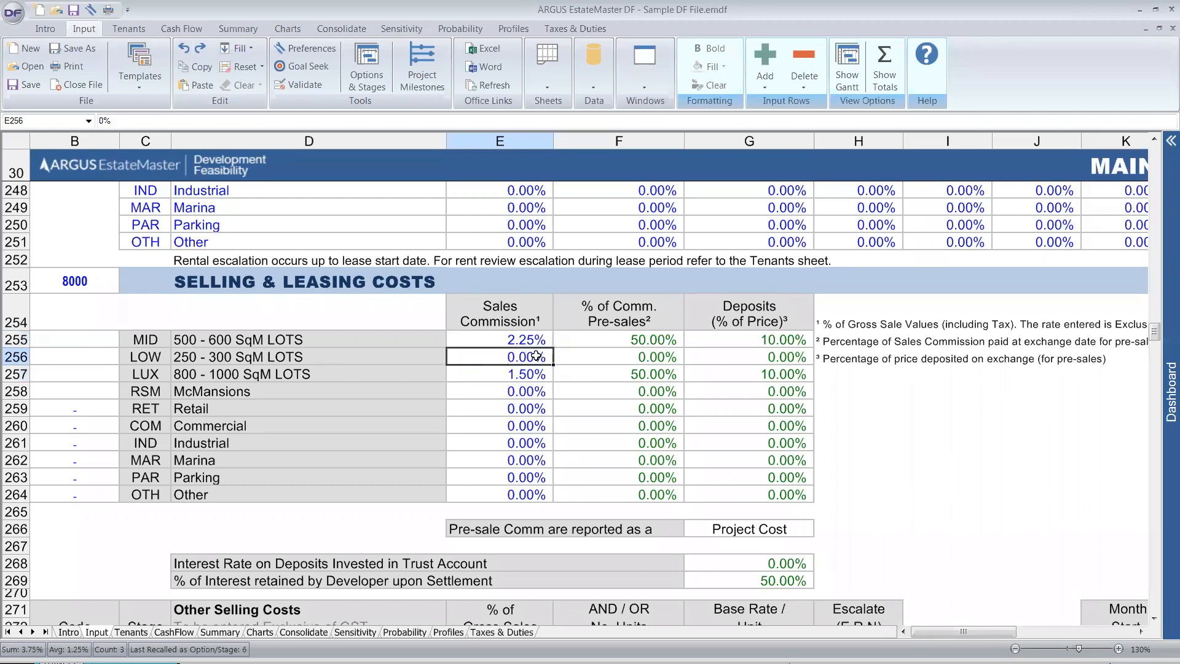
left_click_drag(499, 338, 632, 346)
left_click_drag(519, 359, 614, 376)
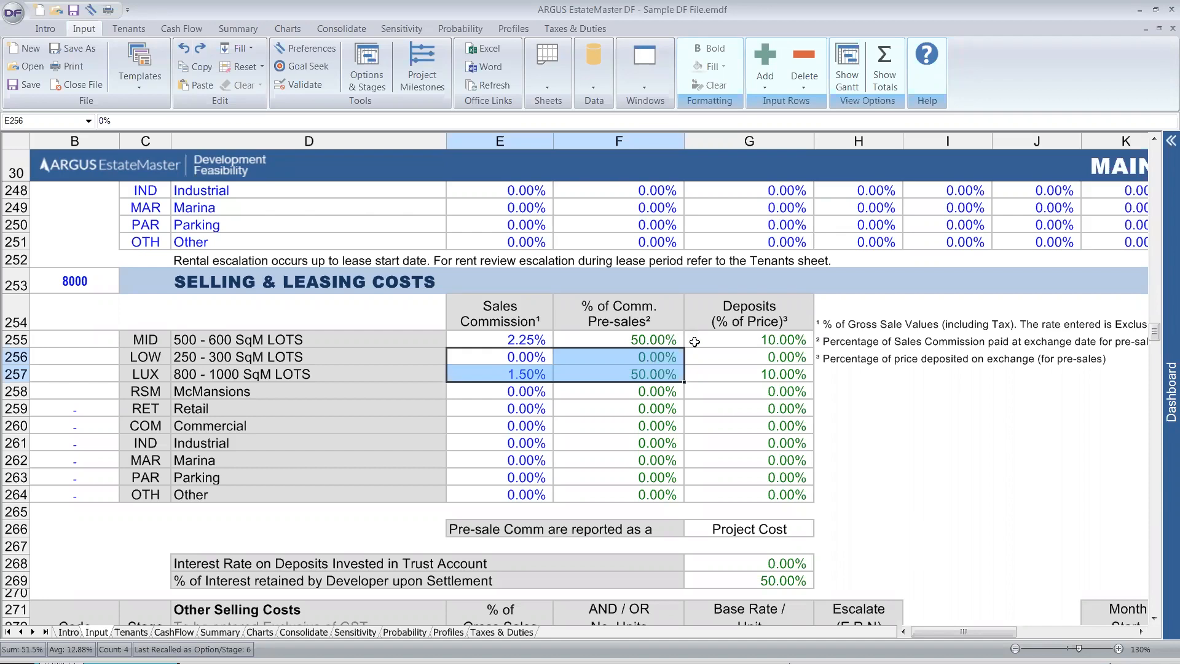
left_click_drag(660, 371, 612, 373)
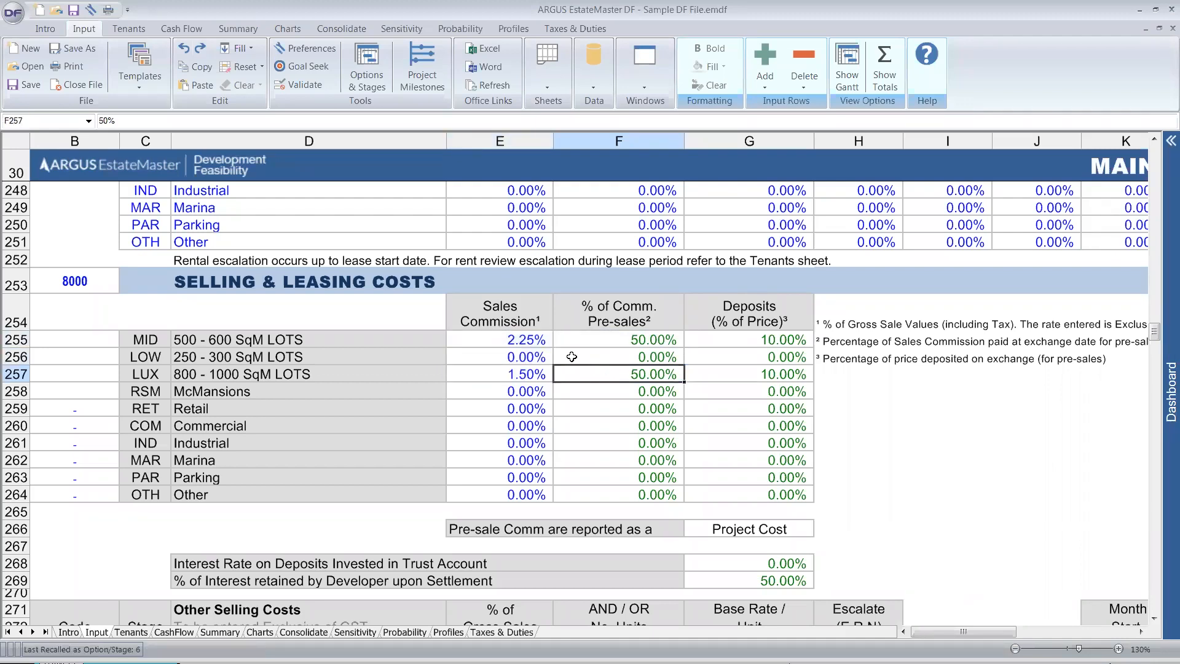
left_click_drag(522, 339, 727, 377)
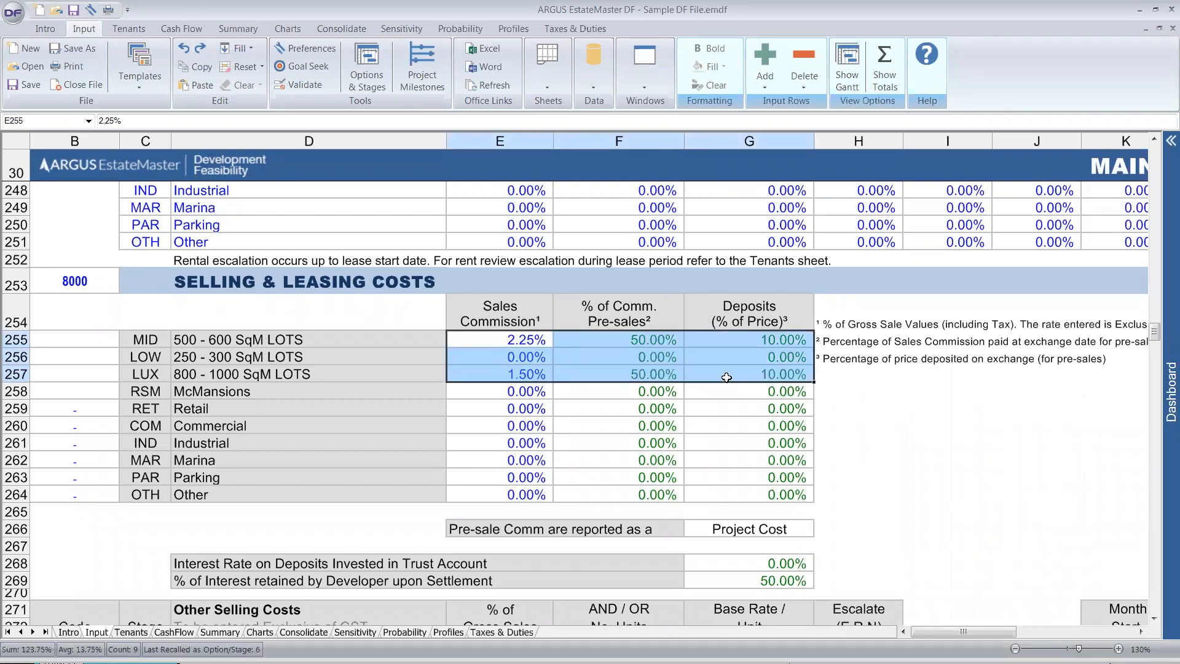
scroll(726, 377, "down", 1)
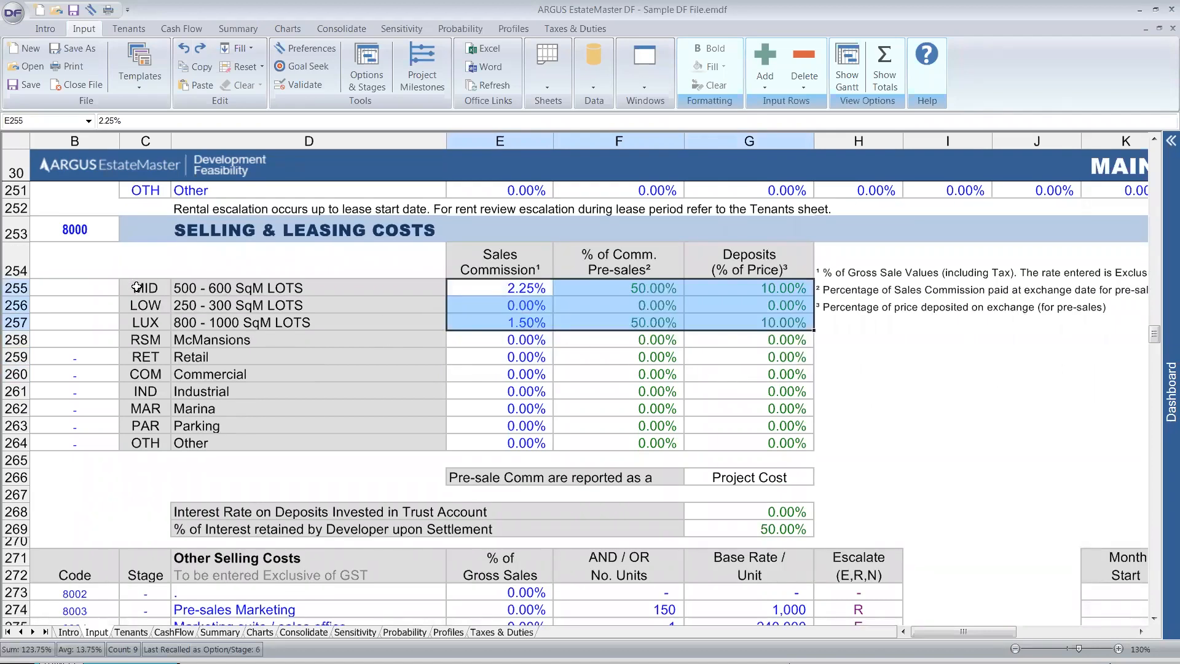
left_click_drag(136, 289, 738, 319)
Step: Review the Other Selling Costs entries, including pre-sales marketing, marketing suite and legal costs, with their rates and escalation settings
scroll(738, 319, "down", 5)
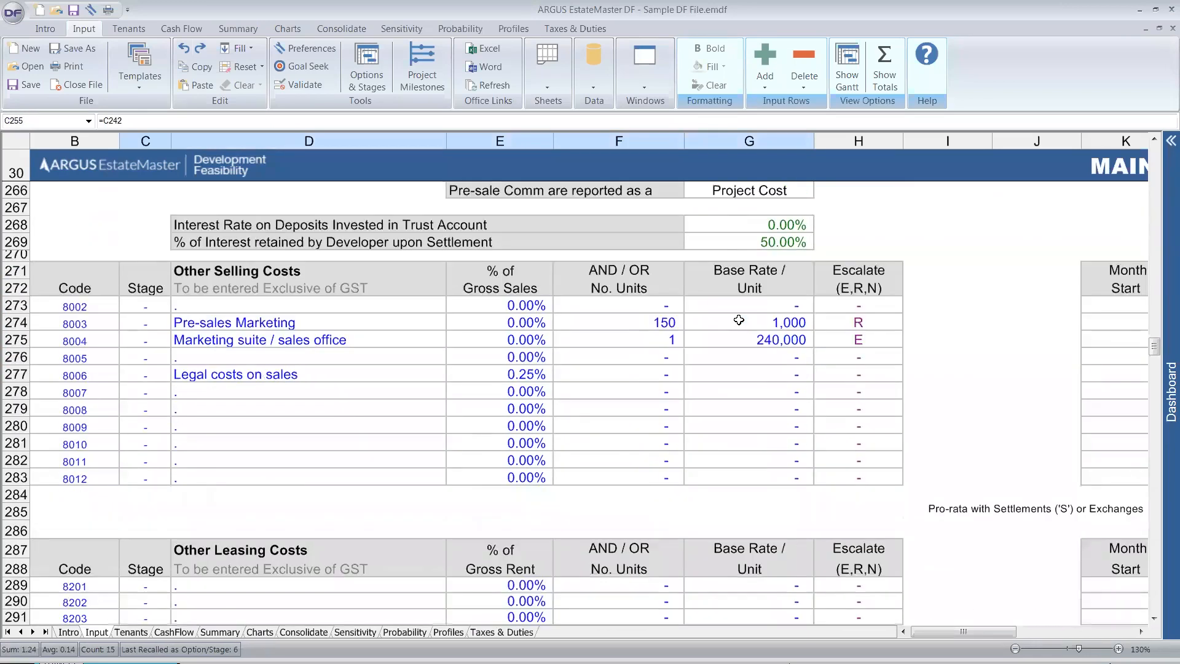
scroll(721, 323, "down", 2)
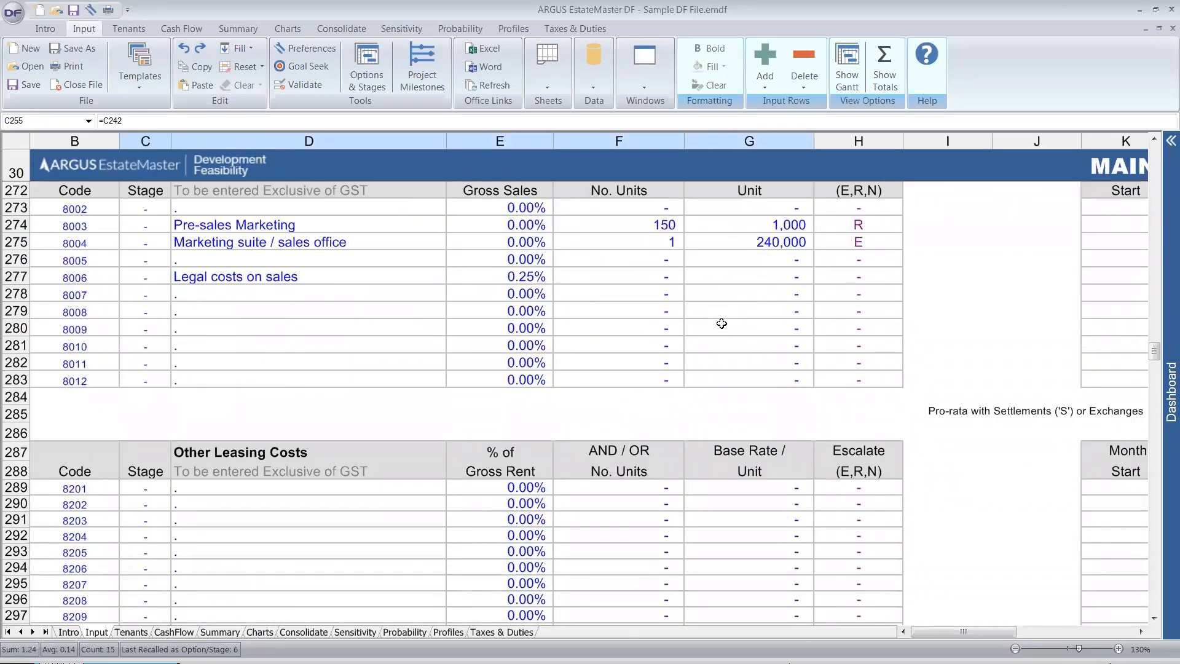
scroll(721, 323, "up", 1)
left_click_drag(258, 258, 794, 338)
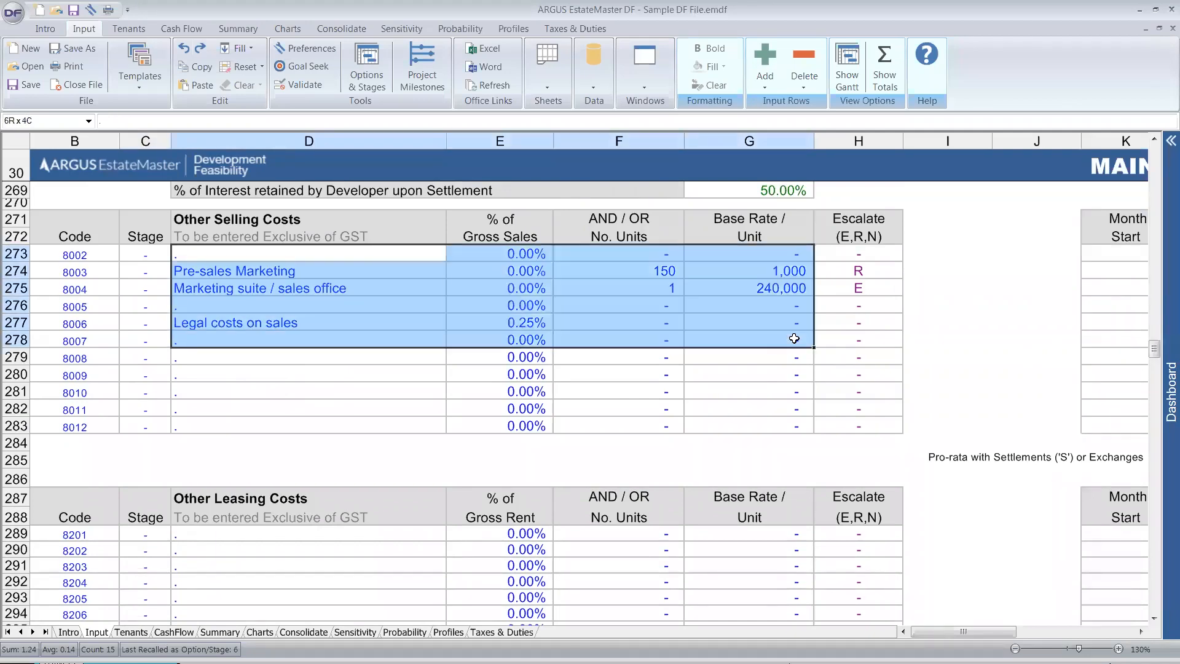
left_click(233, 269)
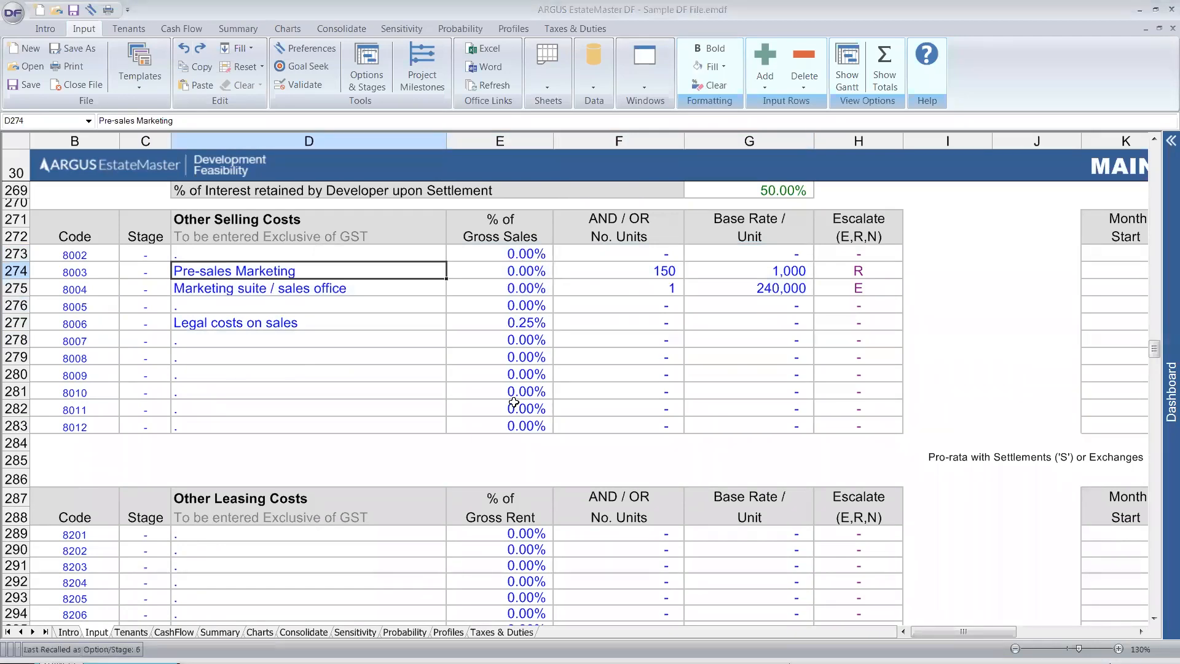
left_click_drag(209, 254, 836, 325)
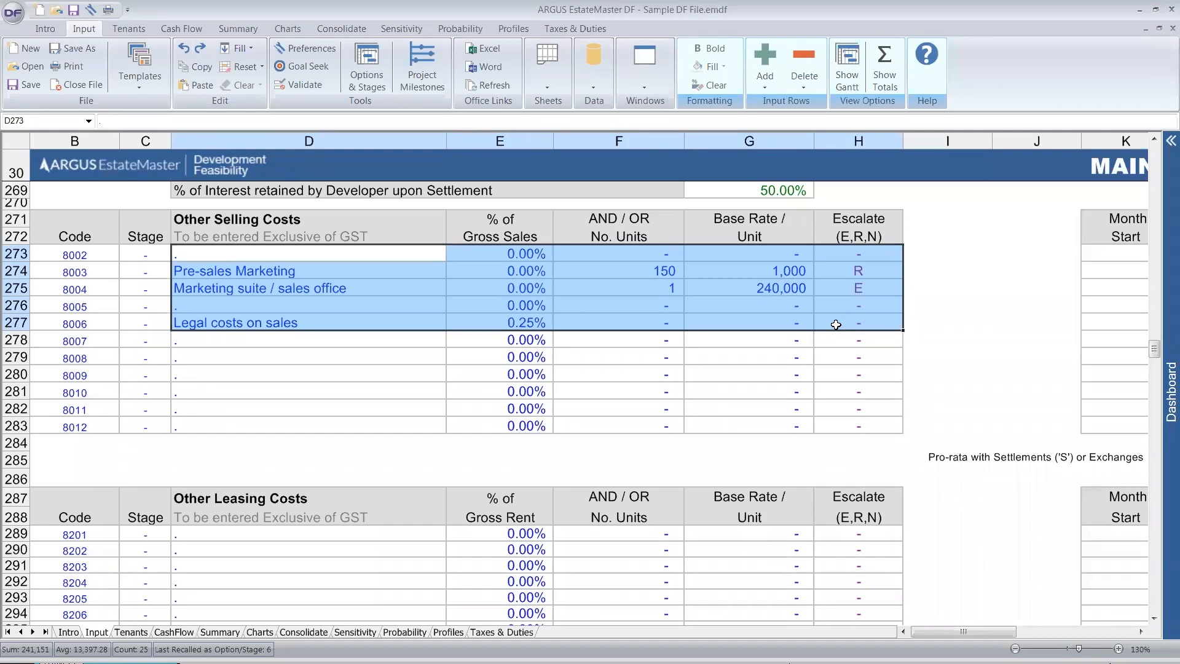
left_click(959, 328)
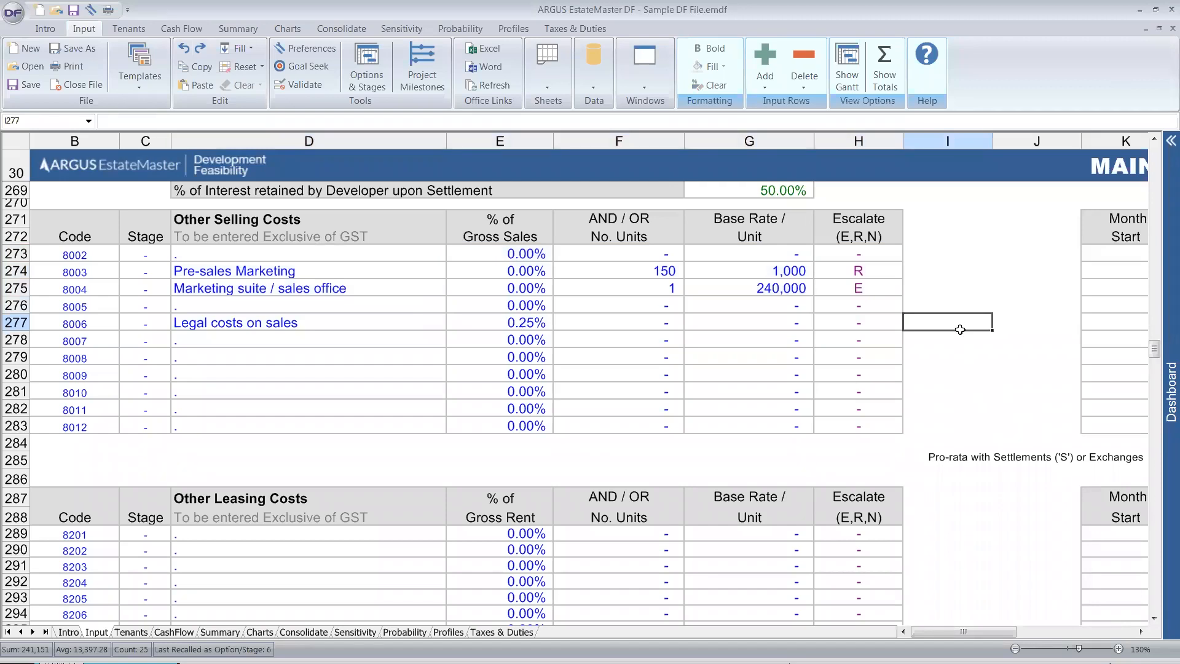
Step: Look past the Other Leasing Costs table and review the existing commercial and residential entries in the Sales table
scroll(959, 329, "down", 7)
scroll(944, 326, "up", 3)
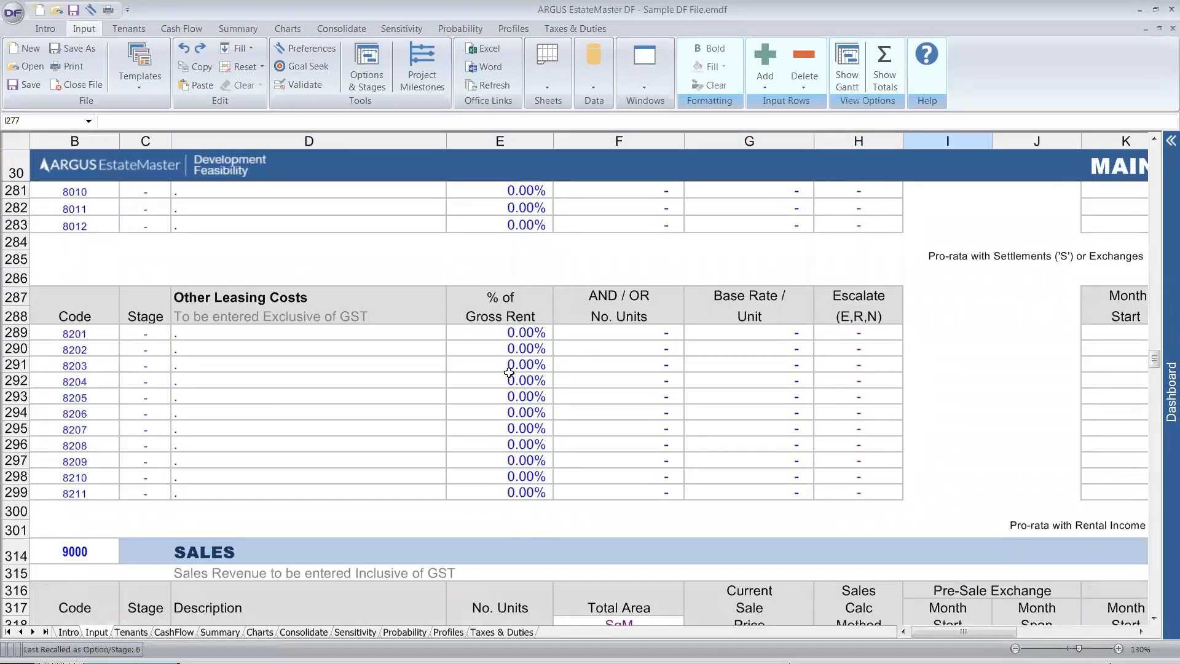
scroll(508, 371, "down", 8)
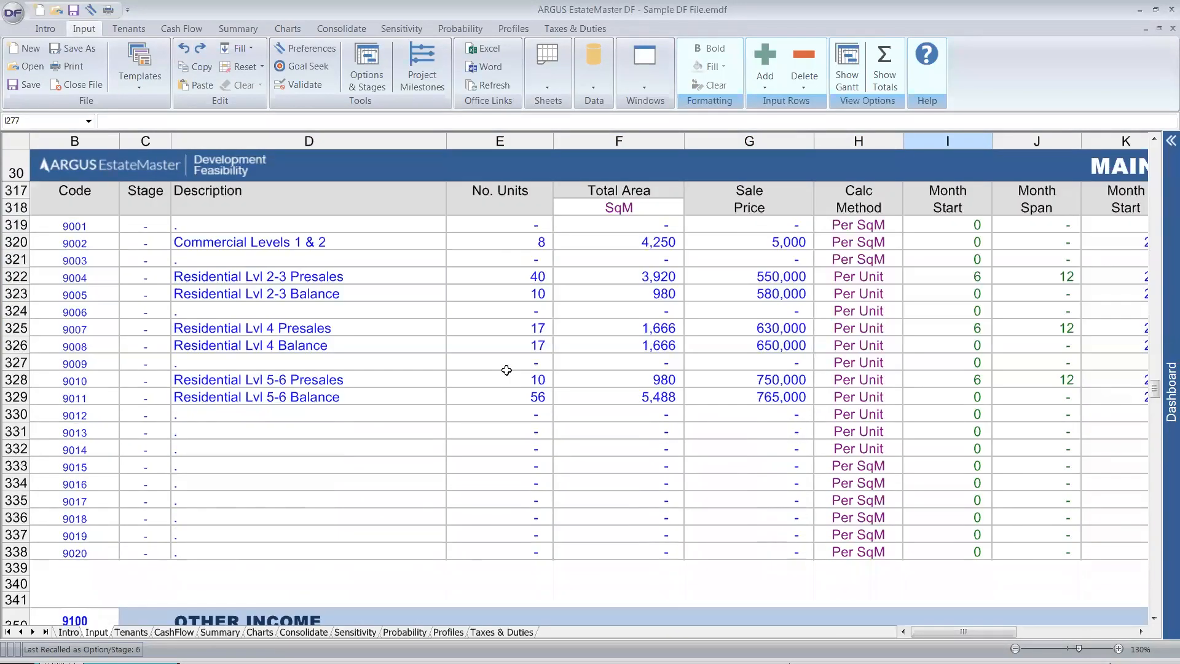
scroll(506, 370, "up", 1)
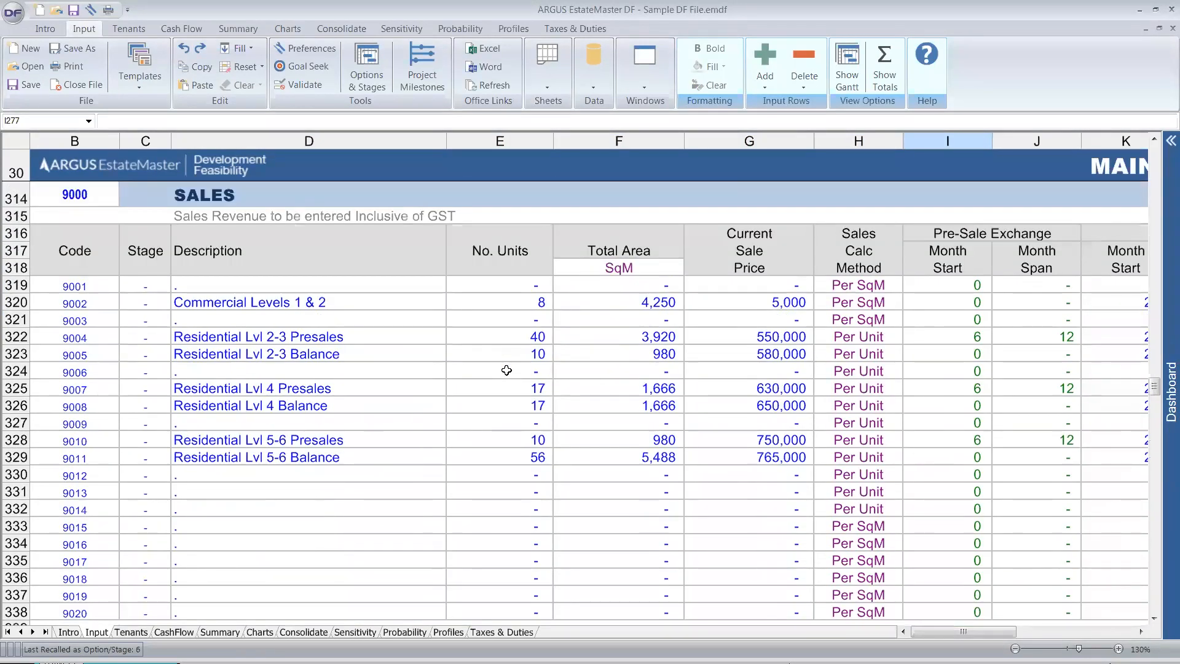
left_click_drag(274, 284, 821, 474)
left_click(822, 474)
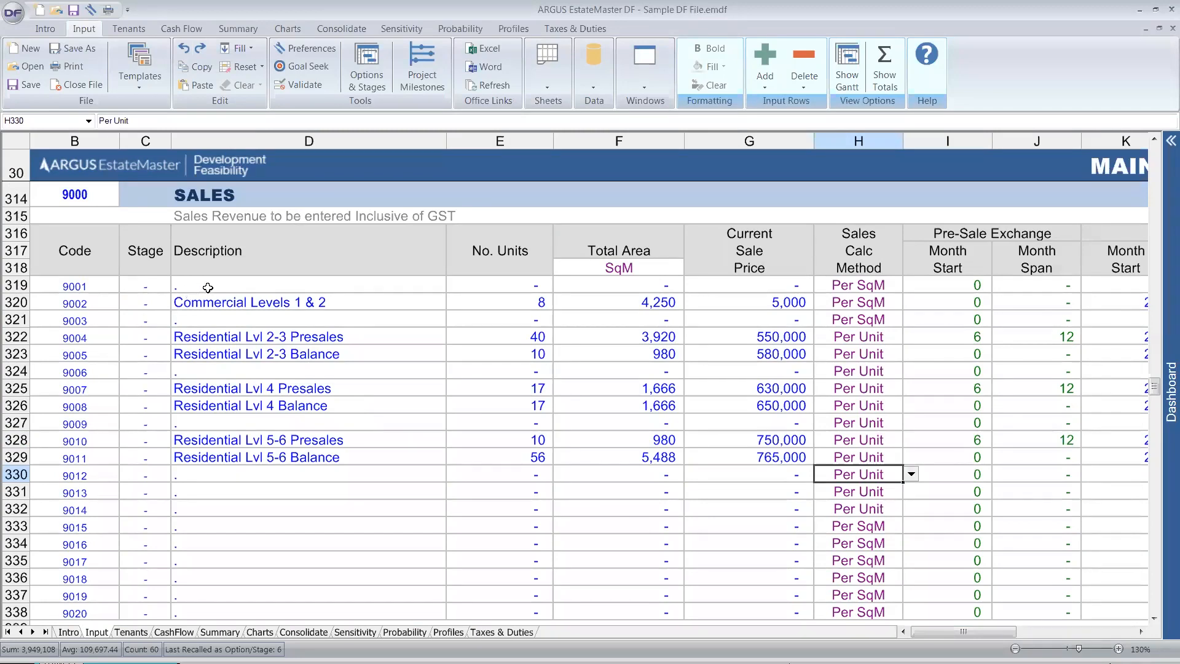
left_click_drag(197, 338, 320, 460)
left_click(320, 460)
scroll(319, 455, "down", 2)
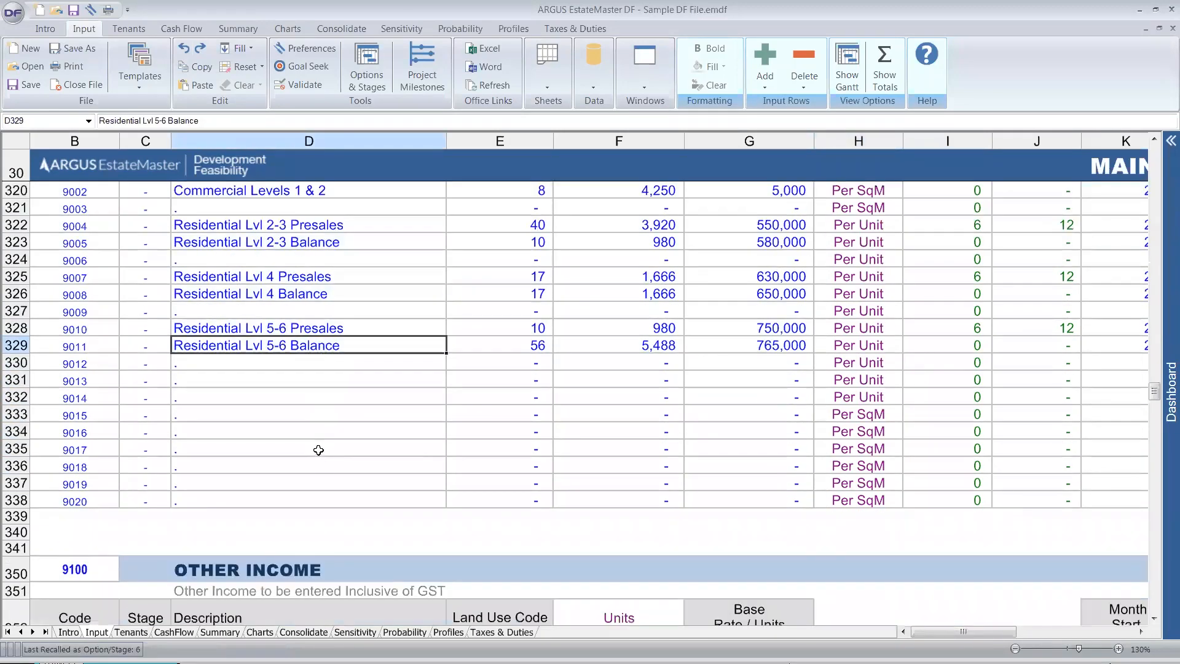
Step: Copy the MID, LOW and LUX category names from Revenue Escalation into the Sales descriptions of codes 9014 to 9016
left_click(241, 382)
scroll(394, 402, "up", 1)
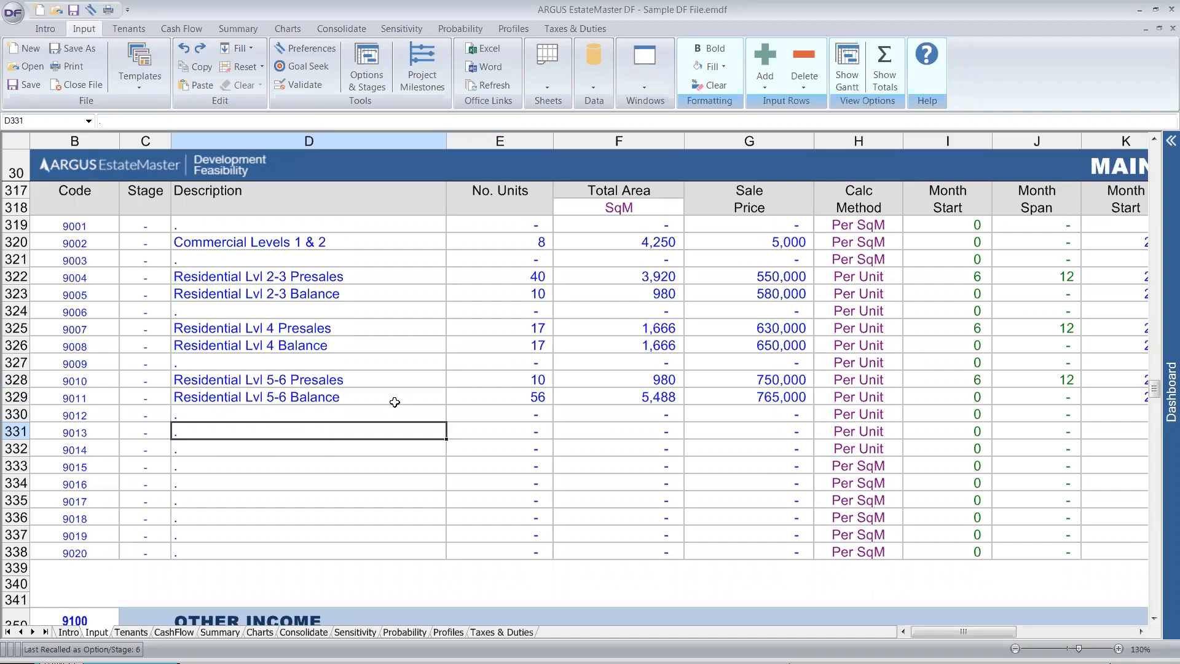
scroll(395, 402, "up", 20)
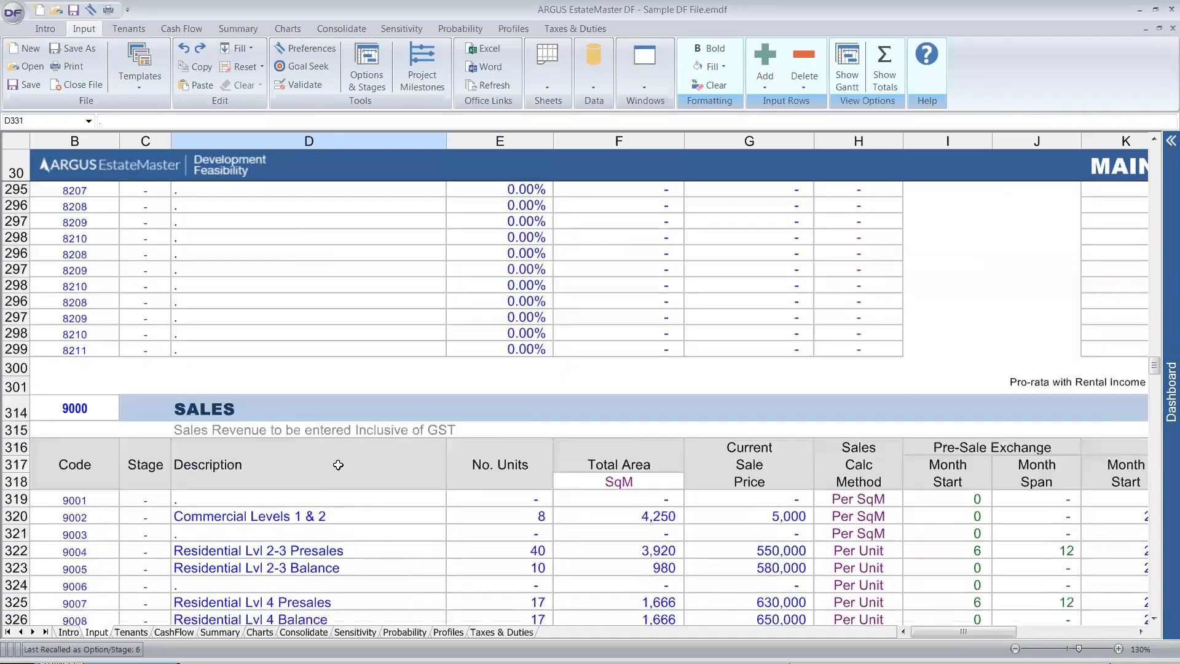
scroll(306, 413, "up", 5)
left_click_drag(222, 265, 239, 294)
key("ctrl+c")
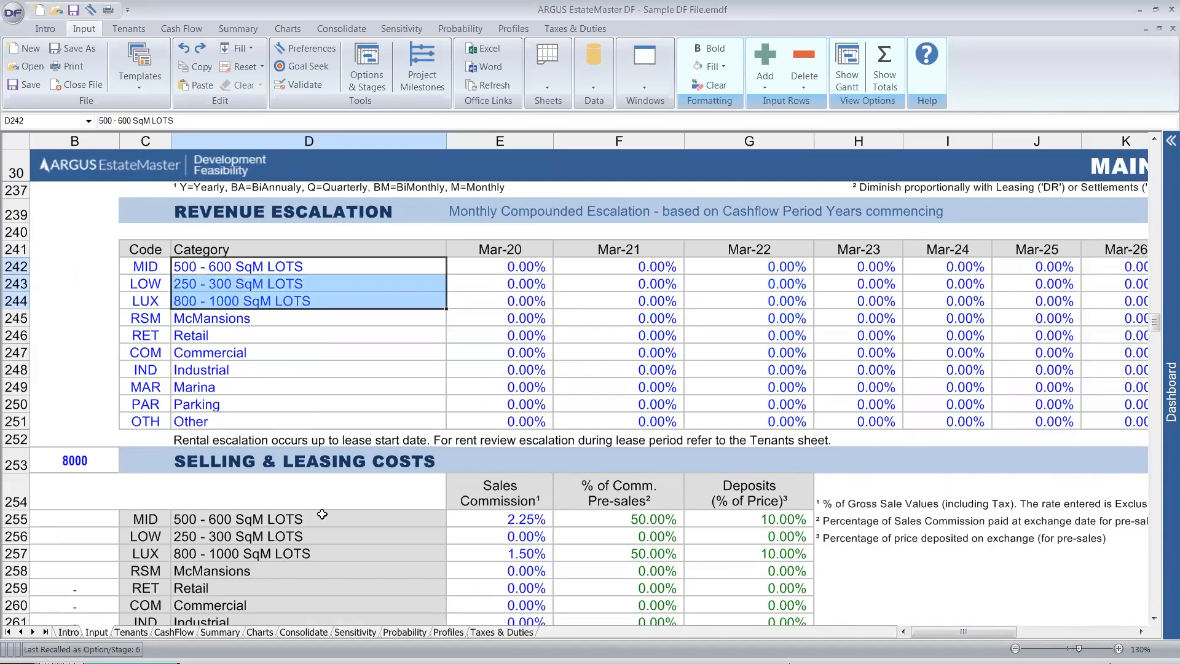
scroll(323, 513, "down", 4)
scroll(328, 498, "down", 15)
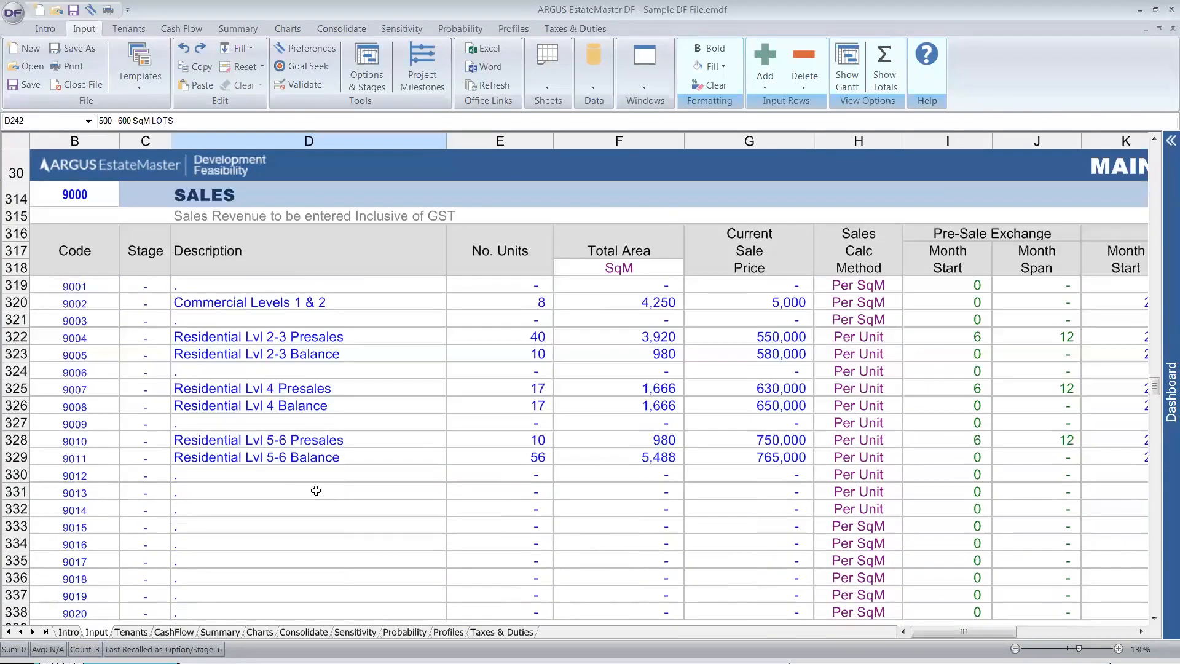
left_click(209, 443)
key("ctrl+v")
left_click(244, 466)
Step: Enter the number of units as 50 for the 500 - 600, 100 for the 250 - 300 and 40 for the 800 - 1000 SqM lots
left_click(488, 443)
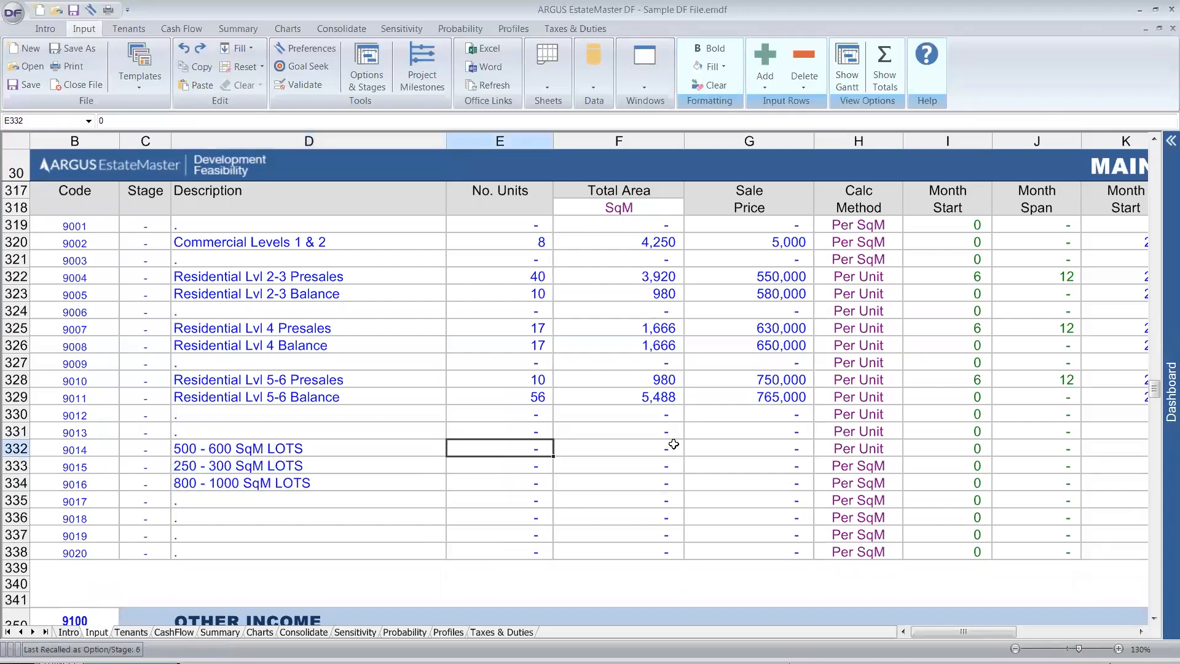
type("50")
key("Return")
type("100")
key("Return")
type("40")
key("Return")
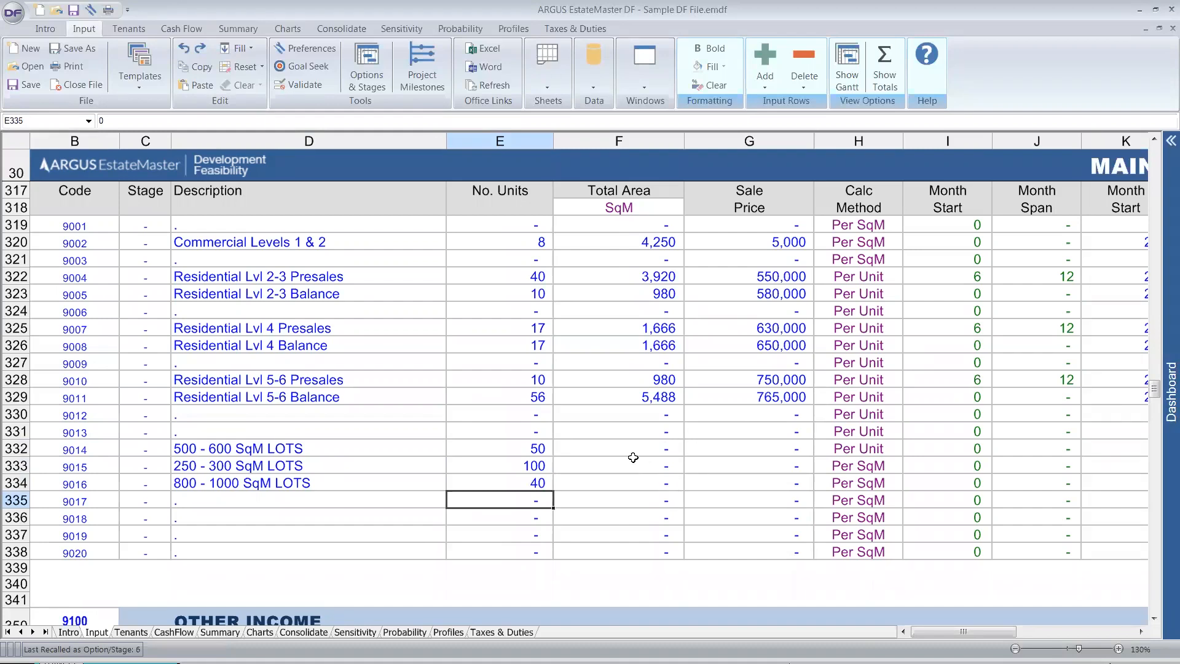
Step: Set the current sale price of the 500 - 600 SqM LOTS to 600,000
left_click(731, 448)
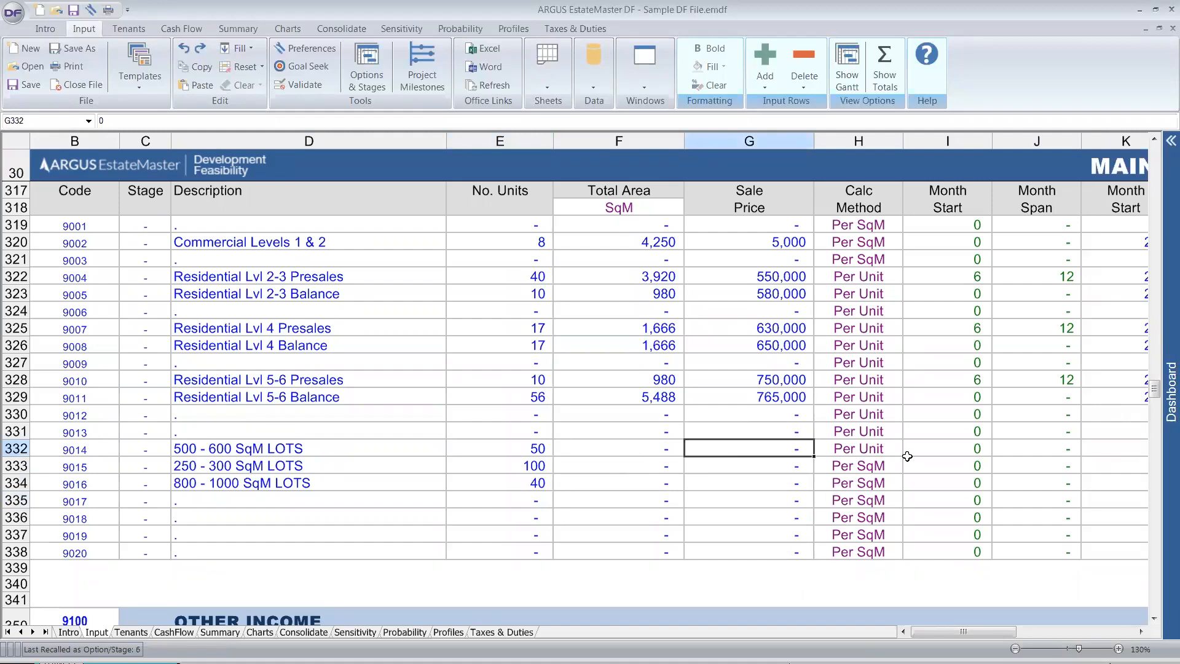
type("600000")
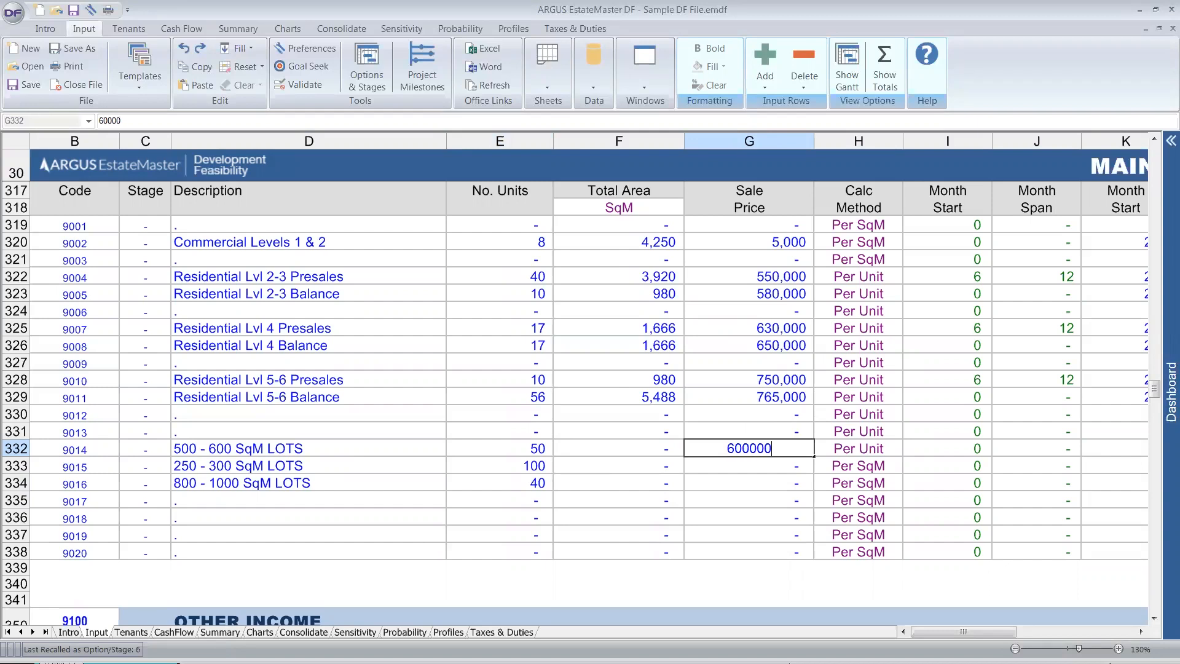
key("Return")
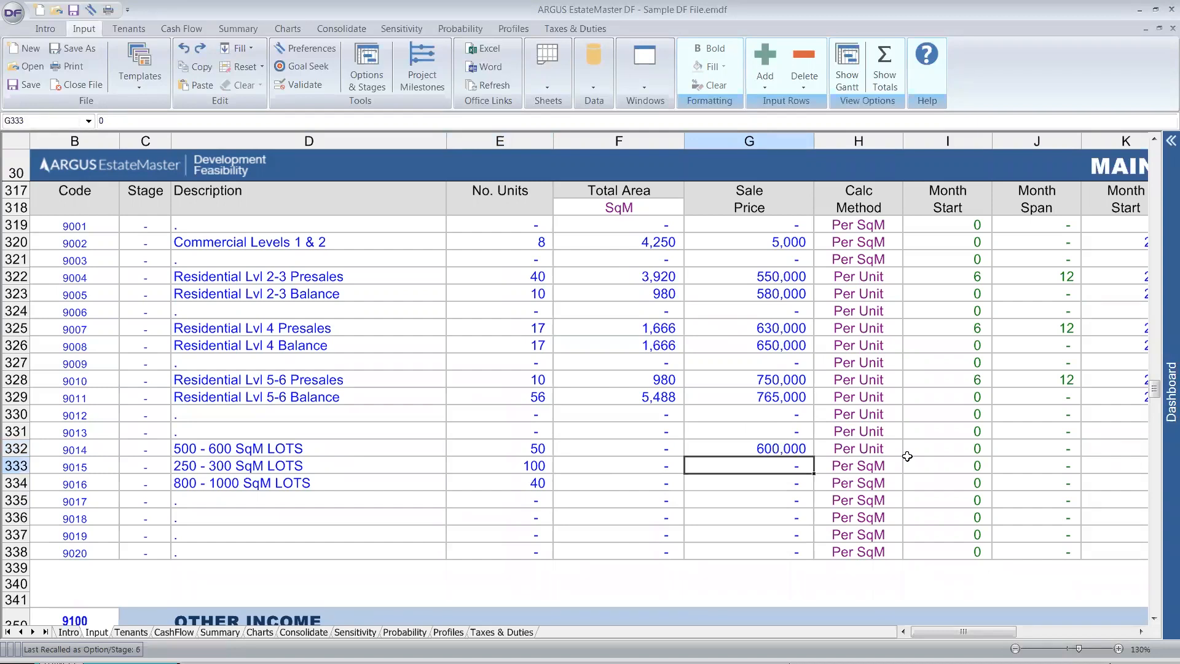
Step: Set the current sale price to 300,000 for the 250 - 300 SqM LOTS and 800,000 for the 800 - 1000 SqM LOTS
type("300000")
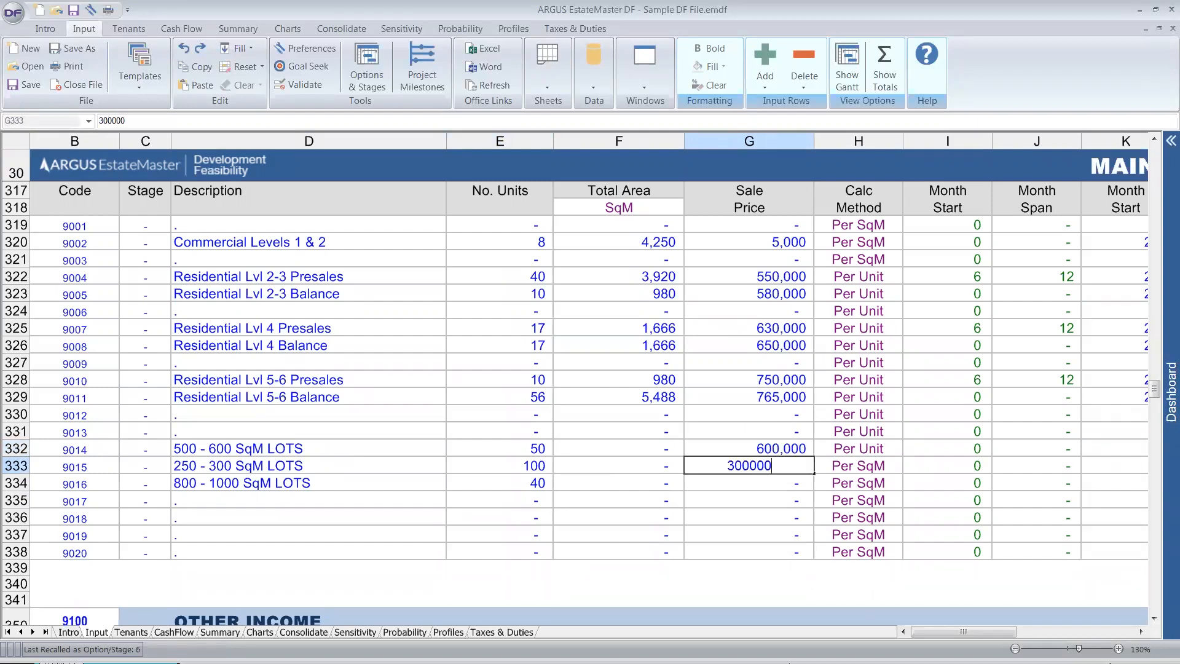
key("Return")
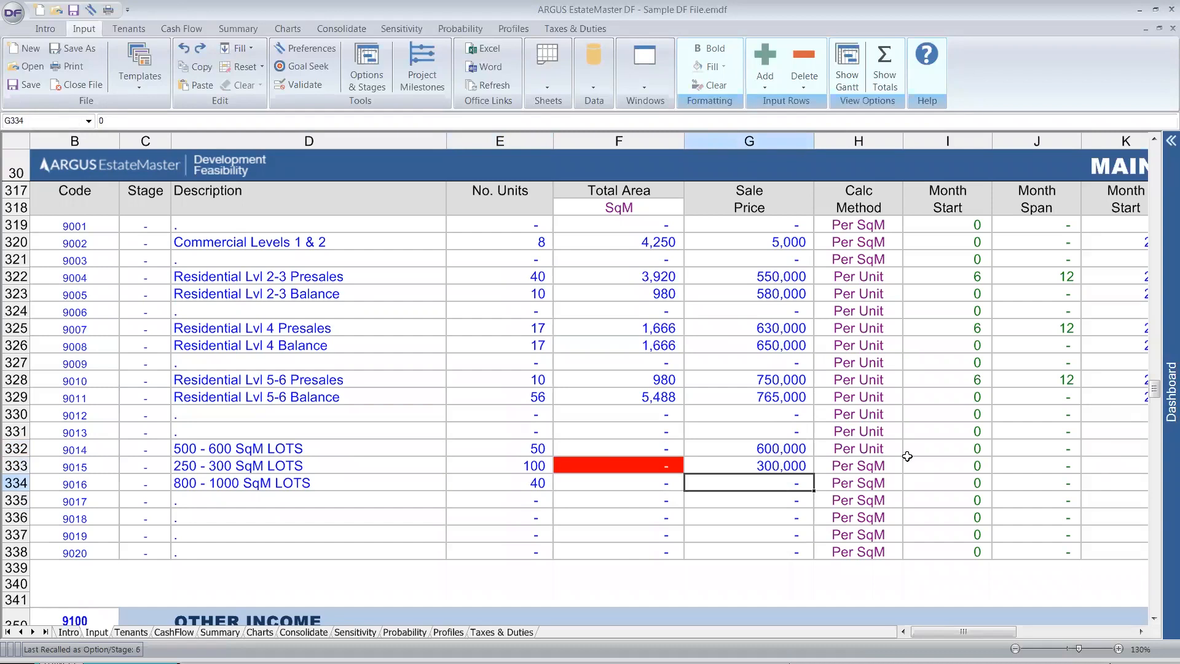
type("80")
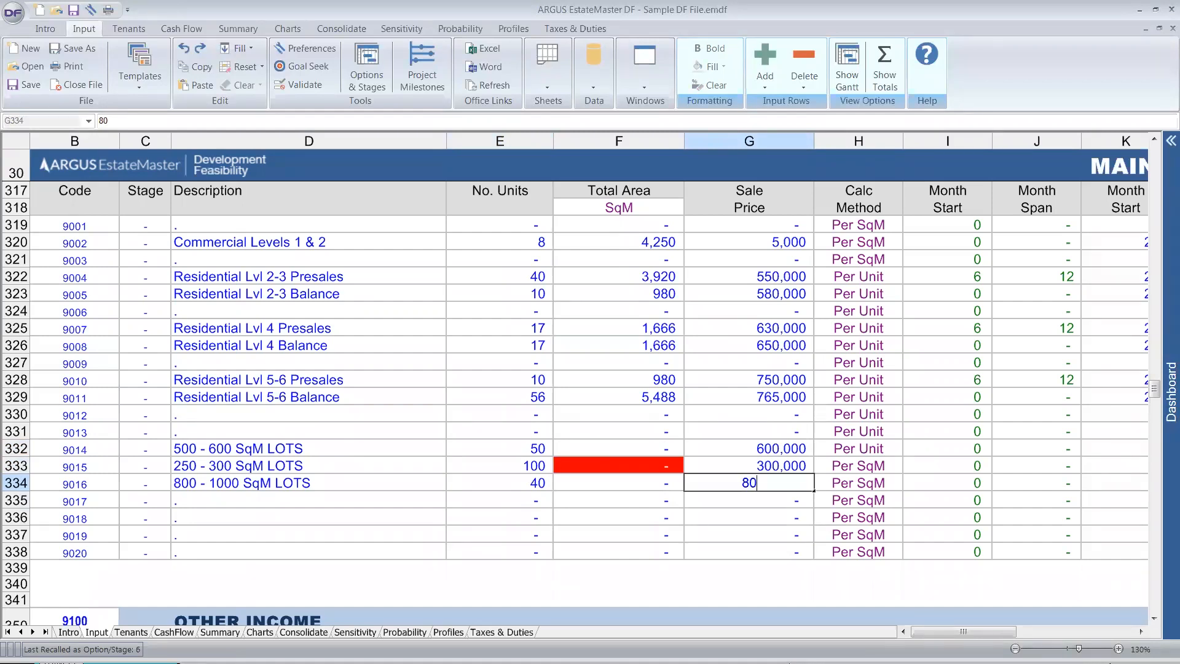
type("0,000")
key("Return")
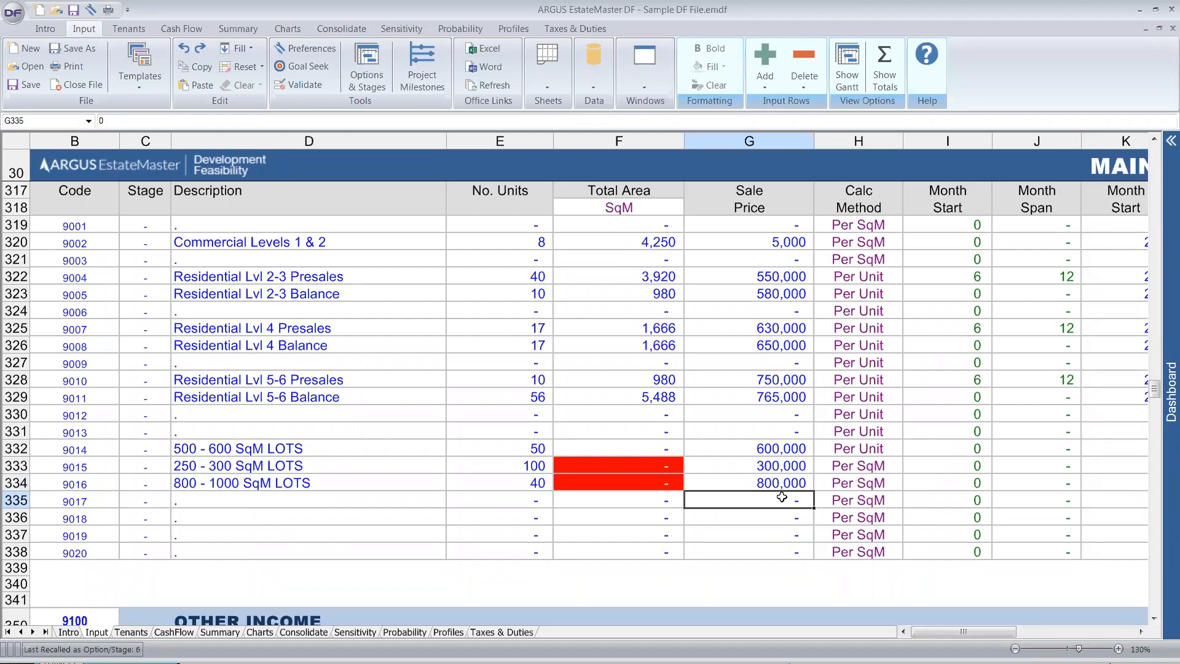
Step: Change the sales calculation method to Per Unit for the 250 - 300 and 800 - 1000 SqM LOTS
left_click_drag(784, 468, 785, 482)
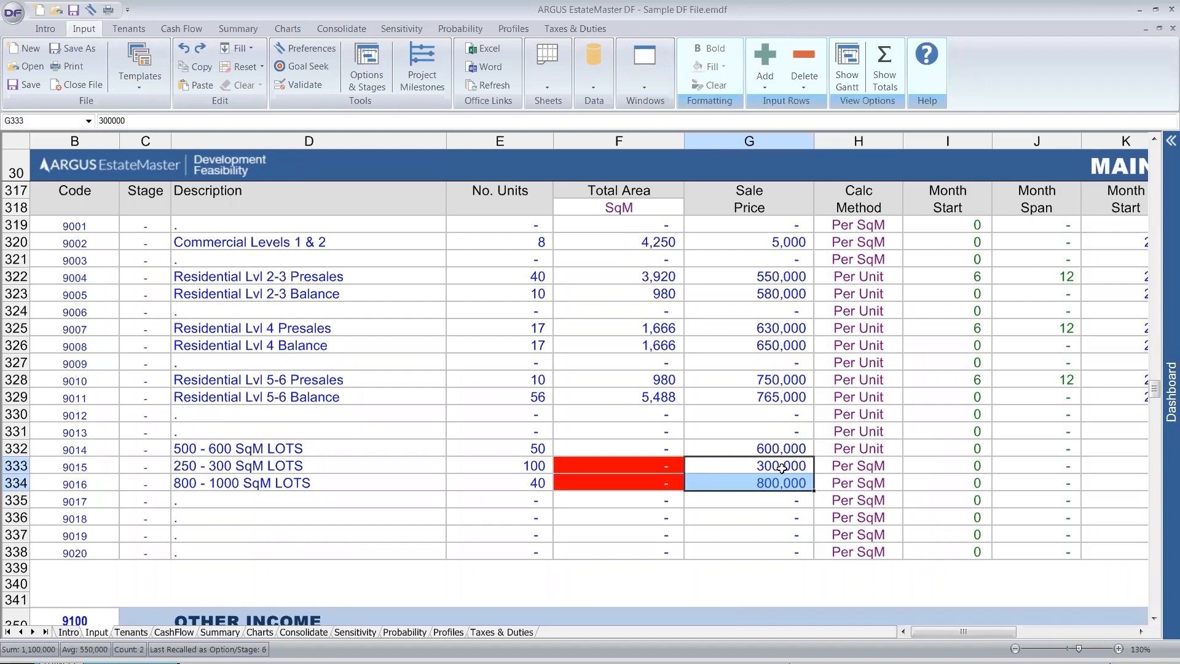
left_click_drag(657, 467, 656, 483)
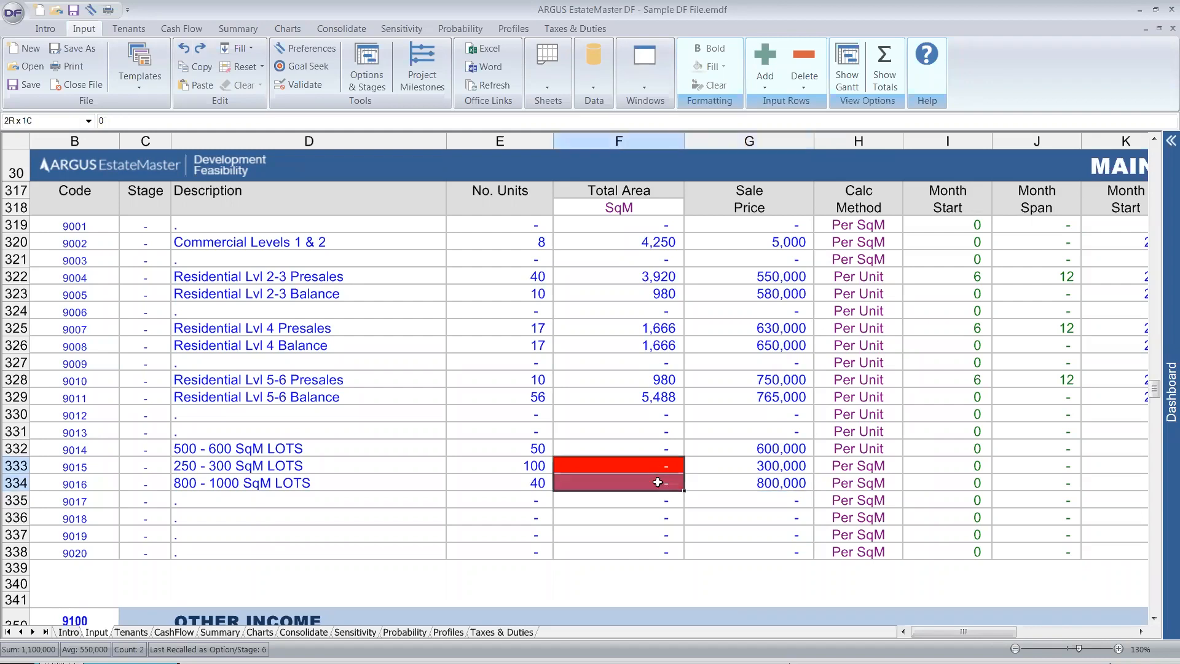
left_click(861, 464)
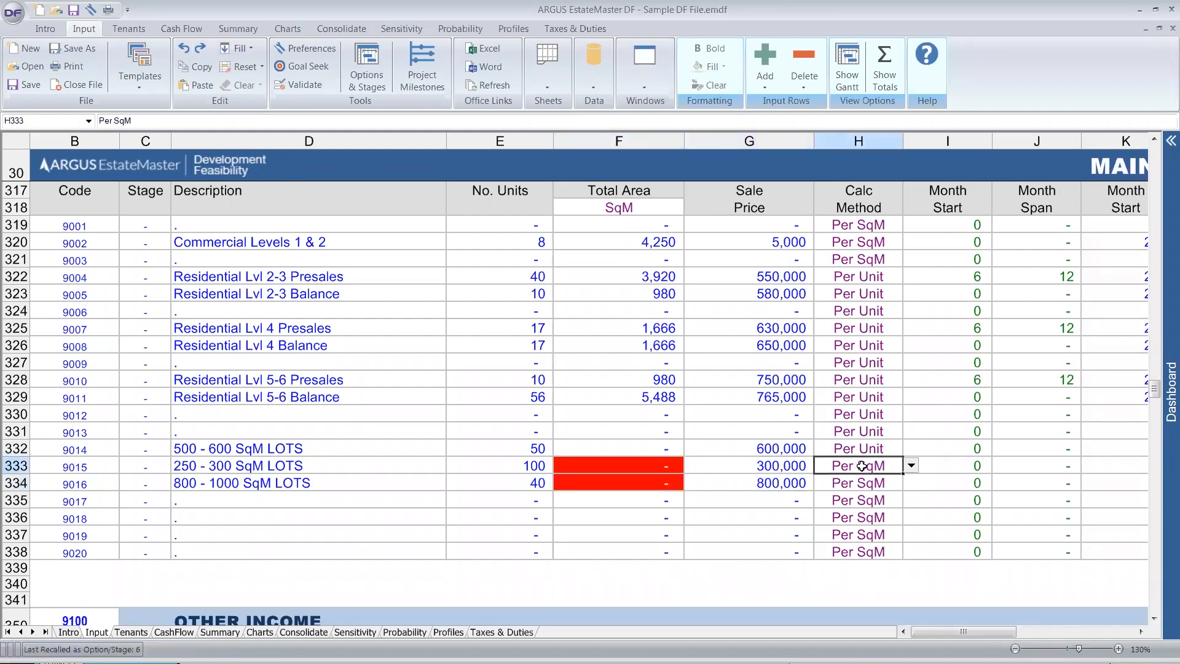
left_click(910, 465)
left_click(866, 479)
left_click(865, 483)
key("alt+Down")
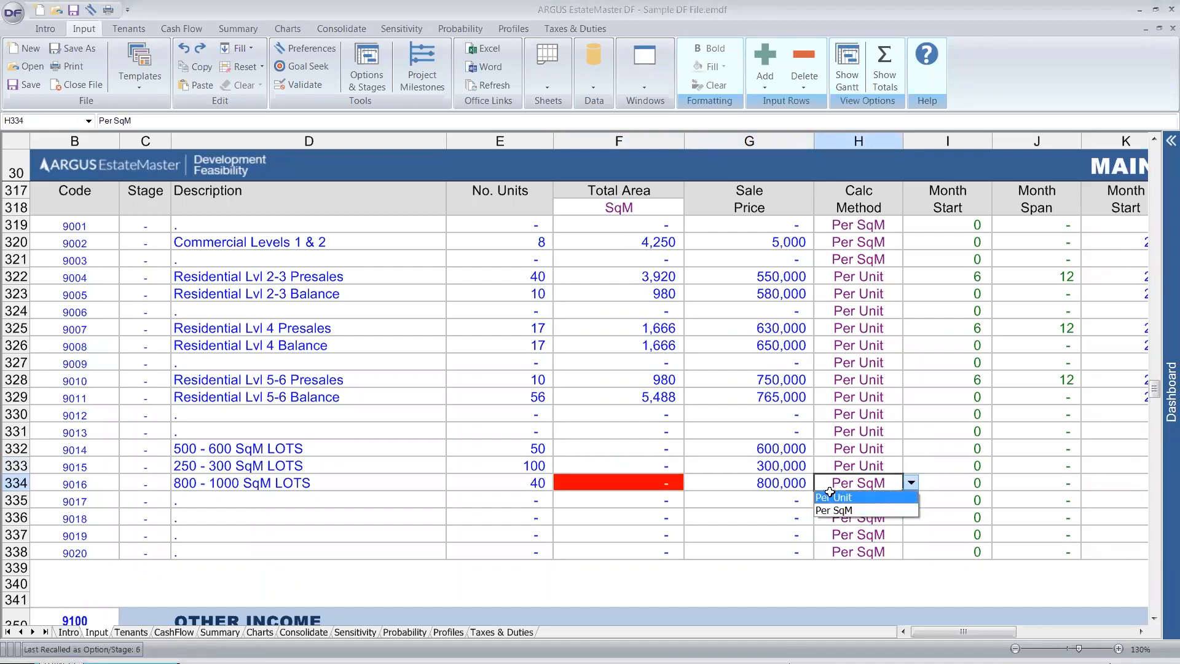
left_click(838, 498)
Step: Review the number of units and the current sale prices entered for the three lot types
left_click_drag(495, 452, 495, 476)
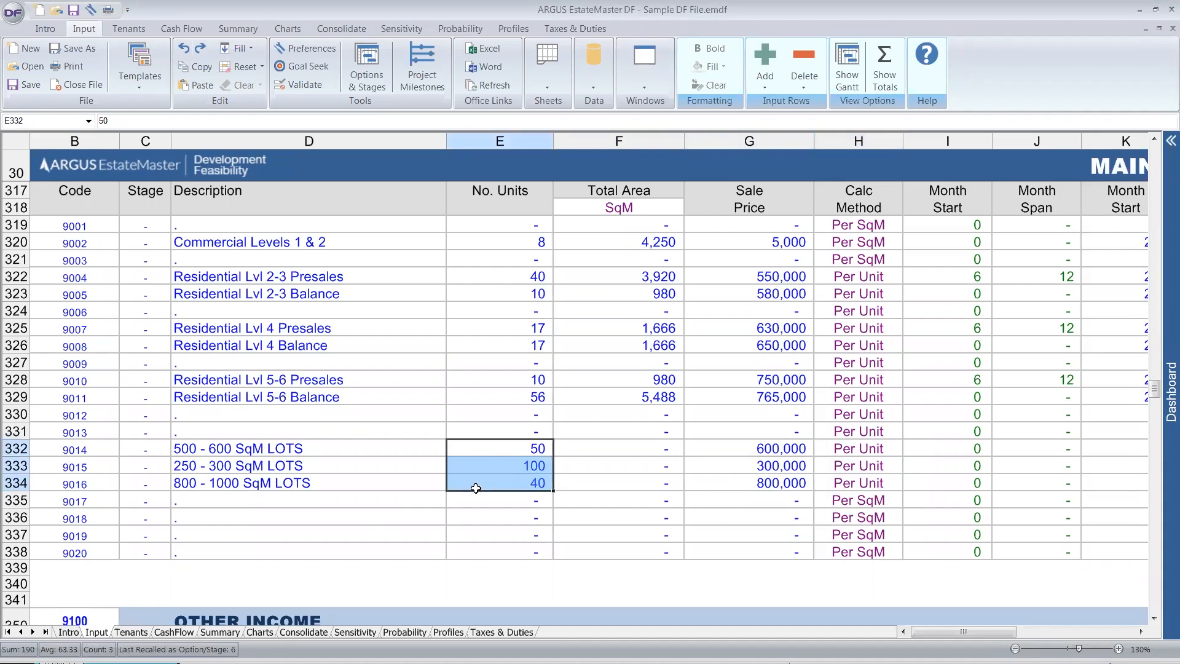
left_click_drag(482, 448, 466, 484)
left_click(746, 455)
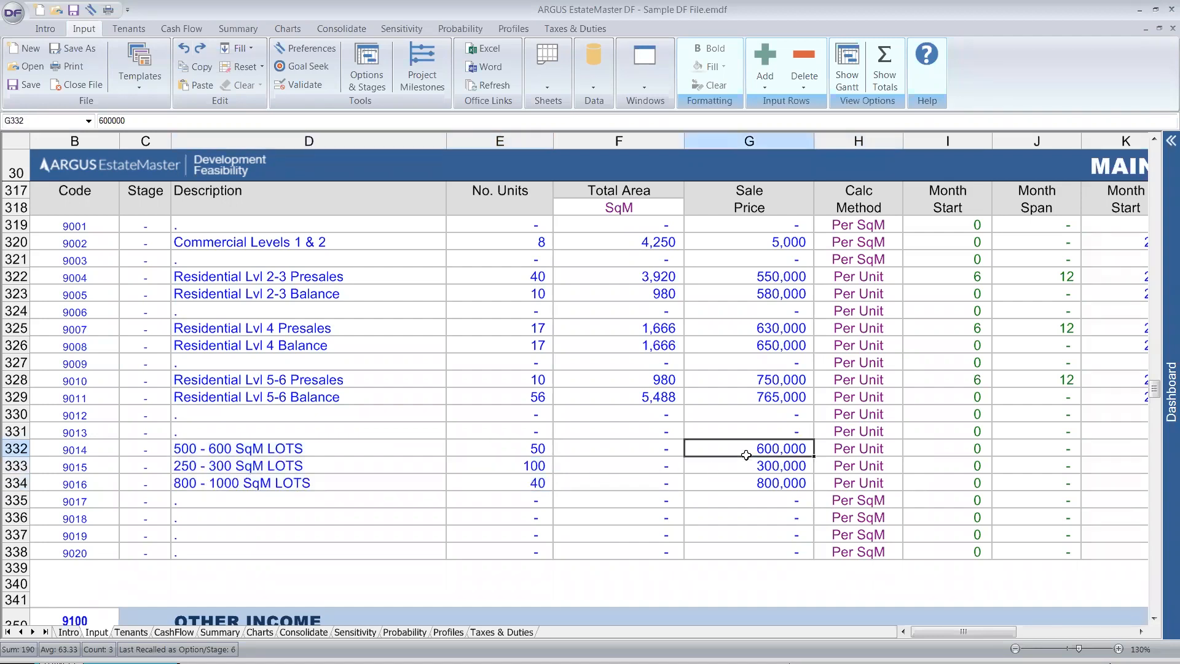
left_click_drag(746, 455, 745, 477)
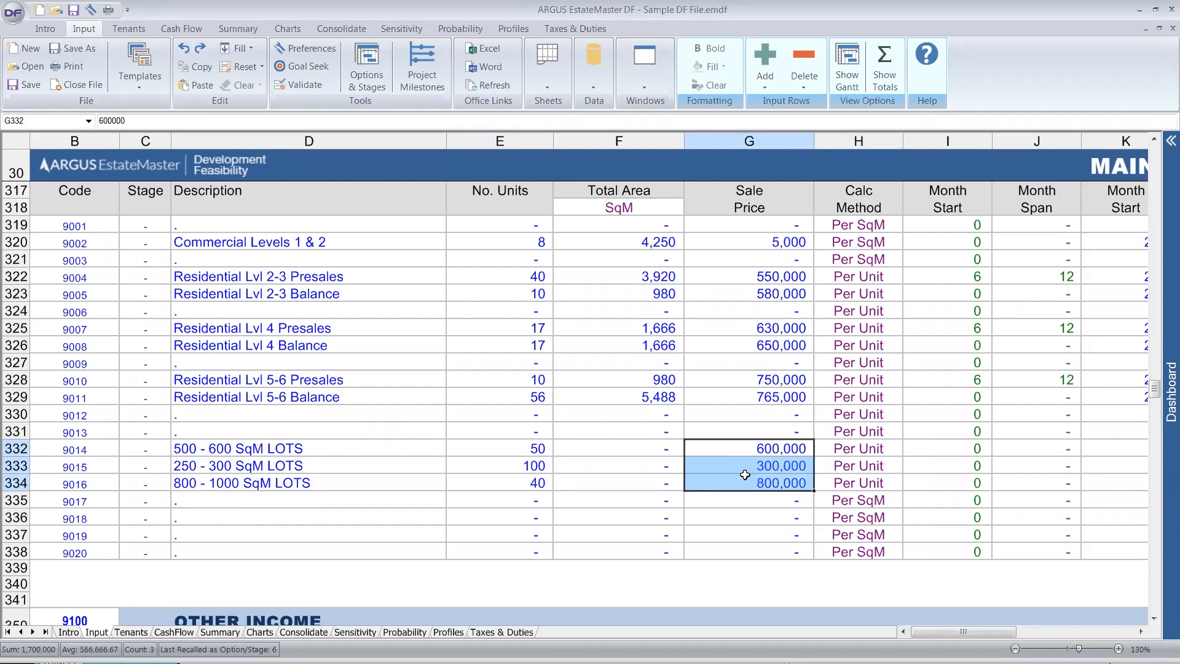
left_click(743, 472)
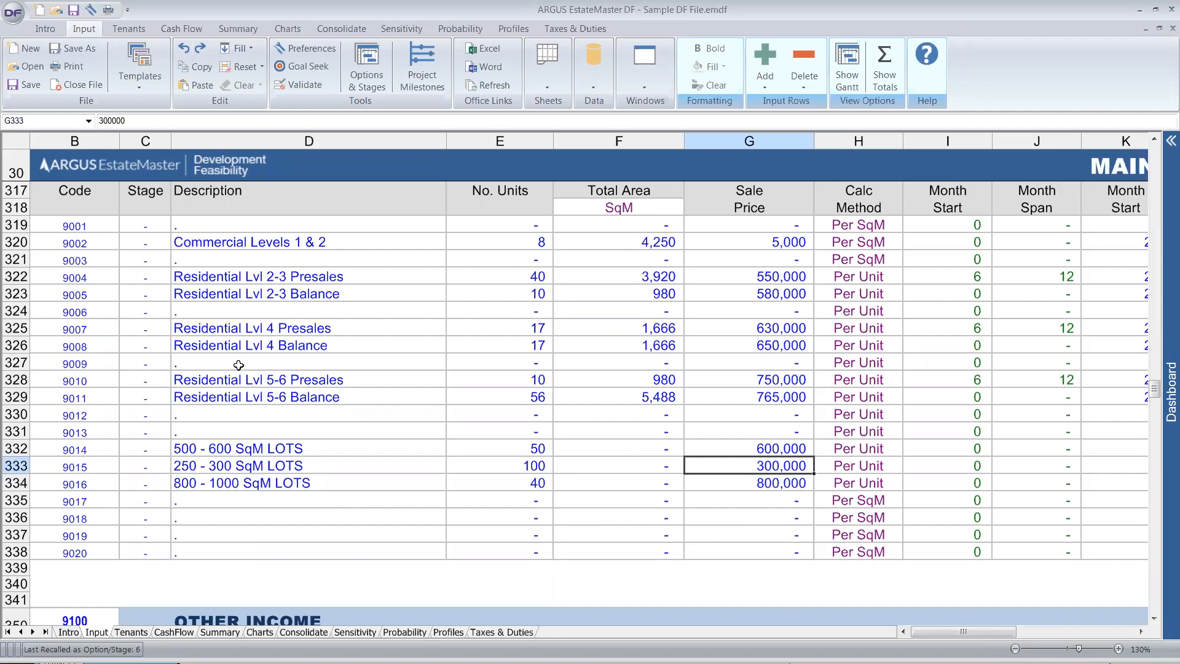
left_click_drag(211, 260, 468, 486)
left_click(468, 486)
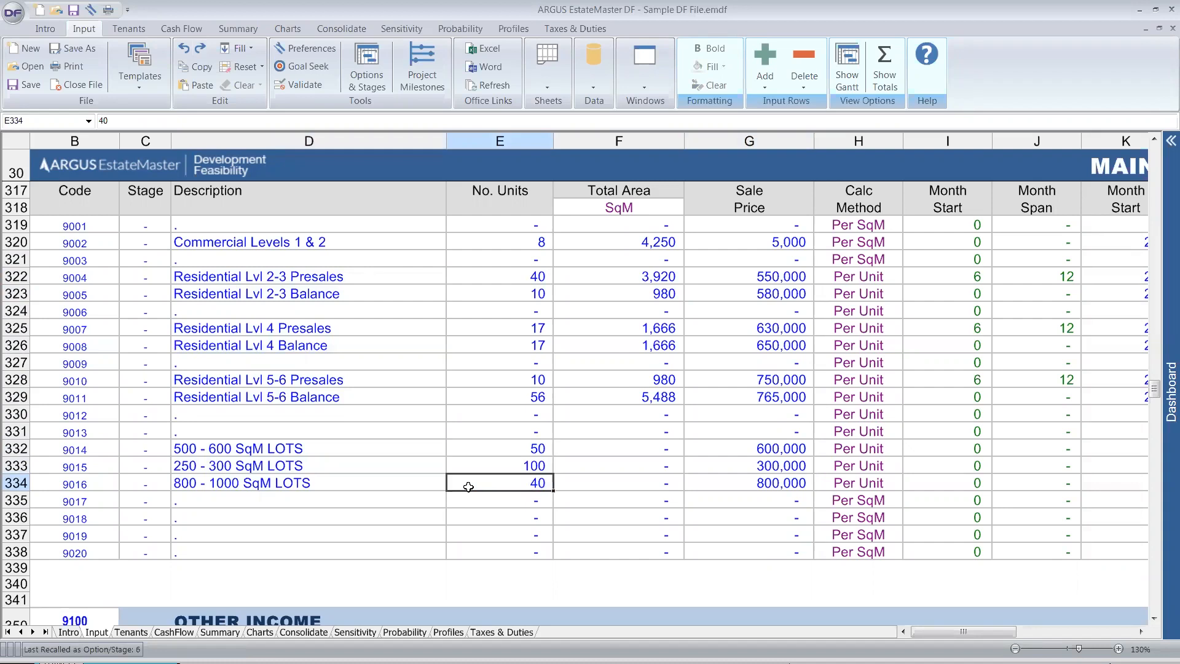
left_click(504, 447)
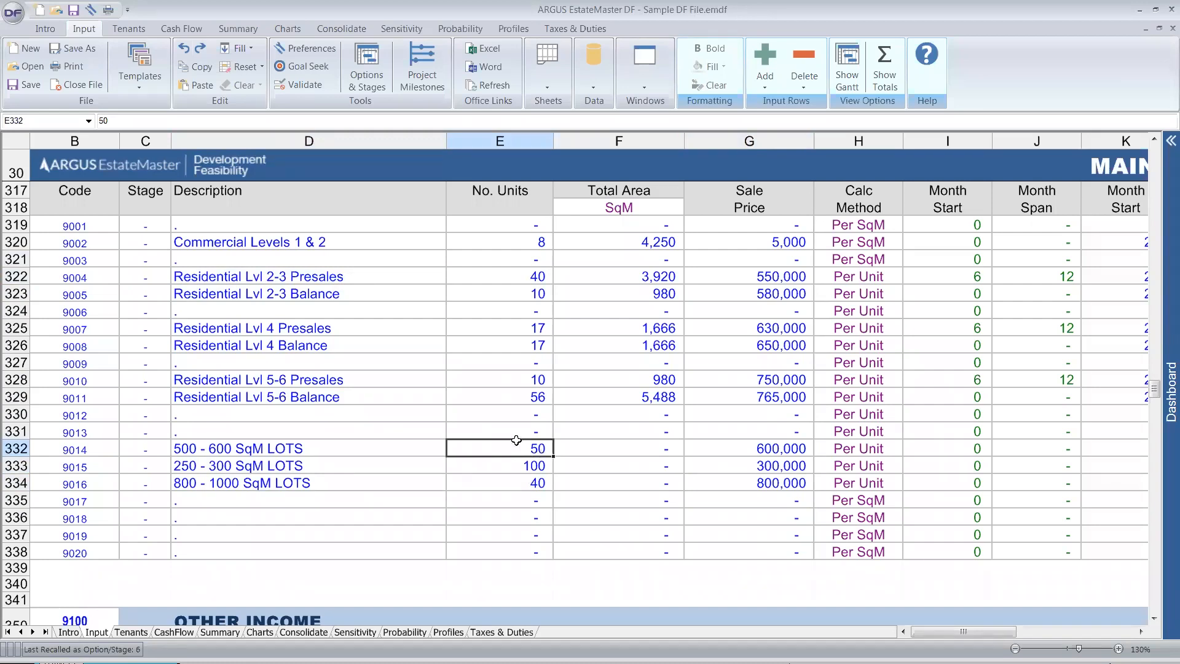
Step: Examine the available custom worksheet options alongside the lot descriptions and their unit numbers
left_click(549, 86)
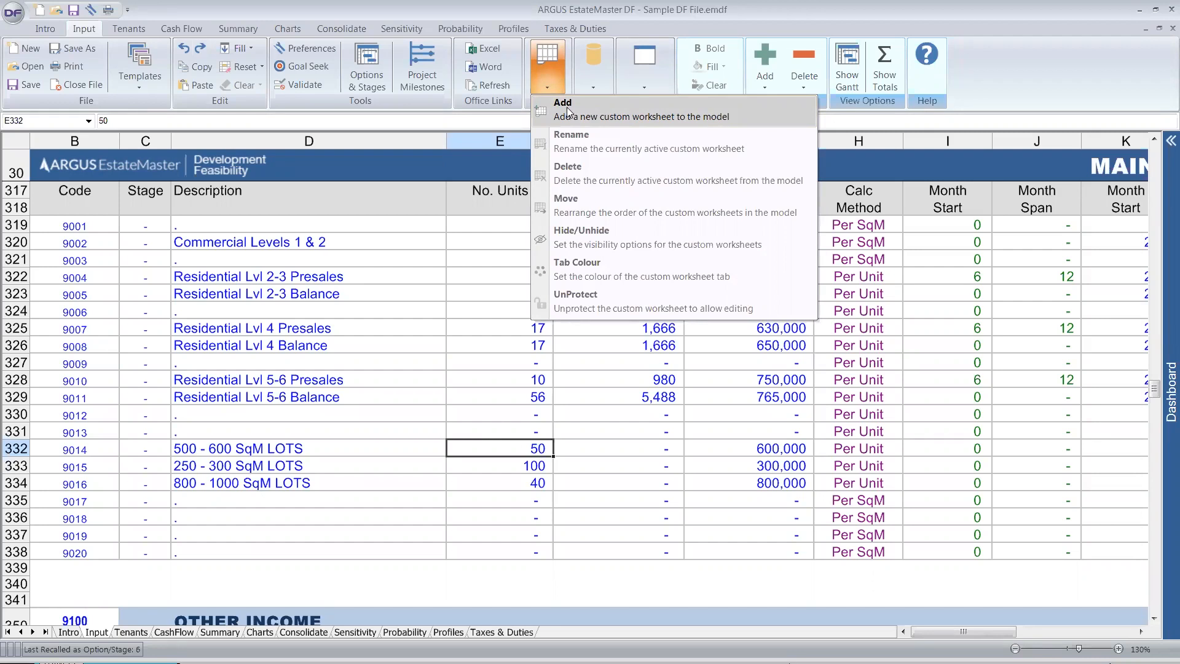
left_click(518, 455)
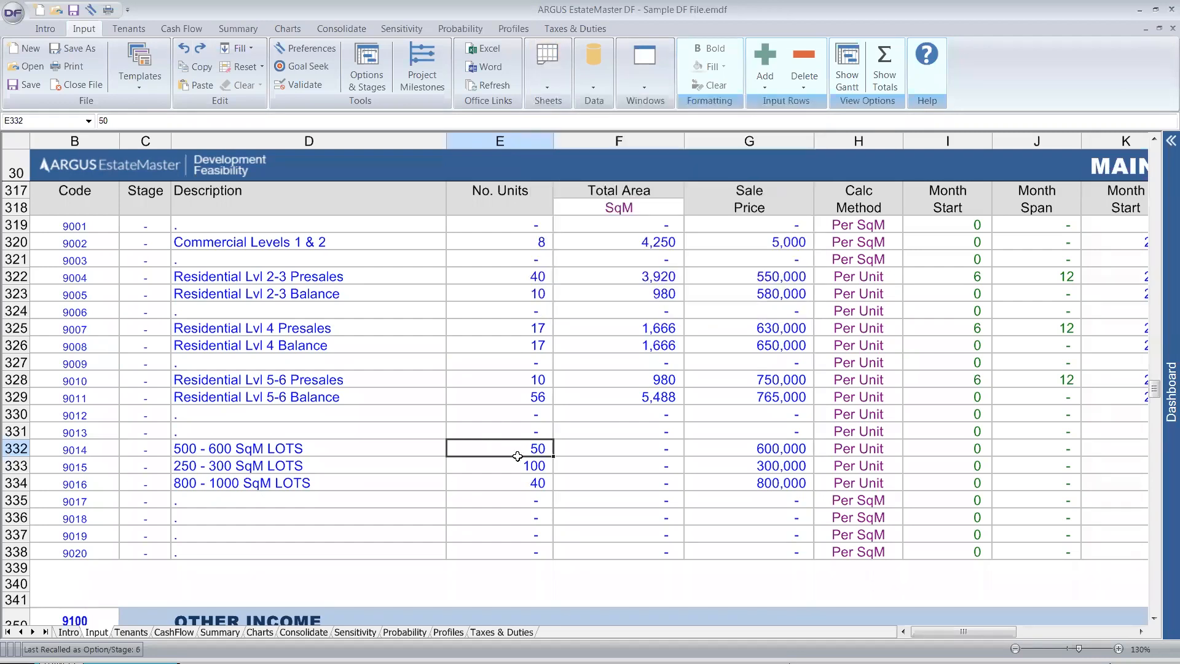
left_click_drag(522, 482, 342, 448)
left_click(453, 457)
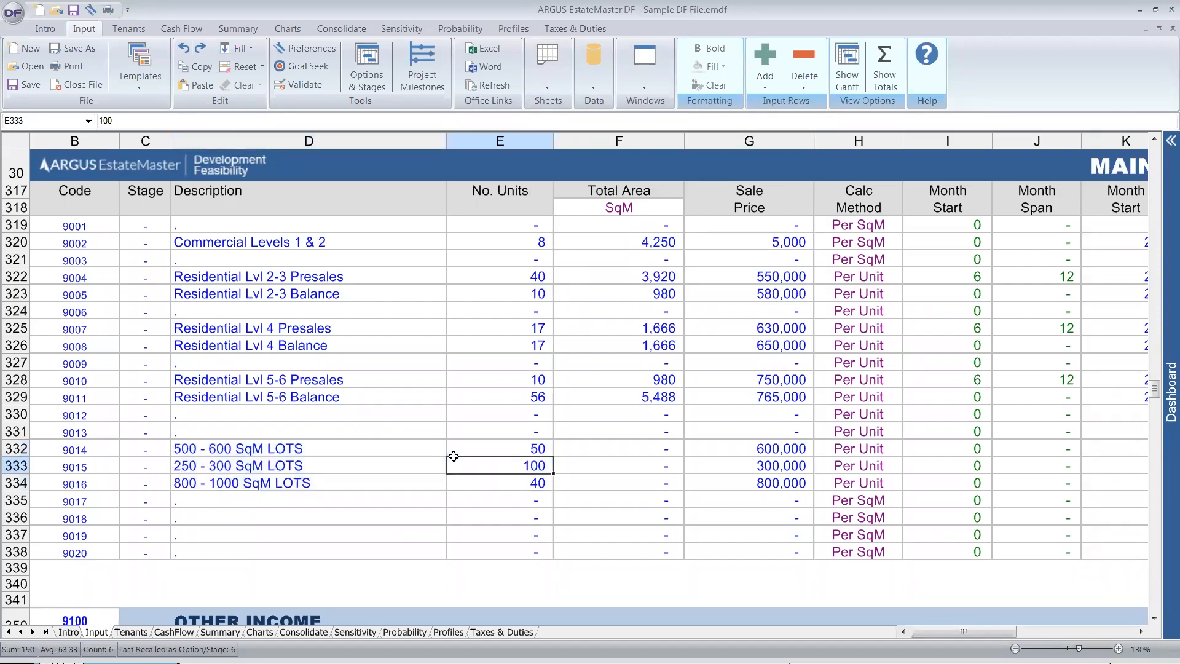
left_click_drag(476, 480, 417, 457)
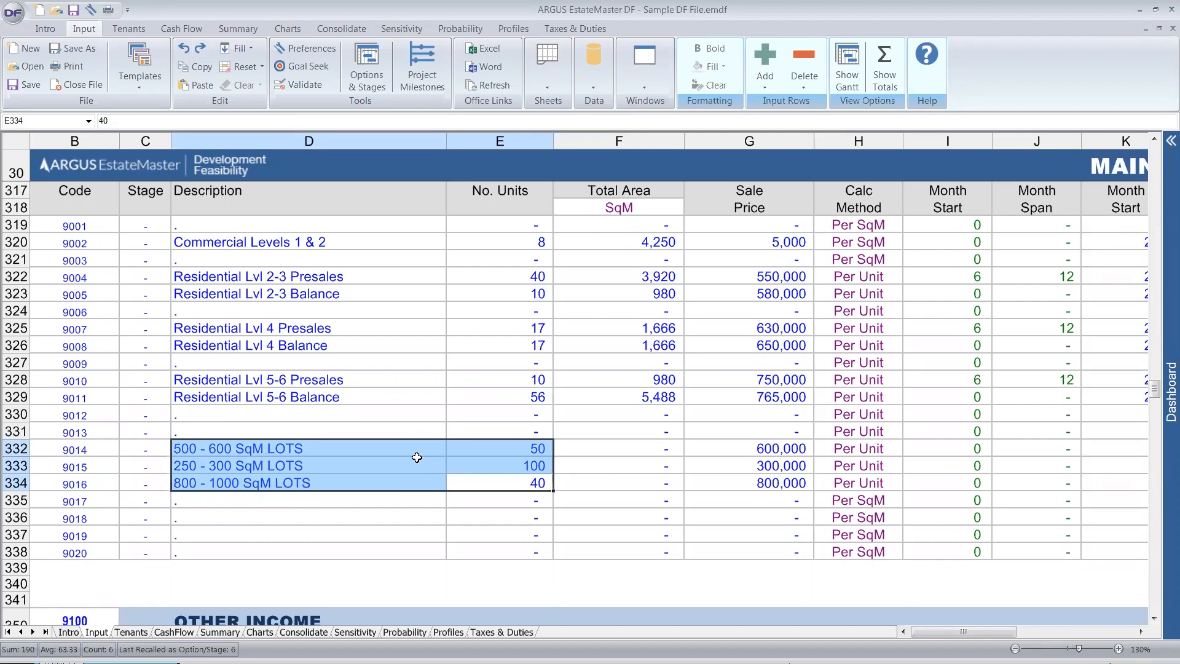
left_click(545, 78)
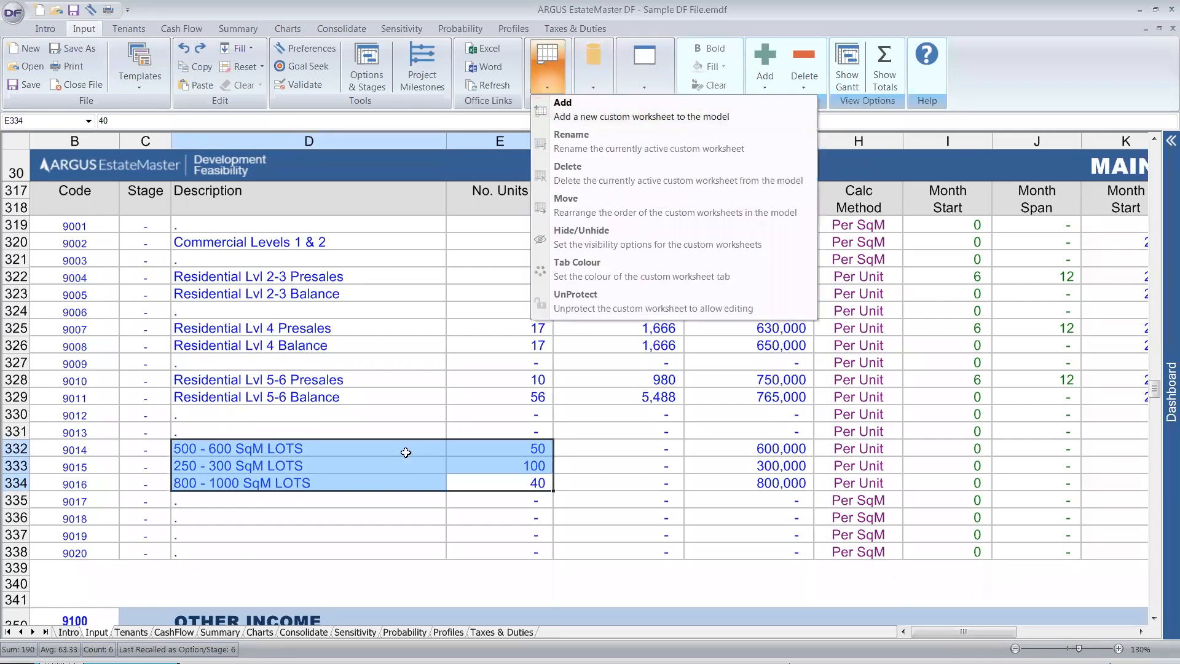
Step: Clear the description, number of units, total area and sale price of the three lot types, codes 9014 to 9016
left_click_drag(201, 453, 731, 480)
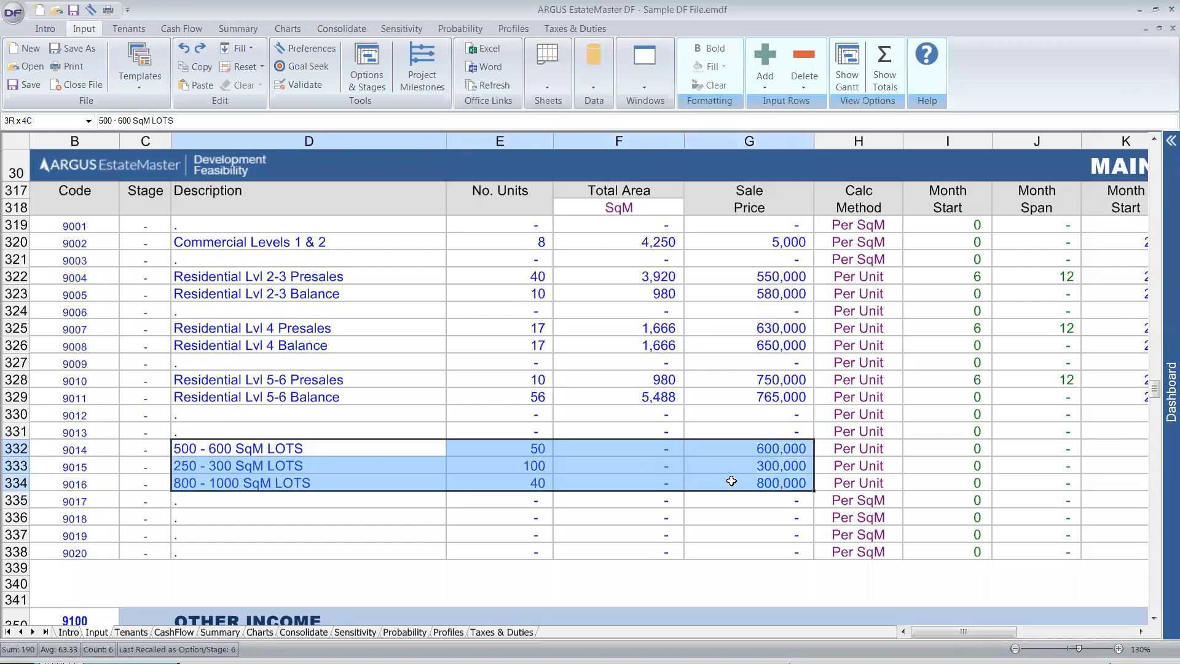
left_click(731, 481)
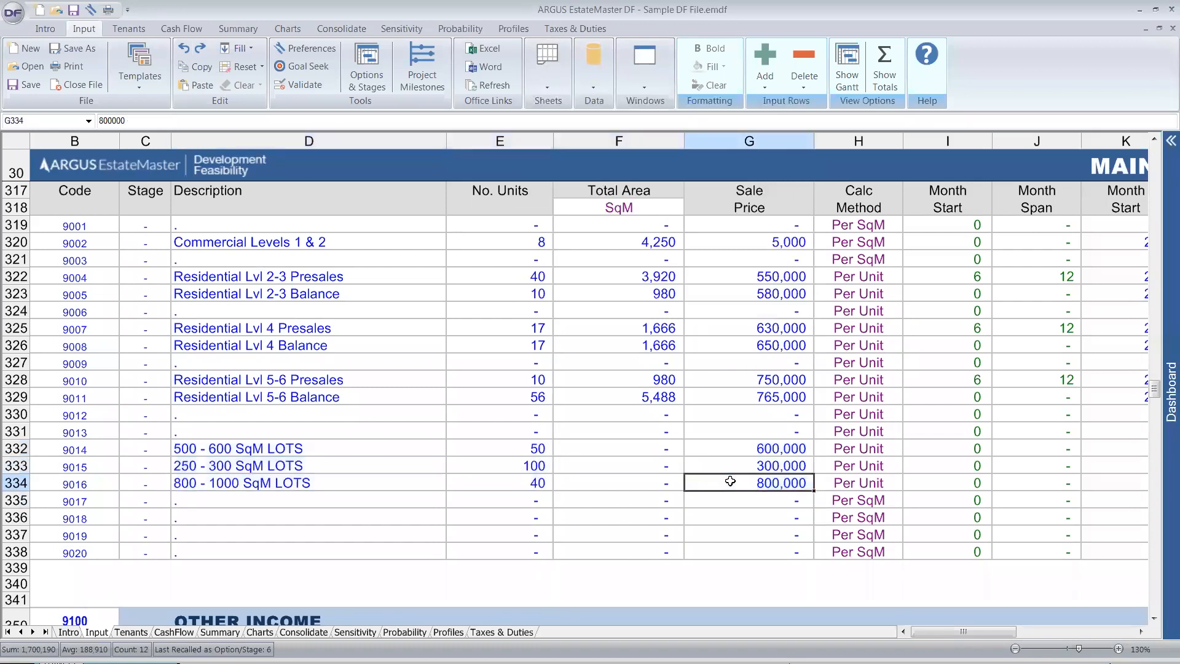
left_click(762, 450)
left_click_drag(760, 466, 398, 487)
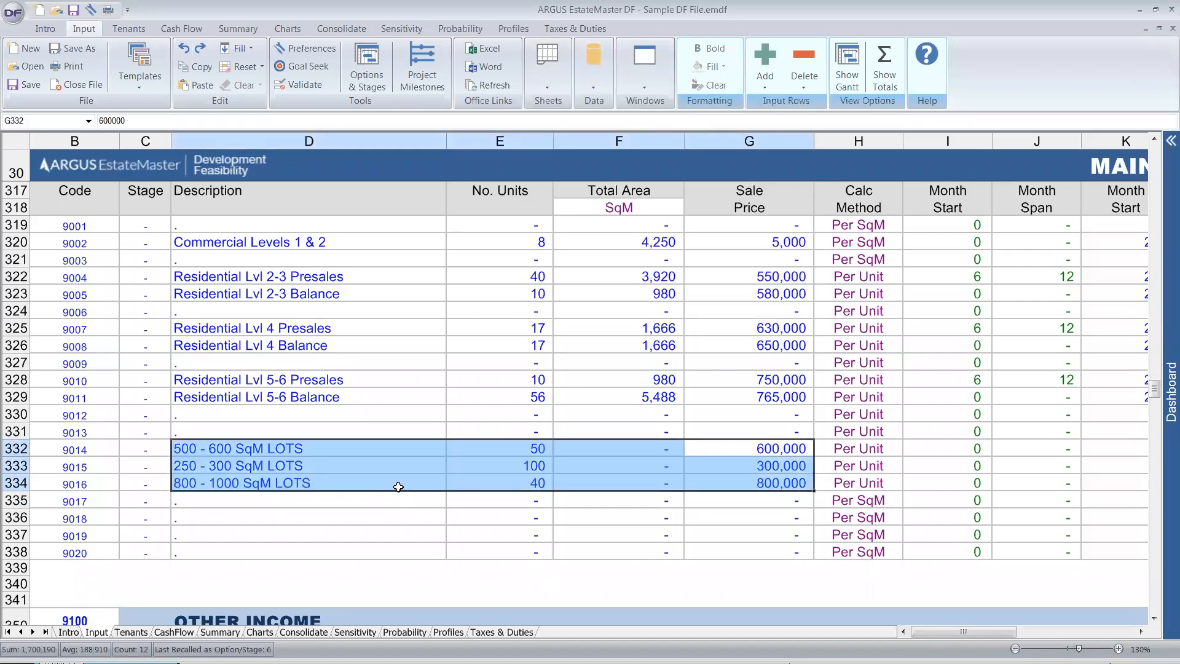
key("Delete")
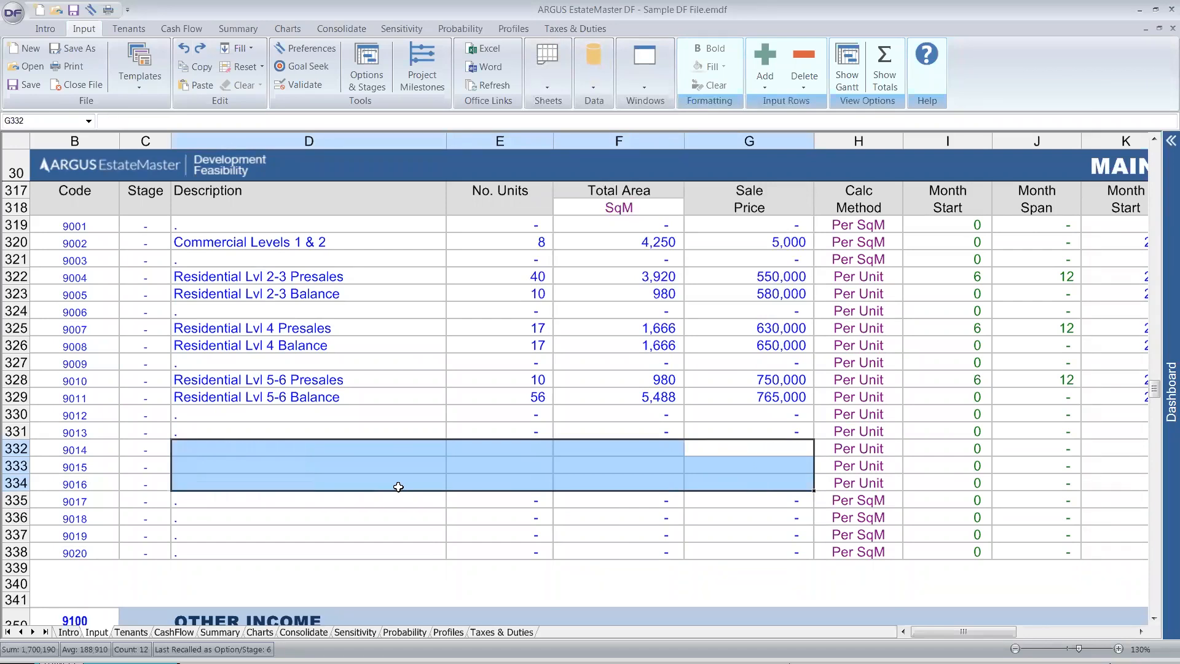
left_click(399, 487)
Step: Rename the Sales description of code 9005 to Residential Lvl 2-3 GO TO MARKET
scroll(269, 330, "up", 1)
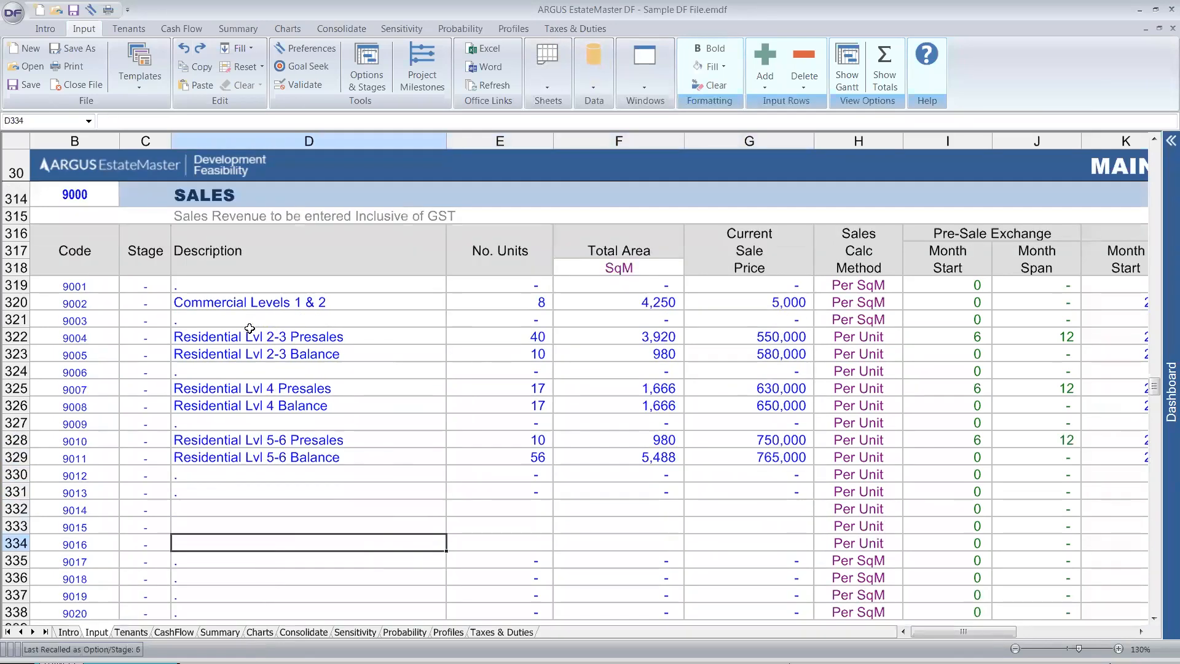
left_click_drag(249, 332, 252, 359)
left_click(299, 365)
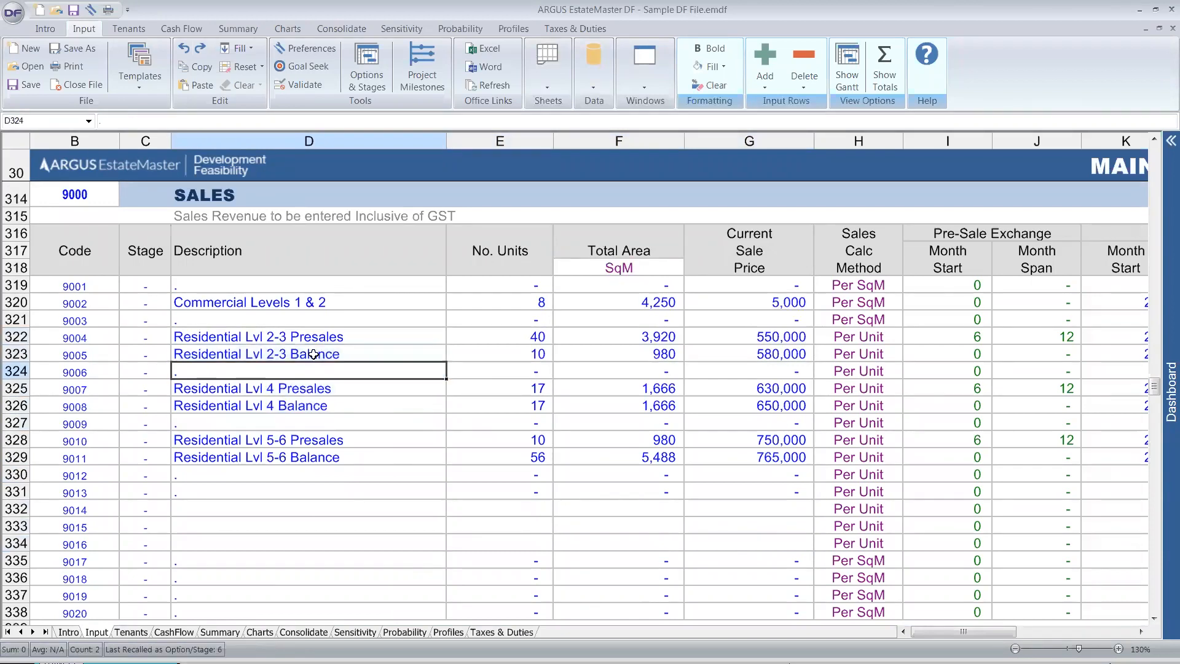
left_click(314, 356)
double_click(342, 355)
key("BackSpace")
key("BackSpace")
key("BackSpace")
key("BackSpace")
key("BackSpace")
key("BackSpace")
key("BackSpace")
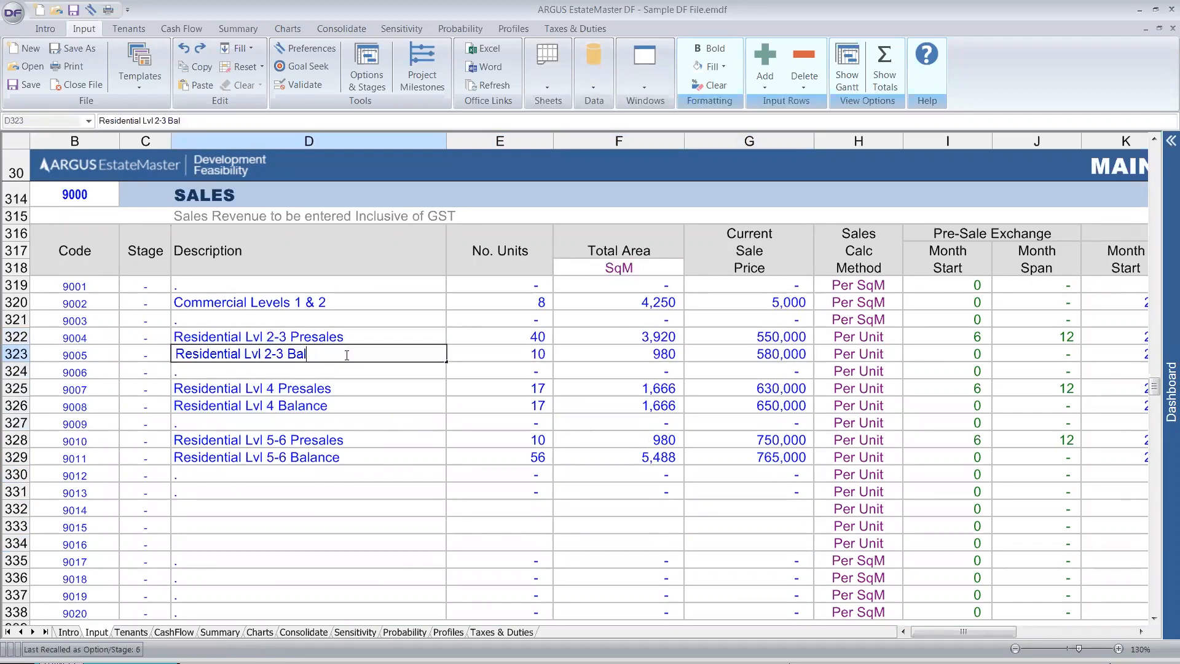
type("GO TO MARKET")
key("Return")
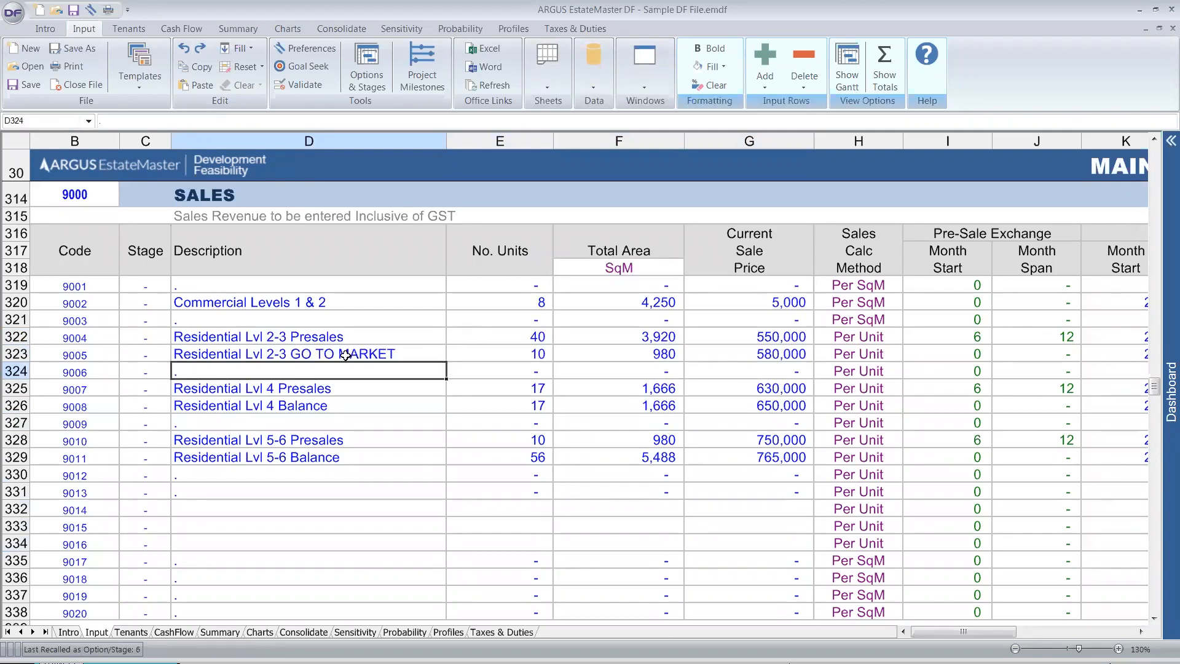
Step: Compare the number of units and current sale prices of the Residential Lvl 2-3 Presales and GO TO MARKET entries
key("Down")
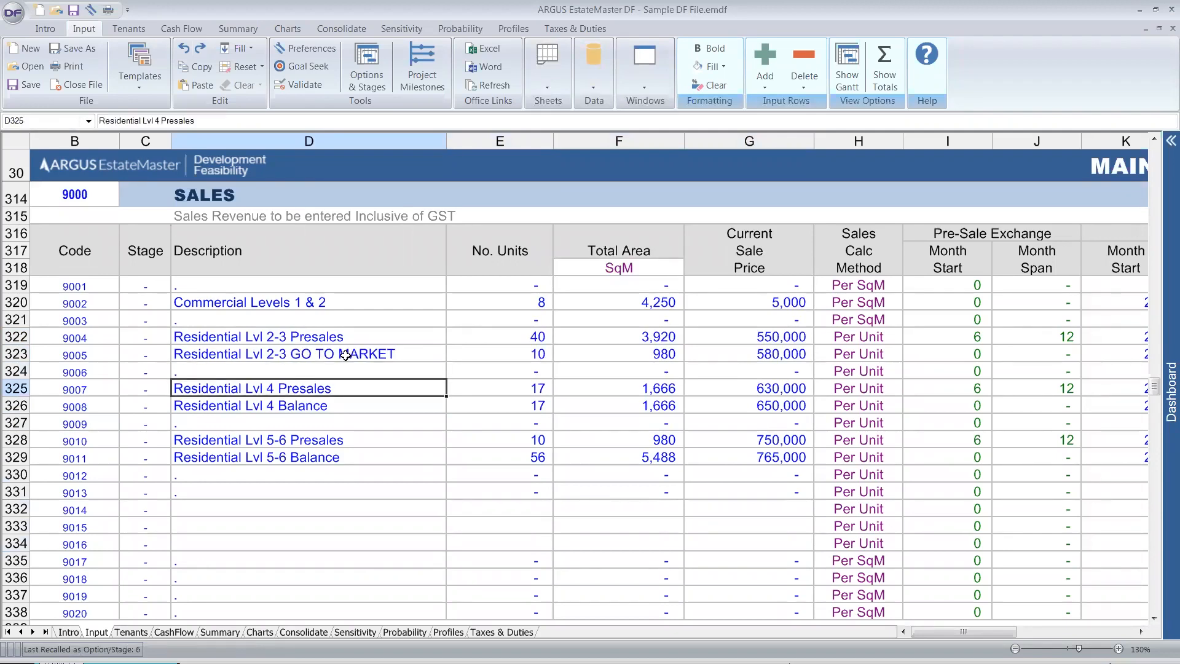
key("Up")
key("Up")
key("Up")
key("Right")
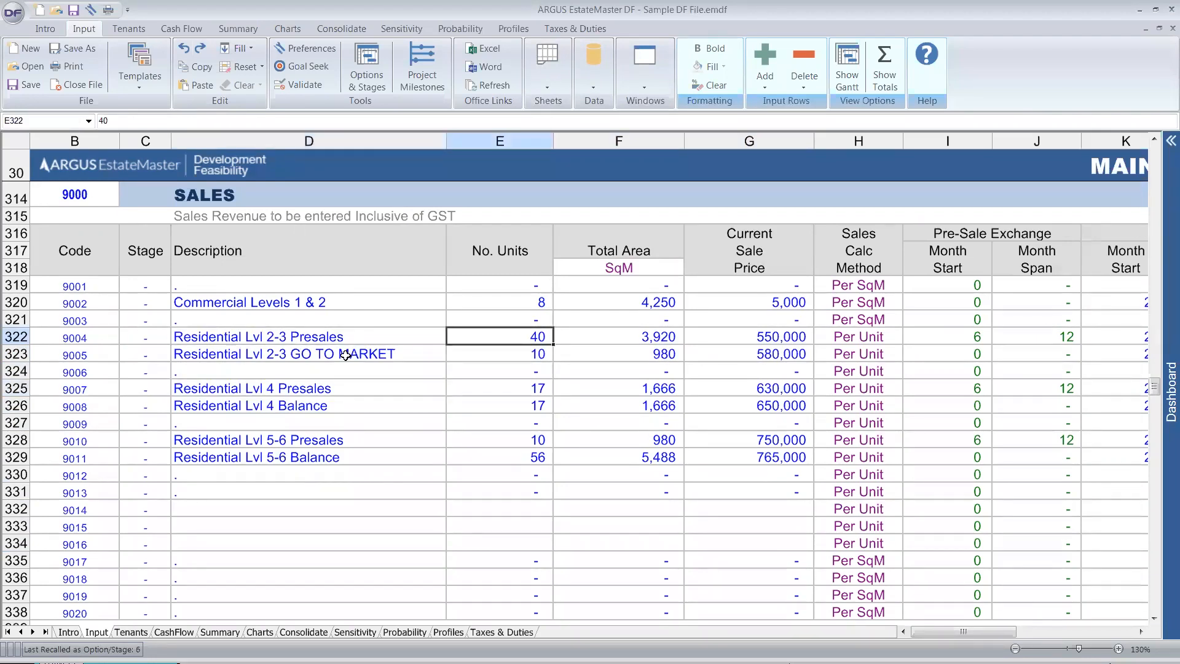
key("shift+Down")
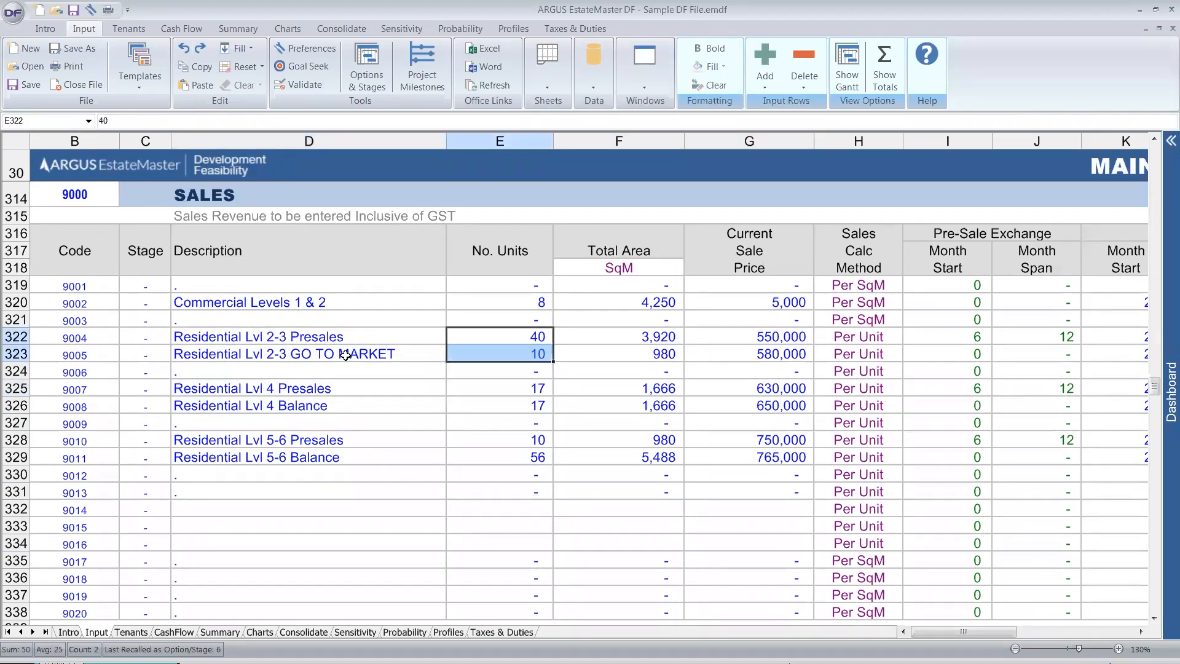
key("Down")
key("shift+Up")
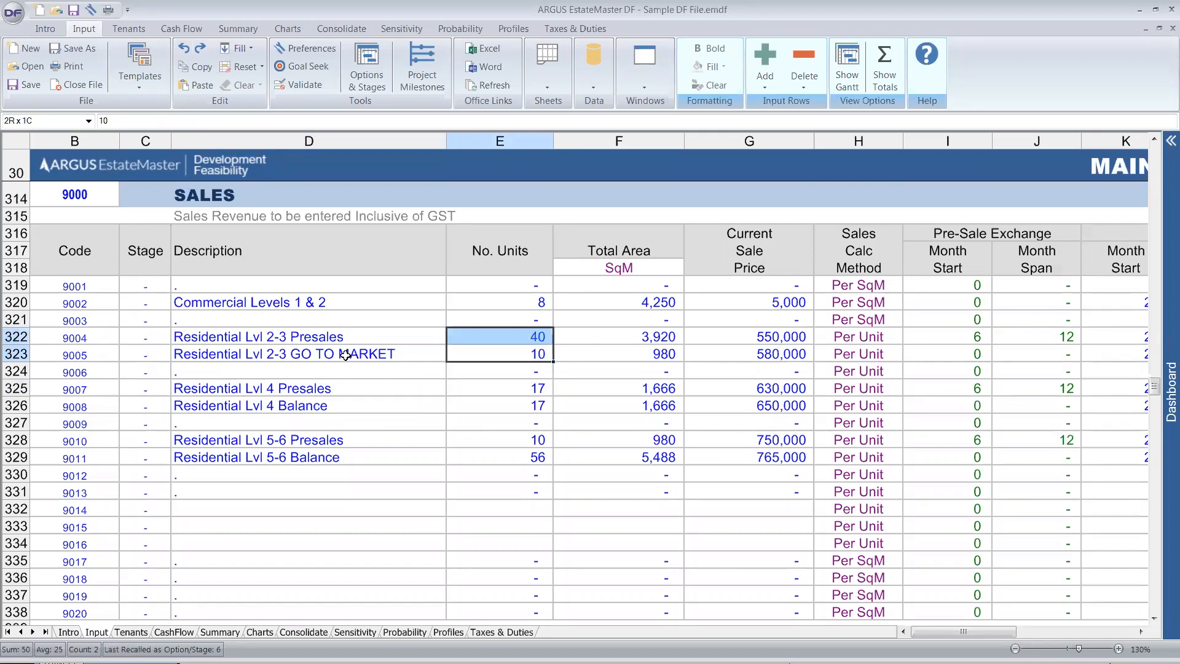
key("Down")
key("Up")
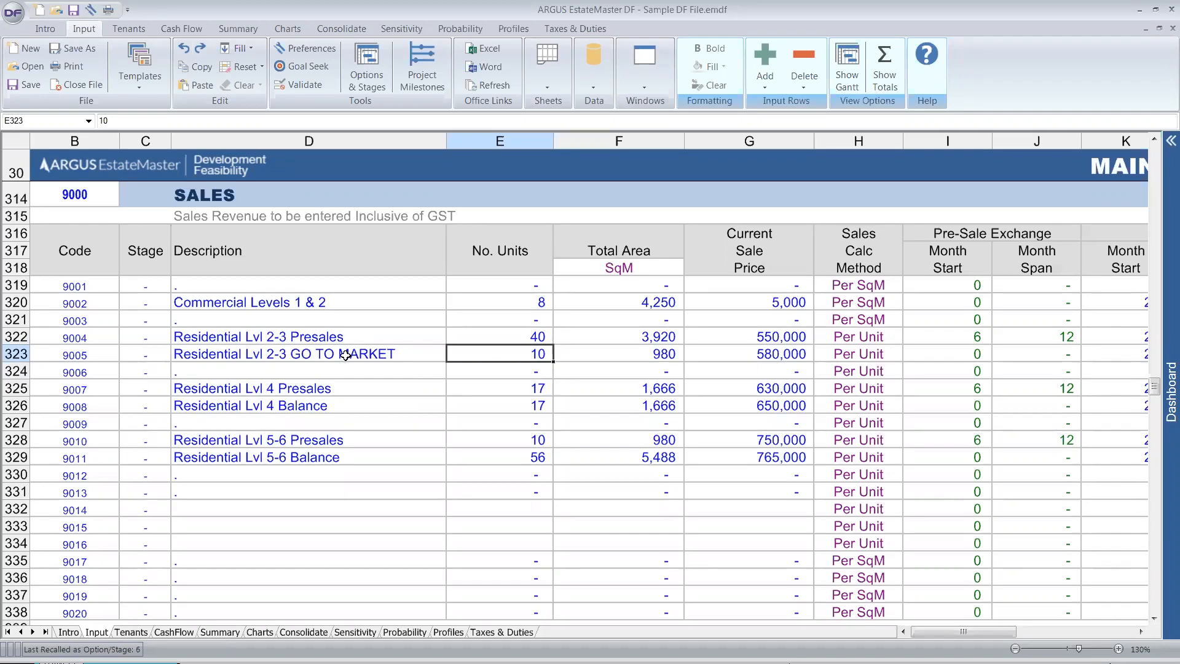
key("Up")
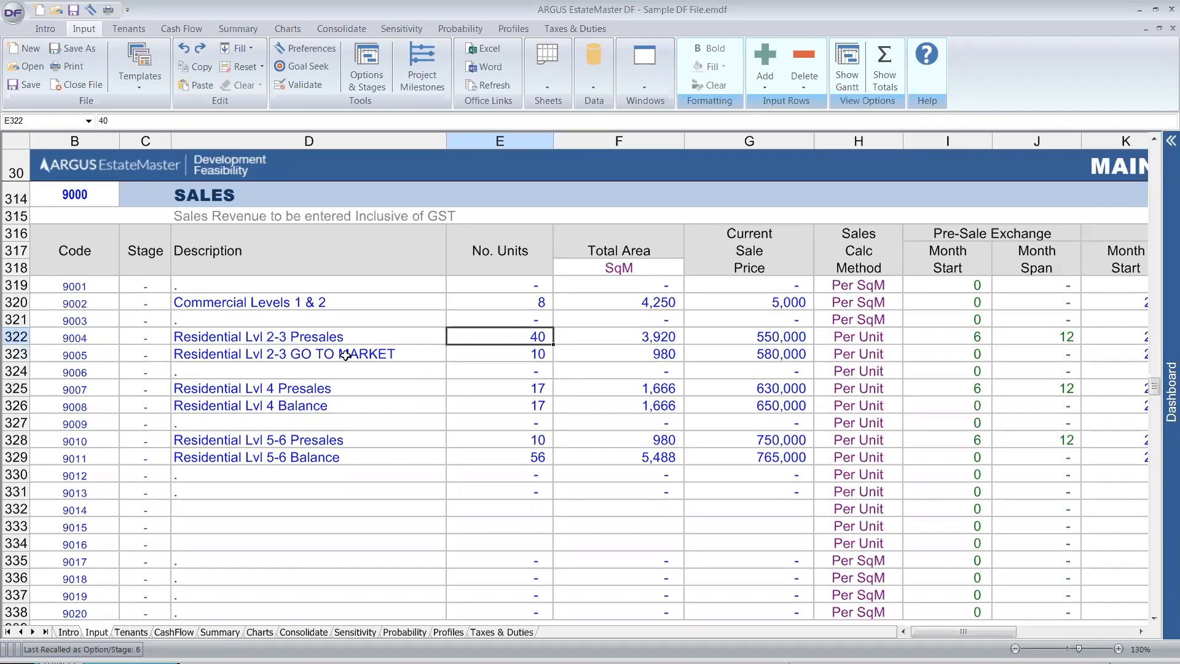
key("Right")
key("Right")
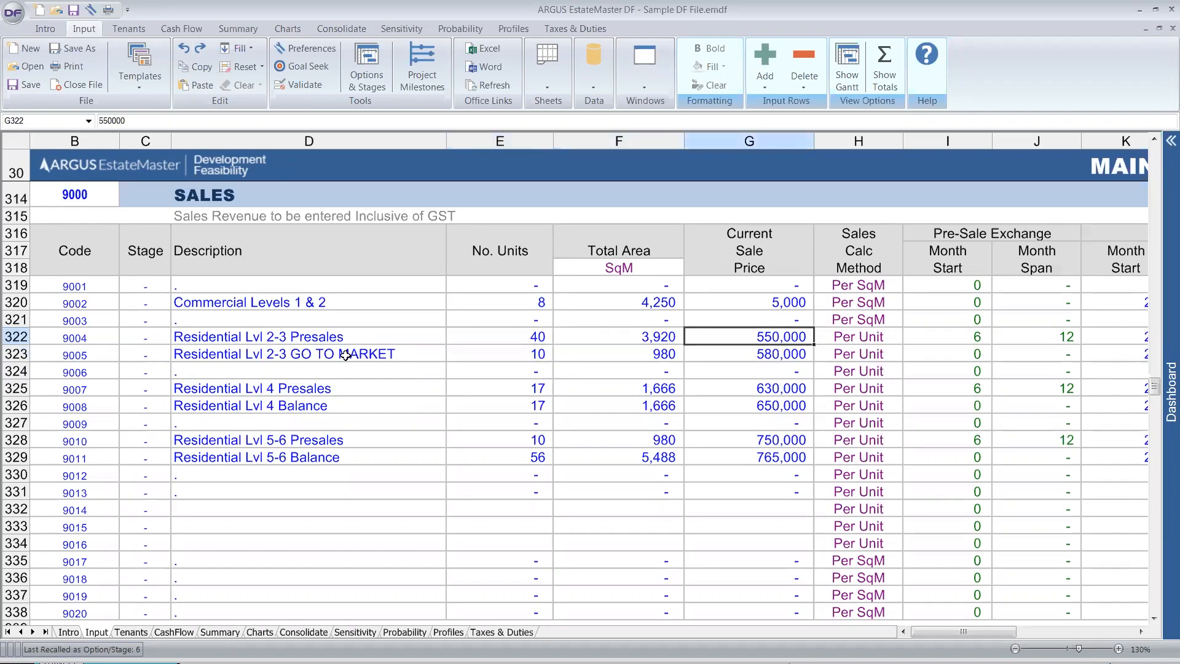
key("Down")
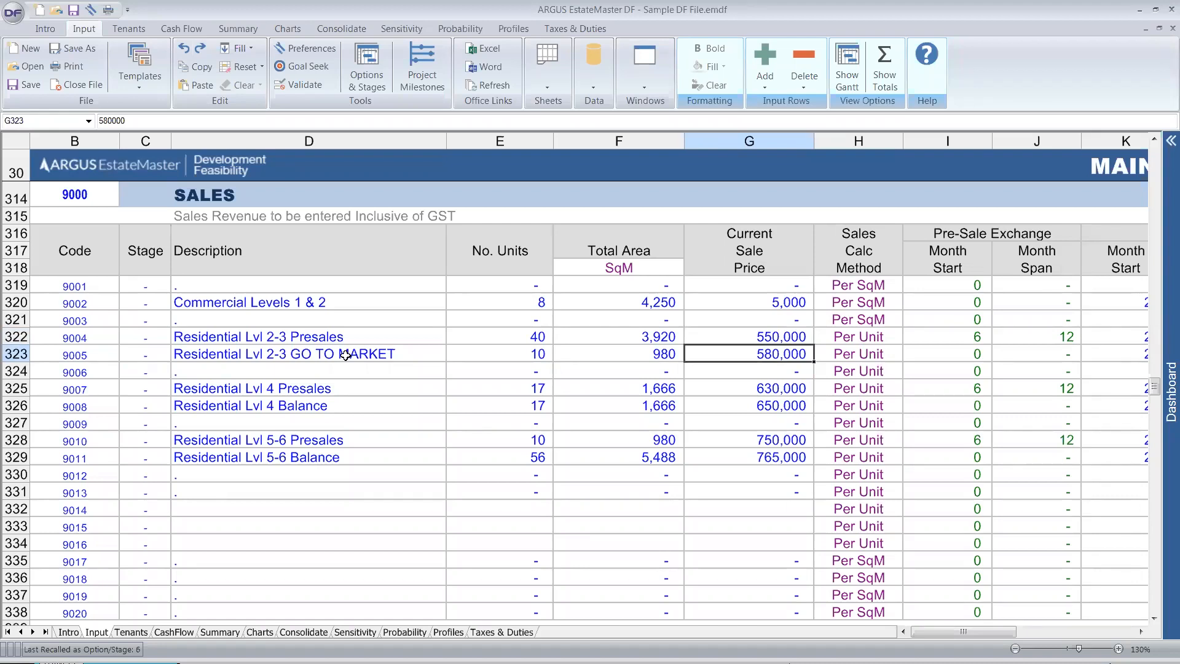
Step: Clear the pre-sale exchange month start and month span of Residential Lvl 2-3 Presales
key("Up")
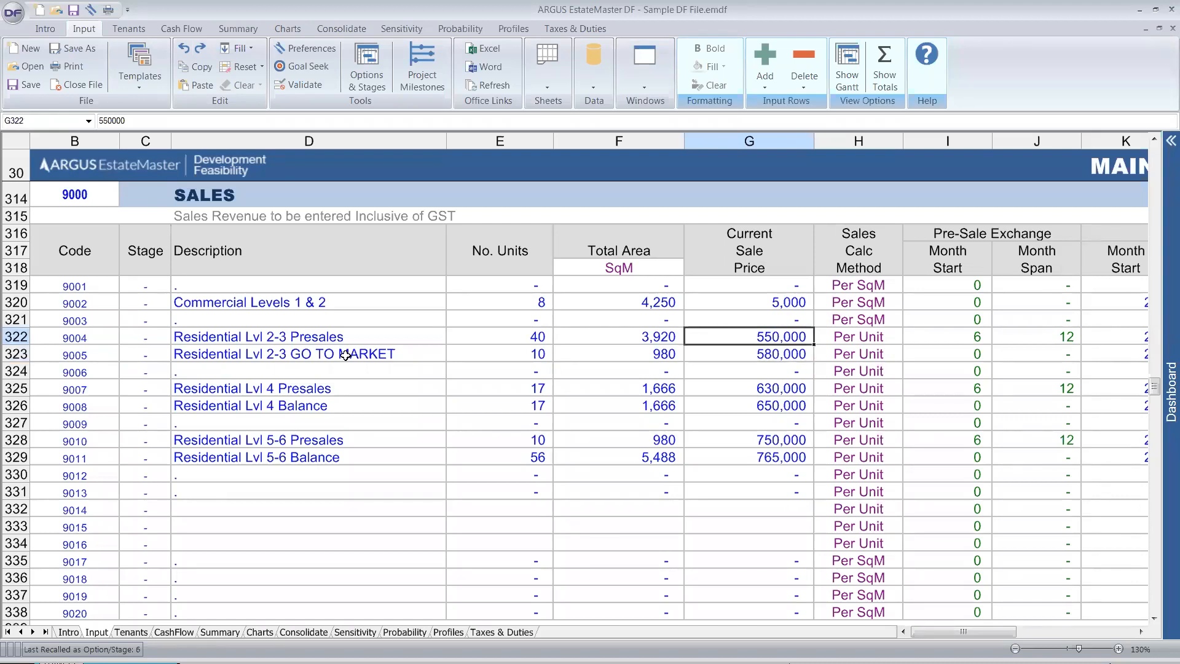
key("Right")
key("shift+Right")
key("shift+Right")
key("shift+Right")
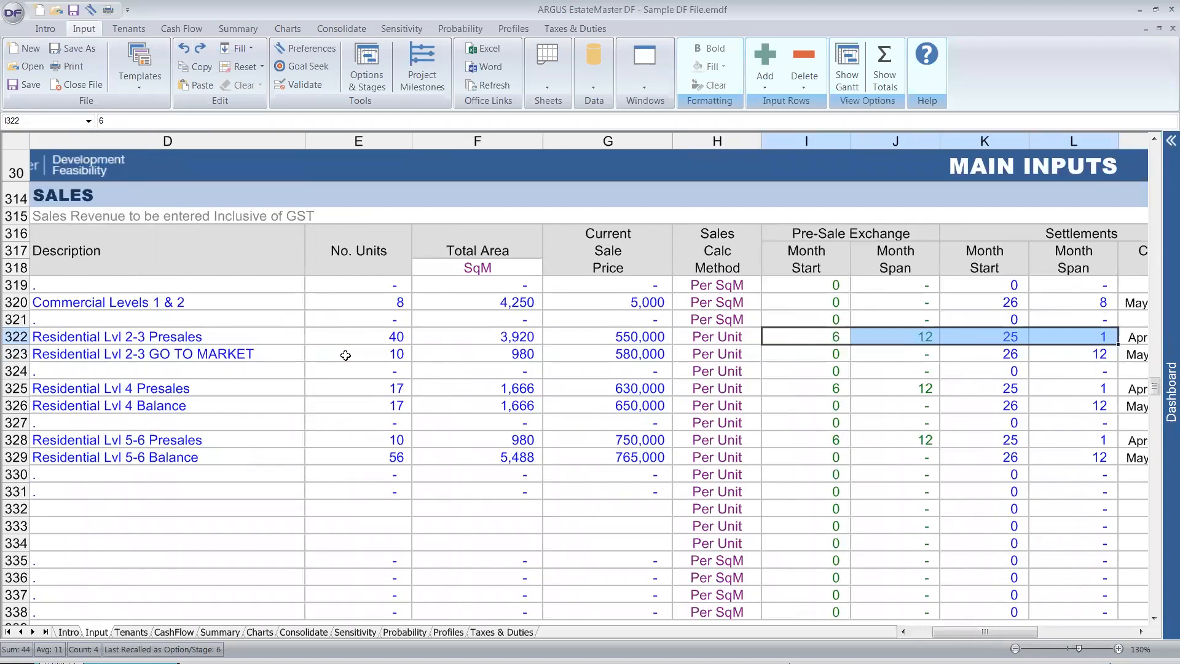
key("Left")
key("Right")
key("Delete")
key("Right")
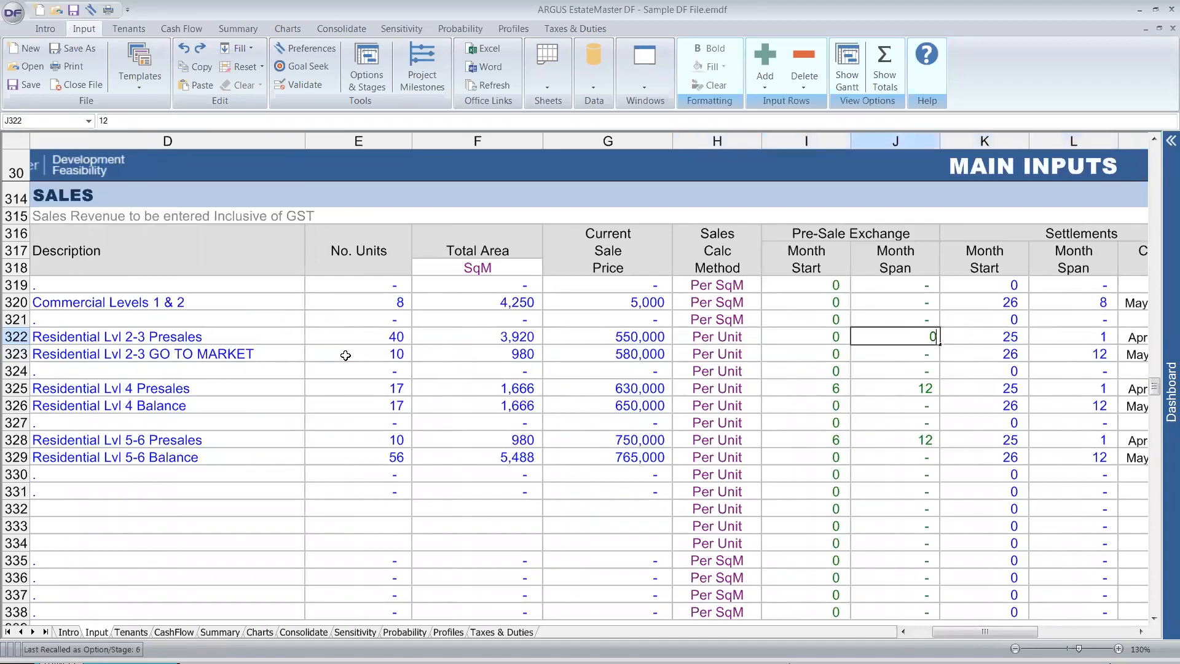
key("Delete")
key("Right")
Step: Examine the settlement month start and span of Residential Lvl 2-3 Presales alongside its number of units and current sale price
key("shift+Right")
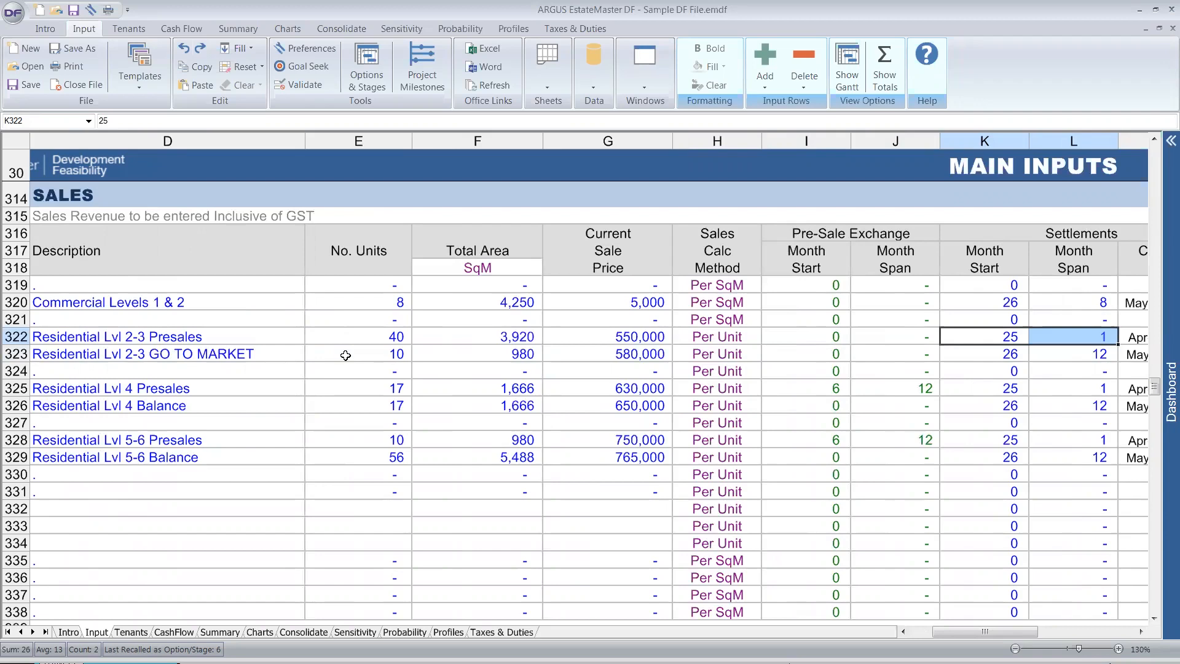
key("Left")
key("Left")
key("Left")
key("Left")
key("Left")
key("Left")
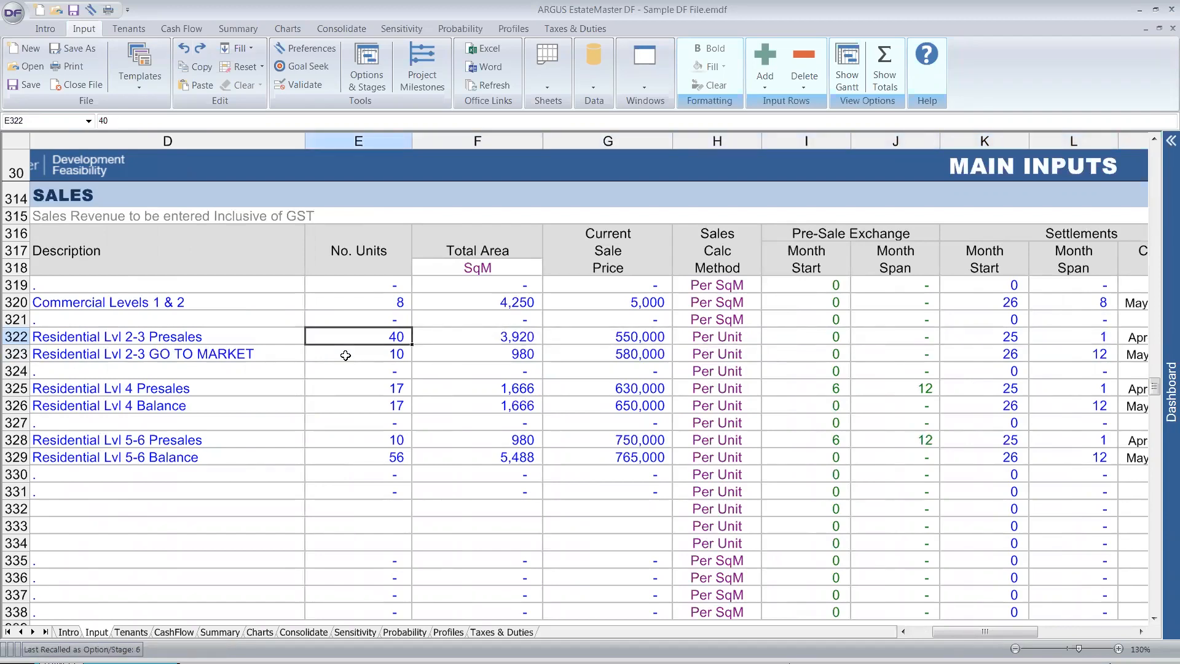
key("Right")
key("Right")
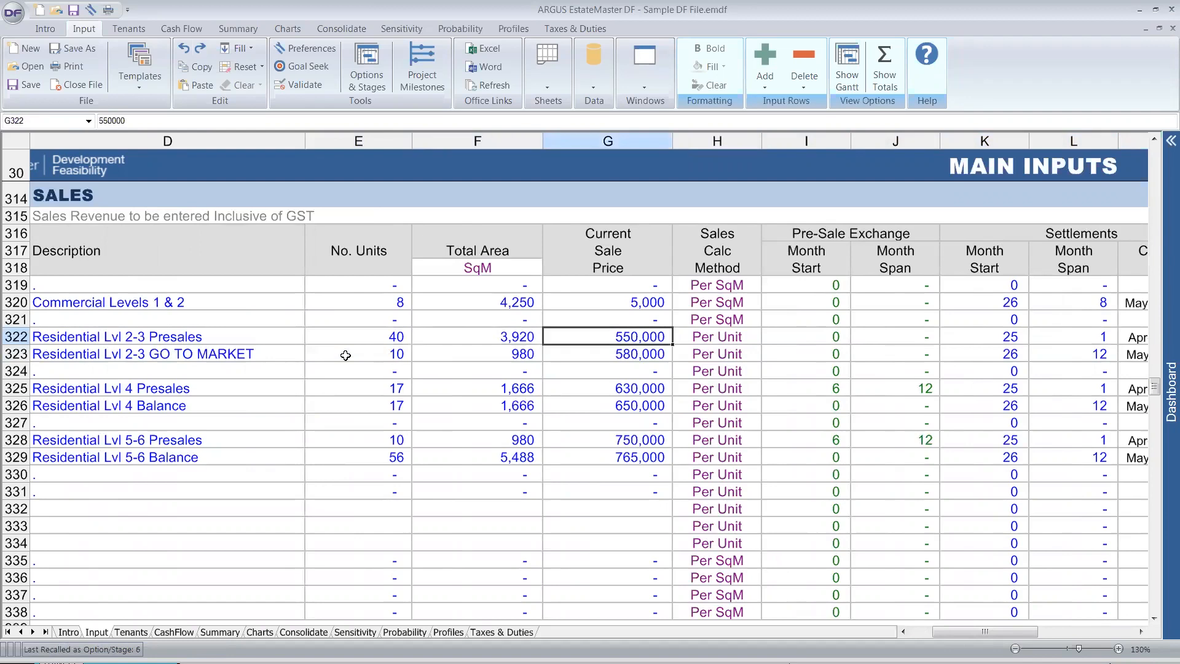
key("Right")
key("Right")
key("Right")
key("Right")
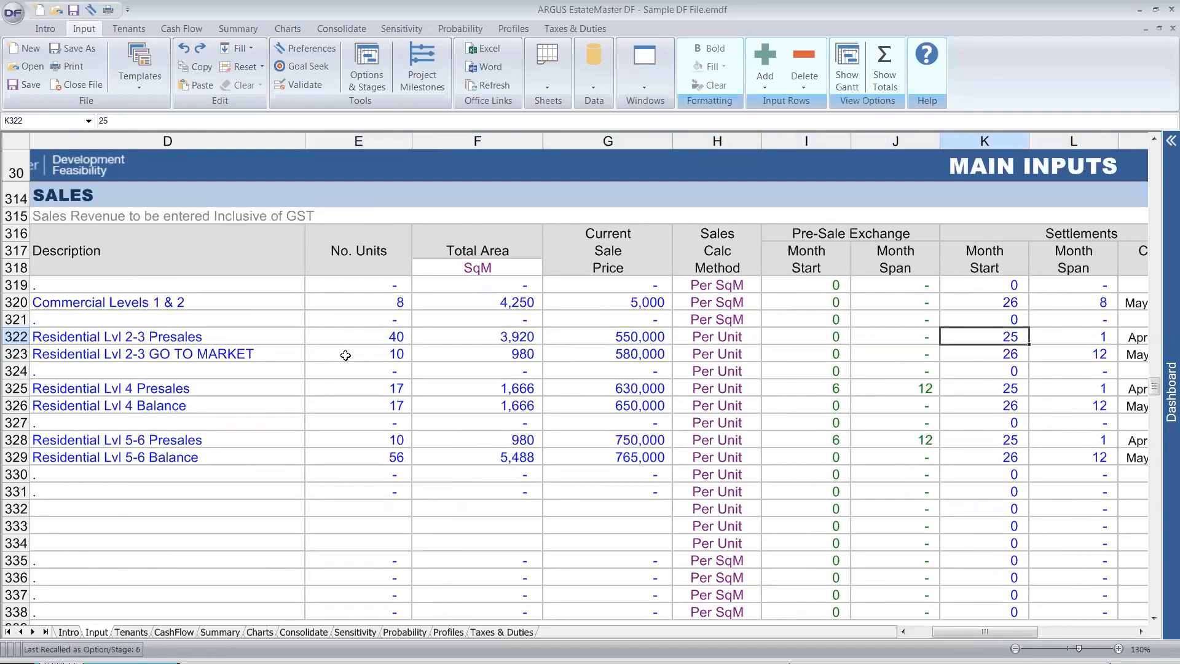
key("shift+Right")
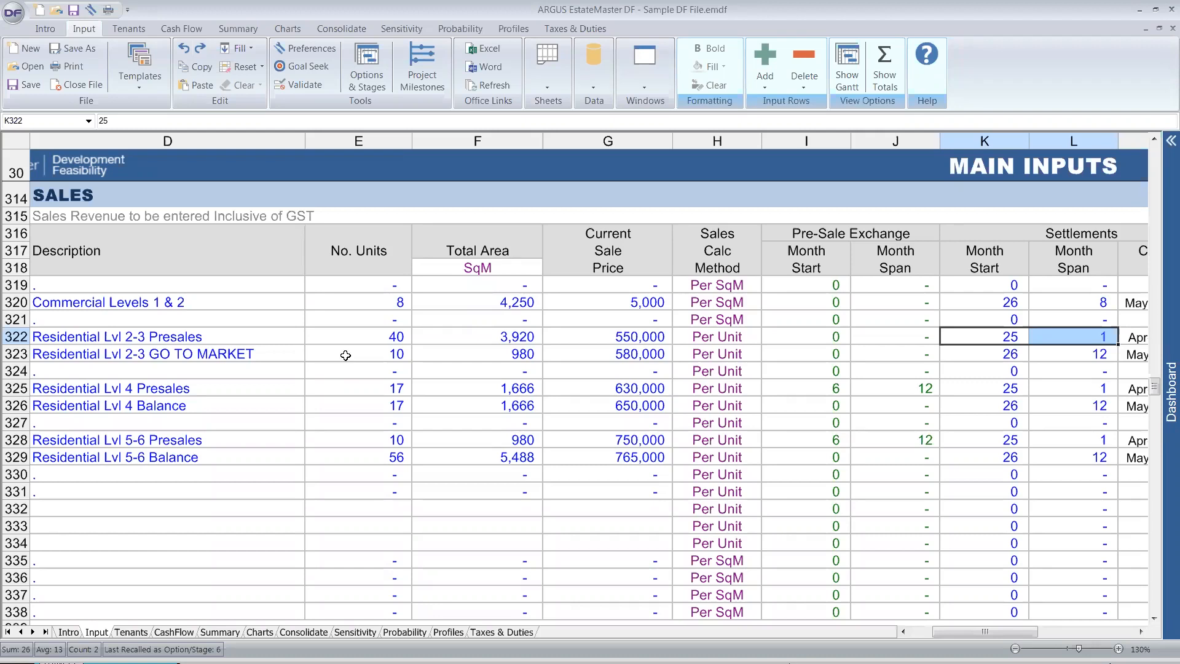
Step: Set the pre-sale exchange of Residential Lvl 2-3 Presales to month start 6 and month span 12
key("Left")
key("Left")
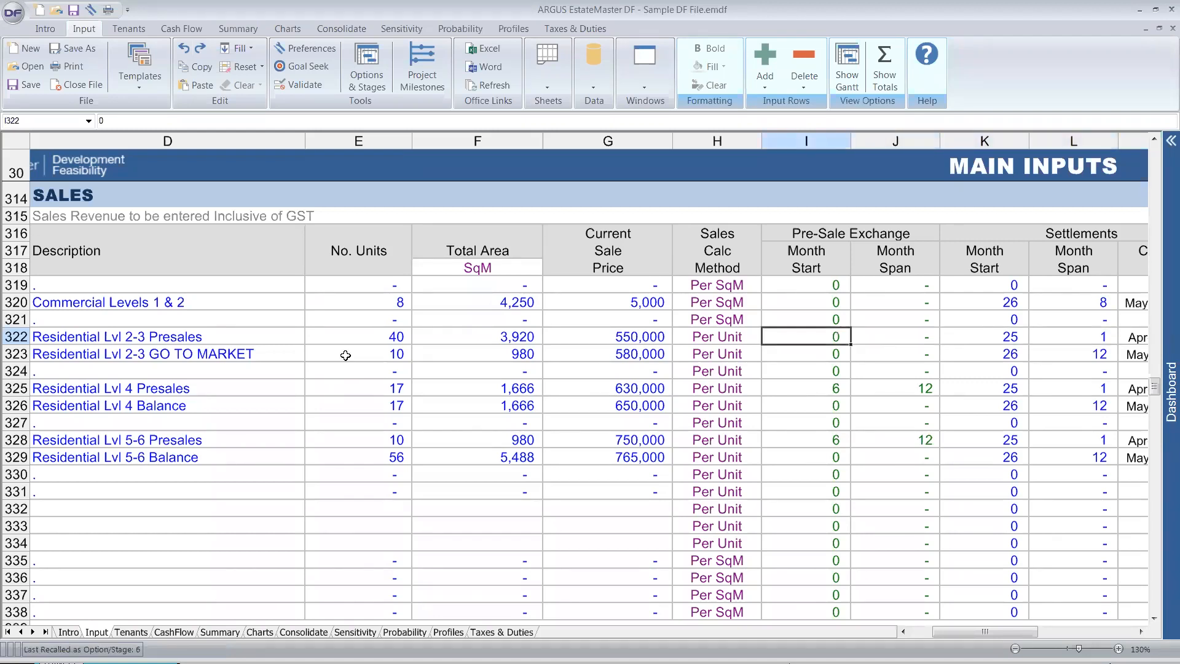
type("6")
key("Right")
type("12")
key("Return")
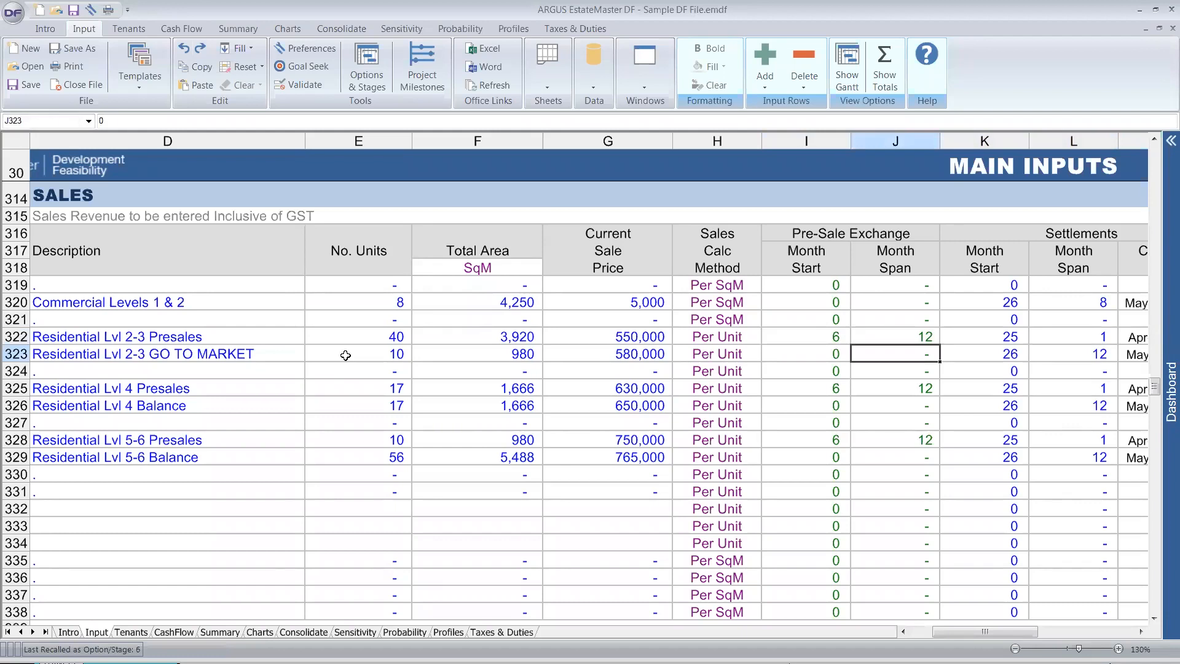
Step: Compare the pre-sale exchange timing of Residential Lvl 2-3 Presales with its settlement start, span and cash flow period
key("Up")
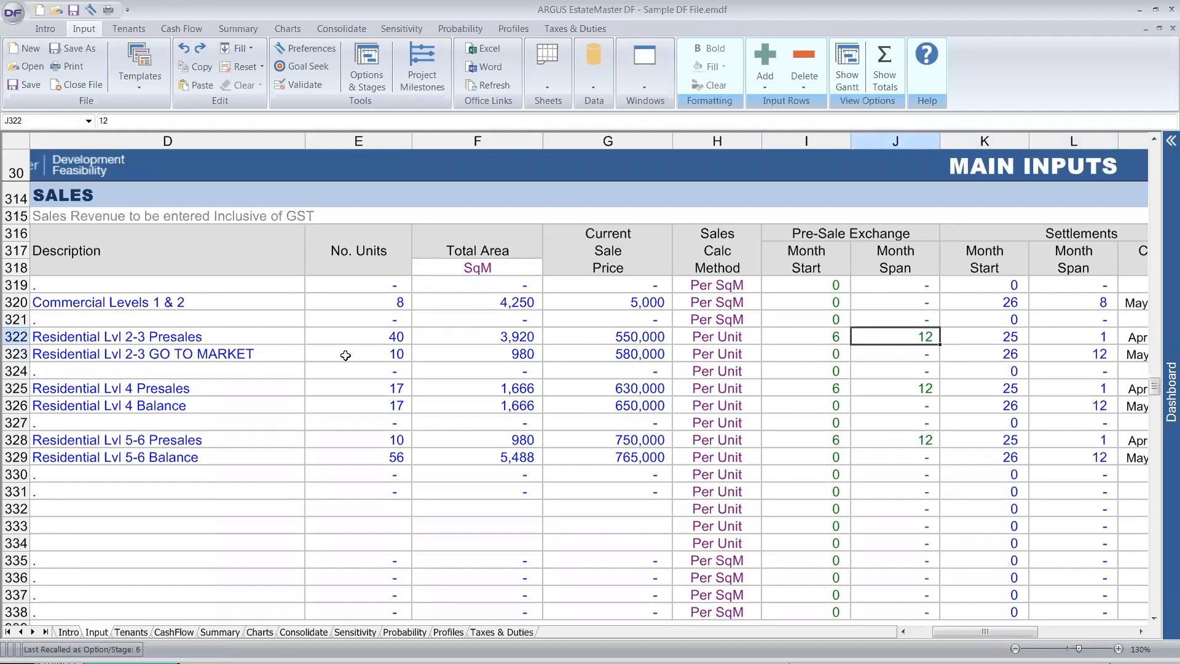
key("Right")
key("Right")
key("Left")
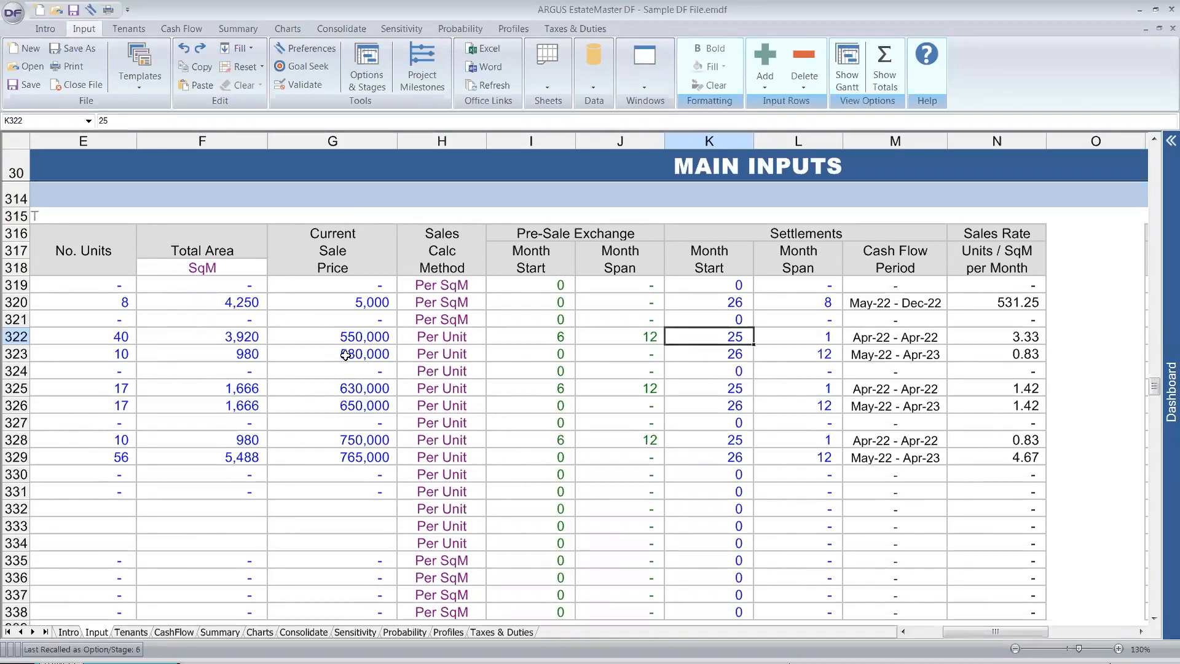
key("Left")
key("Left")
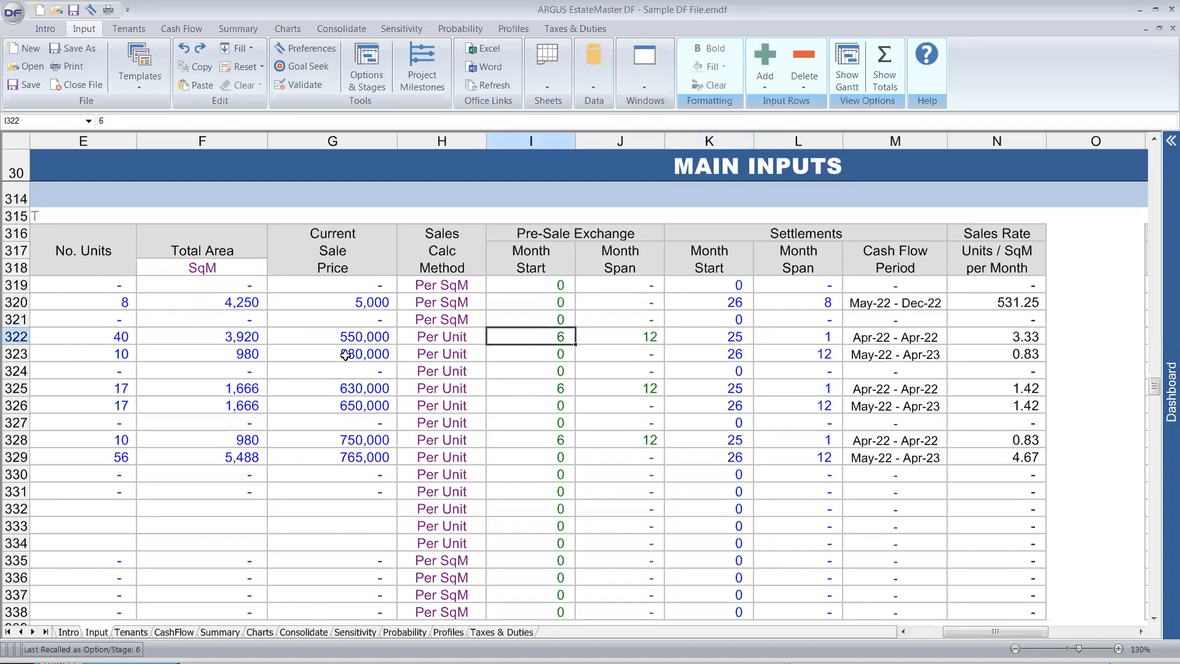
key("Right")
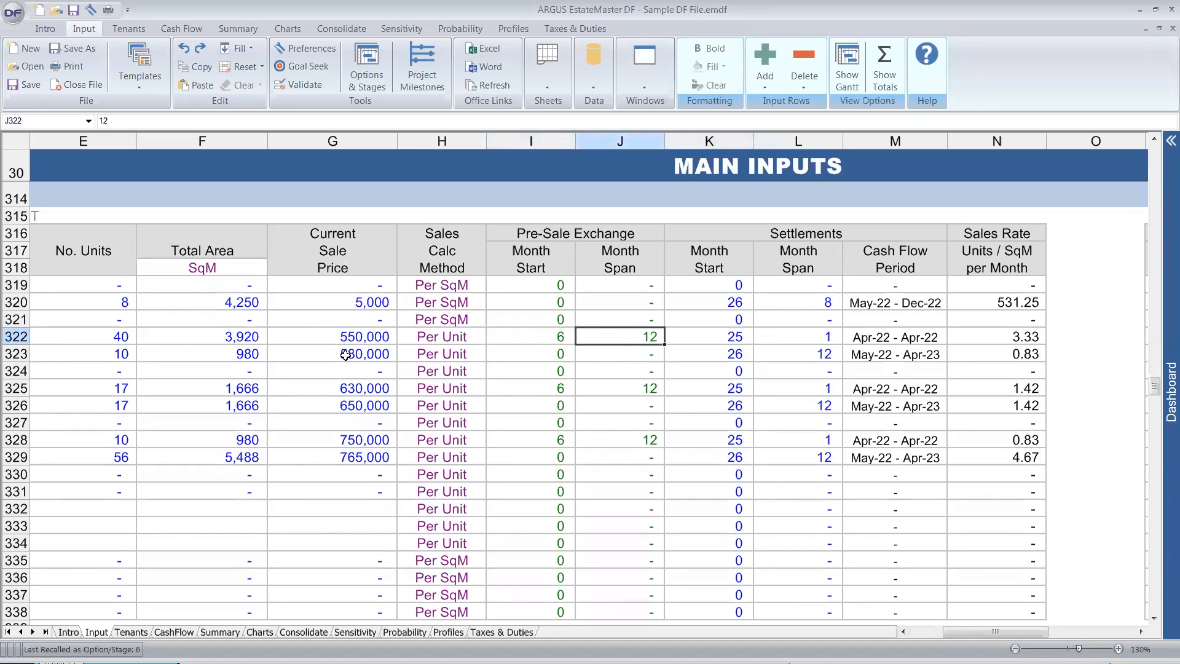
key("Right")
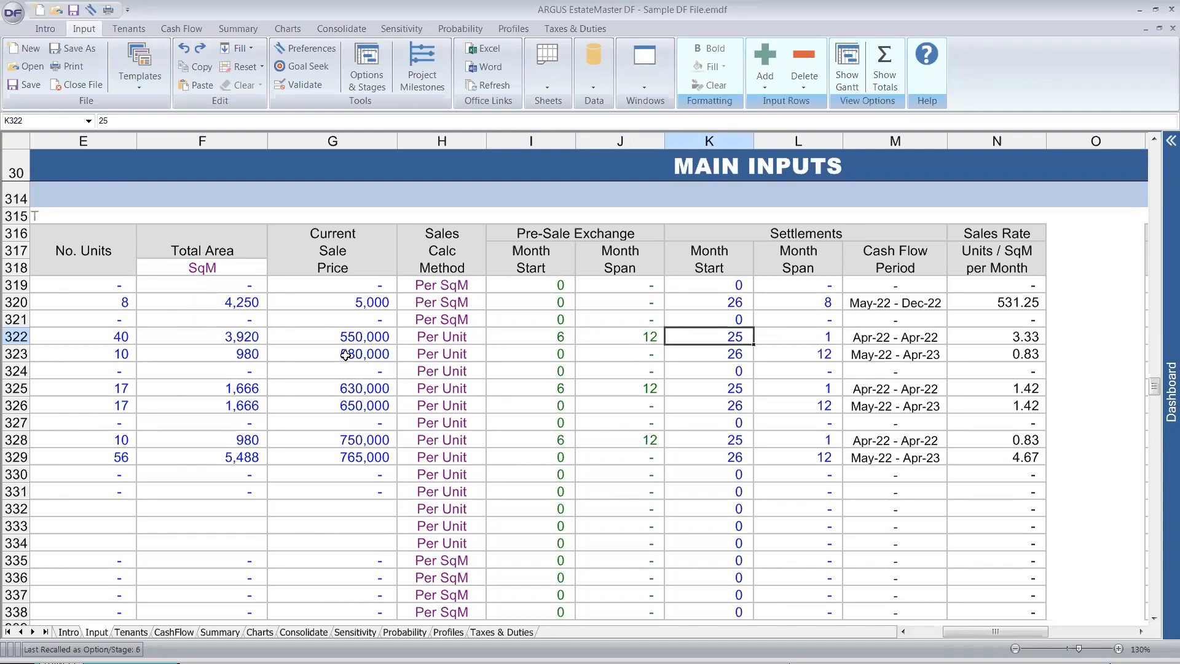
Step: Check the sales rate, GST settings and land use codes assigned to the residential sales entries
key("Right")
key("Right")
key("Right")
key("Right")
key("Right")
key("Right")
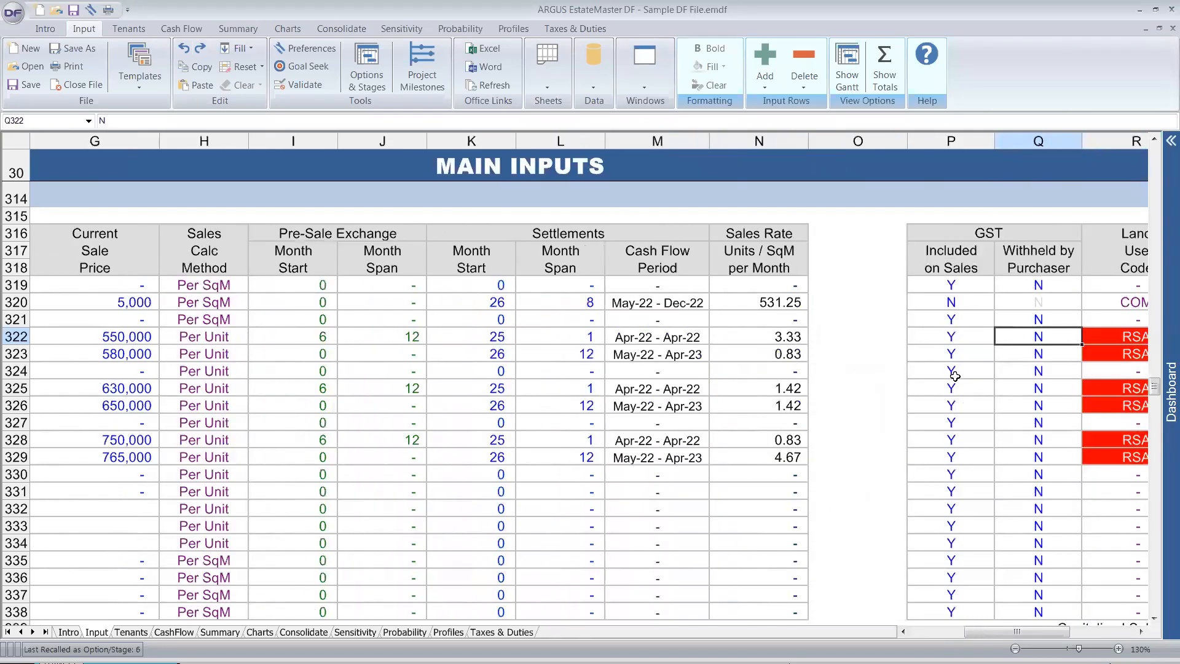
key("Right")
scroll(987, 354, "down", 1)
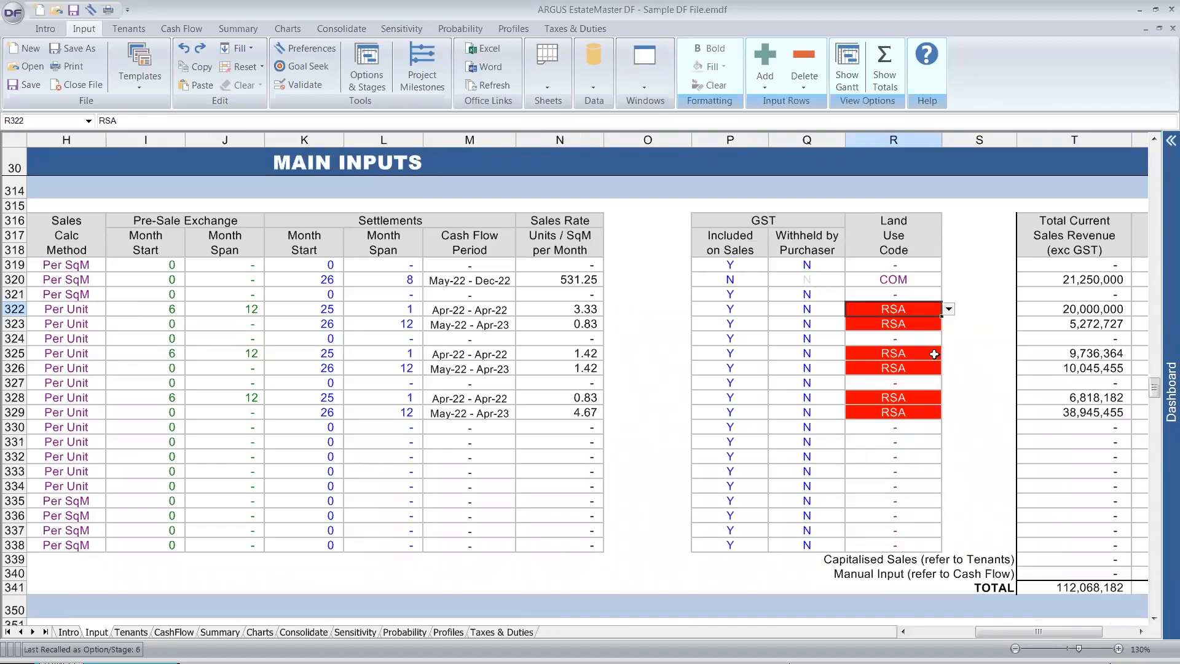
scroll(934, 354, "down", 1)
Step: Review the Selling & Leasing Costs for the MID, LOW and LUX lot types, including the sales commission for MID
key("Home")
scroll(361, 395, "up", 15)
left_click_drag(129, 287, 132, 314)
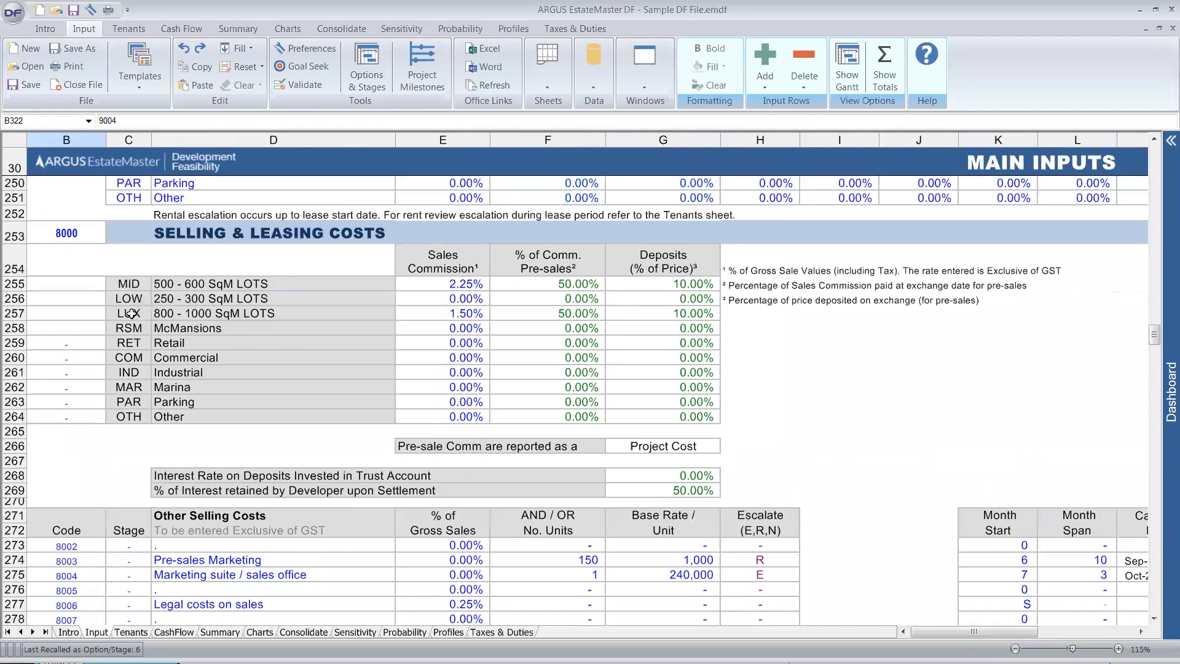
left_click(462, 283)
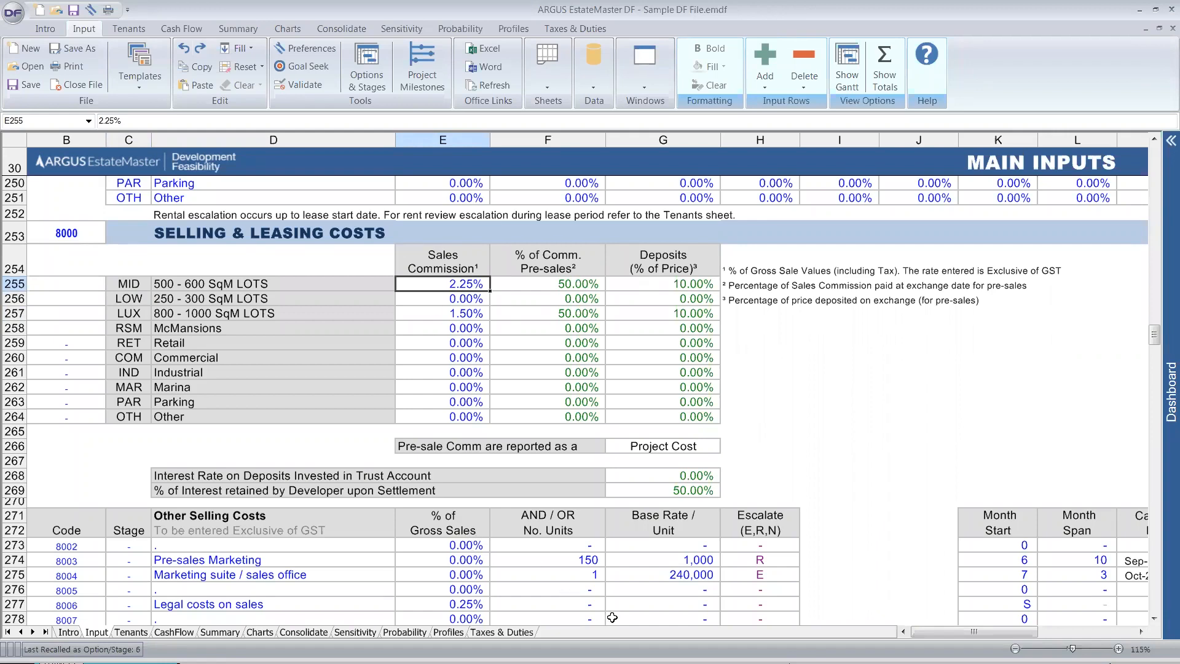
Step: Set the land use code of Residential Lvl 2-3 Presales and Residential Lvl 2-3 GO TO MARKET to MID
scroll(616, 610, "down", 12)
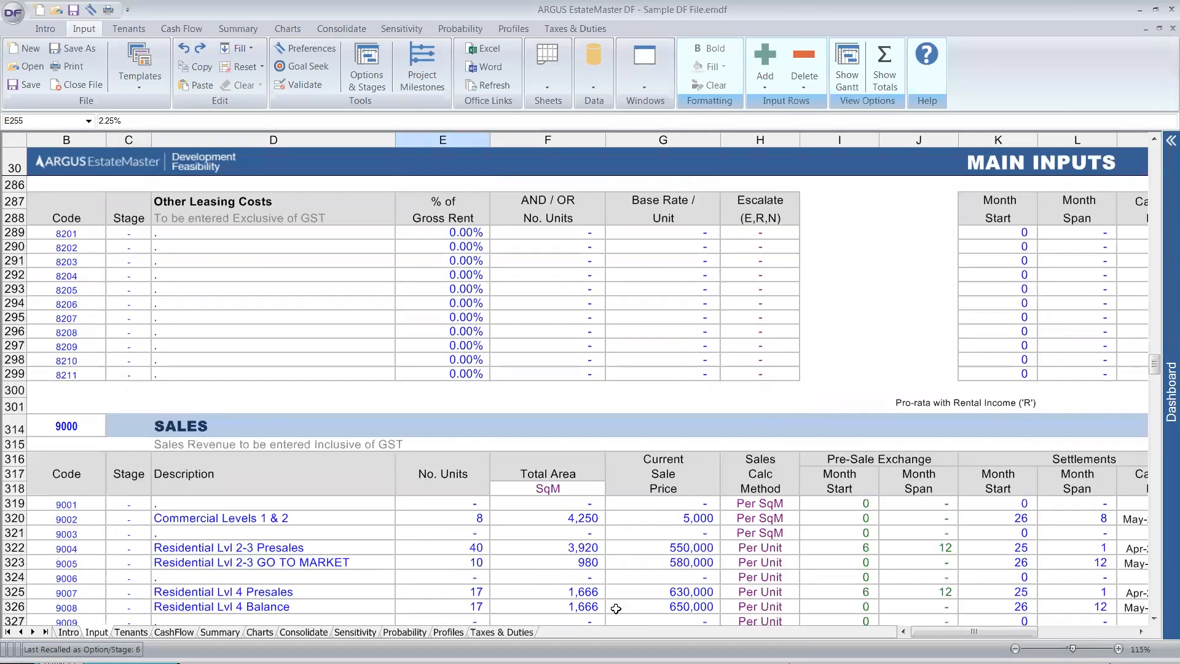
scroll(832, 523, "down", 1)
left_click(919, 513)
key("Right")
key("Right")
key("Right")
key("Right")
key("Right")
key("Right")
key("Right")
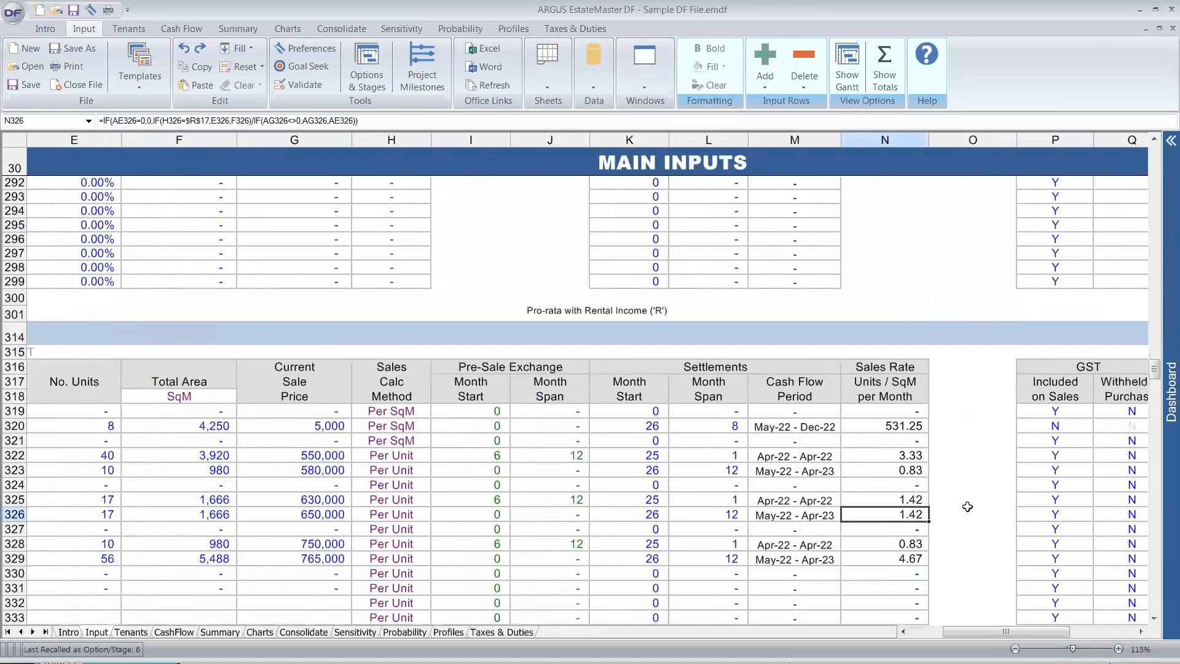
key("Right")
key("Right")
scroll(986, 492, "down", 2)
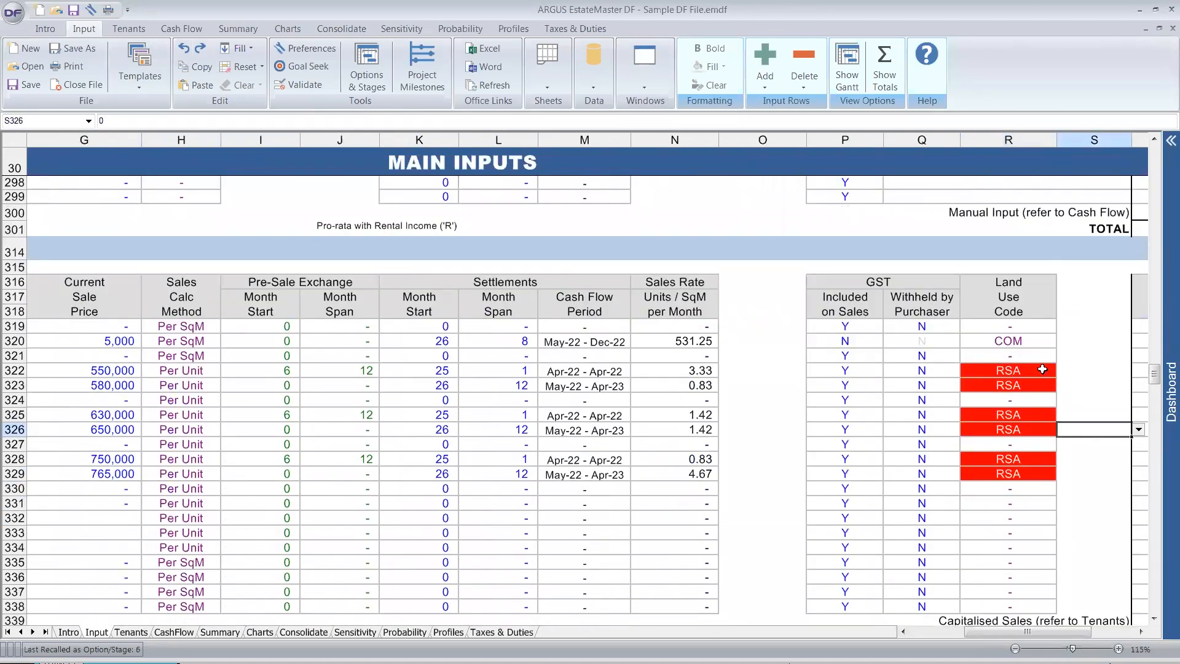
left_click(1042, 369)
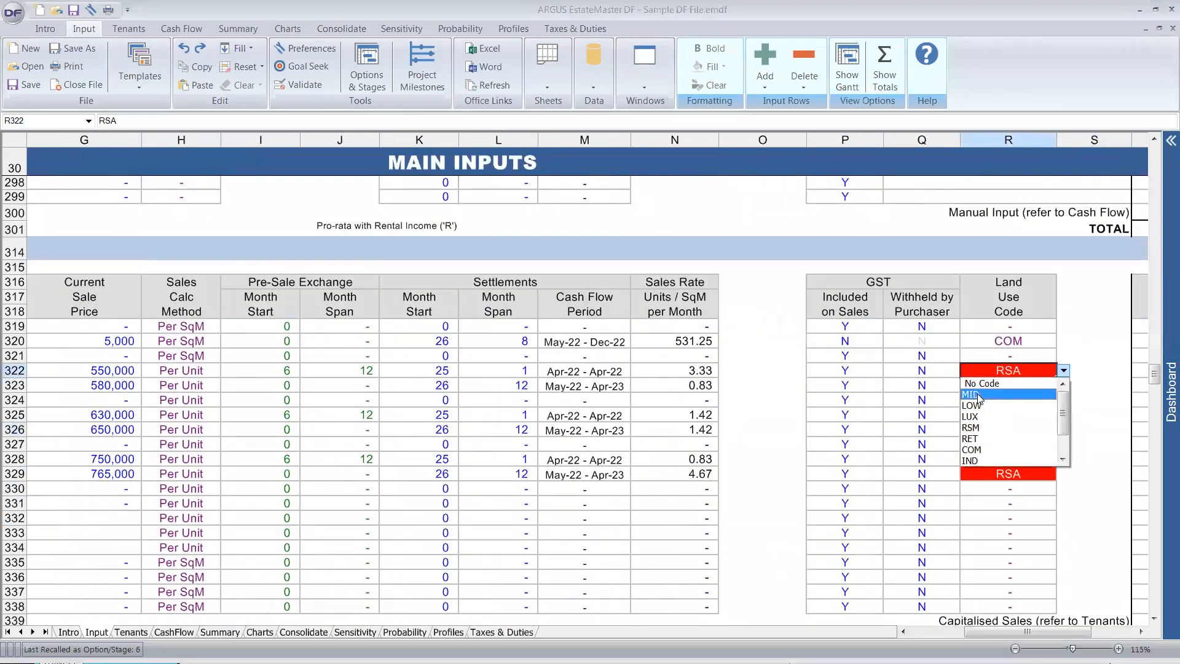
left_click(979, 395)
left_click(1038, 385)
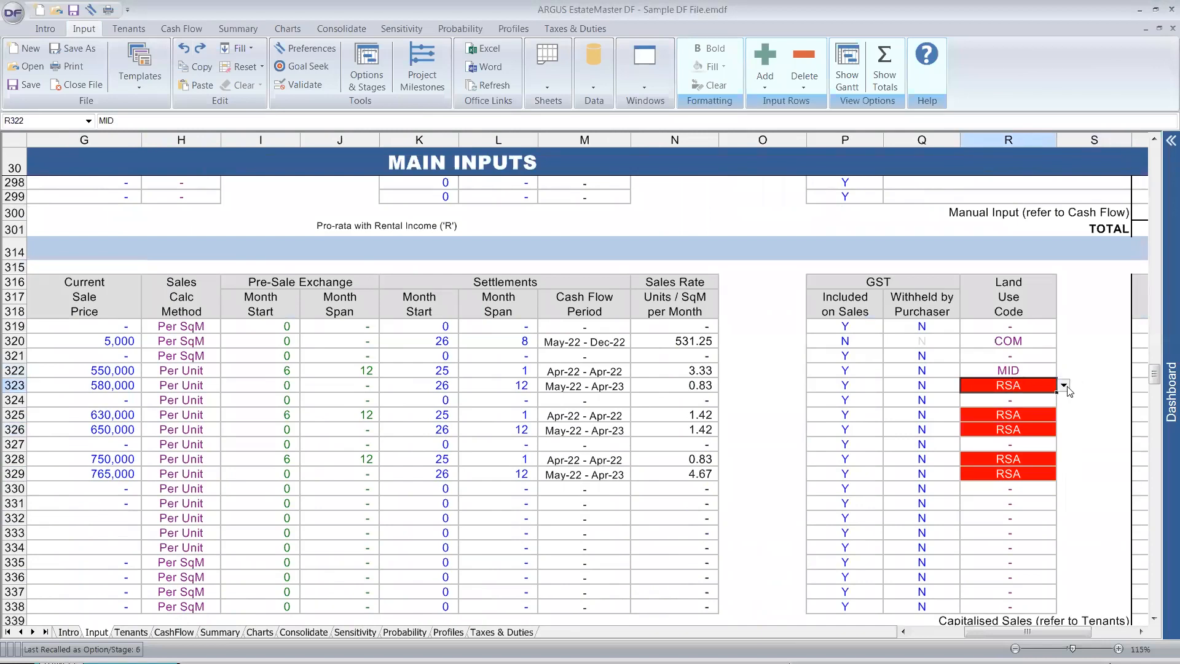
left_click(1063, 385)
left_click(995, 407)
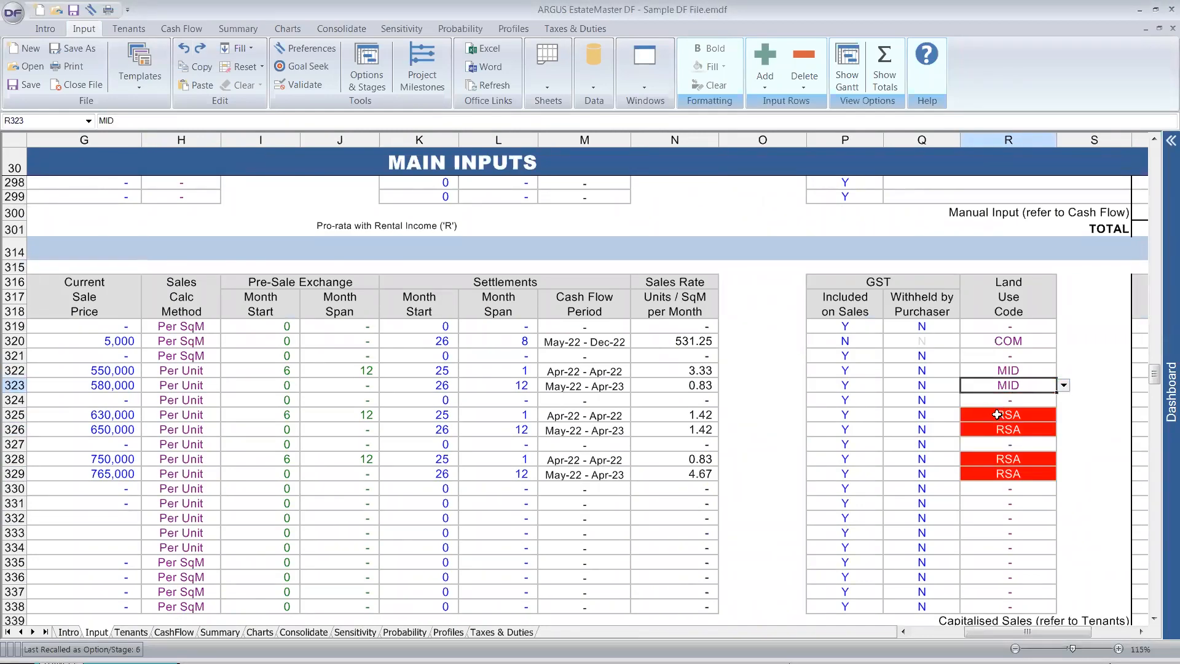
Step: Set the land use code of Residential Lvl 4 Presales and Residential Lvl 4 Balance to LOW
left_click(1053, 415)
left_click(1062, 416)
left_click(977, 450)
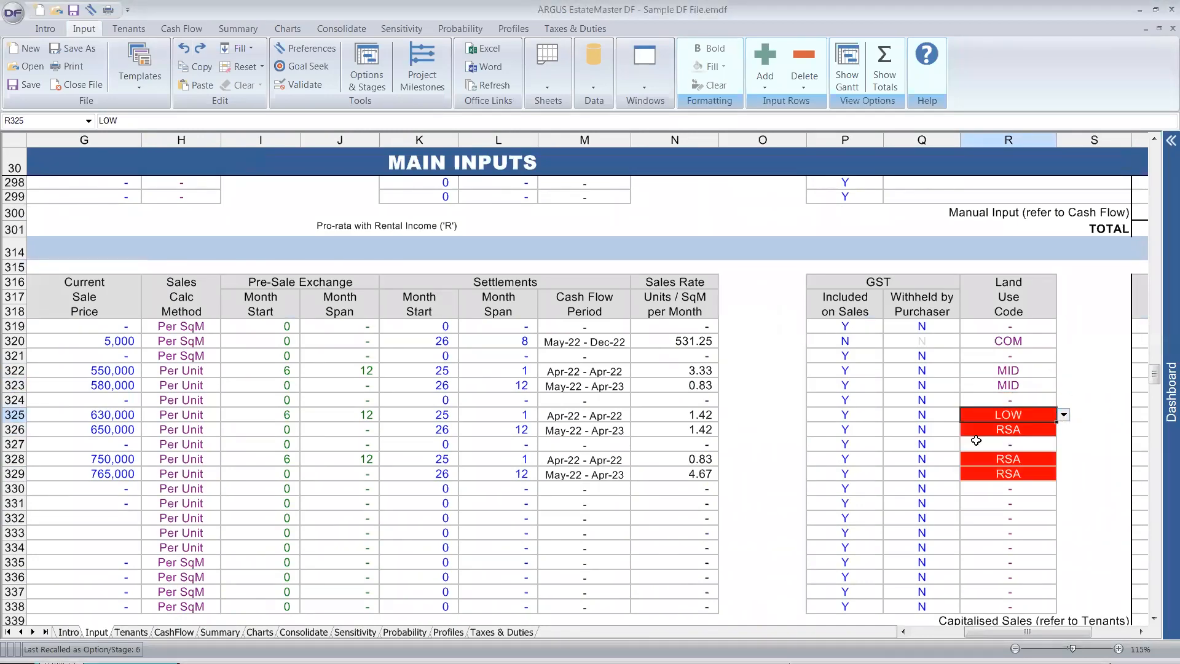
left_click(981, 434)
left_click(1063, 430)
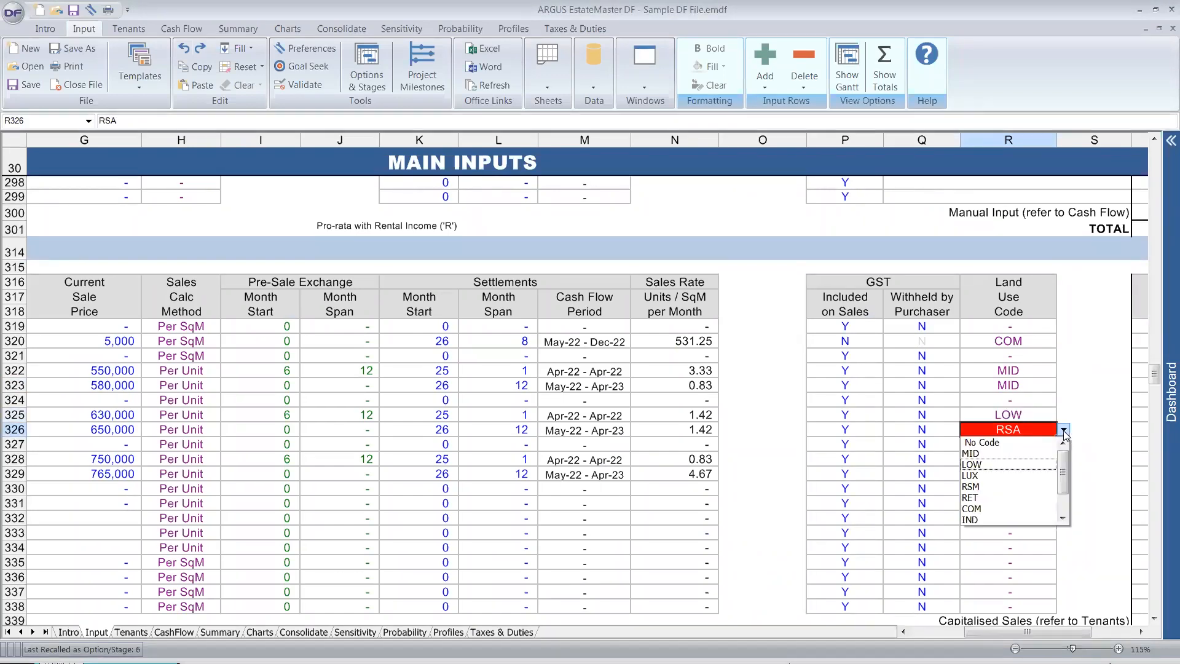
left_click(995, 470)
Step: Set the land use code of Residential Lvl 5-6 Presales and Residential Lvl 5-6 Balance to LUX
left_click(994, 460)
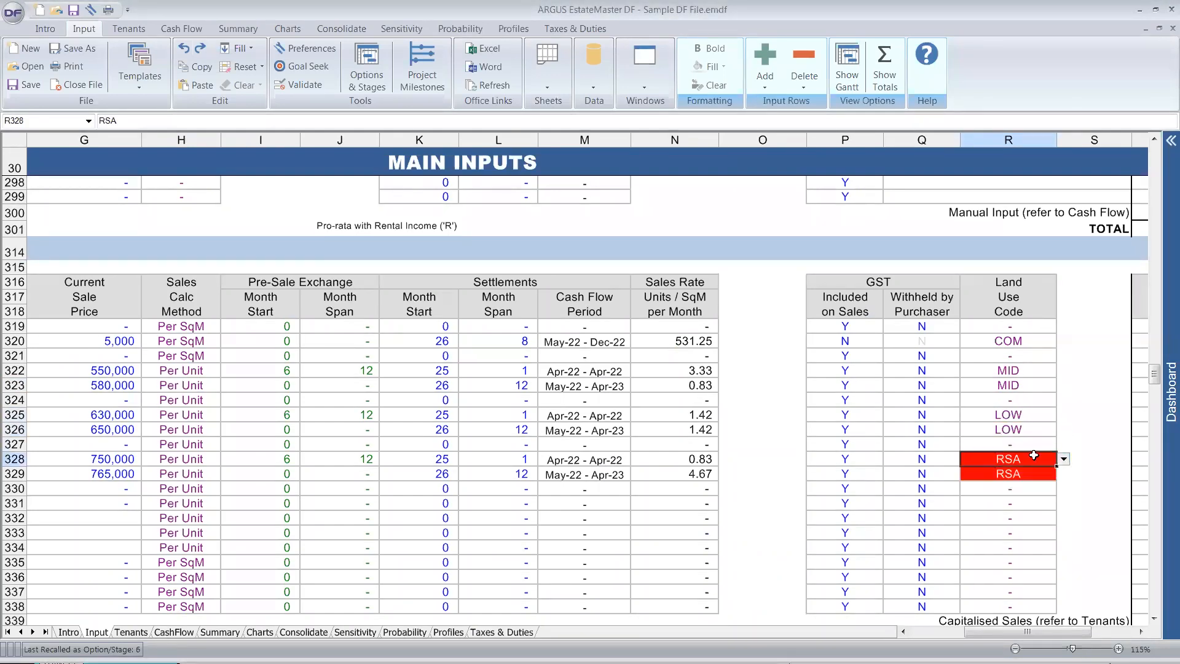
left_click(1063, 459)
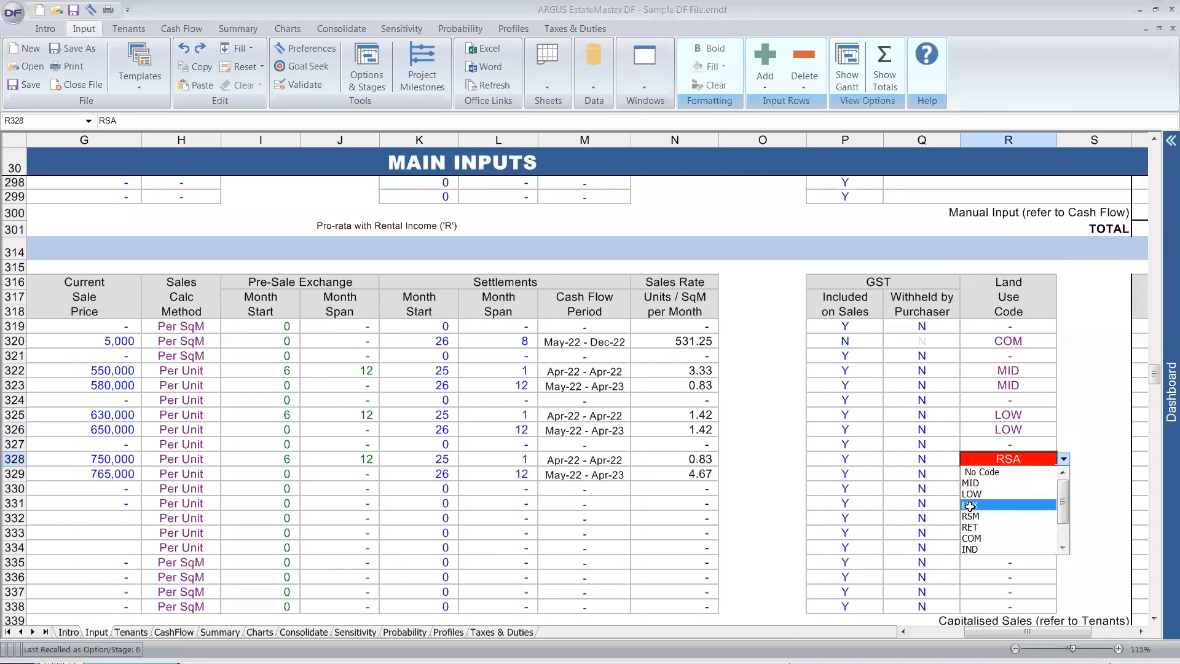
left_click(973, 514)
left_click(1043, 470)
left_click(1063, 474)
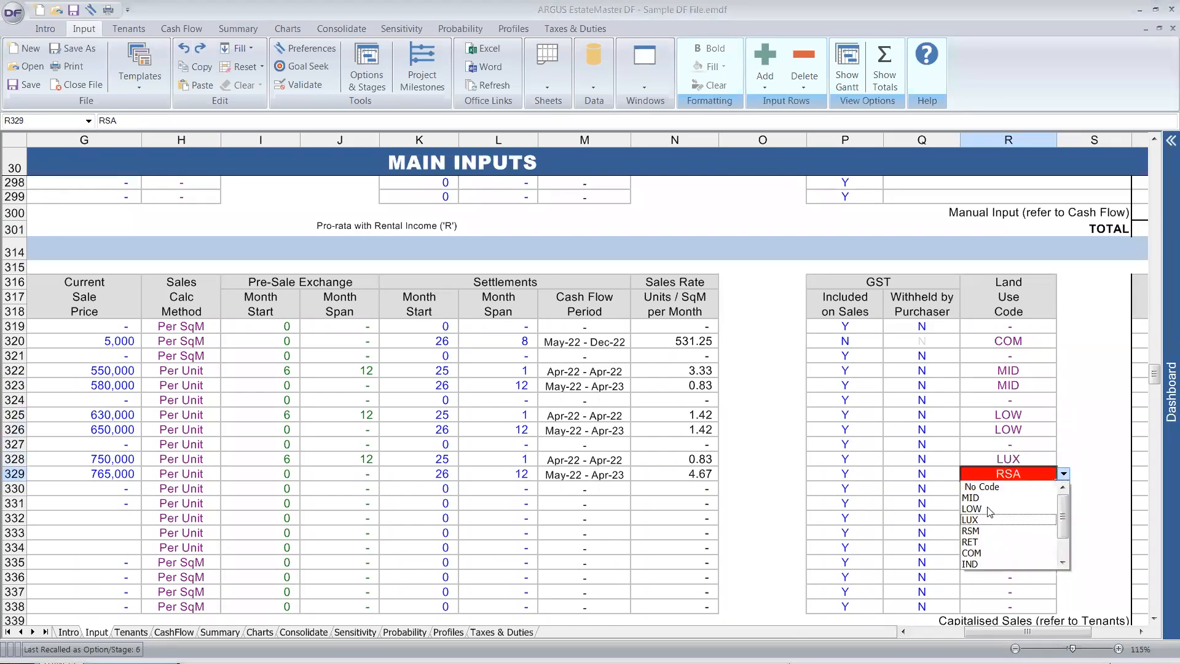
left_click(977, 520)
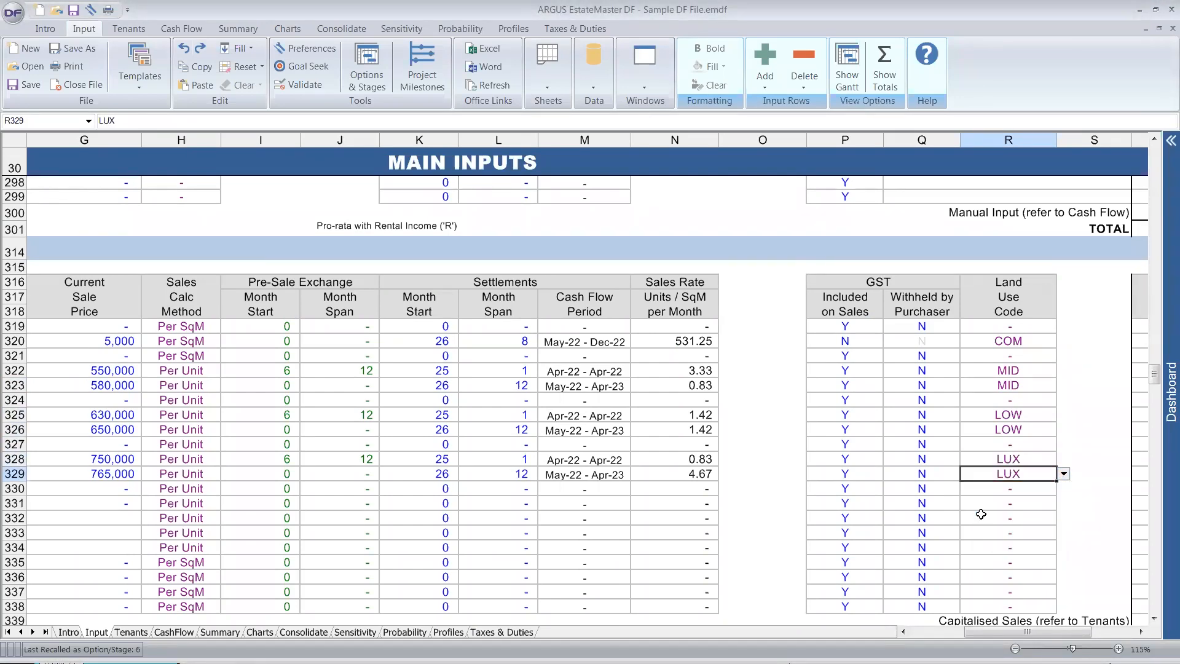
Step: Review the gross sales revenue breakdown by lot type and Commercial in the Summary of Project Returns
left_click(238, 29)
scroll(412, 406, "up", 9)
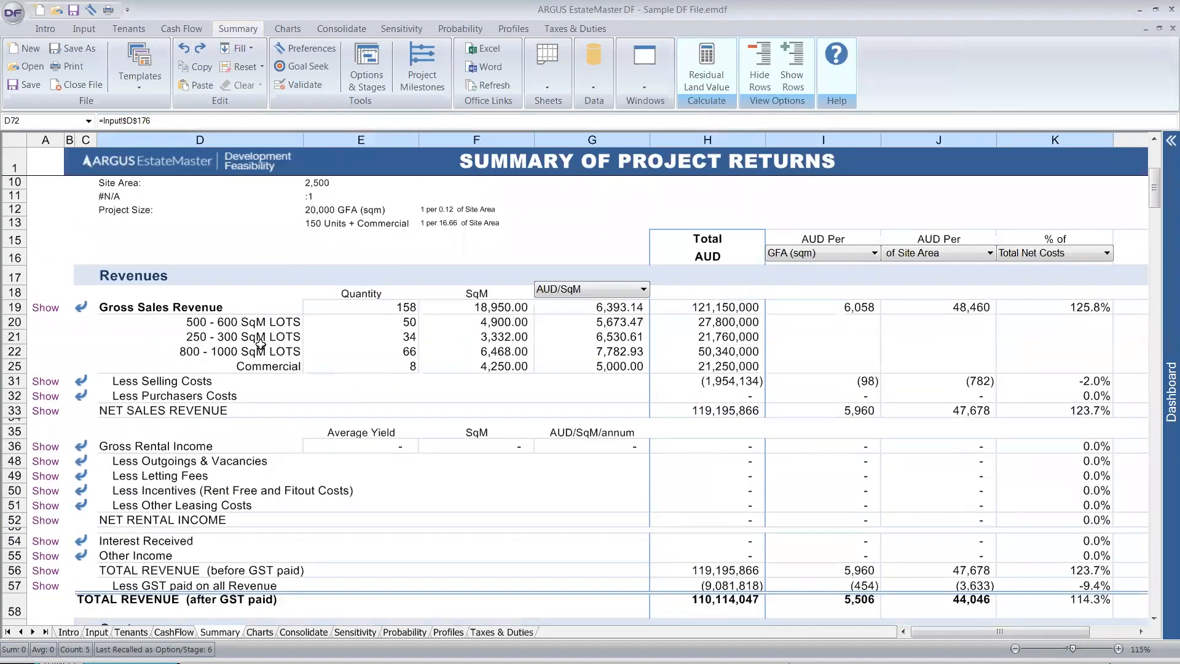
left_click_drag(233, 320, 691, 362)
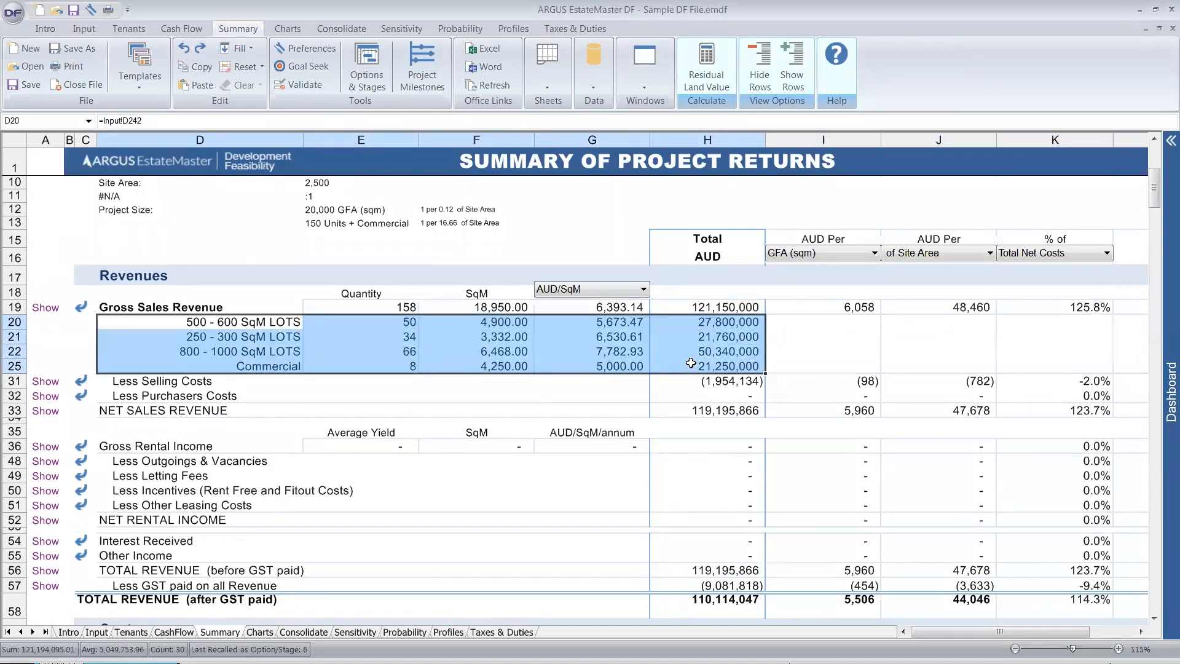
Step: Clear the land use codes of the Sales entries with codes 9001 to 9013 in the main inputs
left_click(84, 29)
left_click_drag(989, 503, 1017, 320)
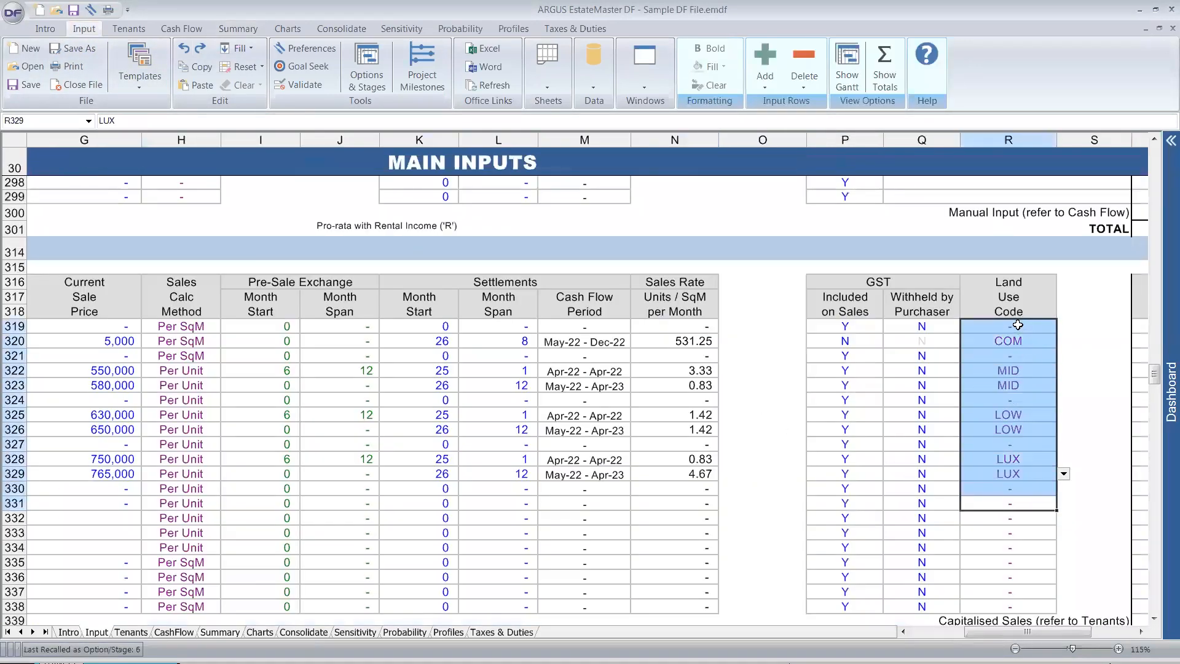
left_click(1012, 401)
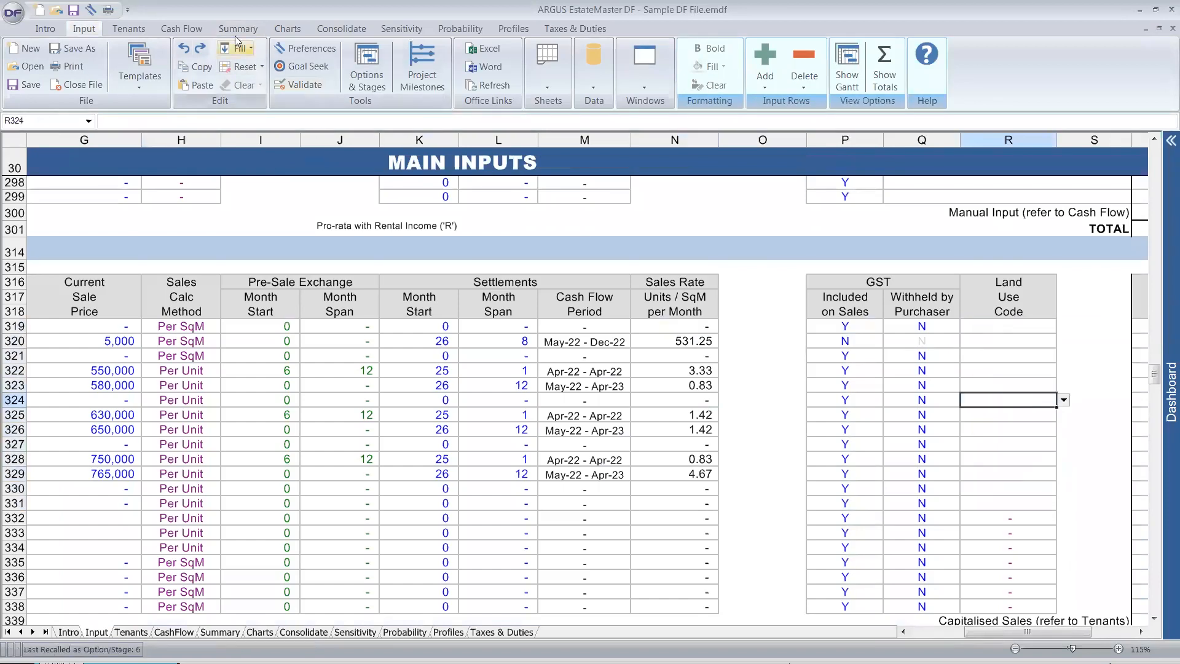
Step: Review gross sales revenue, selling costs and purchasers costs in the Summary of Project Returns
left_click(238, 29)
left_click(213, 308)
left_click_drag(214, 308, 673, 346)
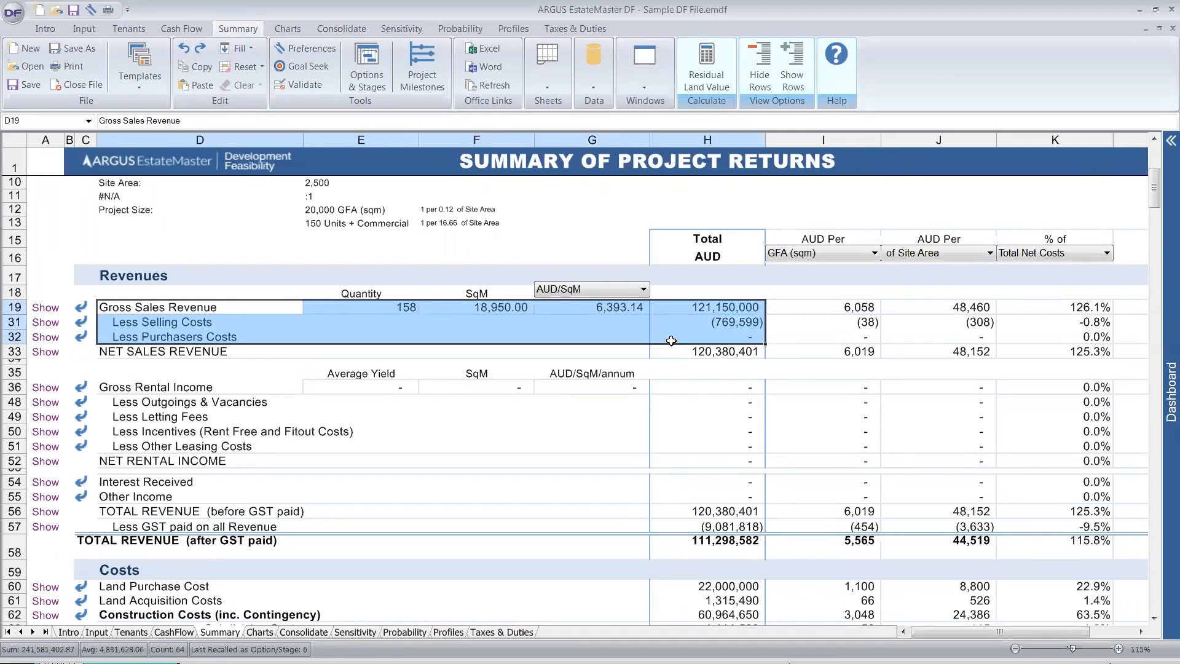
left_click(396, 321)
left_click_drag(149, 306, 658, 304)
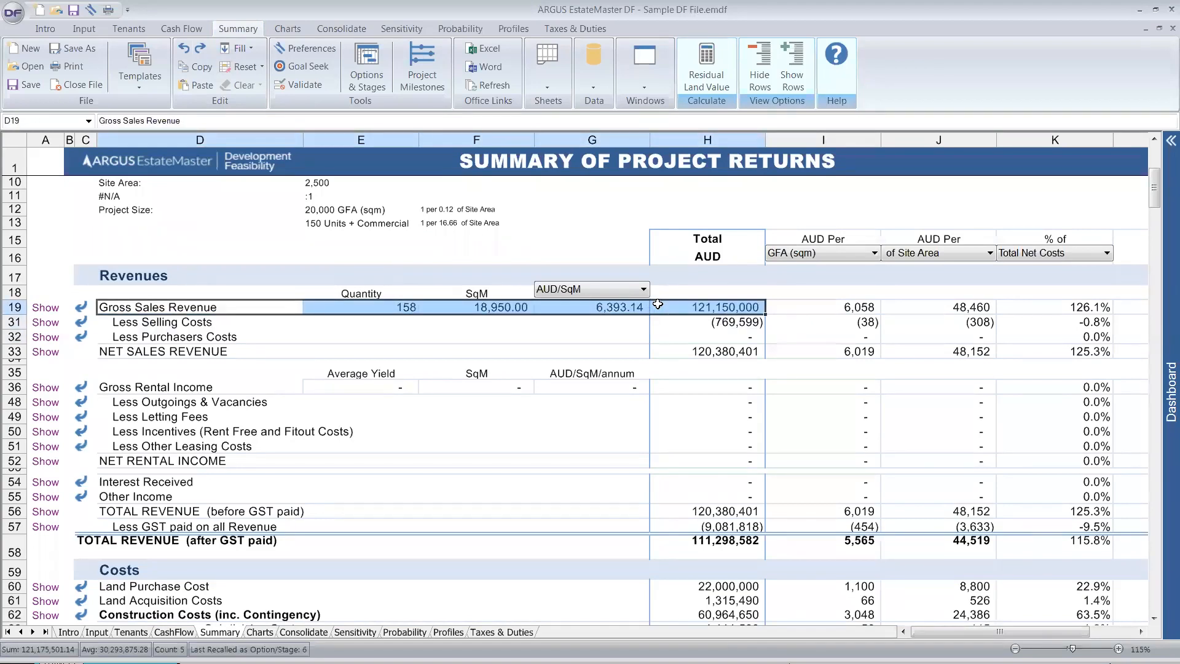
left_click(735, 324)
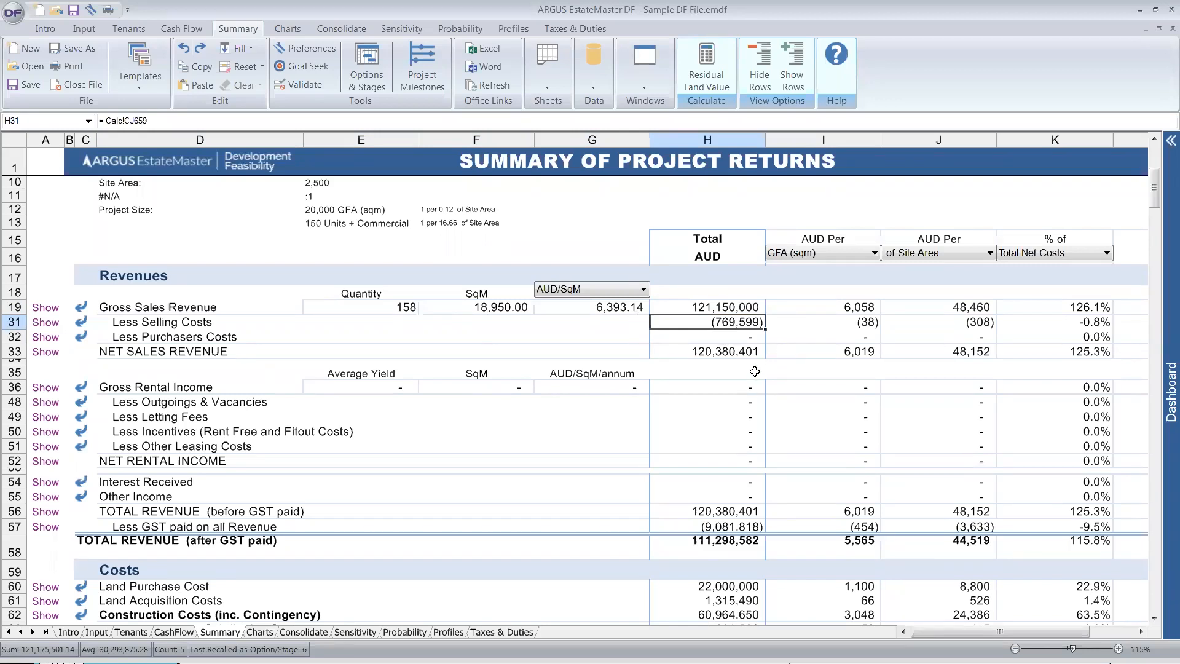
scroll(755, 371, "up", 2, "ctrl")
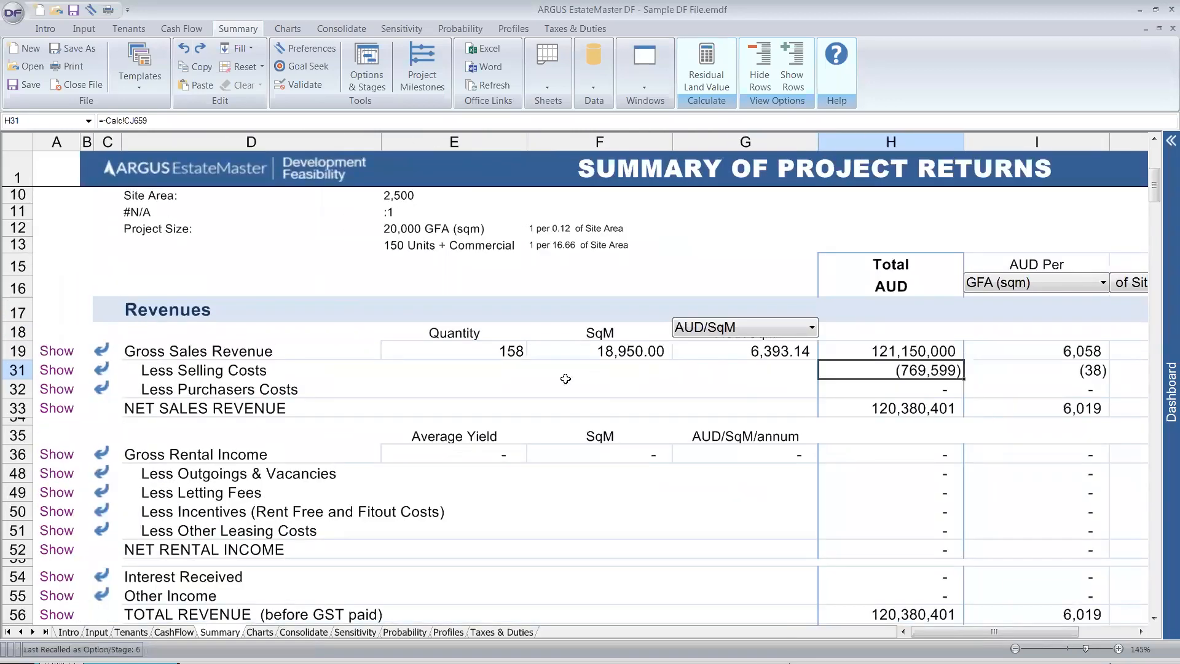
left_click(864, 351)
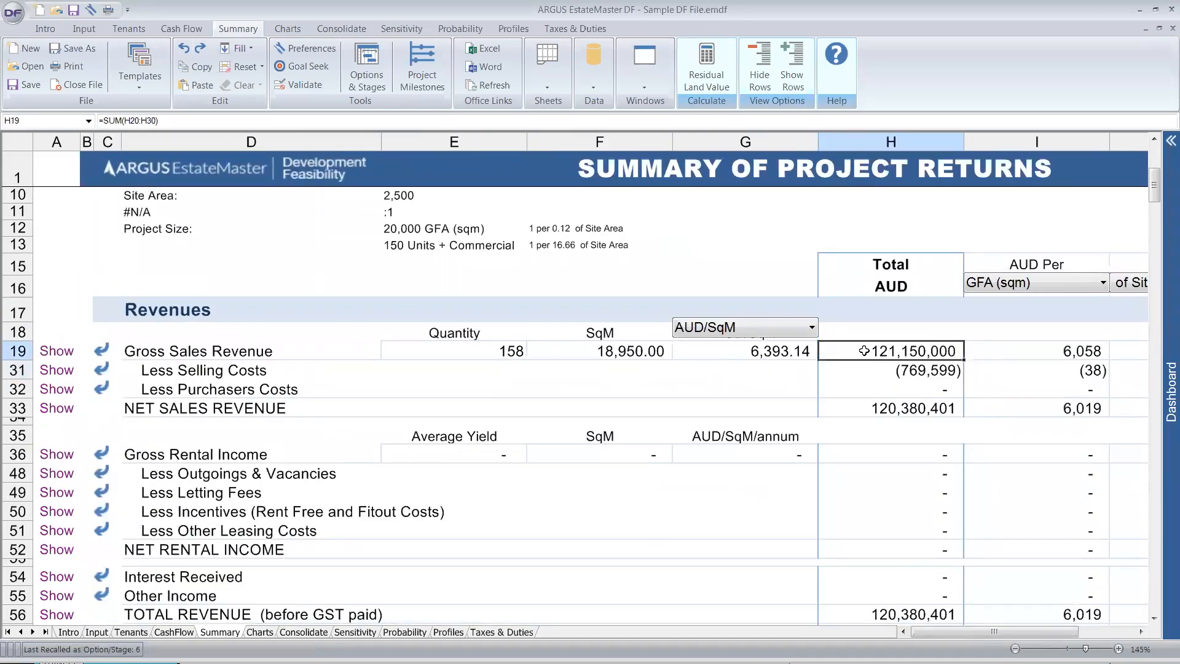
left_click(929, 374)
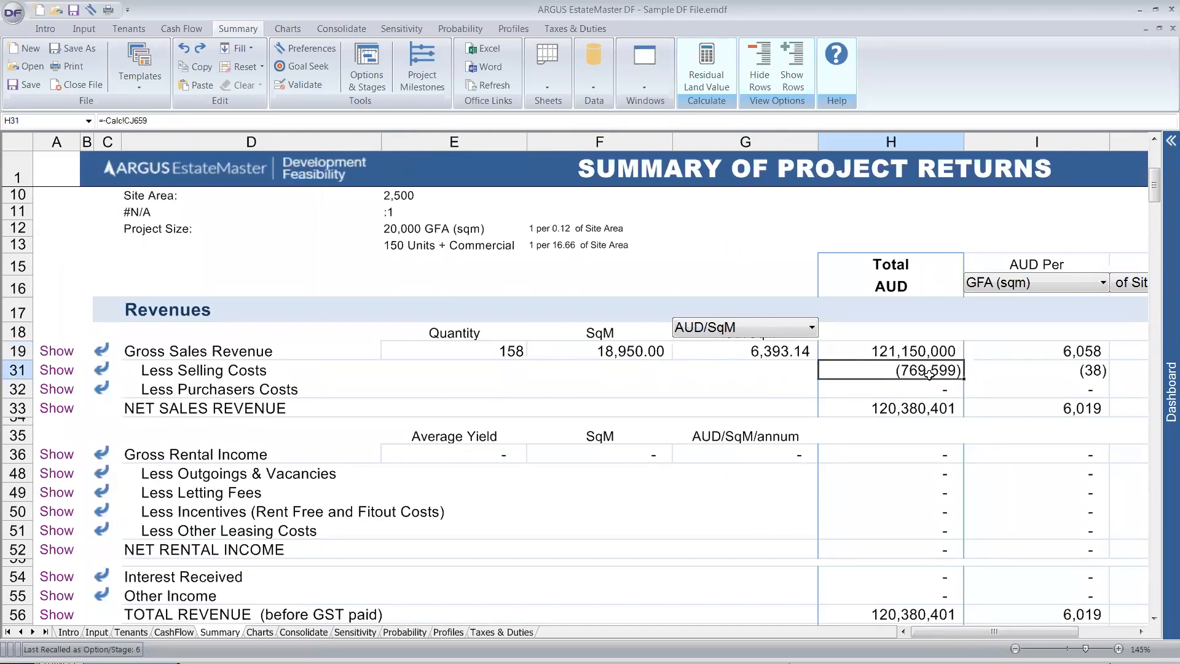
scroll(928, 372, "down", 1, "ctrl")
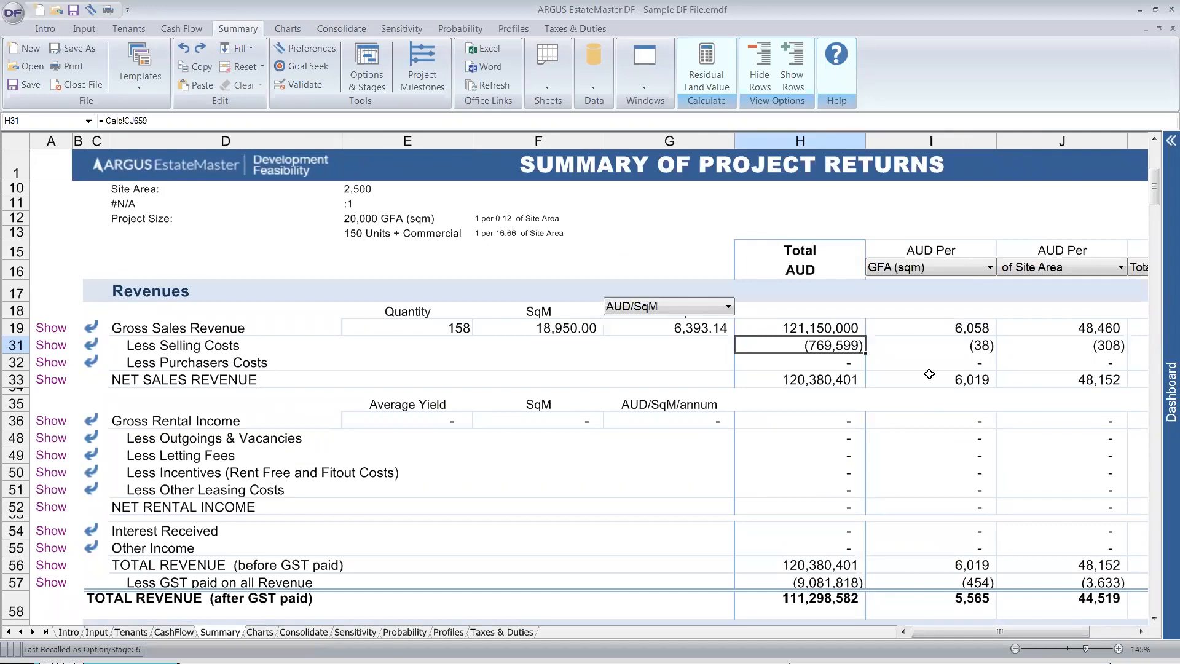
scroll(929, 372, "down", 1, "ctrl")
Step: Set the land use code of the Sales entry with code 9001 to COM in the main inputs
left_click(86, 34)
left_click(1038, 326)
left_click(1062, 327)
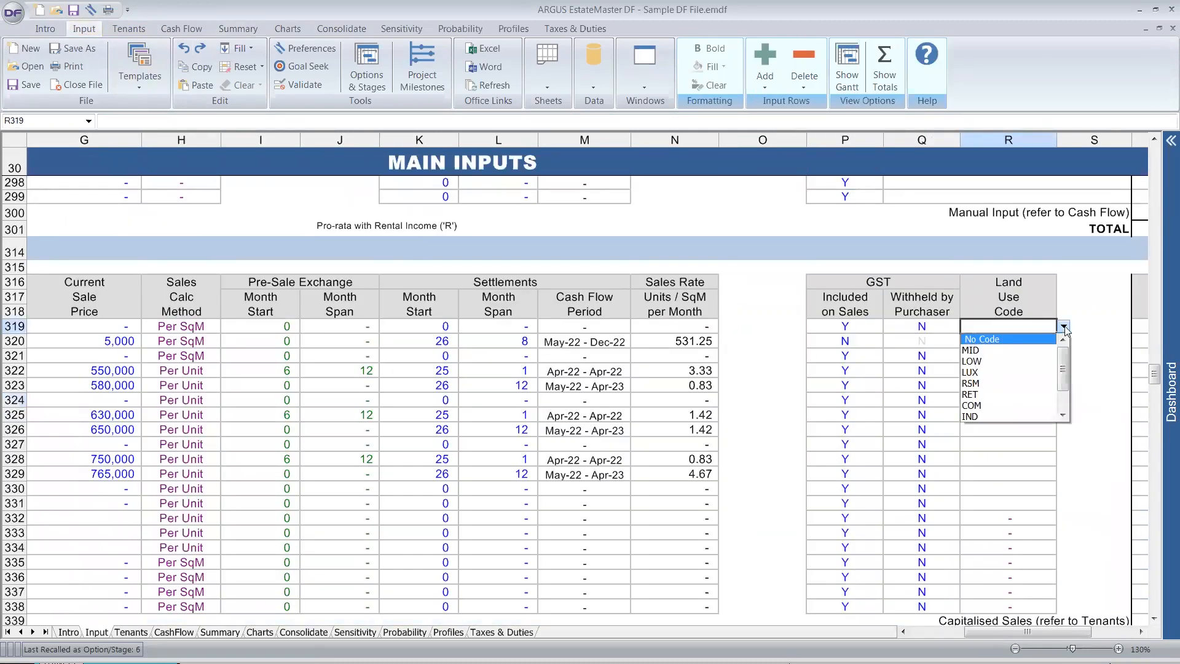
left_click(991, 391)
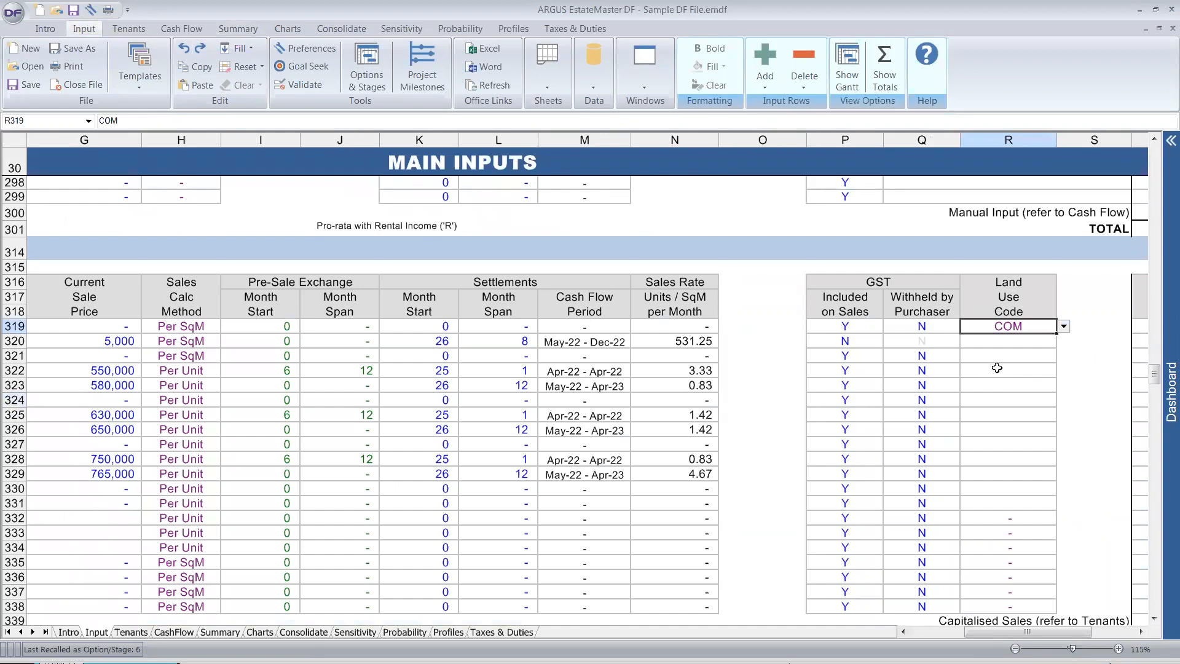
Step: Set the land use code of Residential Lvl 2-3 Presales and Residential Lvl 2-3 GO TO MARKET to MID
left_click(1008, 373)
left_click(1063, 371)
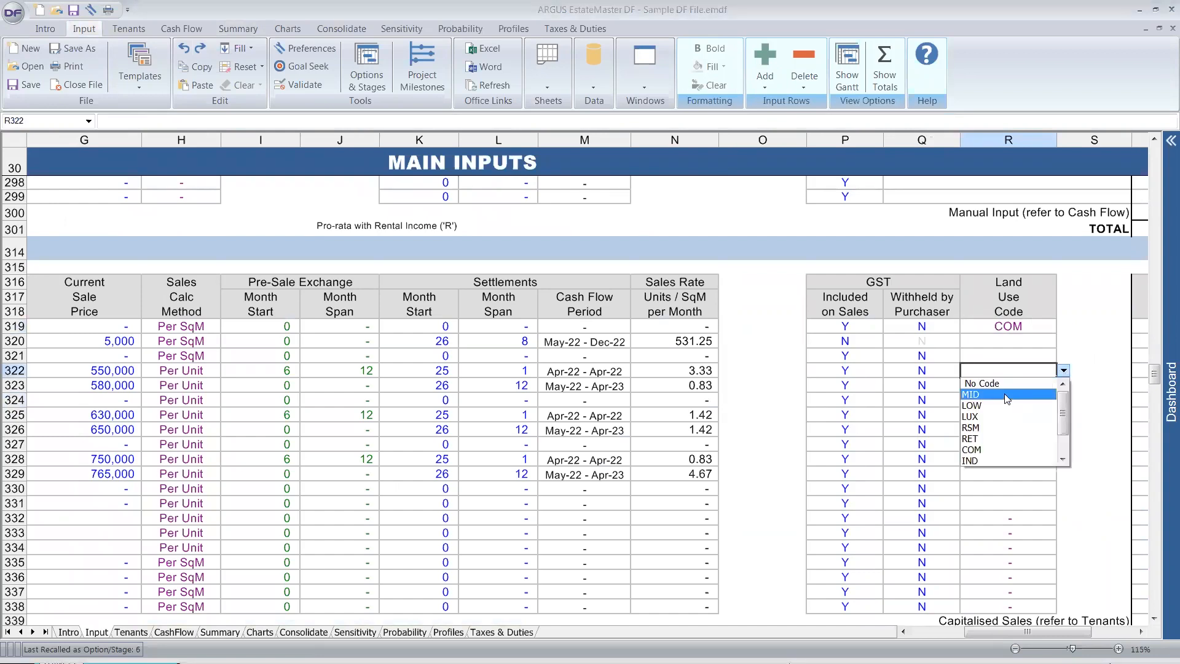
left_click(1000, 387)
left_click(1001, 387)
left_click(1064, 386)
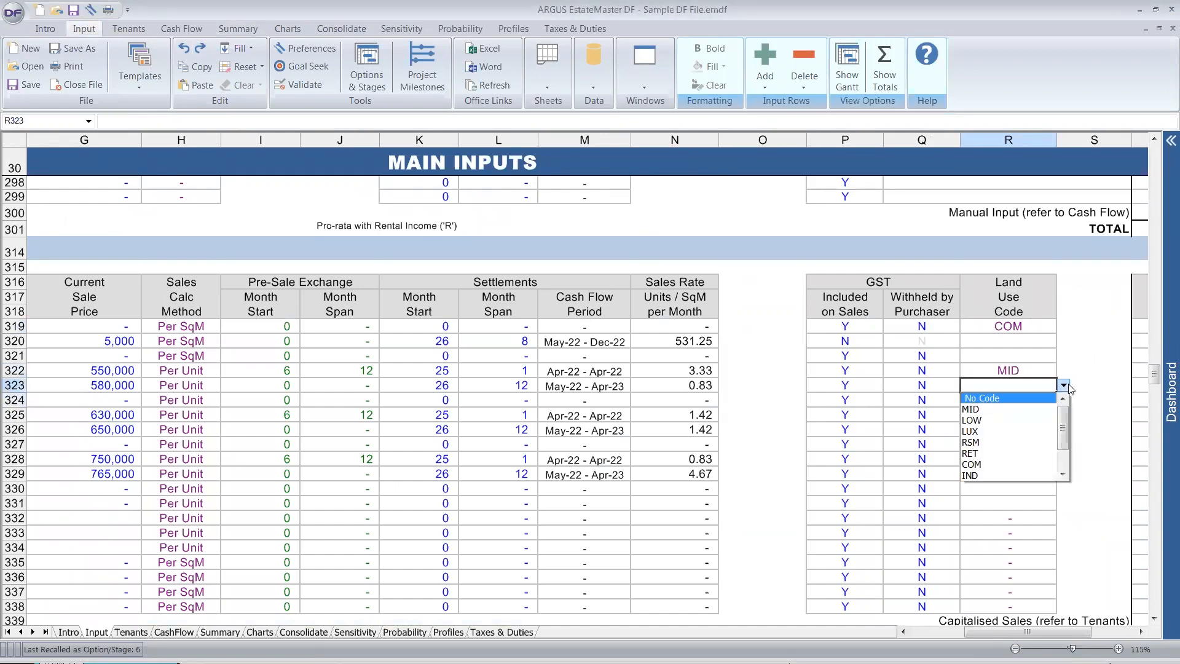
left_click(998, 407)
Step: Set the land use code of Residential Lvl 4 Presales and Residential Lvl 4 Balance to LOW
left_click(1000, 413)
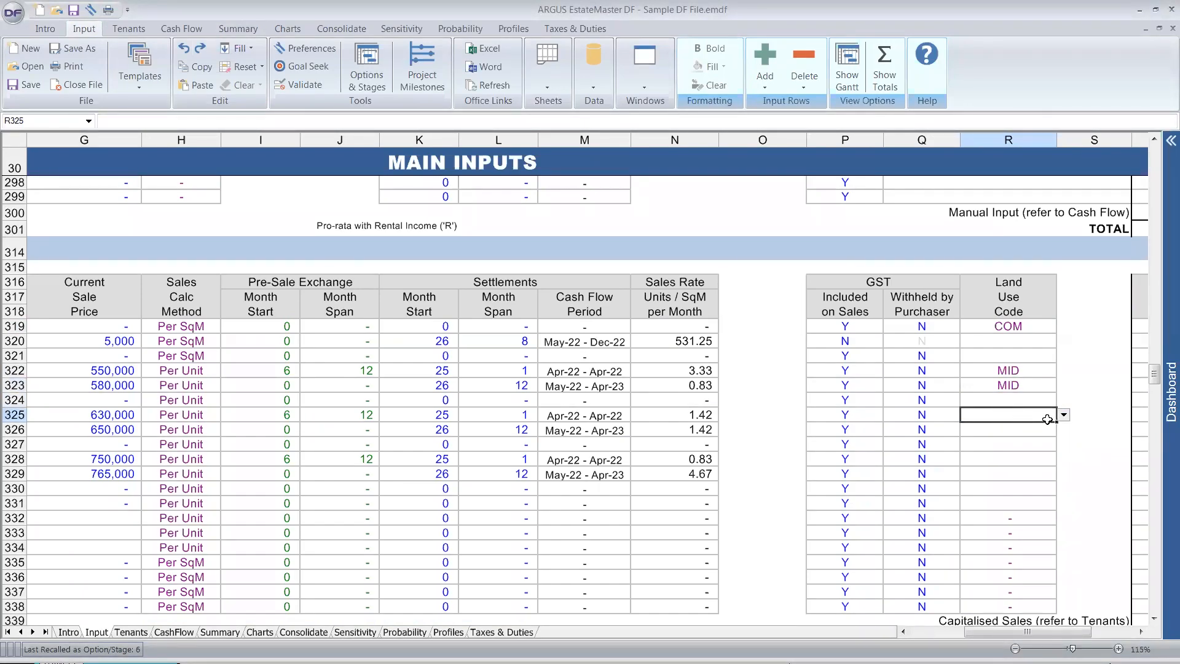
left_click(1063, 415)
left_click(986, 451)
left_click(982, 434)
left_click(1063, 430)
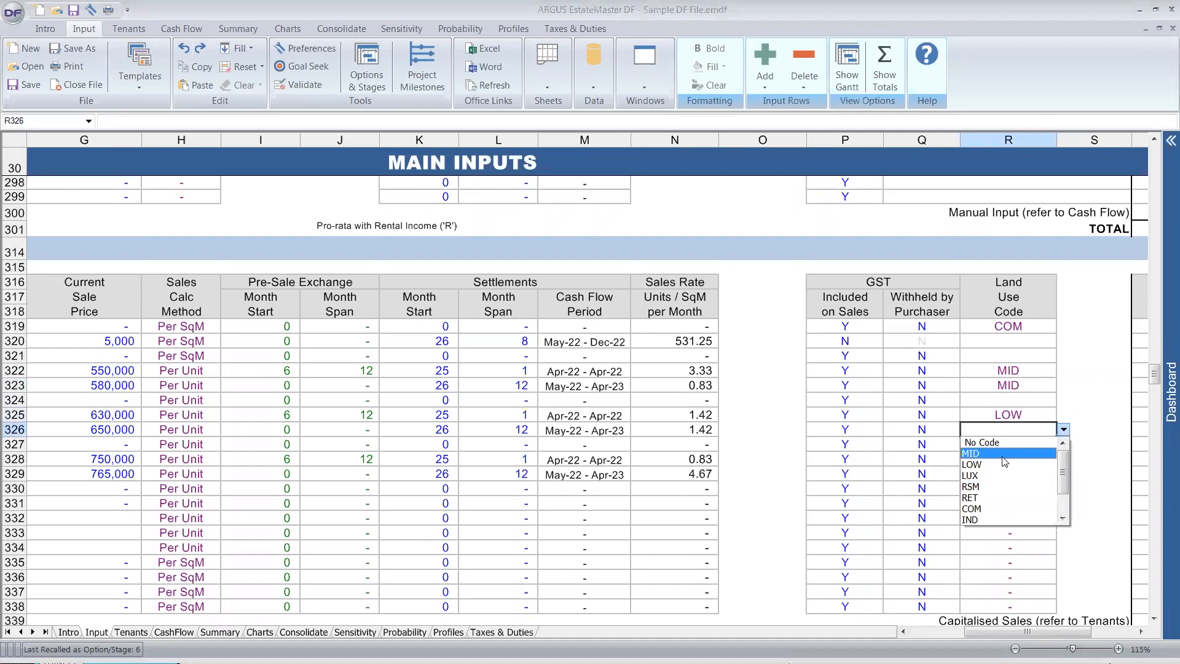
left_click(1002, 470)
Step: Set the land use code of Residential Lvl 5-6 Presales and Residential Lvl 5-6 Balance to LUX
left_click(1007, 461)
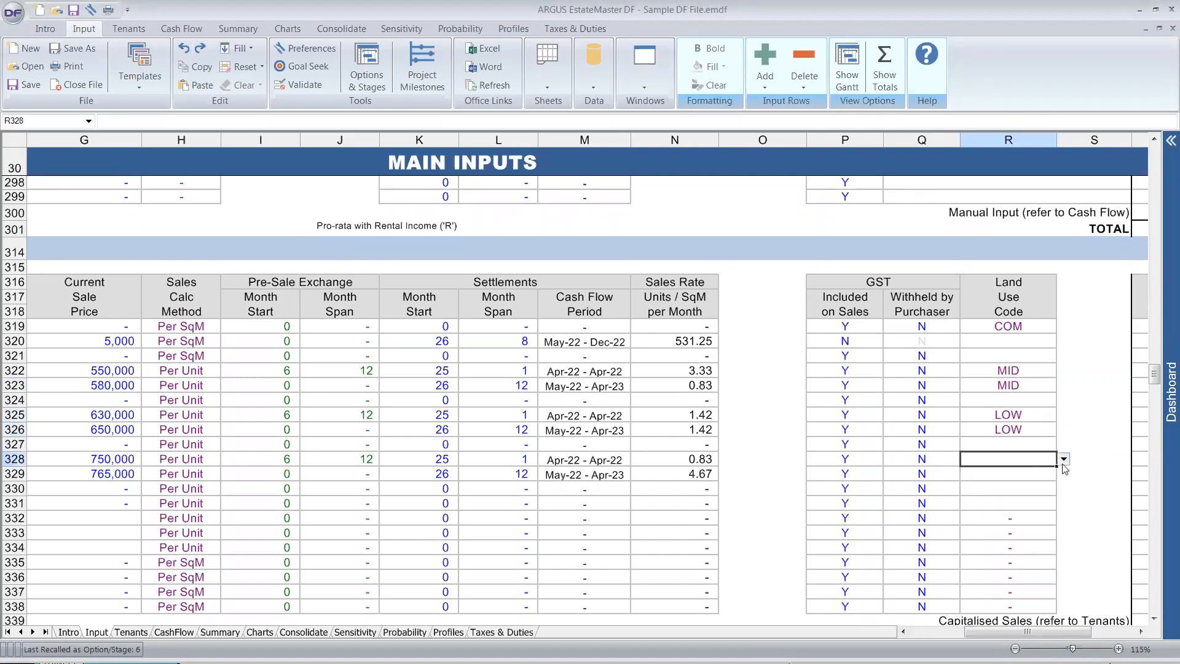
left_click(1063, 460)
left_click(992, 504)
left_click(1006, 475)
left_click(1063, 474)
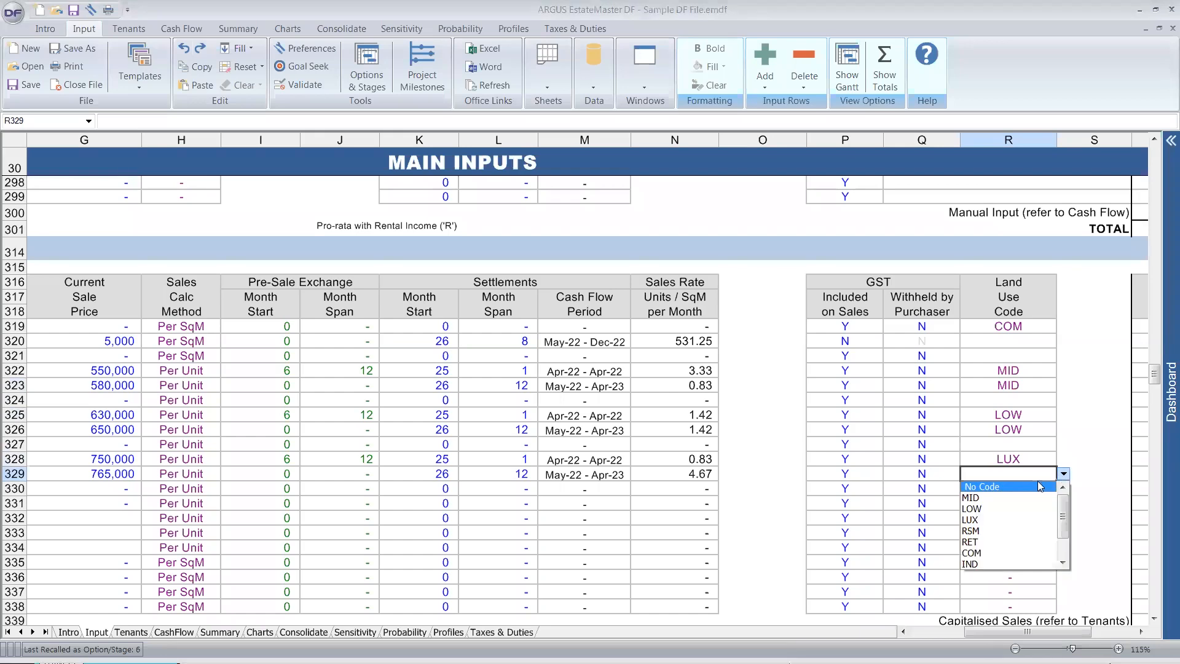
left_click(972, 516)
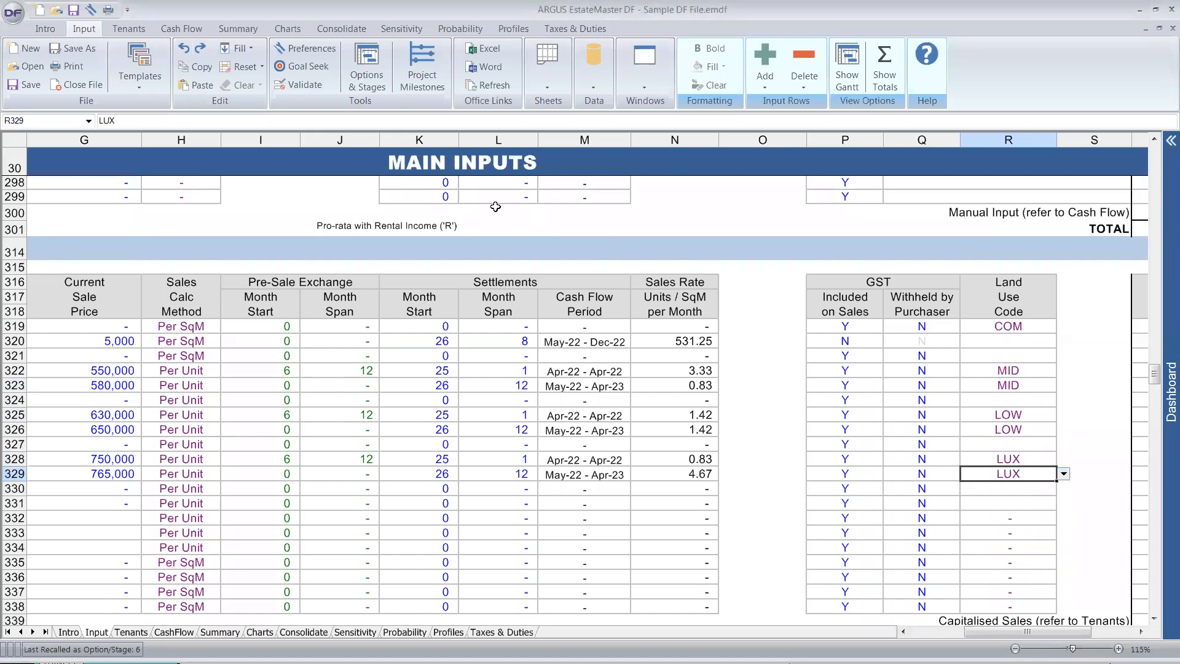
Step: Check the sales breakdown and selling costs in the Summary of Project Returns, and return to the Sales descriptions in the main inputs
left_click(232, 33)
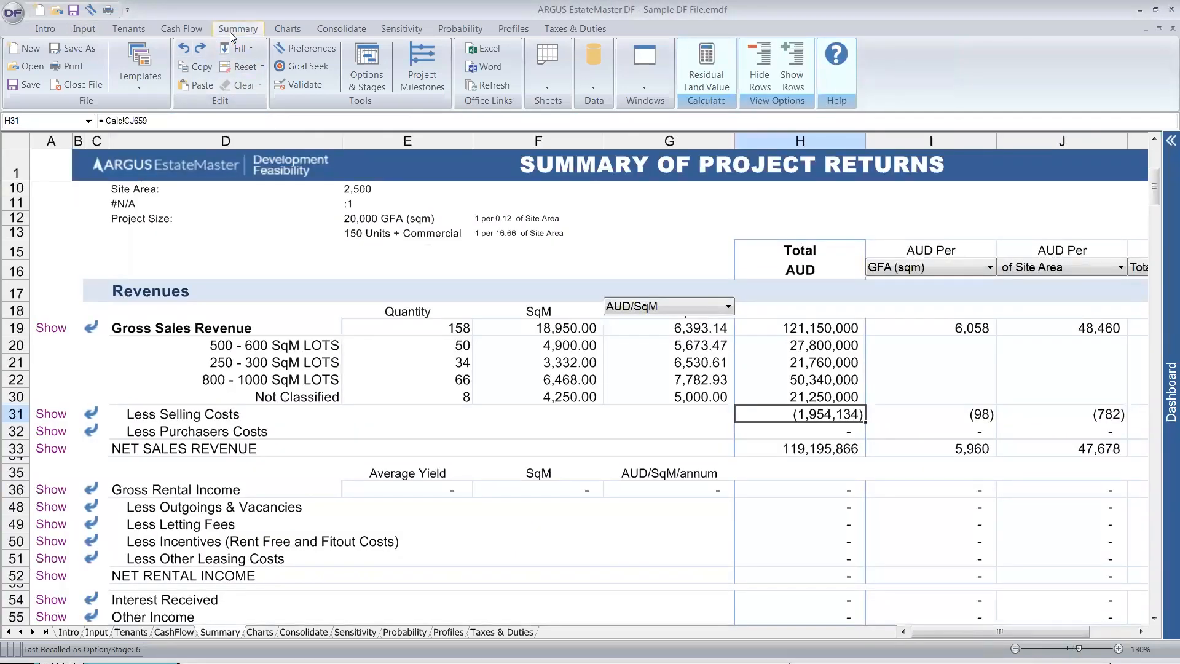
left_click(96, 29)
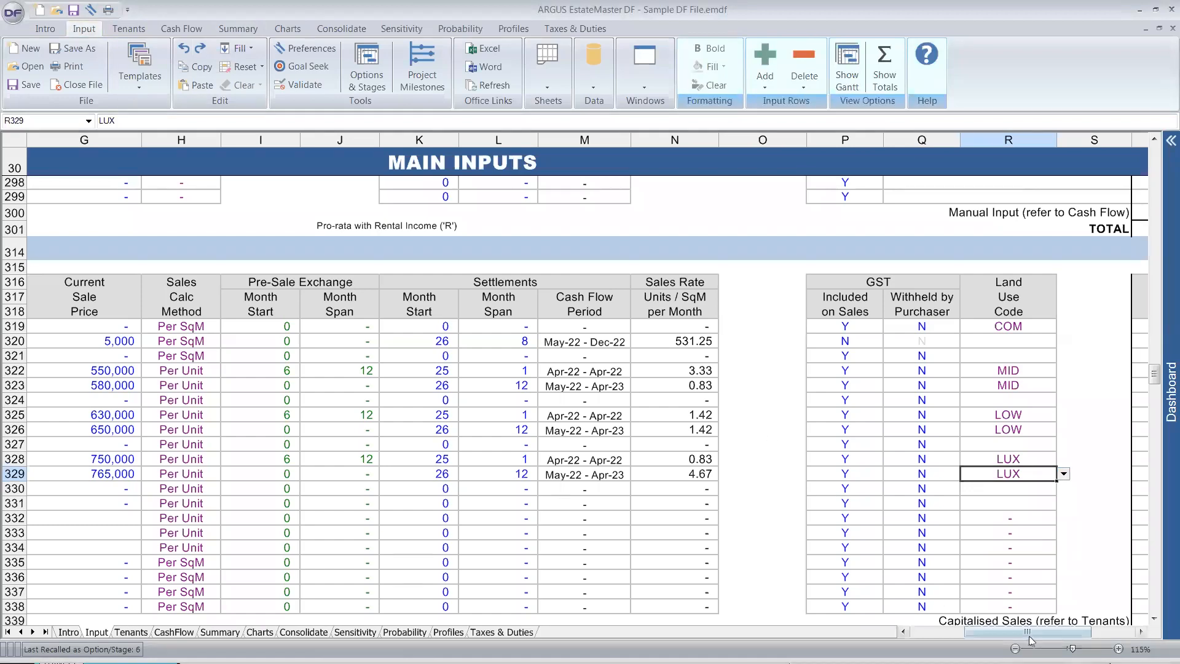
left_click_drag(1031, 639, 940, 633)
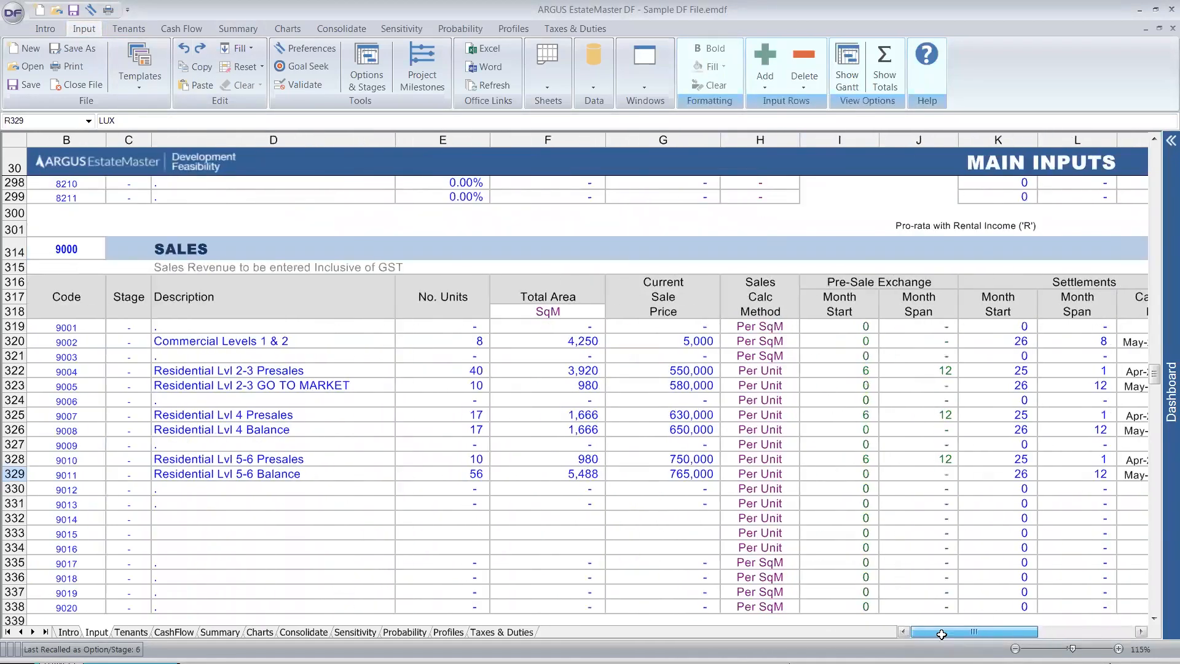
scroll(360, 456, "down", 1)
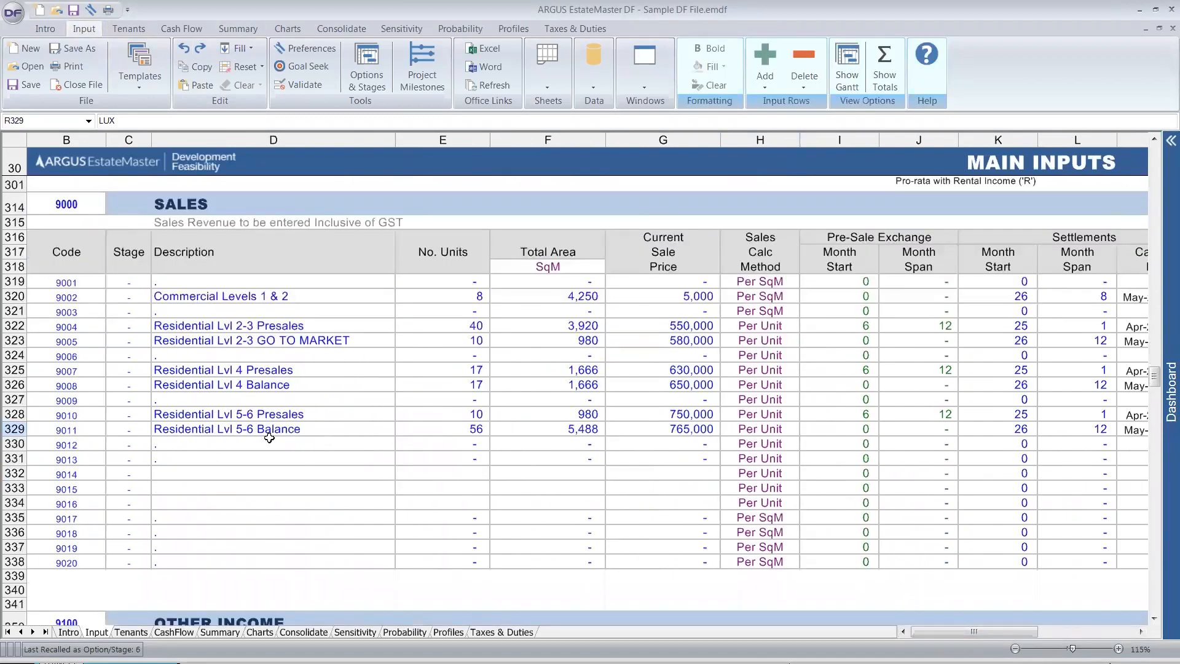
left_click(339, 458)
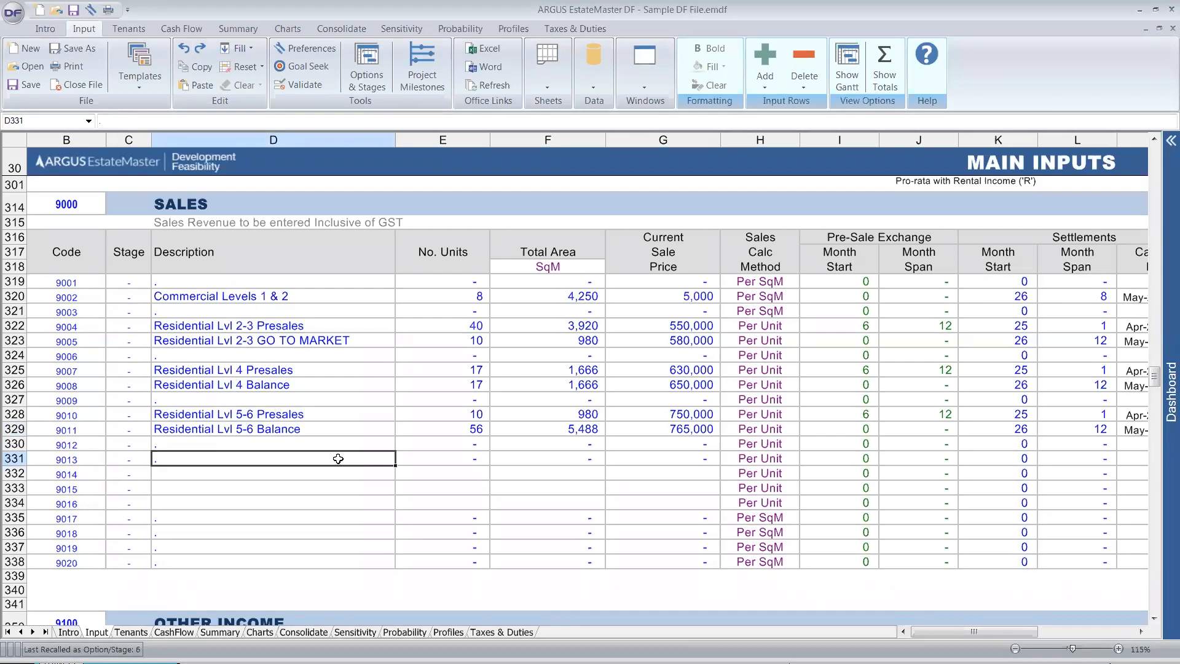
Step: Examine the Other Income section of the main inputs, from description to base rate per unit
scroll(338, 458, "down", 3)
scroll(338, 458, "down", 5)
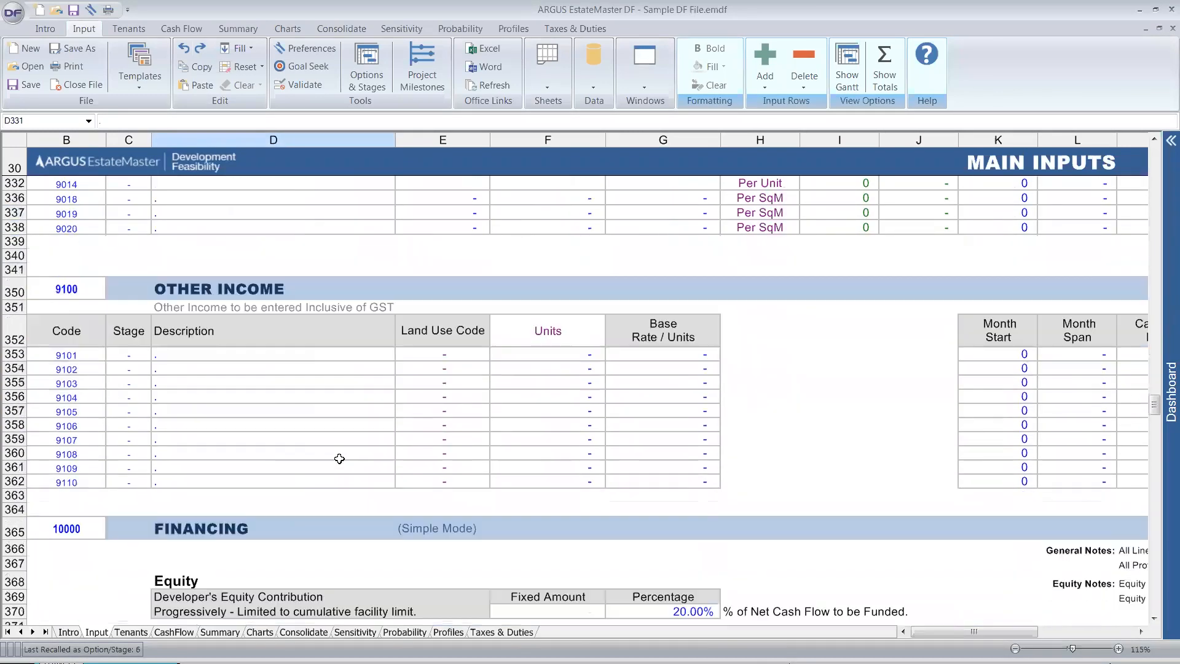
scroll(339, 458, "down", 1)
mouse_move(185, 284)
left_mouse_down()
mouse_move(605, 415)
mouse_move(719, 423)
left_mouse_up()
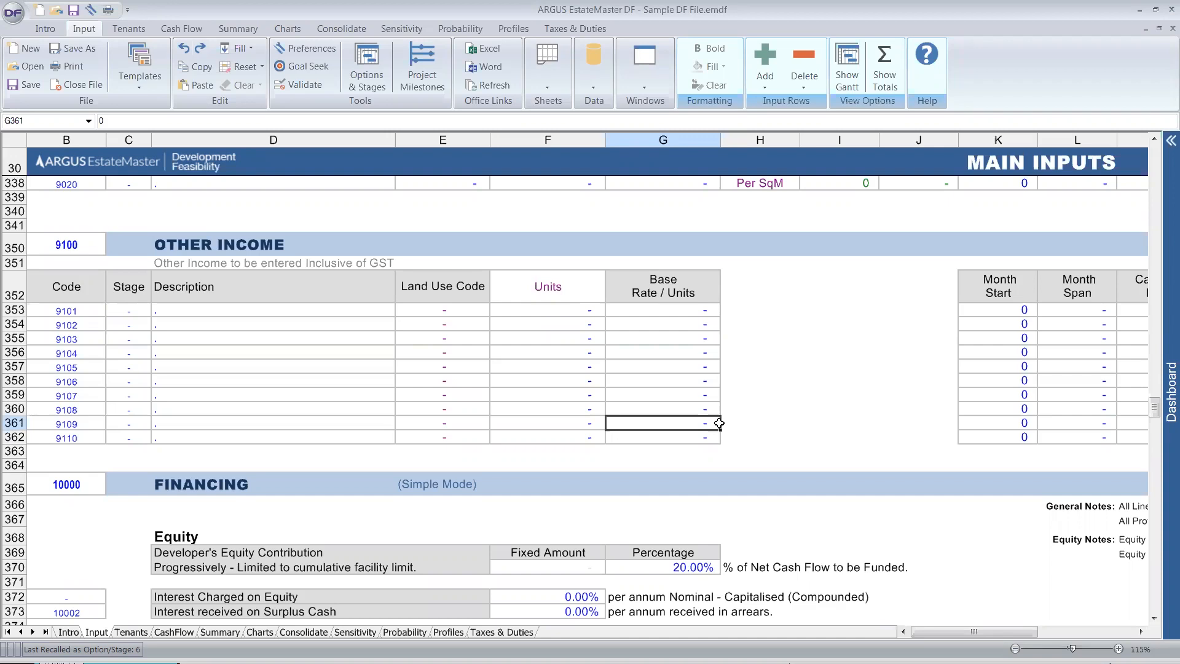
Step: Enter TENANT A, TENANT B and TENANT C as the descriptions of codes 12001 to 12003 in Rental Income & Capitalised Sales
left_click(117, 30)
left_click(306, 283)
left_click(291, 263)
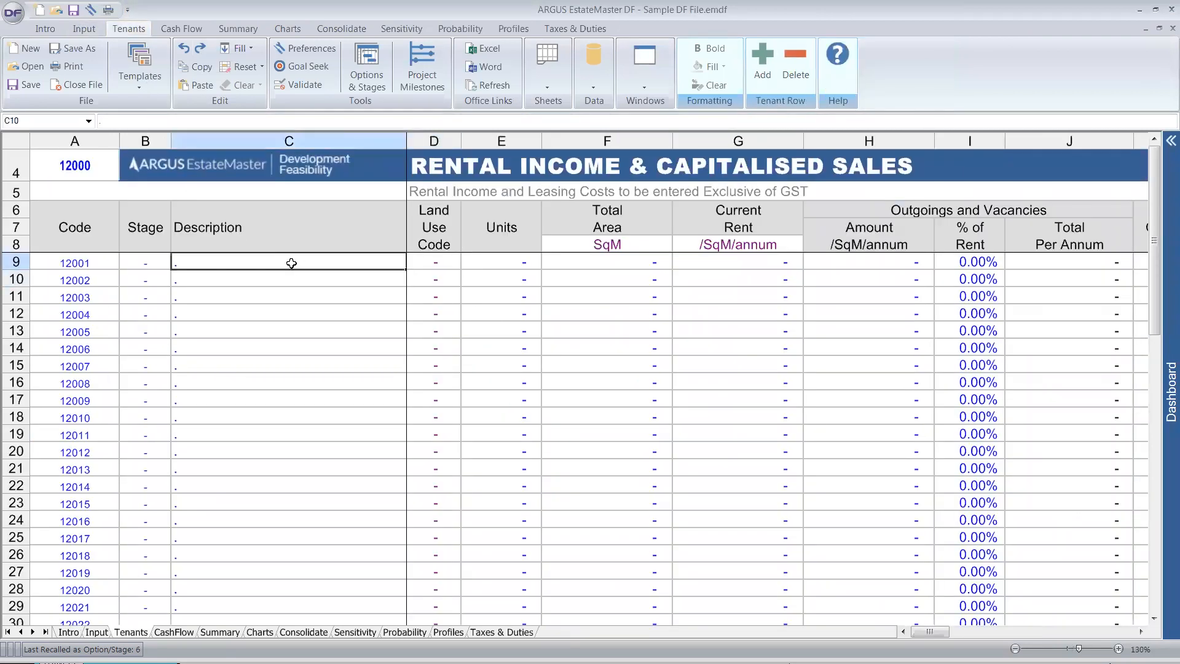
key("Left")
key("Left")
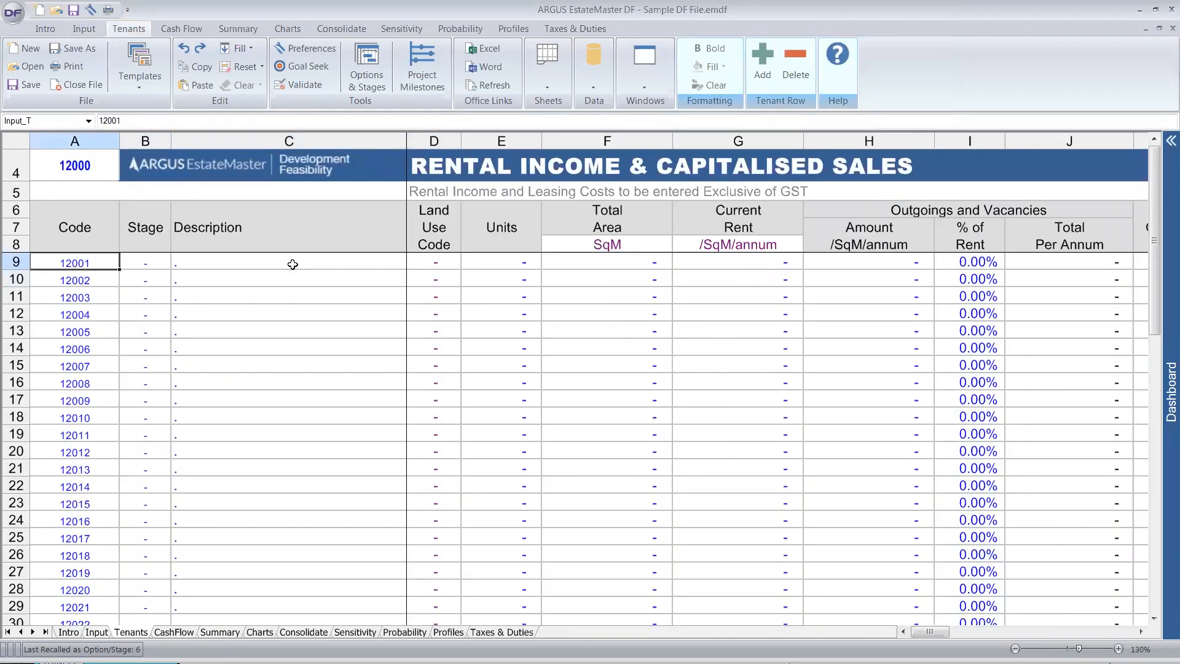
key("Right")
key("Right")
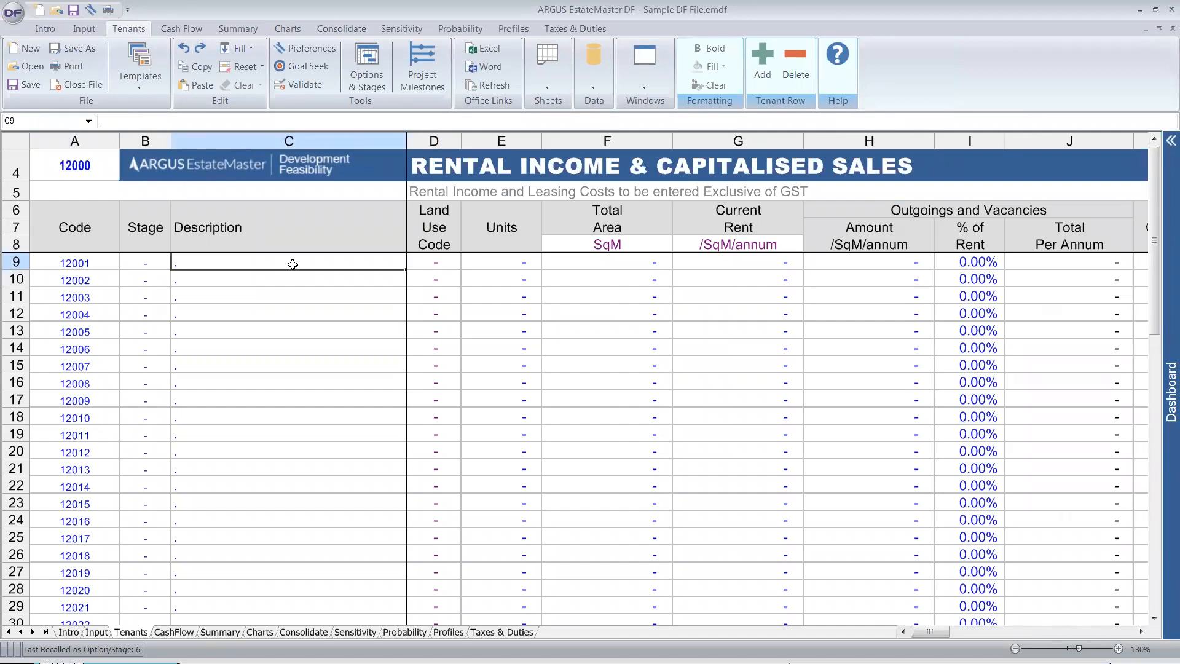
type("TENANT A")
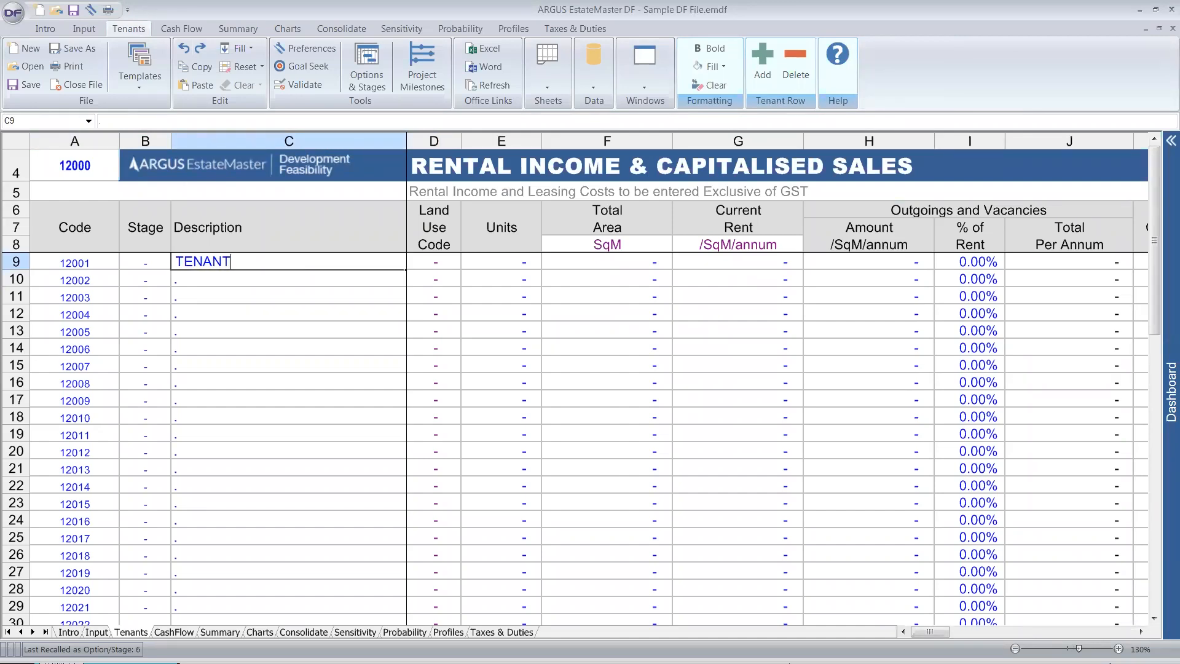
key("Return")
type("TENANT ")
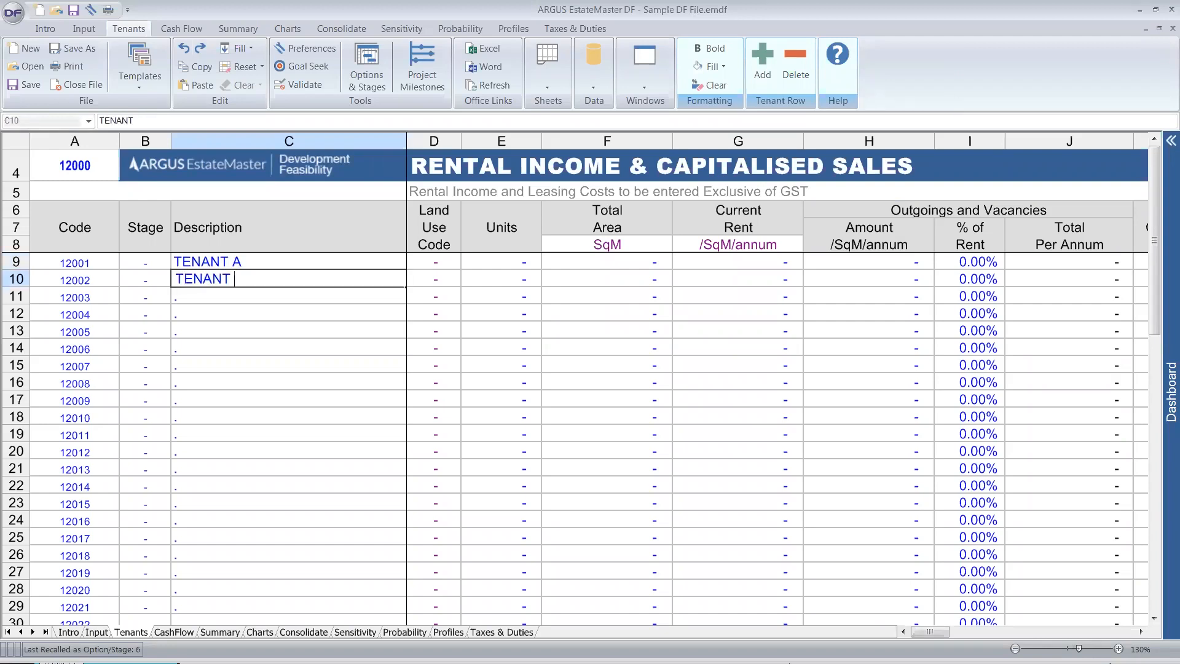
type("B")
key("Return")
type("TENANT C")
key("Return")
Step: Set the total area of TENANT A, TENANT B and TENANT C to 1,000 SqM each
key("Up")
key("Up")
key("Up")
key("Right")
key("Right")
key("Right")
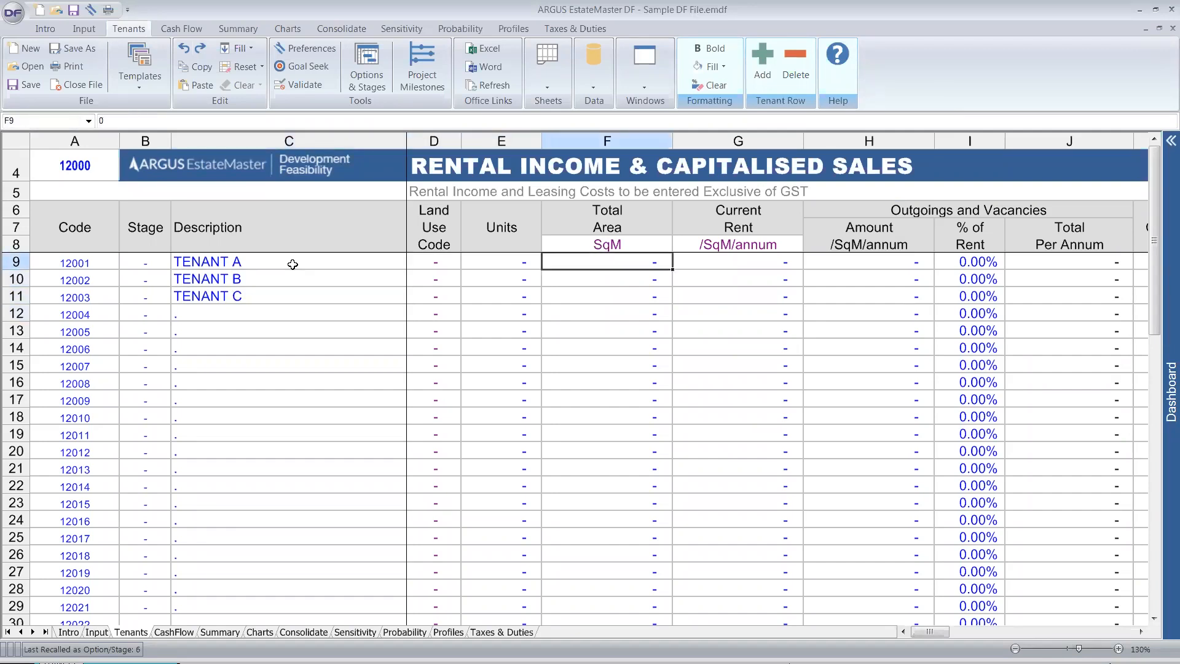
type("1000")
key("Return")
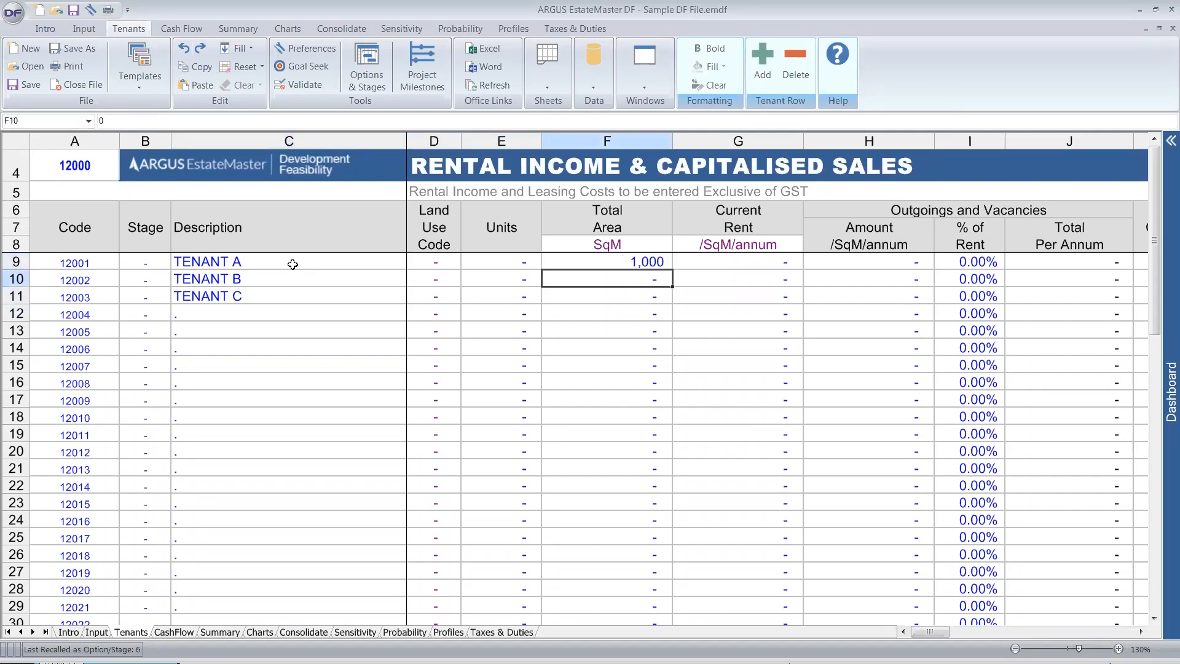
key("Up")
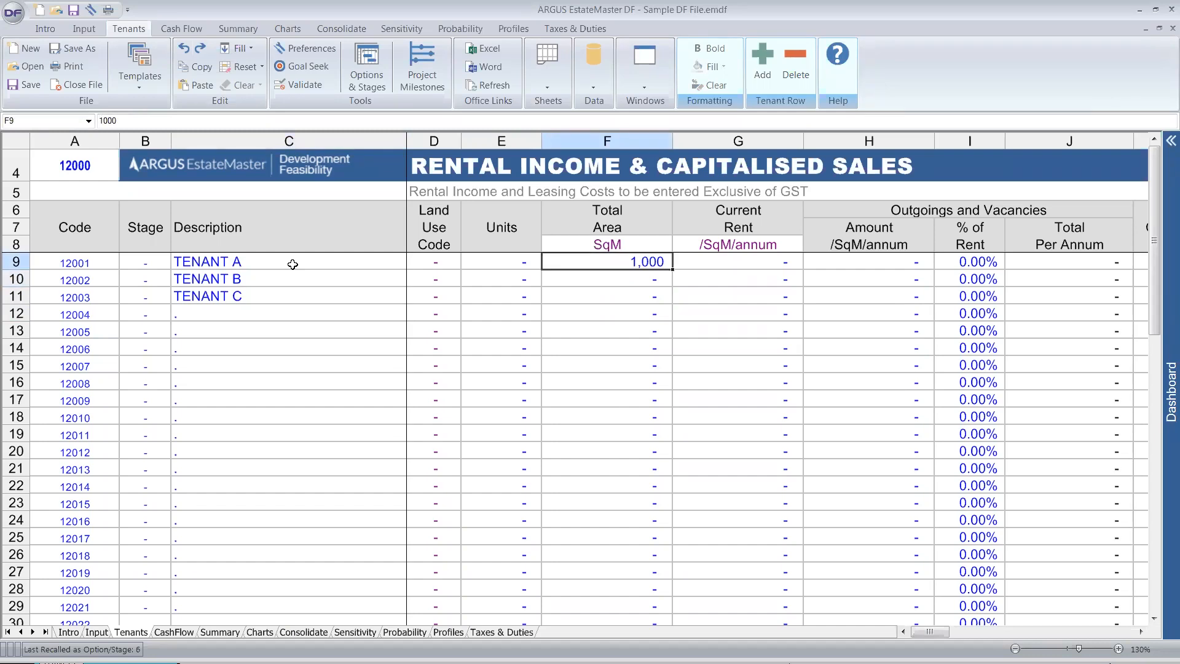
key("Down")
key("shift+Down")
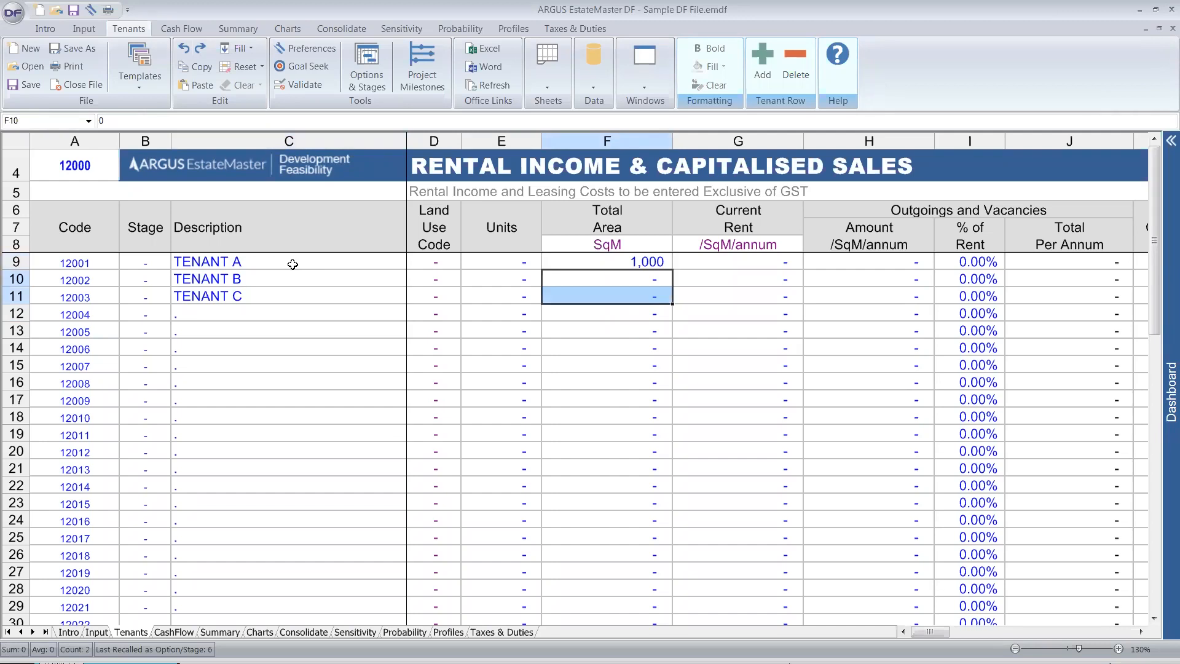
type("1,000 1,000")
Step: Set the current rent of TENANT A, TENANT B and TENANT C to 300 per SqM per annum each
key("Right")
key("Up")
key("Up")
key("Down")
type("300")
key("Return")
key("Up")
key("Down")
key("shift+Down")
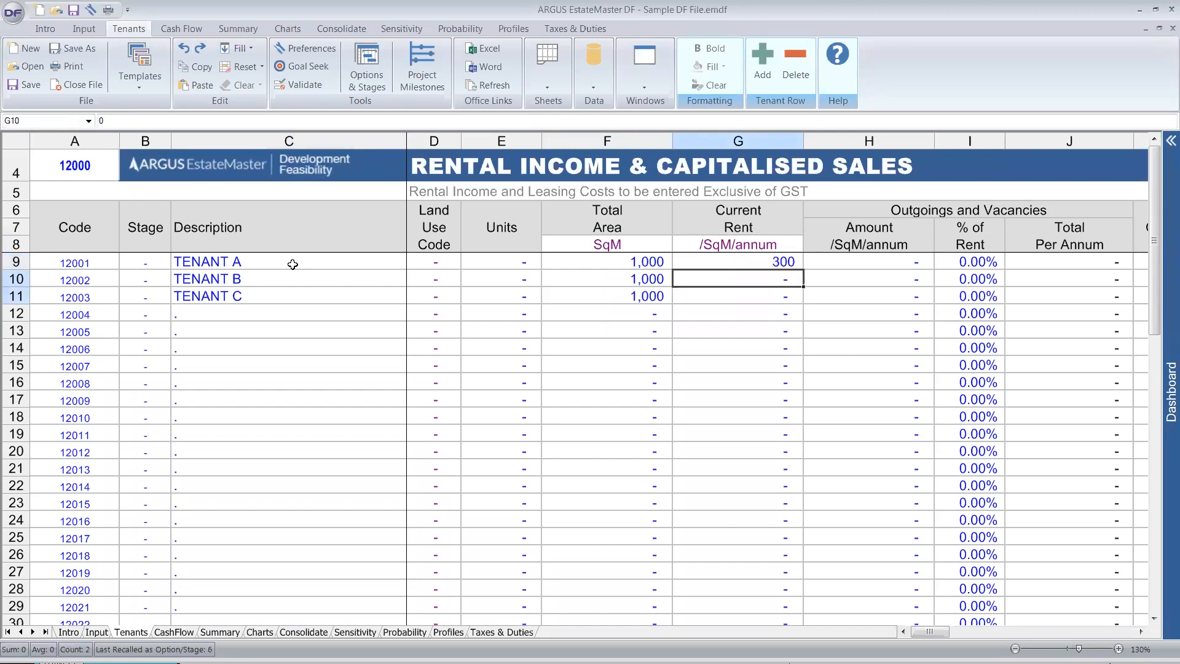
type("300 300")
Step: Set outgoings and vacancies to 2% of rent for TENANT A, TENANT B and TENANT C
key("Right")
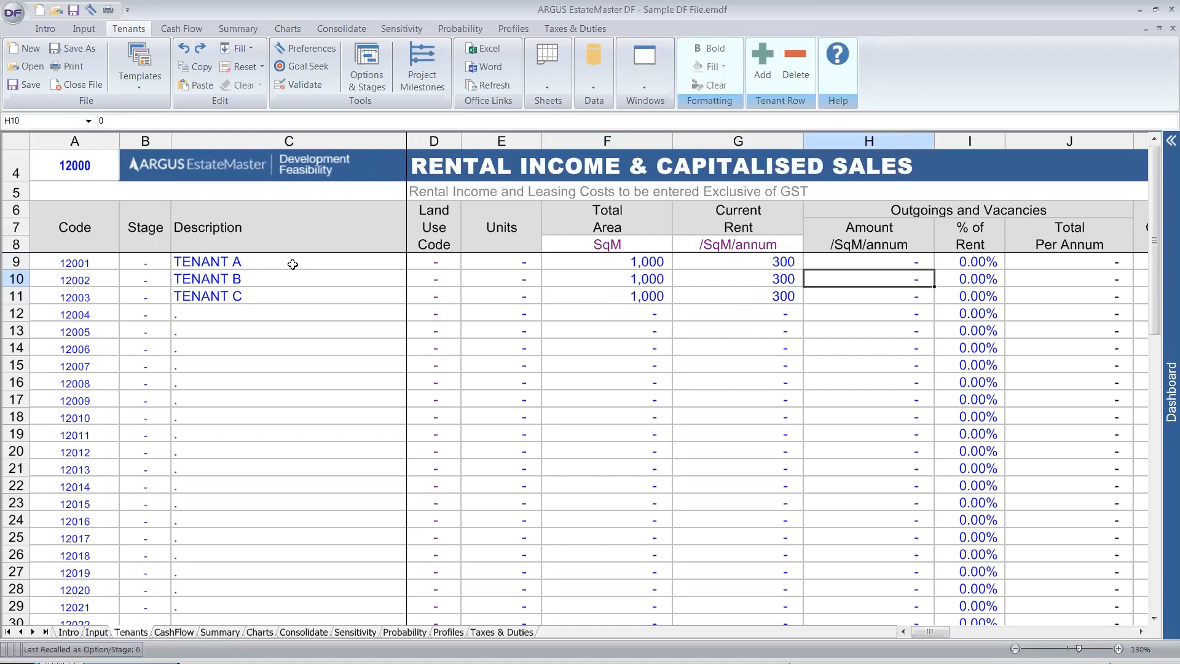
key("Up")
key("shift+Right")
key("Right")
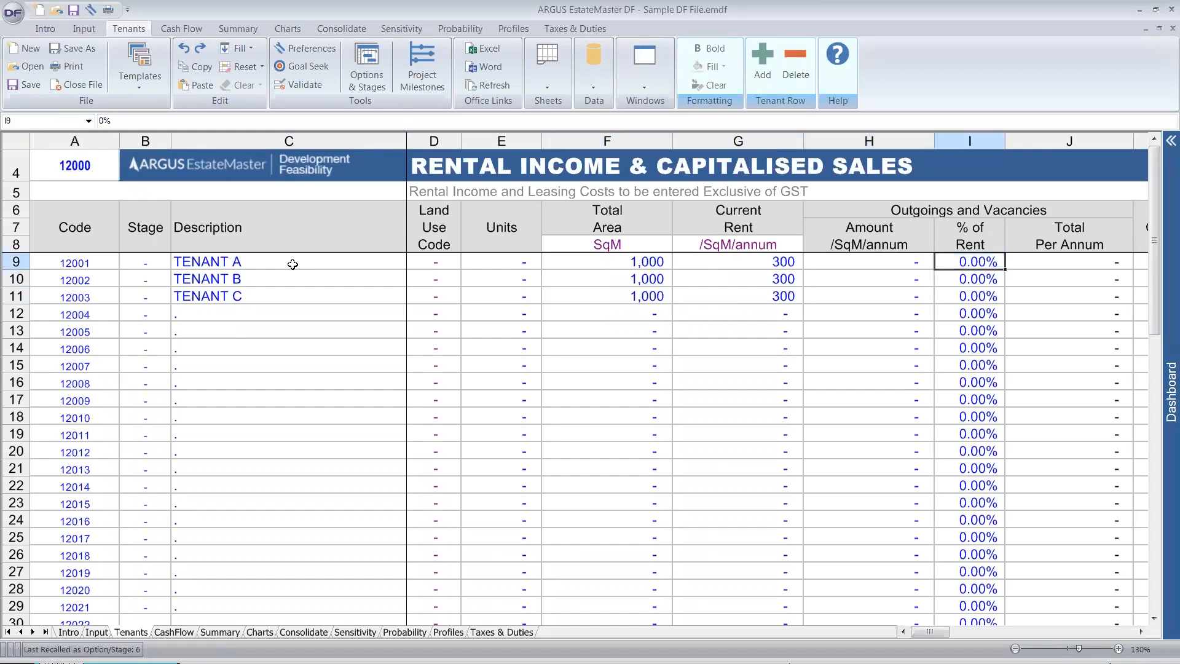
type("2")
key("Return")
type("2")
key("Return")
type("2")
key("Return")
Step: Set the lease month start of TENANT A, TENANT B and TENANT C to 25 each
key("Right")
key("Right")
key("Right")
key("Right")
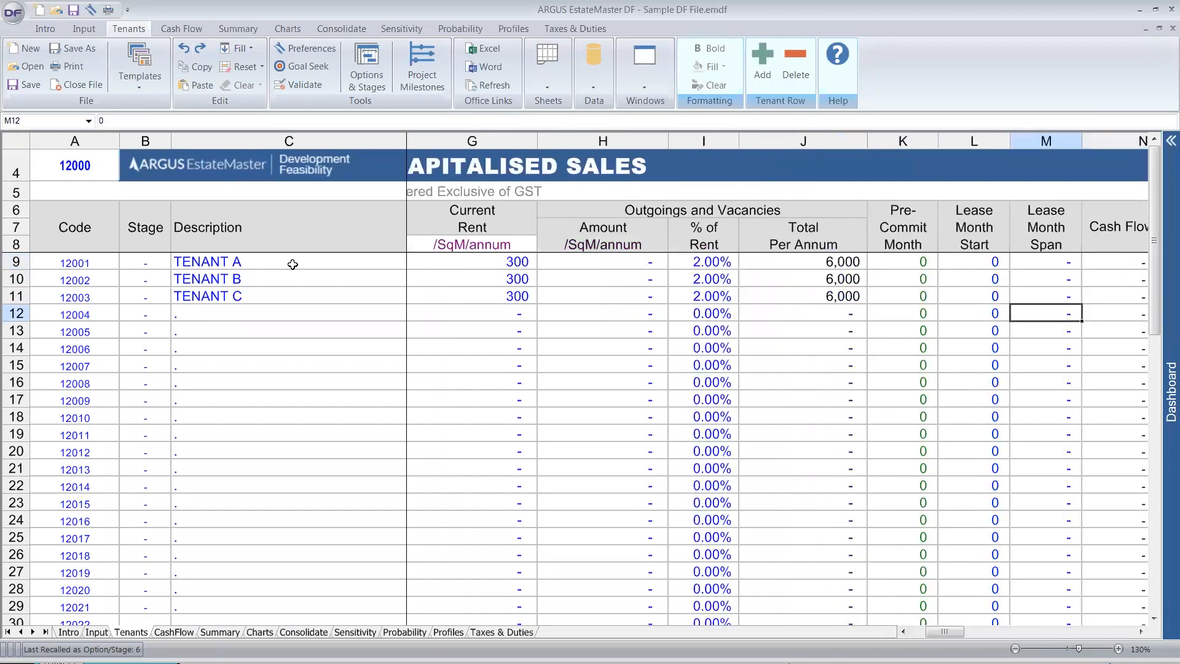
key("Right")
key("Left")
key("Left")
key("Up")
key("Up")
key("Up")
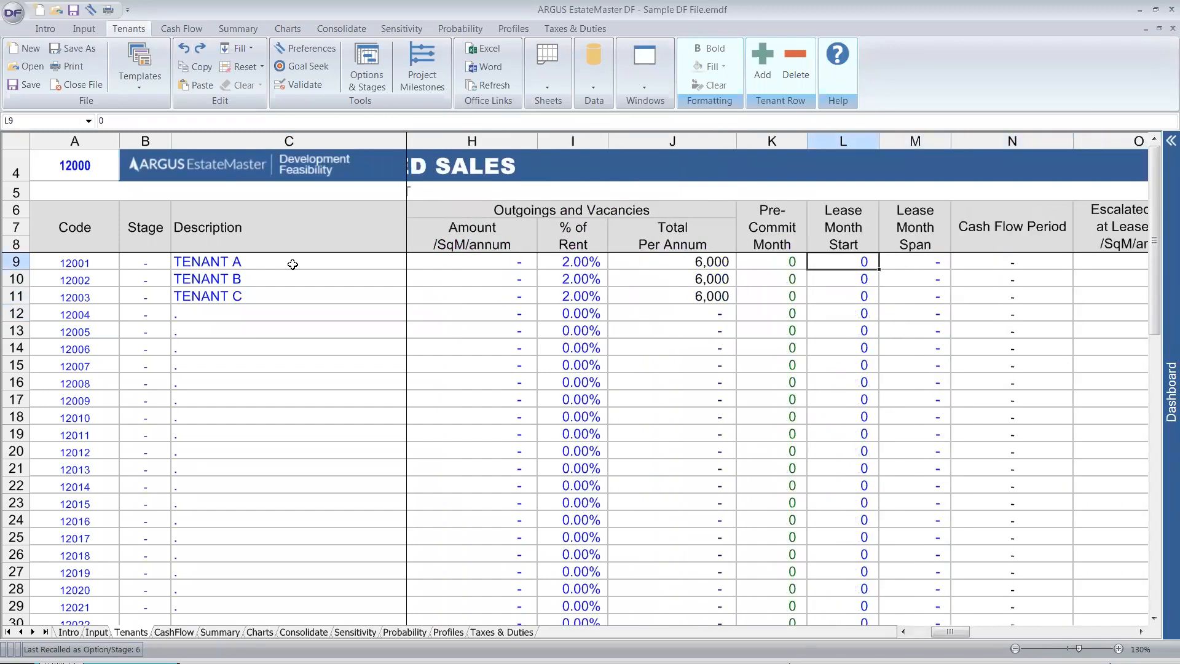
type("25")
key("Return")
type("25")
key("Return")
type("25")
Step: Set the lease month span of TENANT A, TENANT B and TENANT C to 36 each
key("Right")
key("Up")
key("Up")
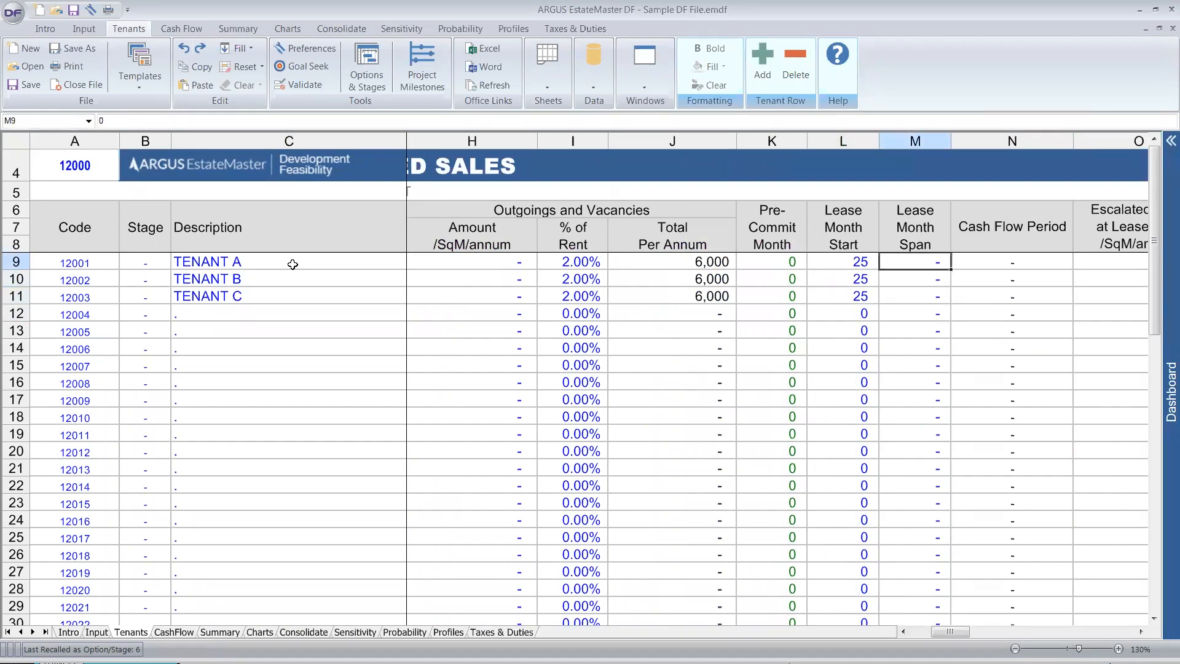
type("36")
key("Return")
type("36")
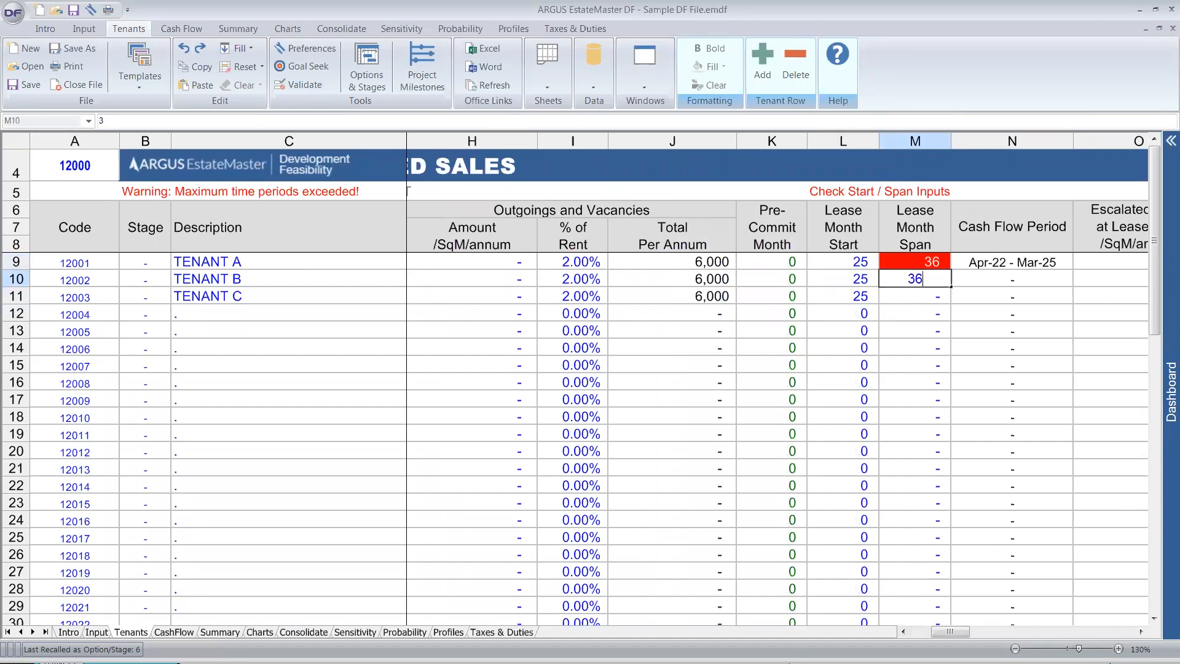
key("Return")
type("36")
key("Return")
key("Up")
key("Up")
key("Up")
key("shift+Down")
key("shift+Down")
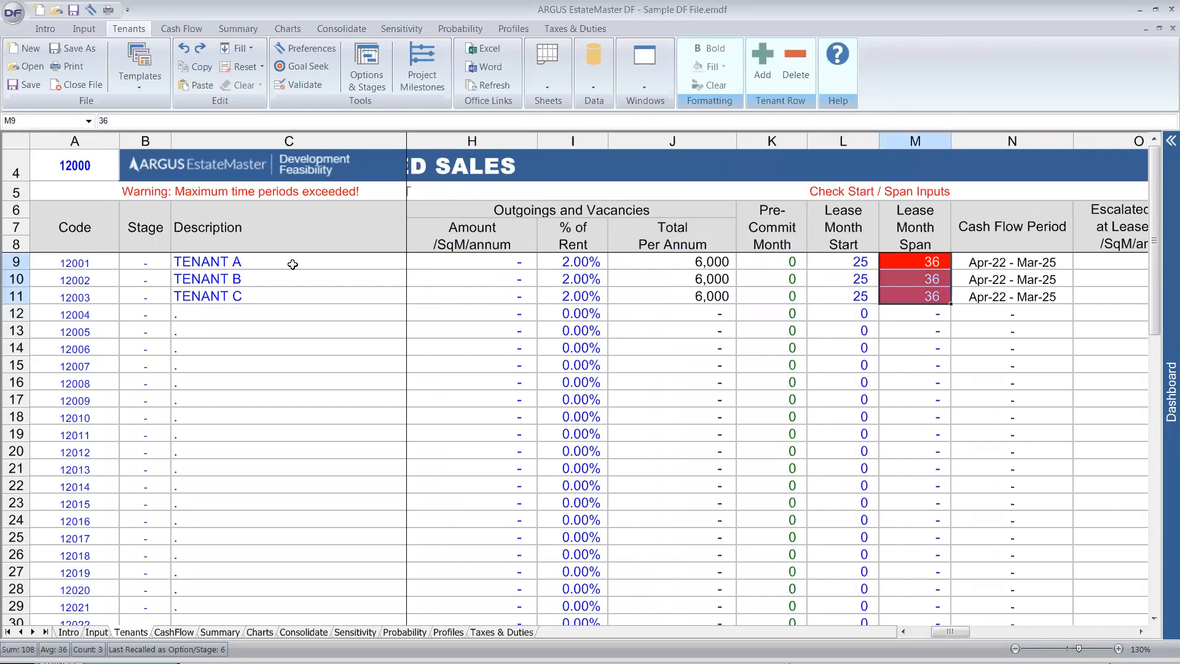
Step: Increase the number of monthly cash flow time periods in the preferences to cover the tenants' lease spans
left_click(323, 190)
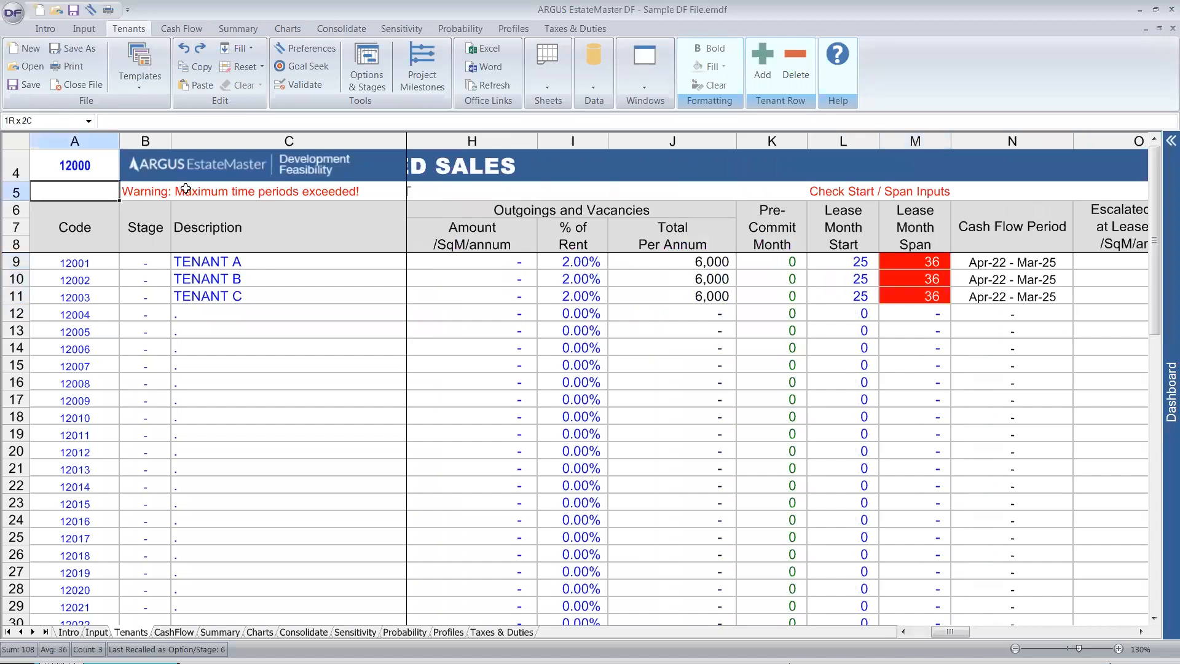
left_click(316, 313)
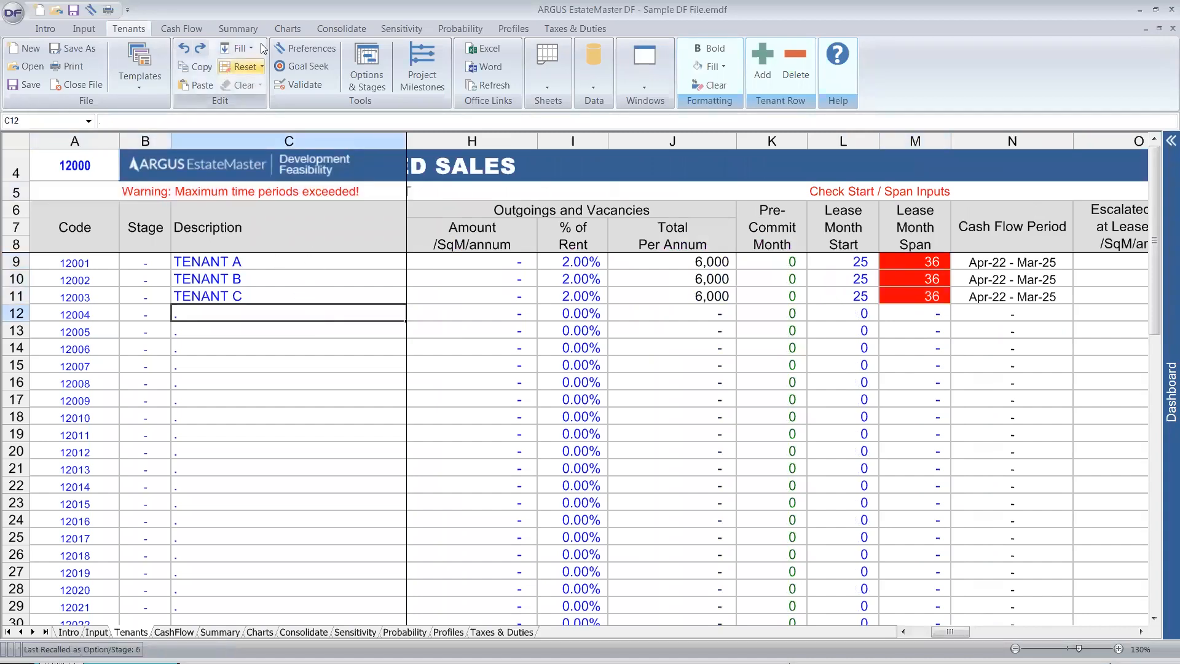
left_click(307, 48)
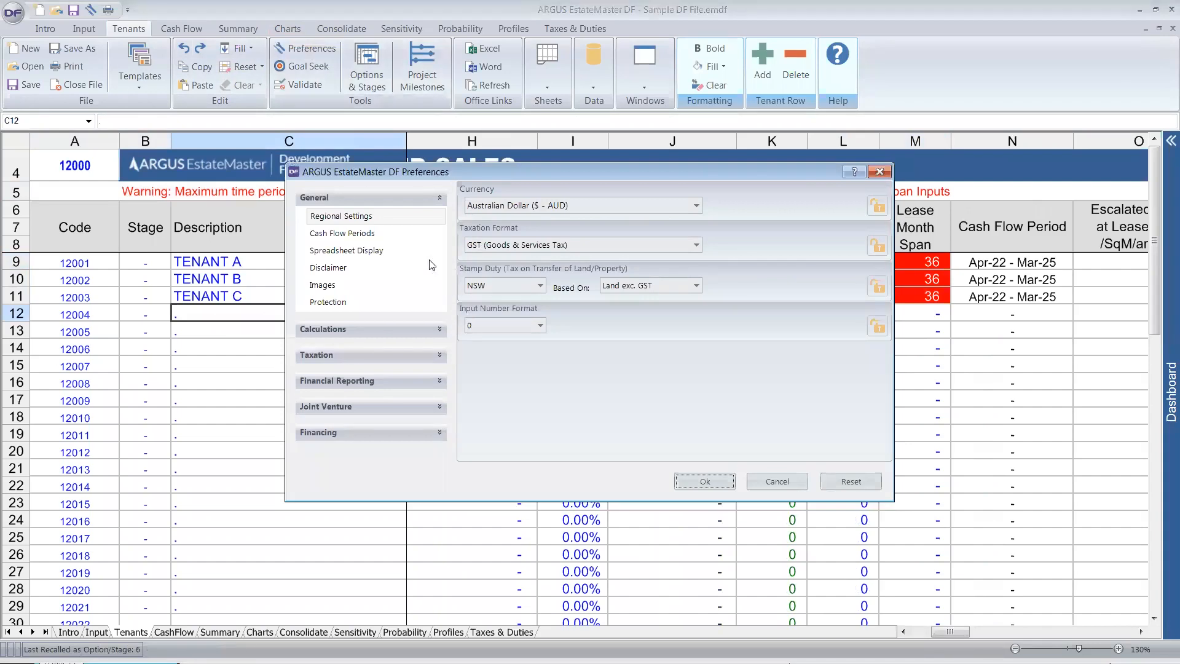
left_click(356, 233)
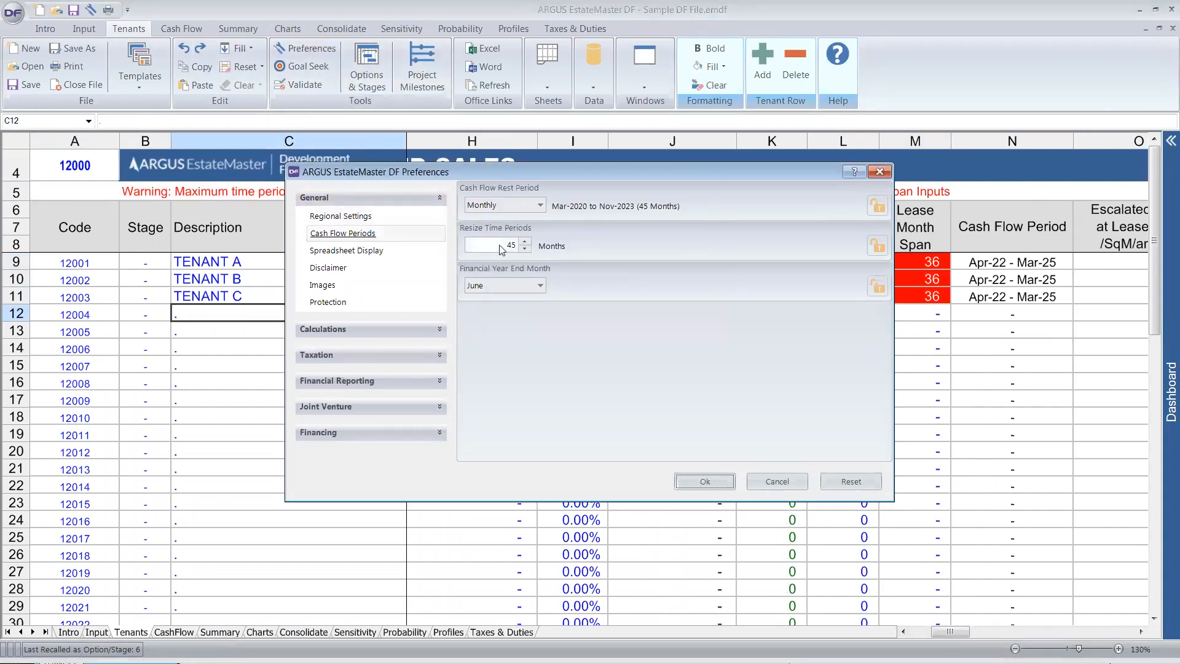
left_click(524, 242)
left_click(524, 242)
left_click(705, 485)
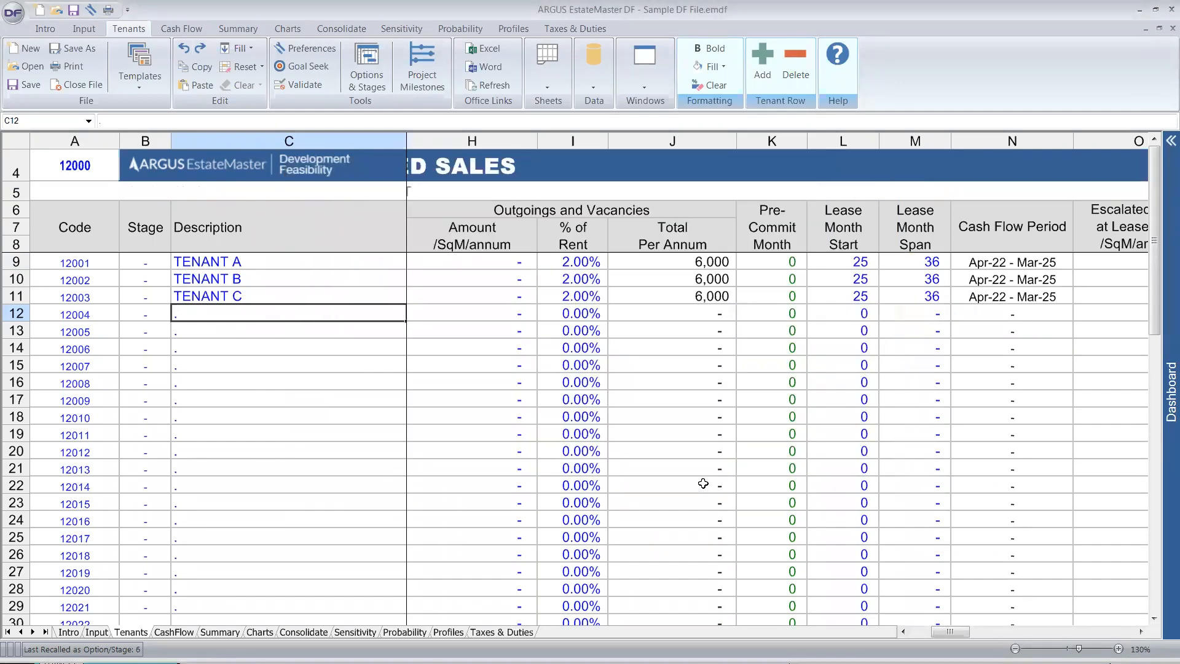
Step: Examine the tenants' further lease columns, from cash flow period through the yearly escalation rates to the letting fee
left_click(936, 314)
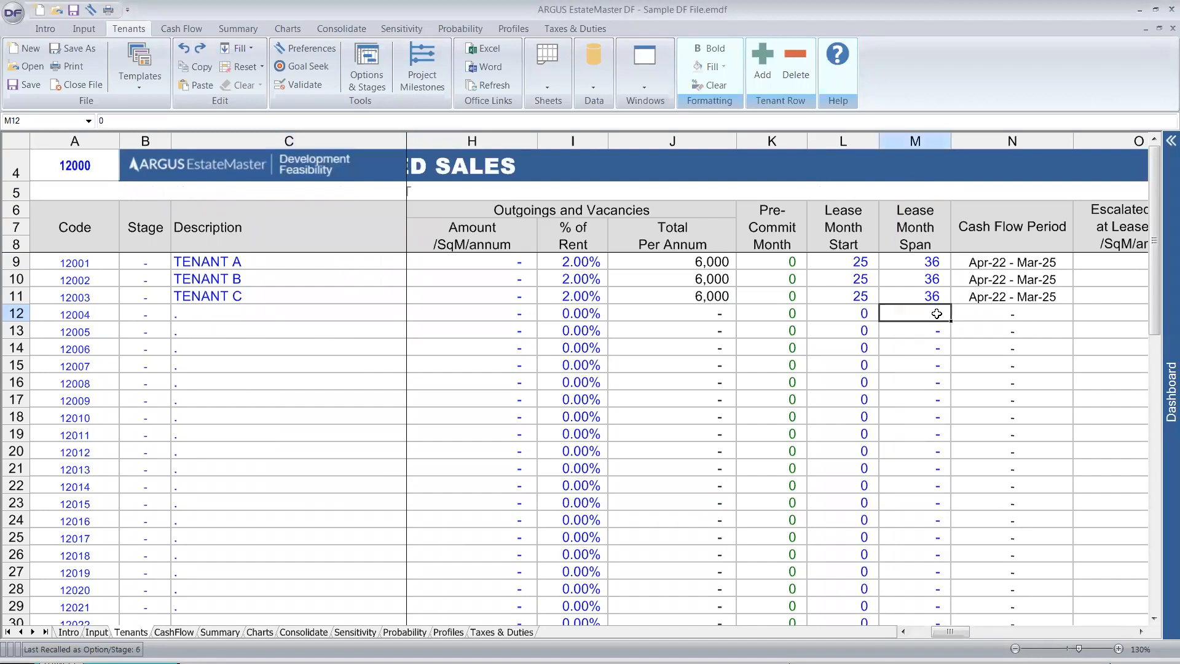
scroll(949, 310, "down", 1)
key("Right")
key("Right")
key("Right")
key("Right")
key("Right")
left_click_drag(931, 246, 1053, 279)
key("Right")
key("Right")
key("Right")
key("Right")
key("Right")
key("Right")
key("Right")
key("Right")
key("Right")
key("Right")
key("Right")
key("Right")
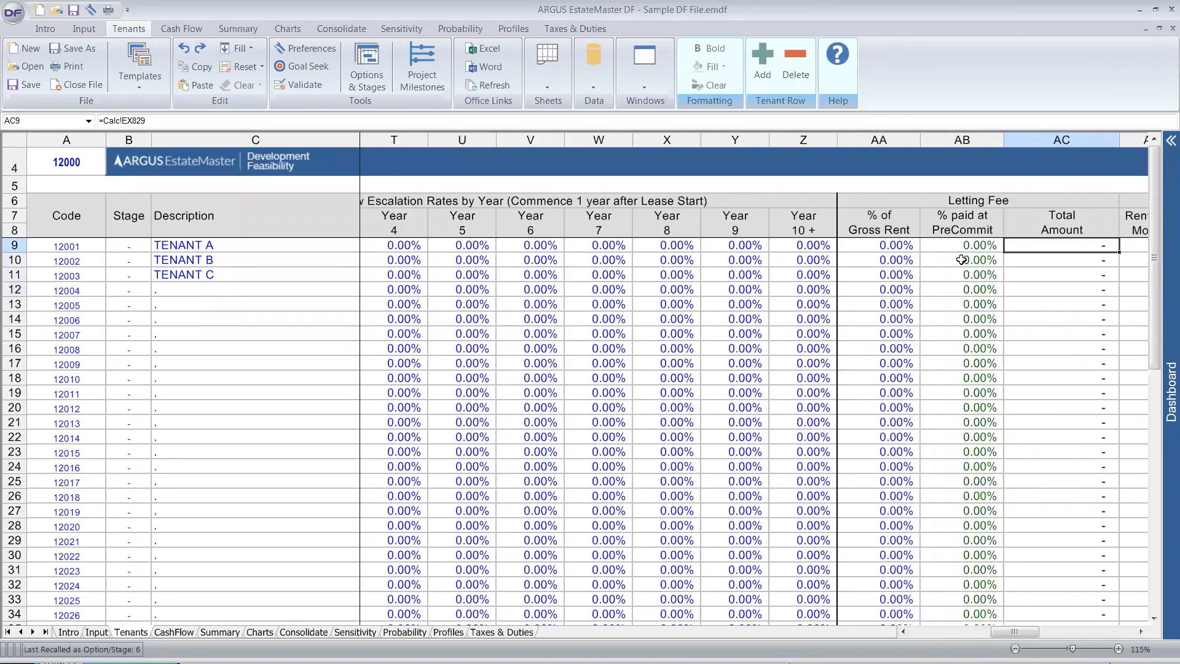
left_click_drag(901, 249, 893, 281)
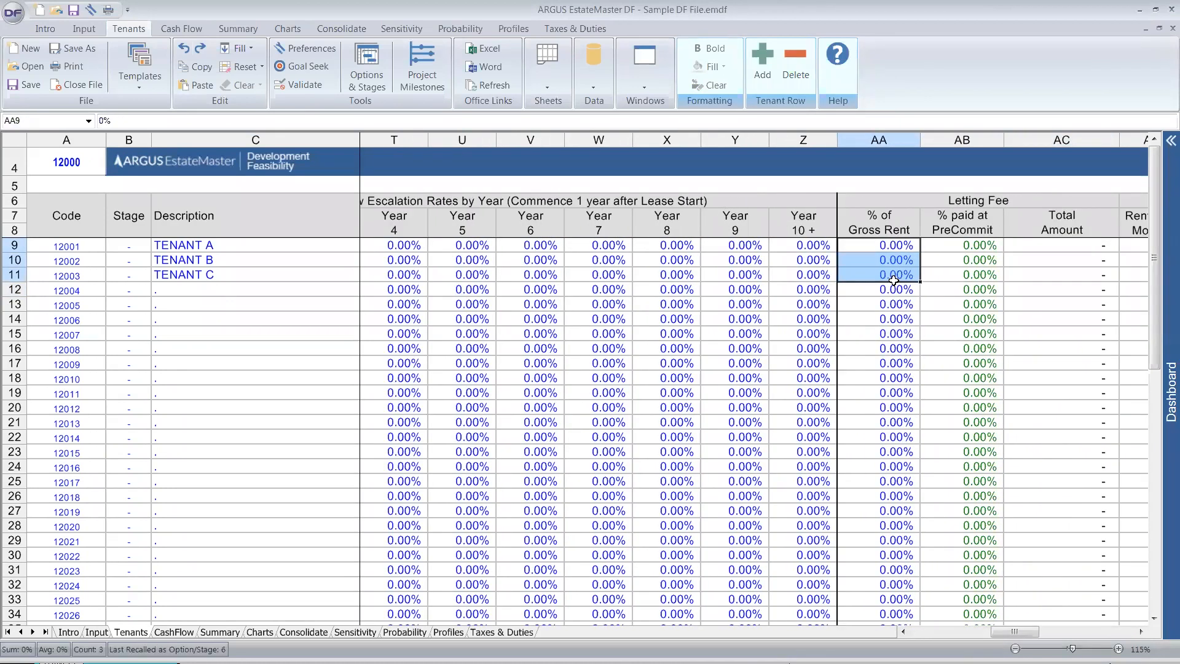
Step: Set the residual cap. rate of TENANT A, TENANT B and TENANT C to 5.5% each
left_click(890, 245)
key("Right")
key("Right")
key("Right")
key("Right")
key("Right")
key("Right")
key("Right")
key("Right")
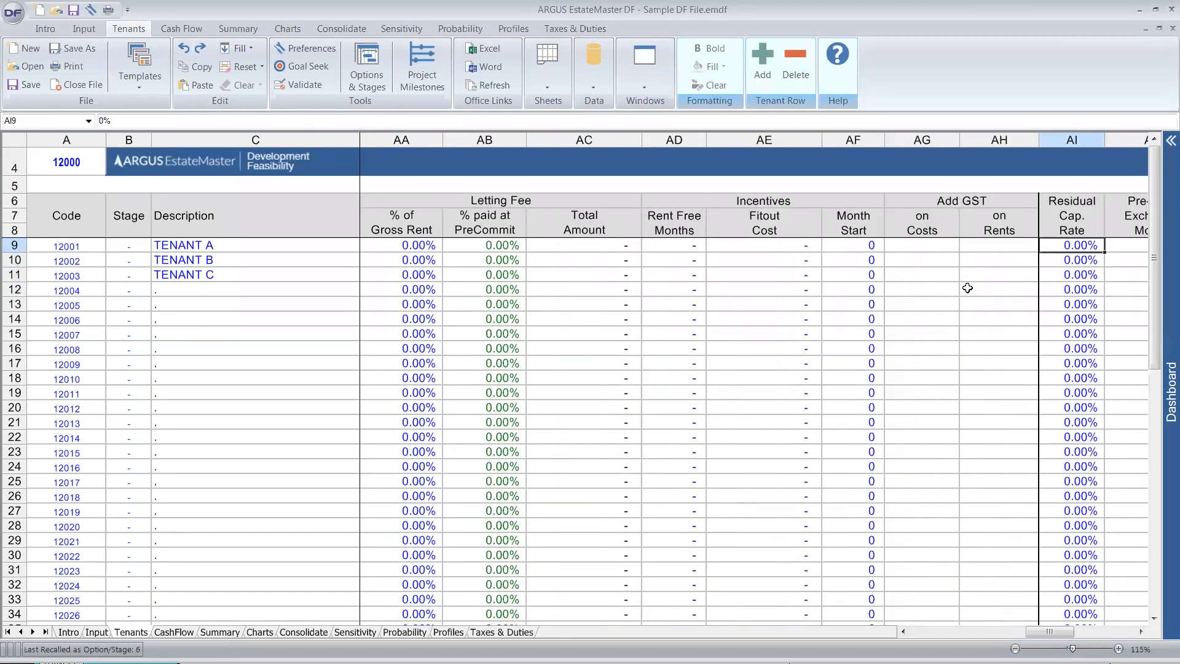
type("5.5")
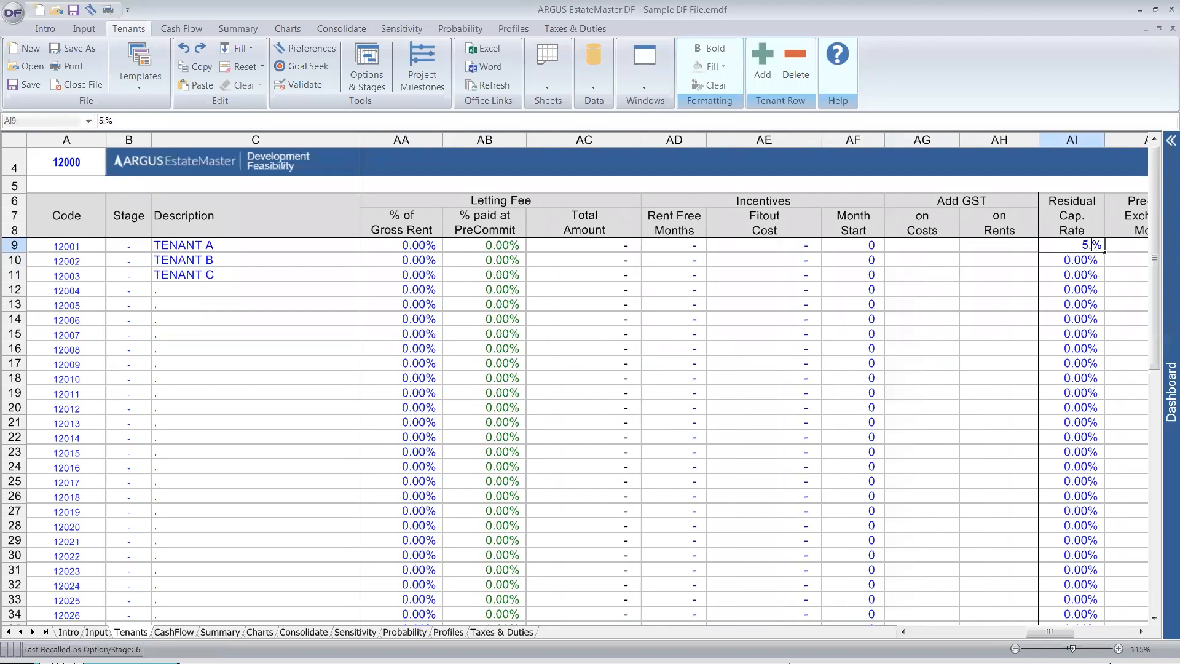
key("Return")
type("5.5")
key("Return")
type("5.5")
key("Return")
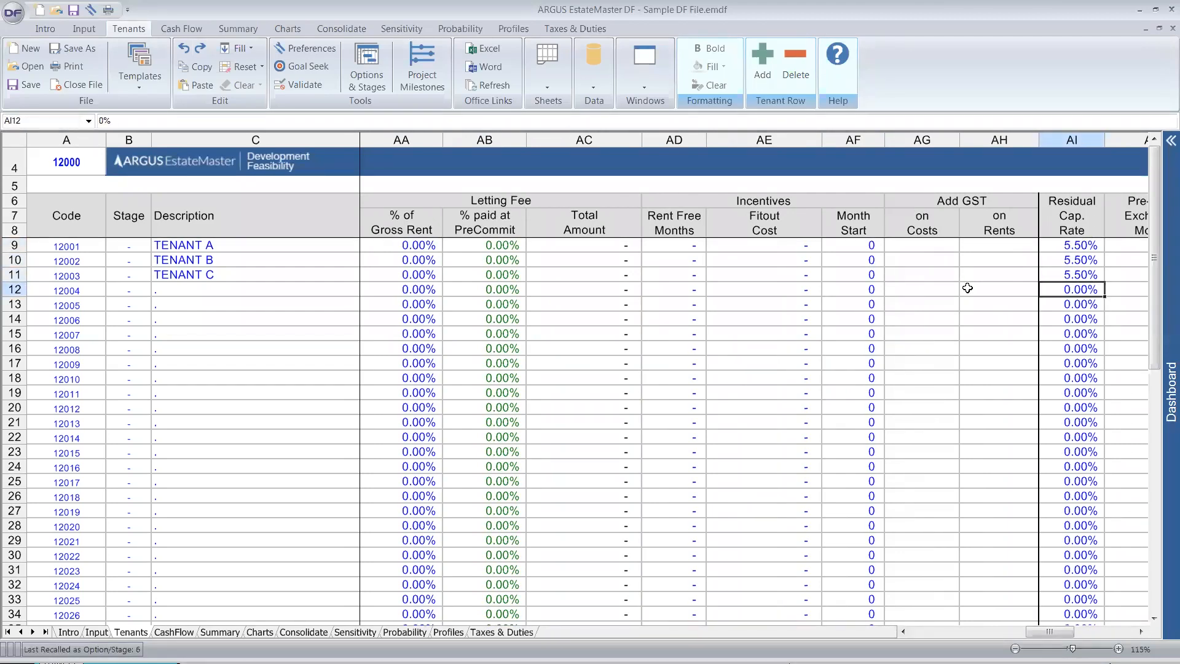
left_click_drag(1060, 246, 1074, 277)
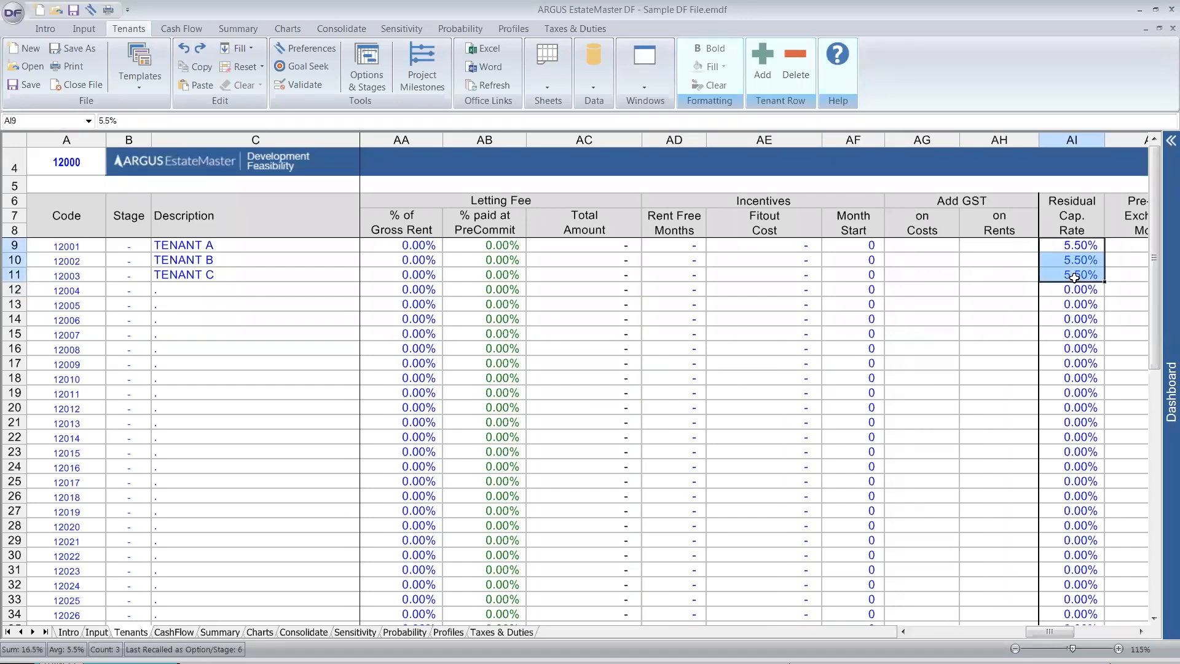
Step: Examine the Capitalised Sales totals carried from the tenants into the sales section of the main inputs
left_click(105, 633)
scroll(516, 461, "up", 6)
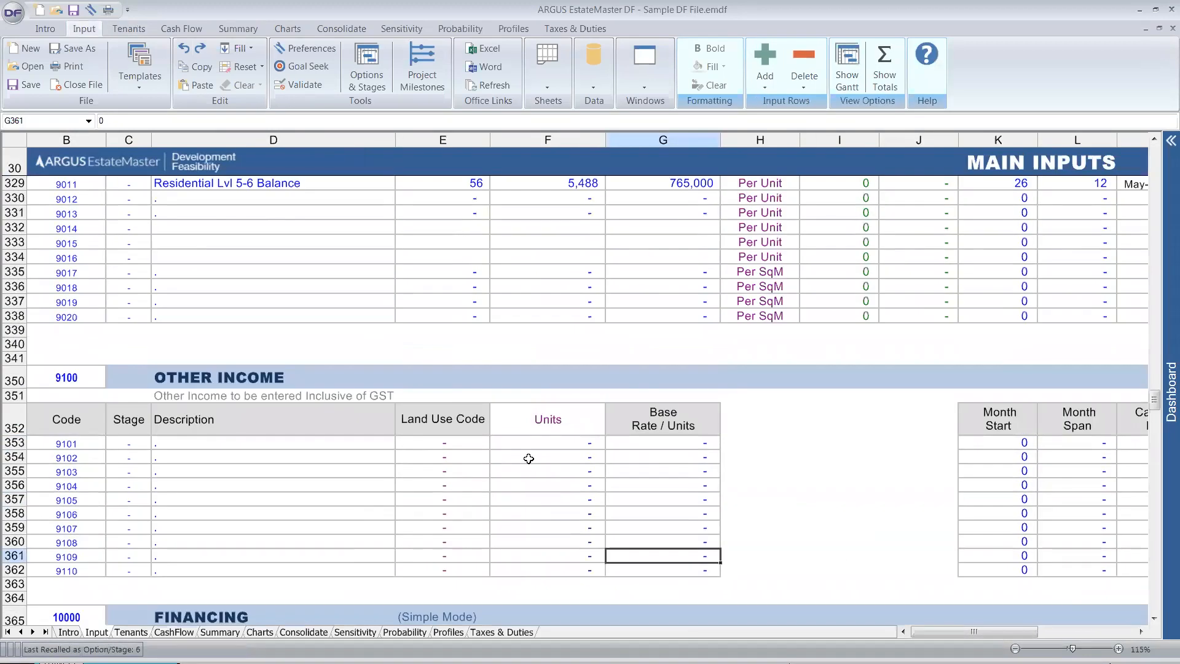
left_click(1096, 423)
key("Right")
key("Right")
key("Right")
key("Right")
key("Right")
key("Right")
key("Right")
key("Right")
key("Right")
key("Right")
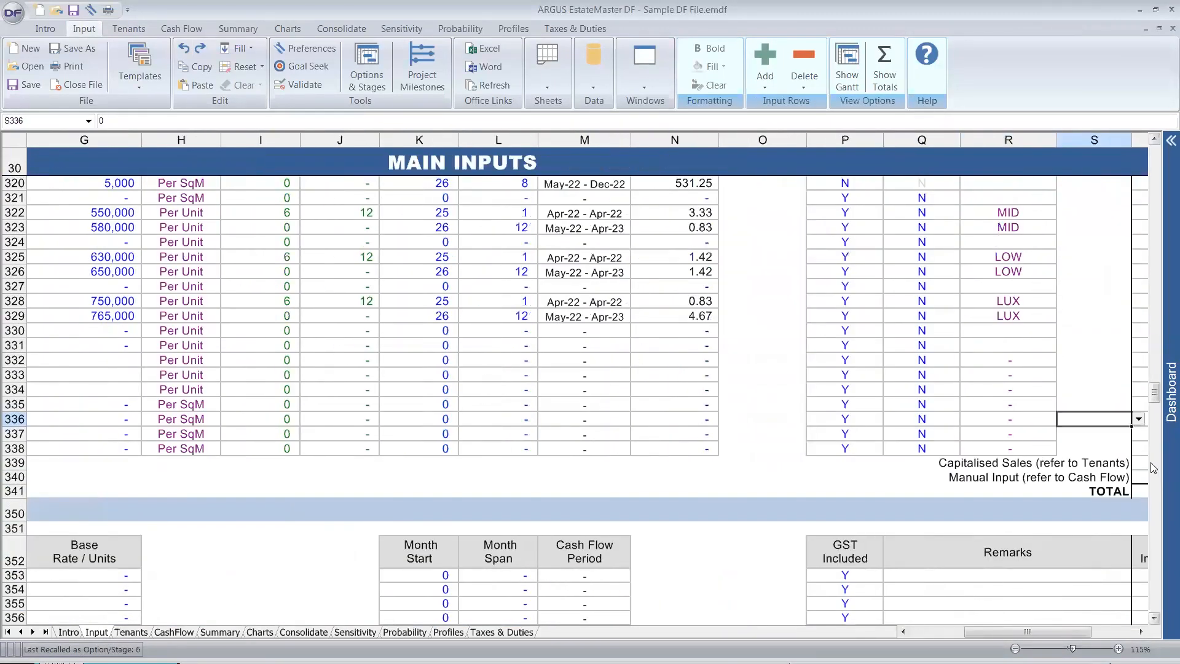
left_click_drag(1089, 461, 857, 464)
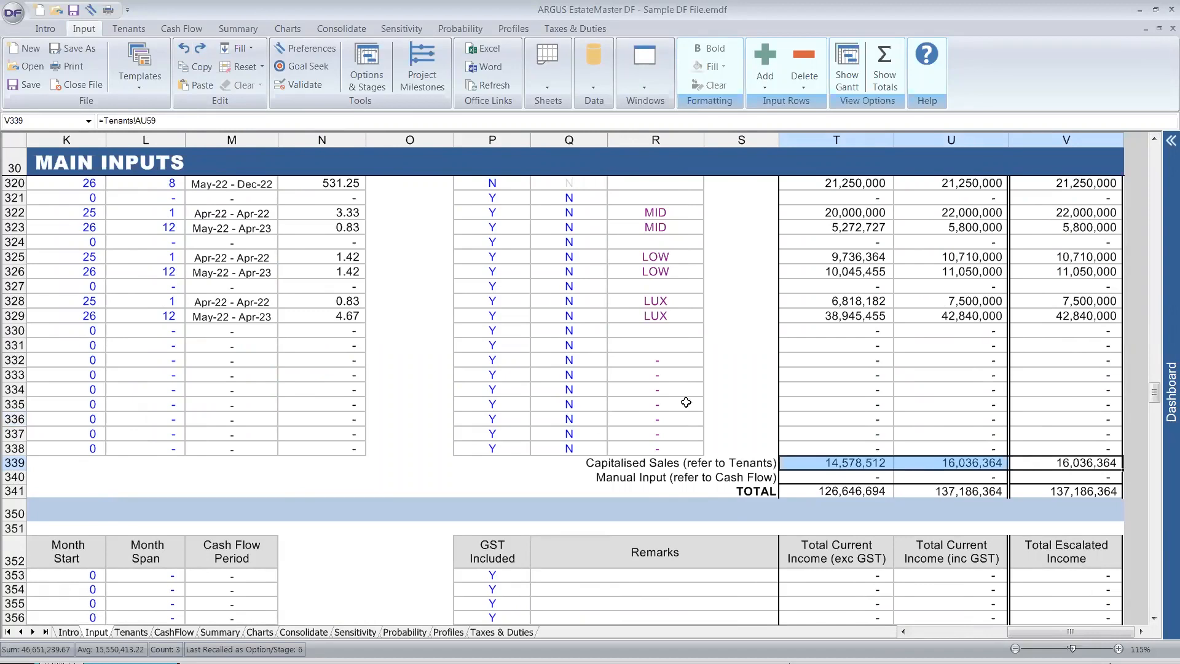
Step: Examine the gross rental income and its average yield in the Summary of Project Returns
left_click(237, 29)
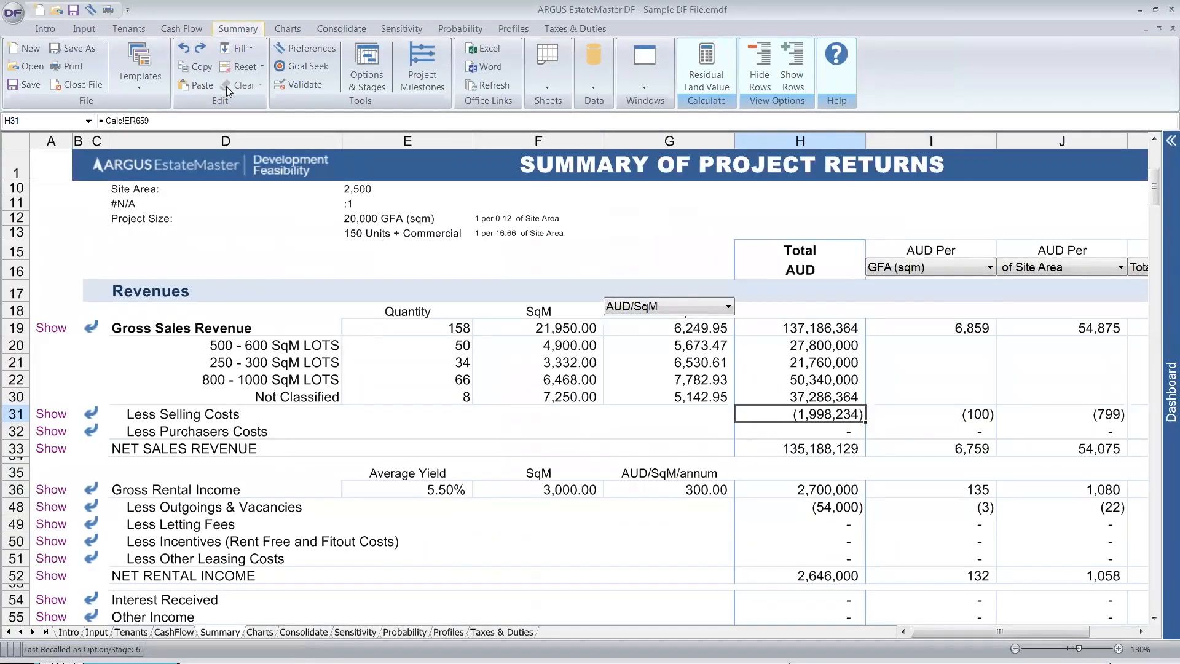
scroll(303, 353, "down", 2)
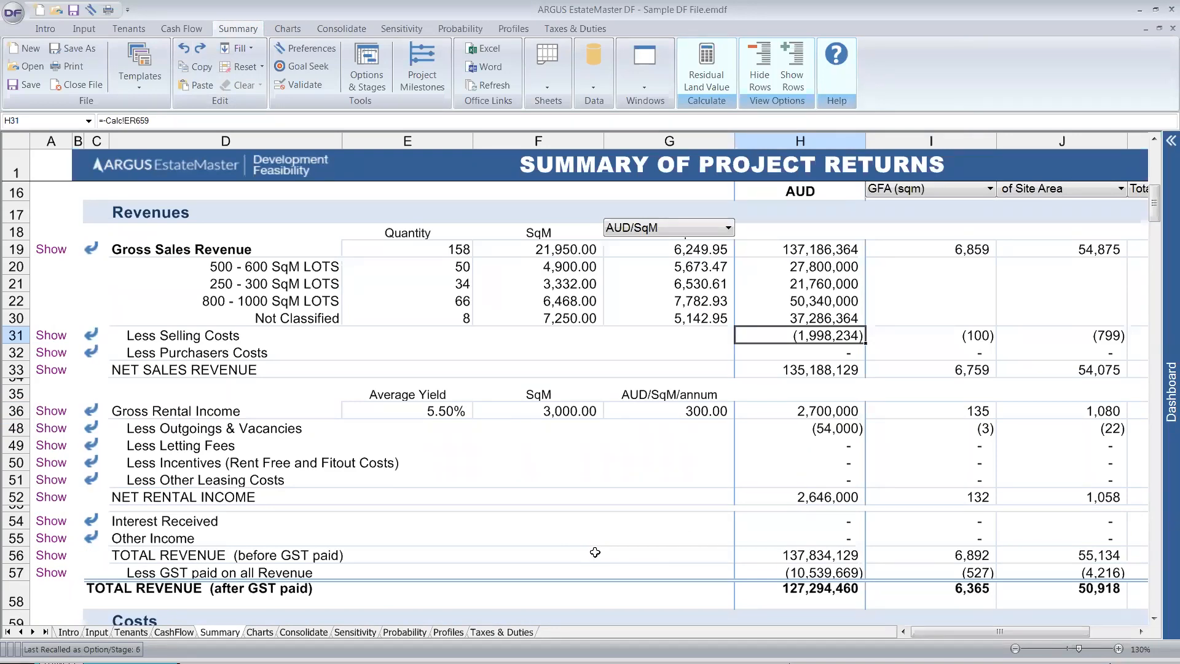
left_click(372, 414)
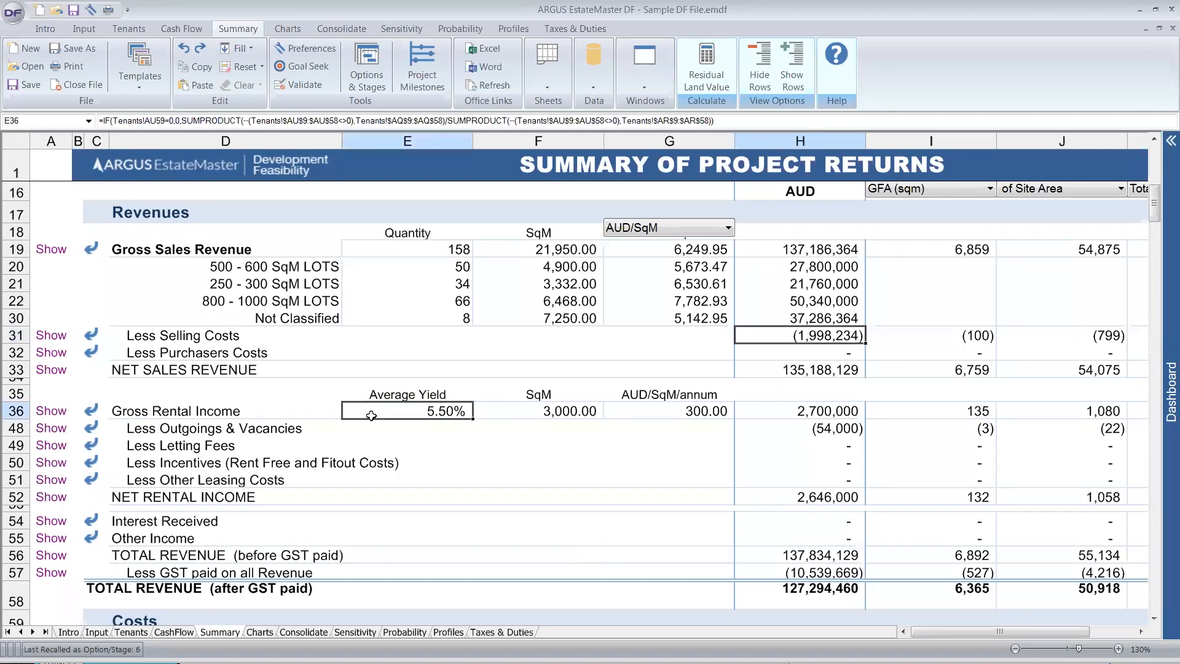
Step: Clear the residual cap. rates of TENANT A, TENANT B and TENANT C in the tenants sheet
left_click(123, 31)
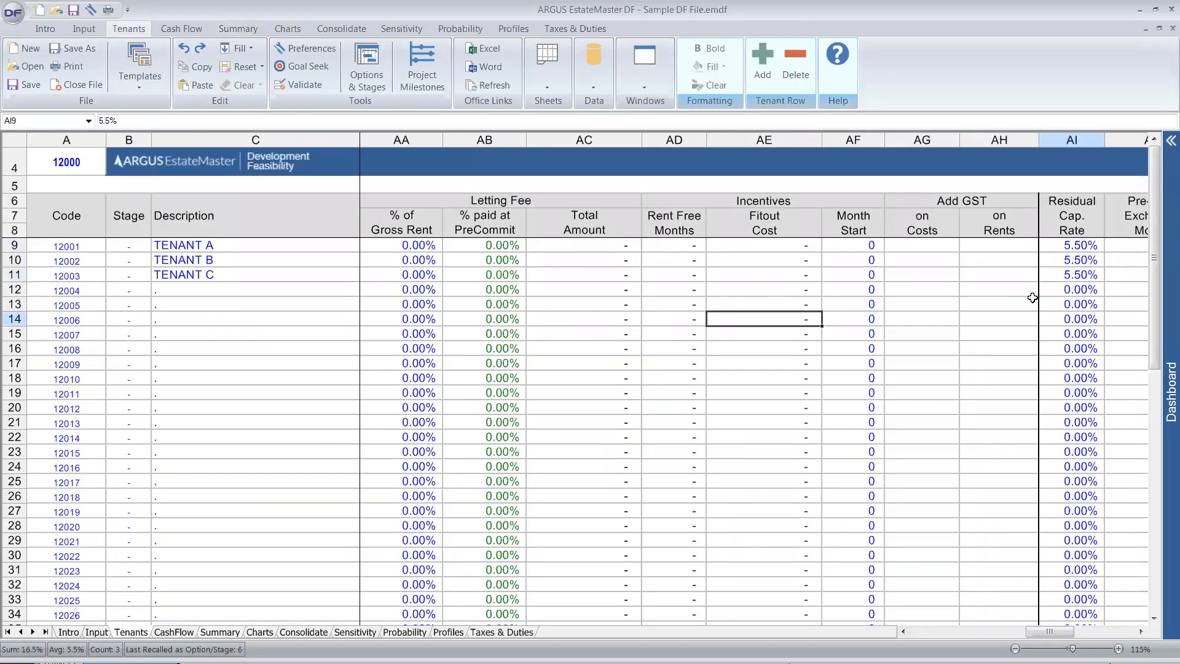
left_click_drag(1066, 274, 1068, 245)
key("Delete")
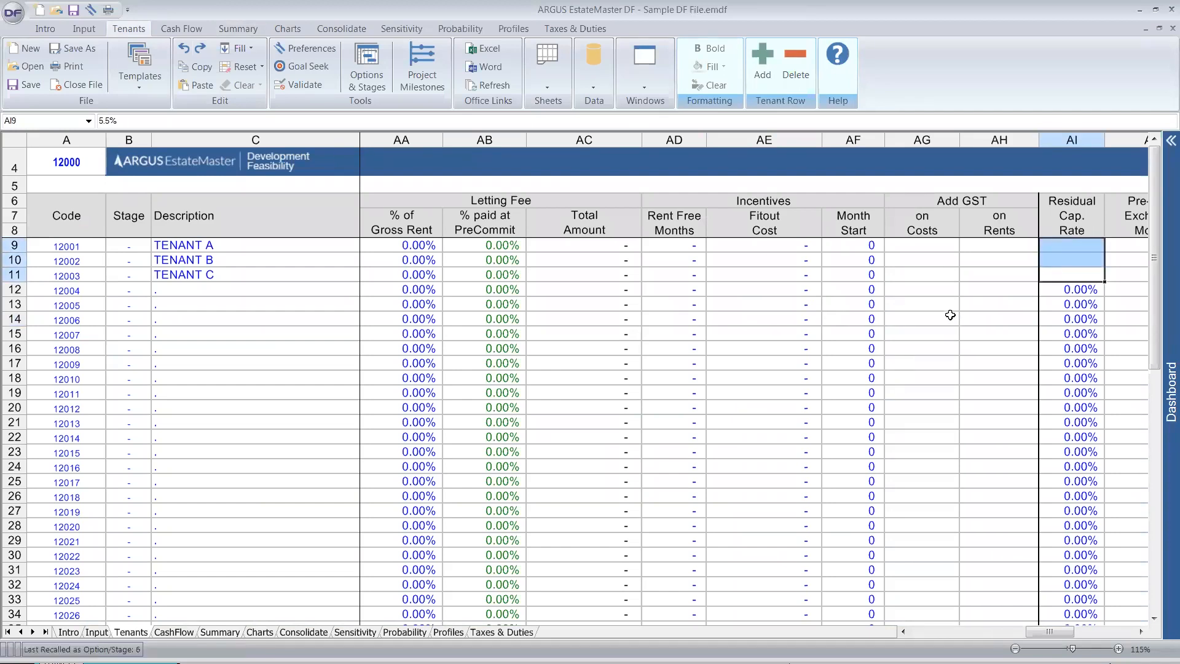
Step: Replace the descriptions of codes 12001 to 12003 with 1 BED 1 BTH, 2 BED 1 BTH and 3 BED 2 BTH
key("Home")
left_click_drag(225, 252, 231, 269)
key("Delete")
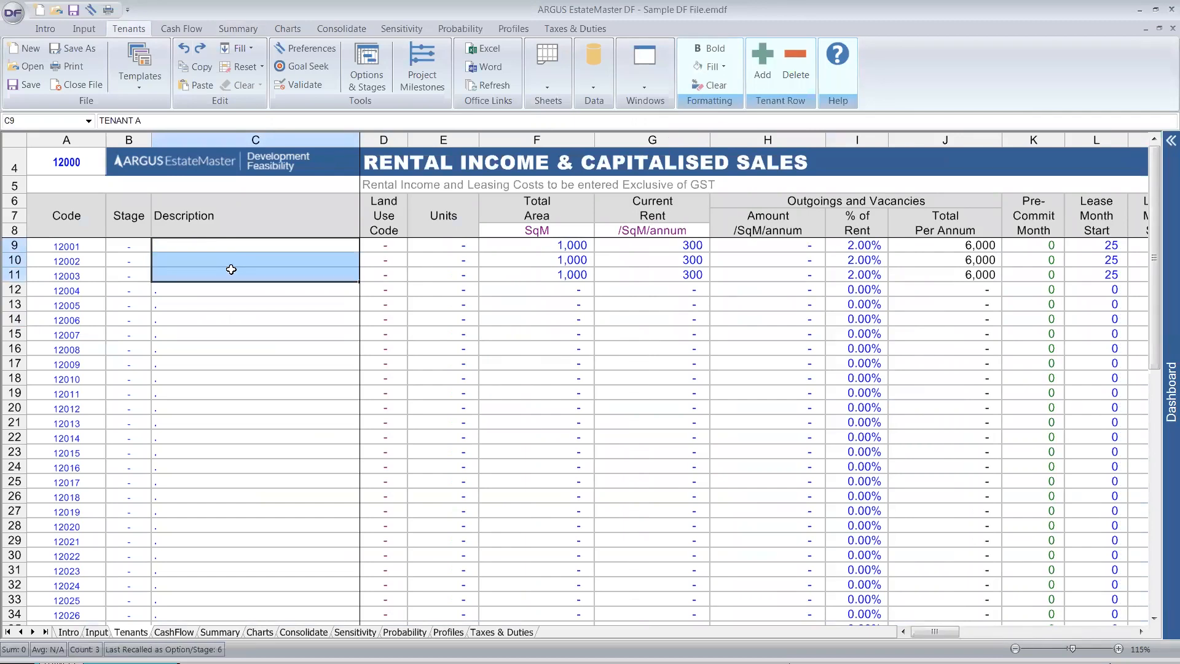
left_click(226, 248)
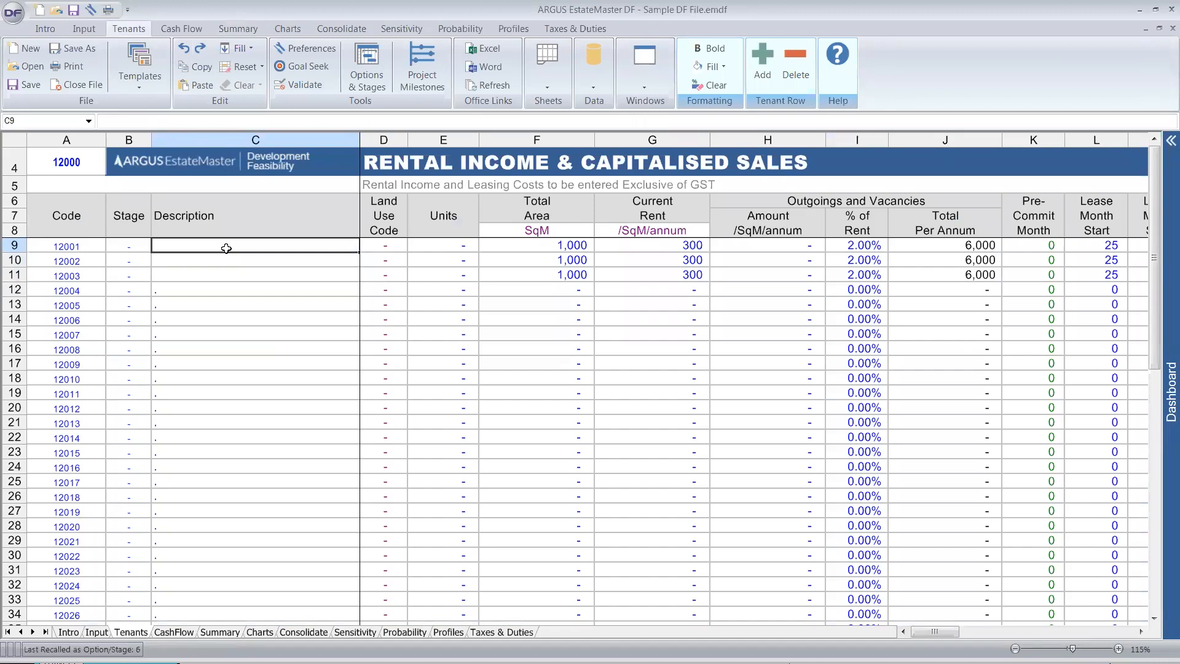
type("1 BED")
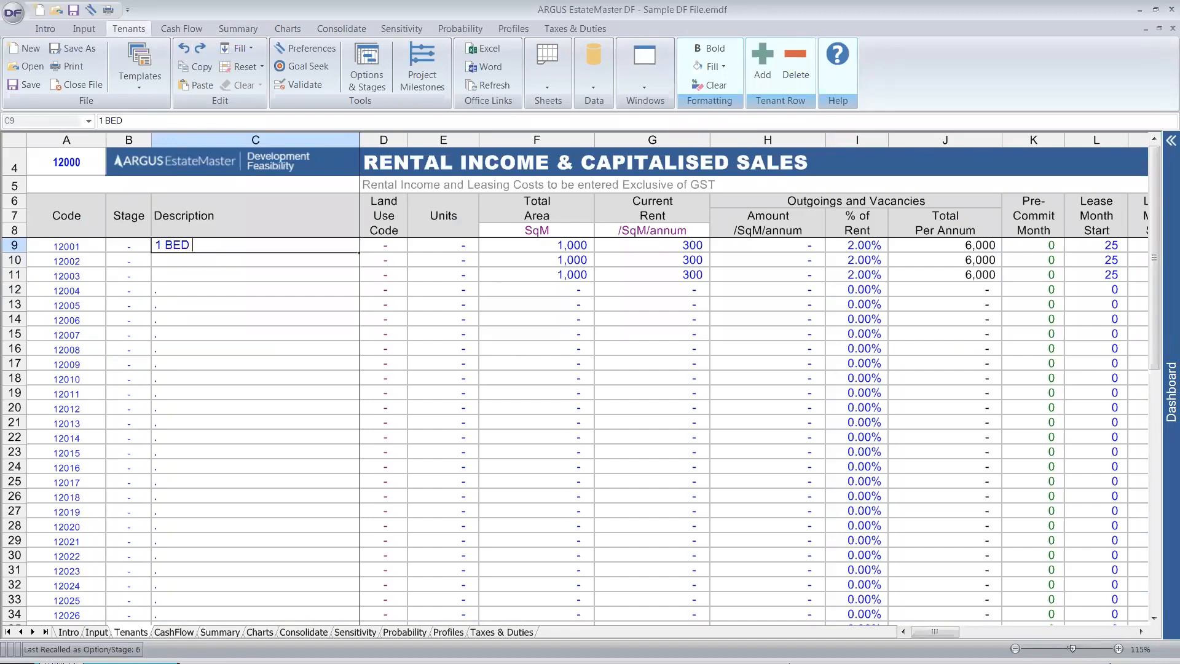
key("BackSpace")
key("BackSpace")
type("ED 1 BTH")
key("Return")
type("2 BED 1 BTH")
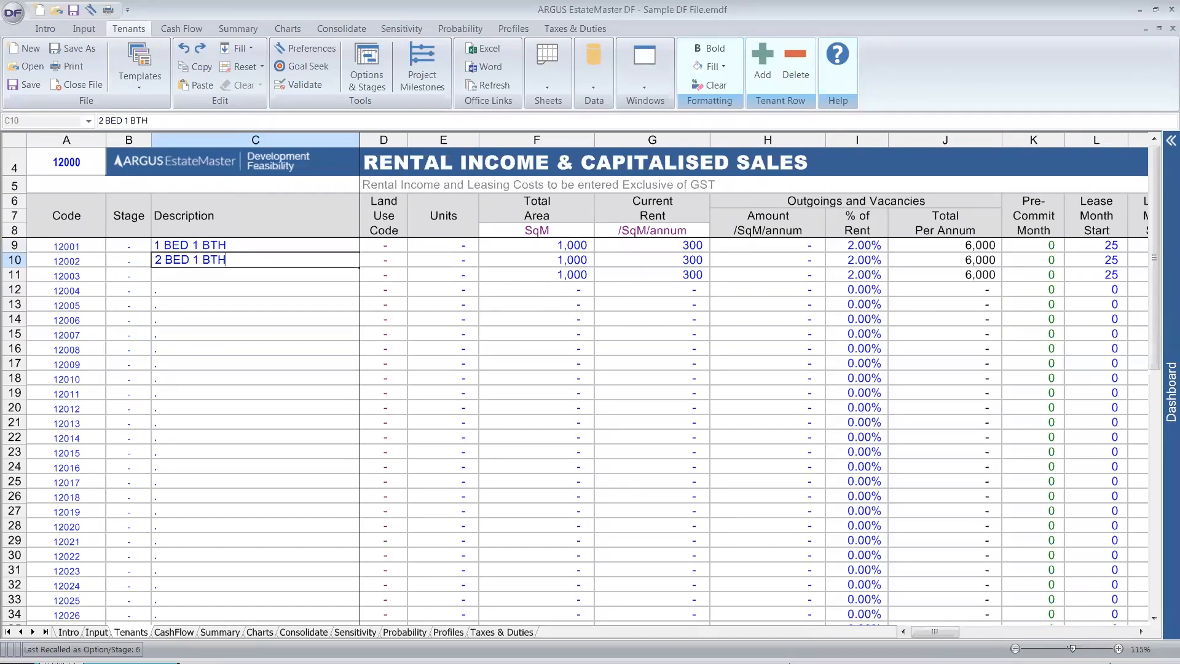
key("Return")
type("3")
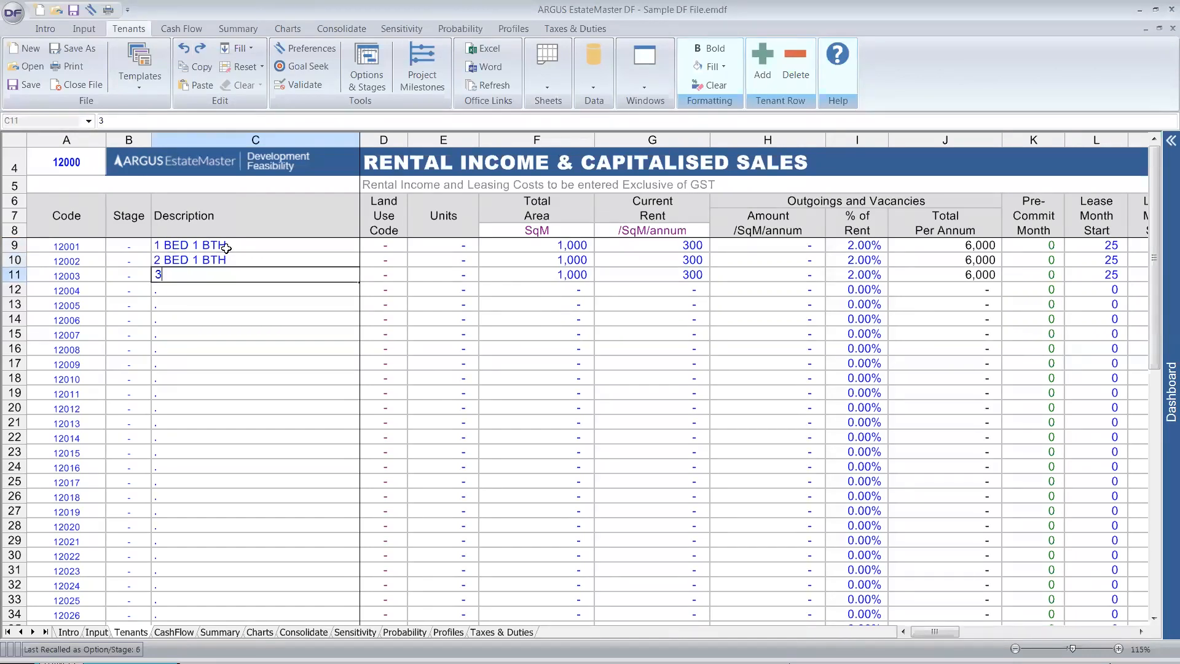
type(" BED 2 BTH")
Step: Clear the total area values of the 1 BED 1 BTH, 2 BED 1 BTH and 3 BED 2 BTH rows
key("Right")
key("Right")
key("Right")
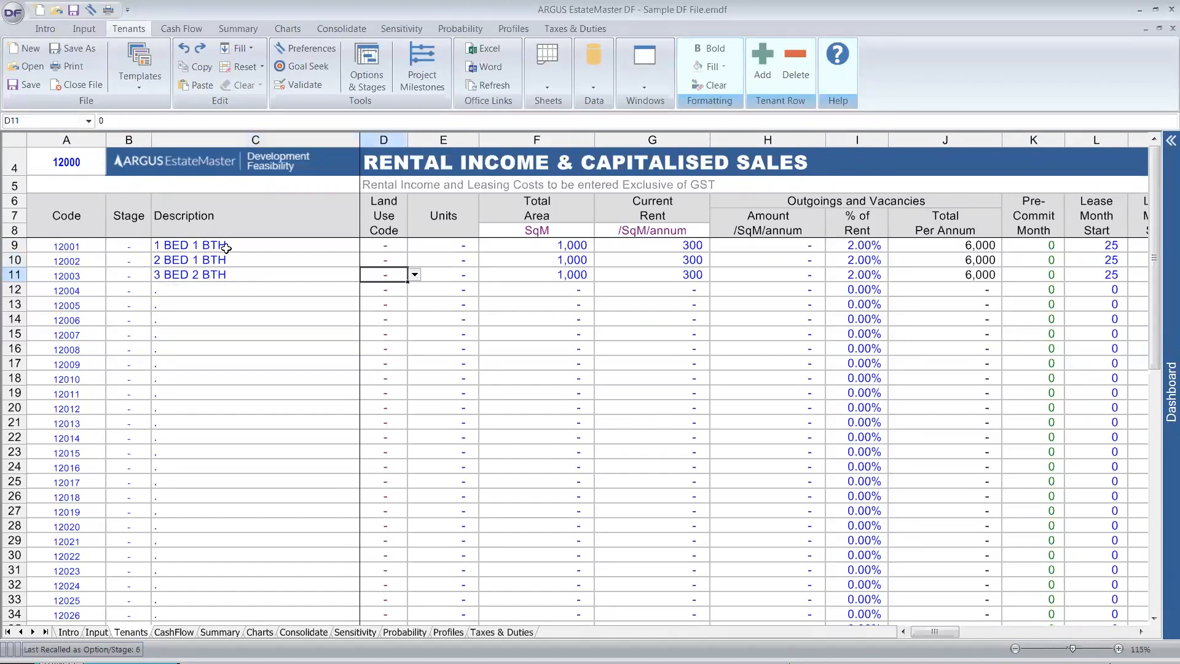
key("Up")
key("Up")
key("shift+Down")
key("shift+Down")
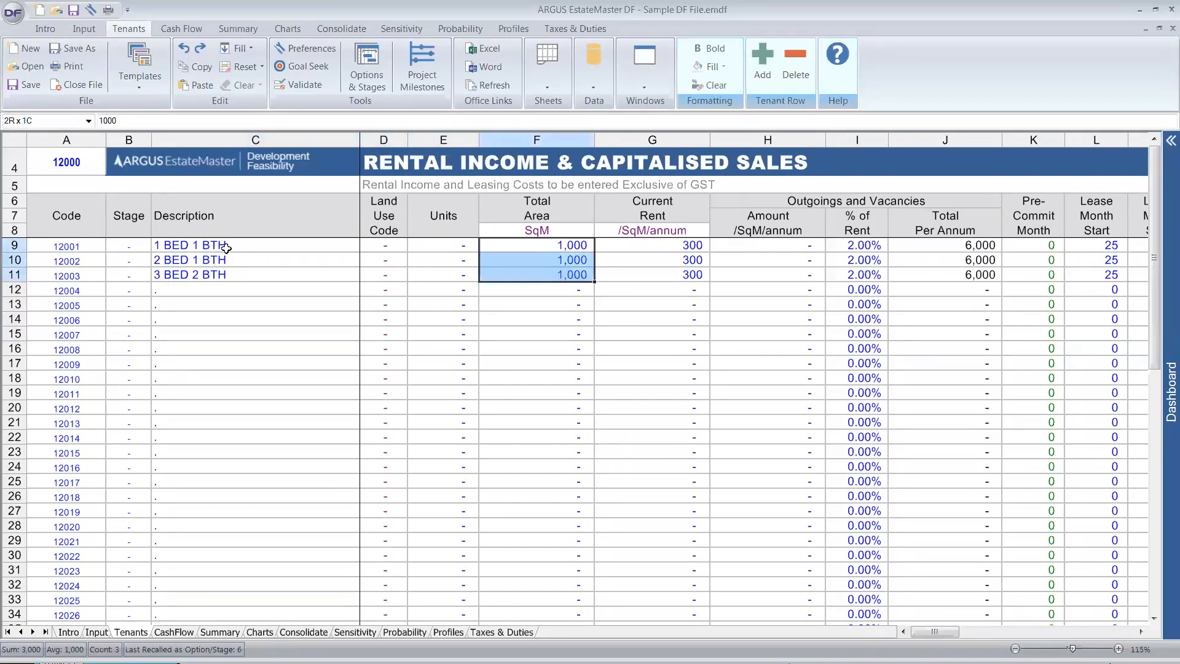
key("Delete")
key("Right")
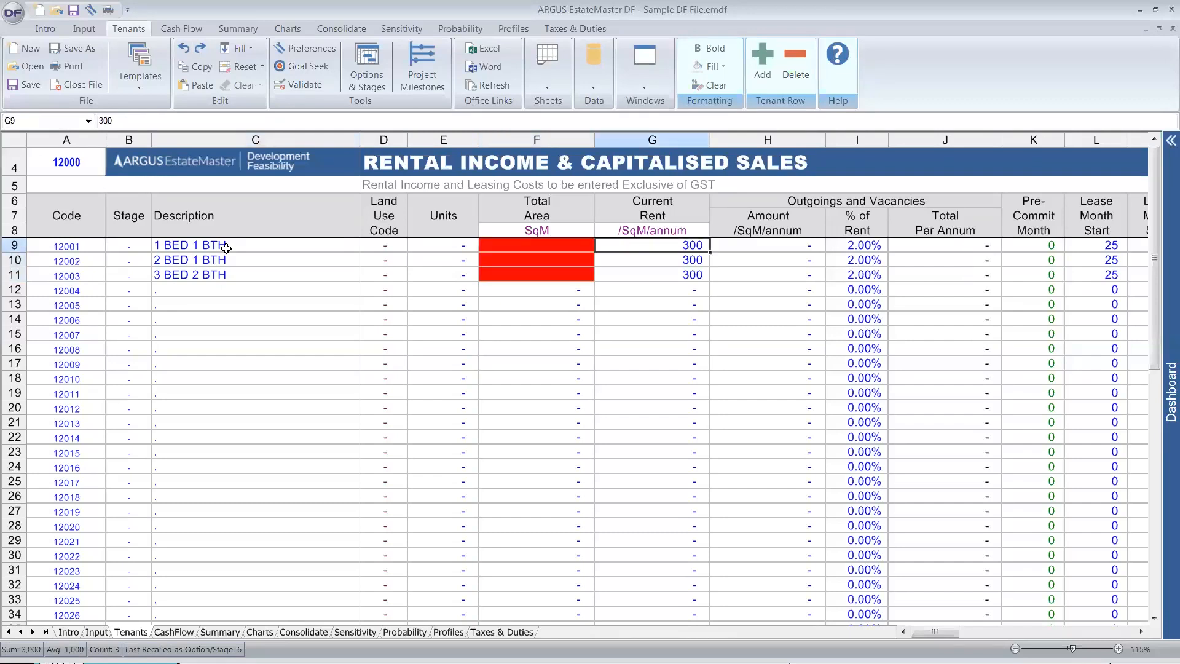
Step: Change the basis of the current rent in the tenants sheet to /Unit/week
left_click(648, 234)
left_click(716, 230)
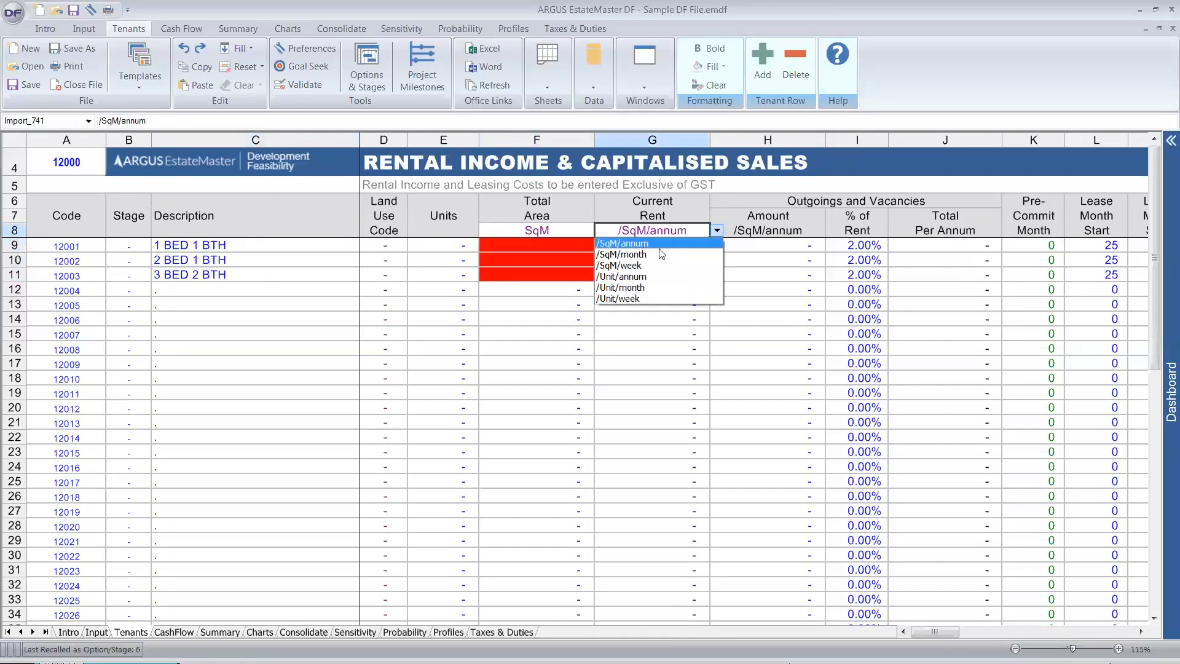
left_click(633, 299)
Step: Enter 20, 30 and 20 units for the 1 BED 1 BTH, 2 BED 1 BTH and 3 BED 2 BTH rows
left_click(459, 246)
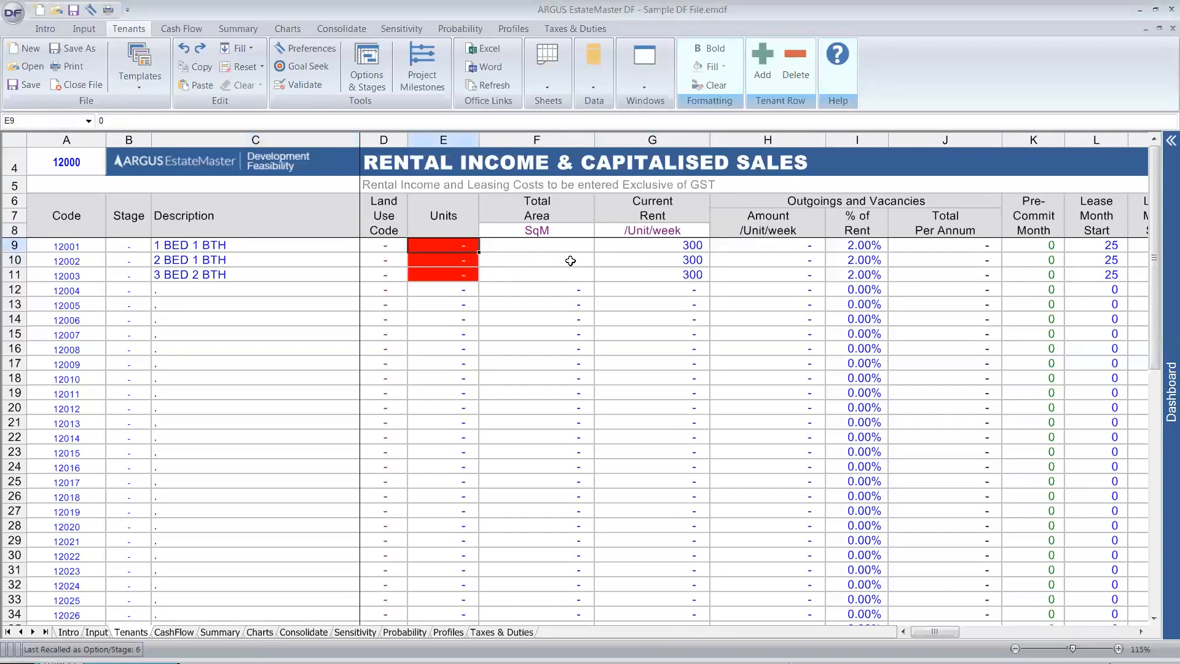
type("20")
key("Return")
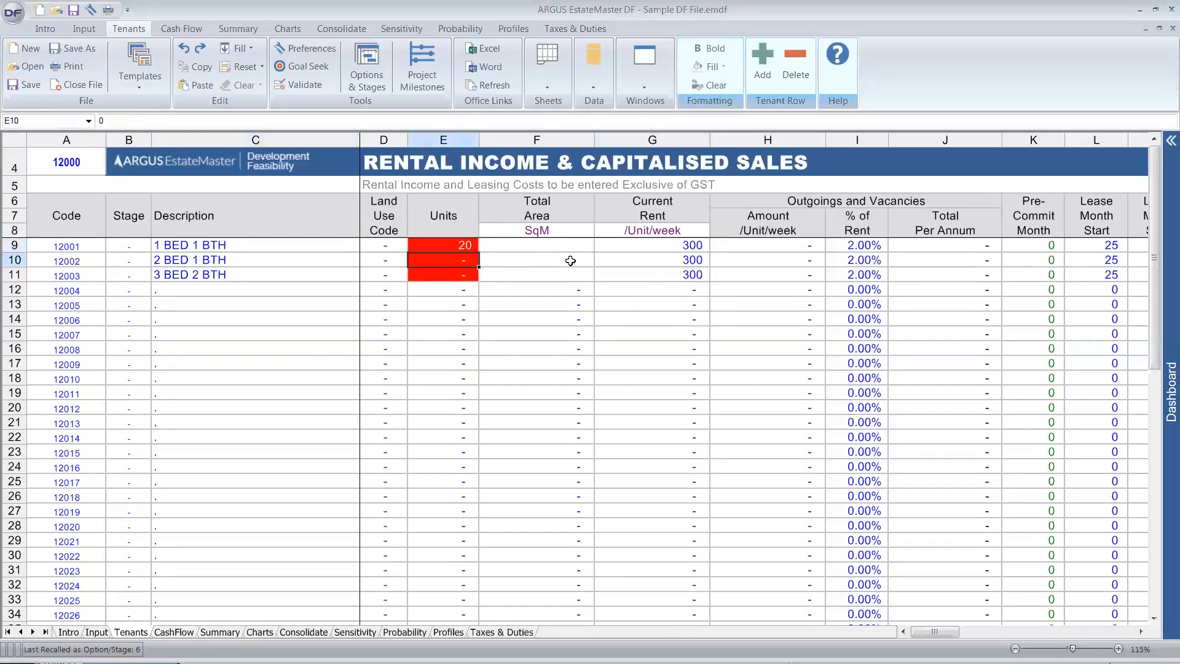
type("30")
key("Return")
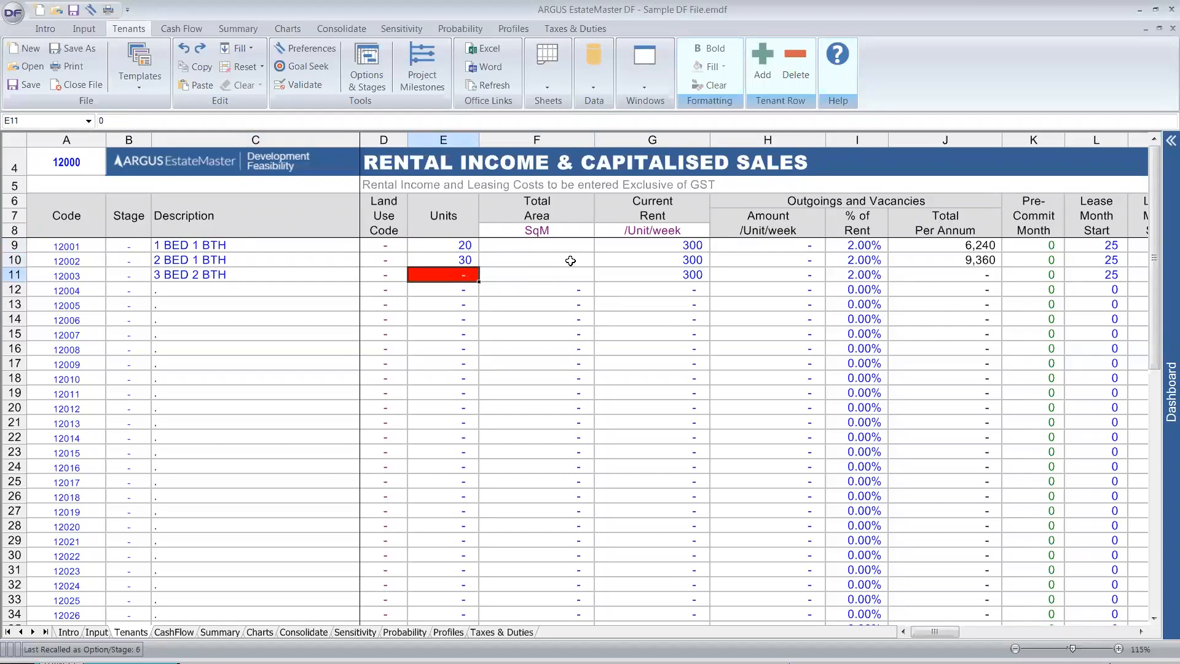
type("20")
key("Return")
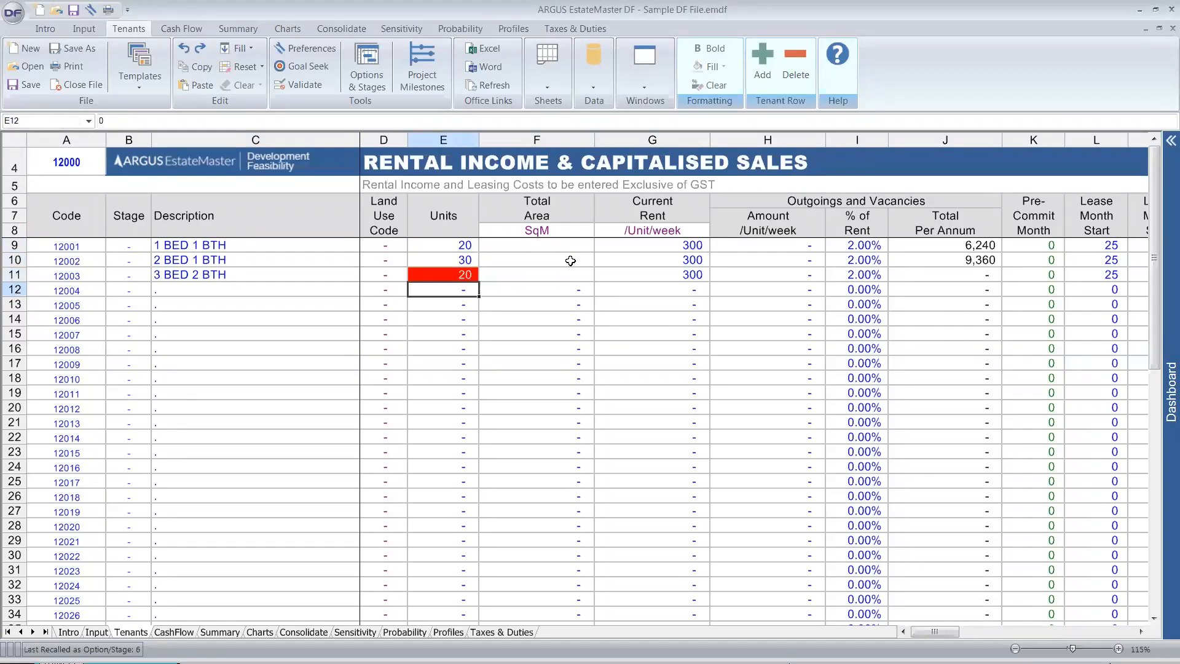
Step: Set the current weekly rent per unit to 400 for 2 BED 1 BTH and 500 for 3 BED 2 BTH
key("Up")
key("Up")
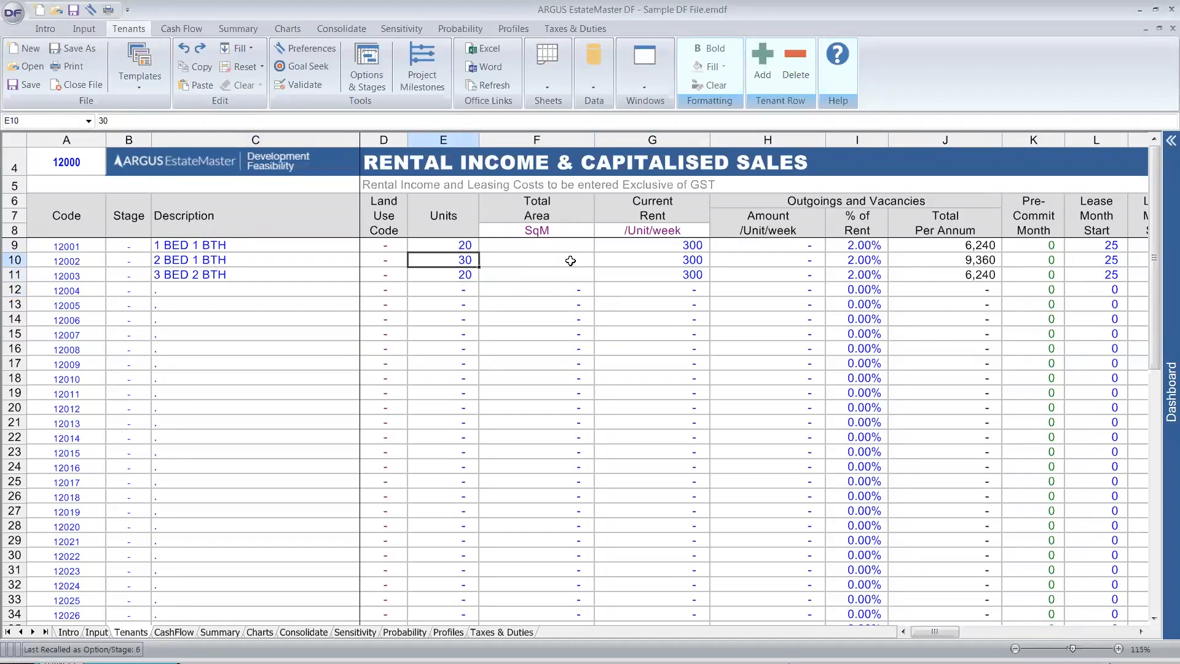
key("Right")
key("Right")
key("Up")
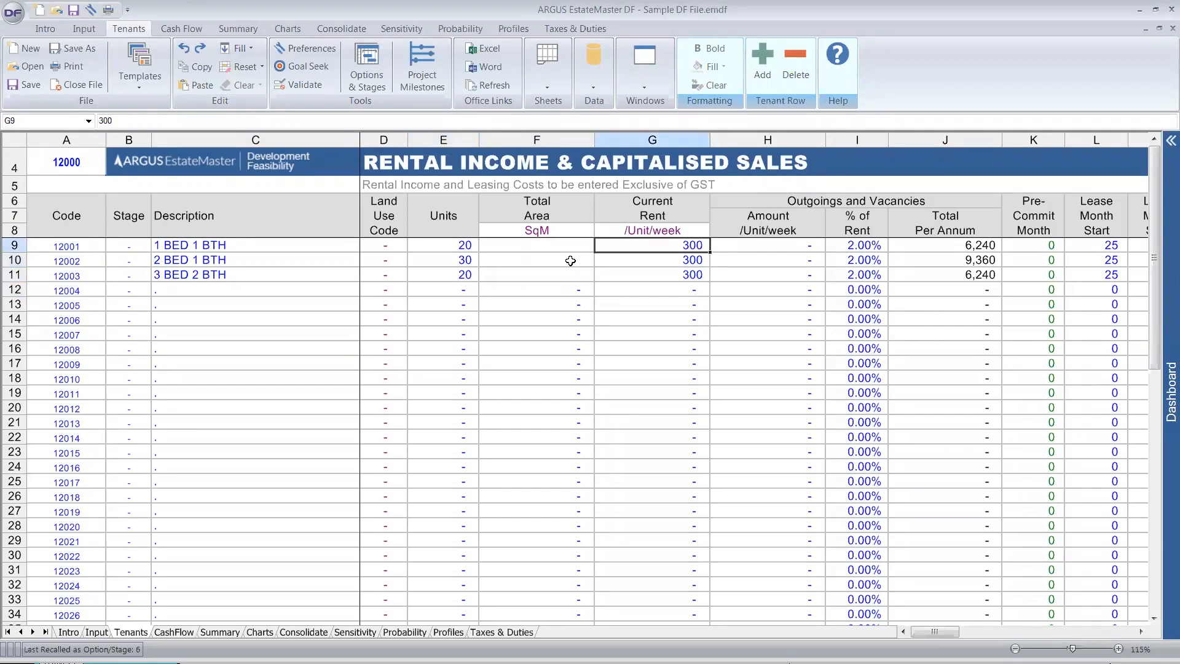
key("Down")
type("400")
key("Return")
type("500")
key("Return")
key("Up")
key("Left")
key("Left")
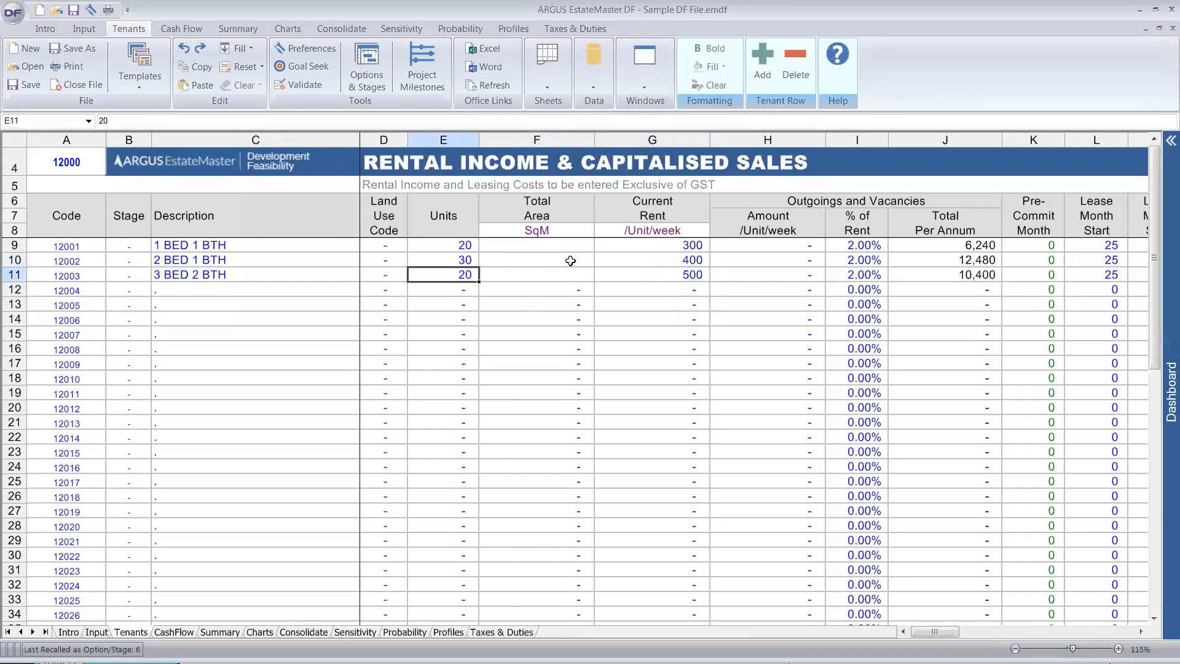
key("Right")
key("Right")
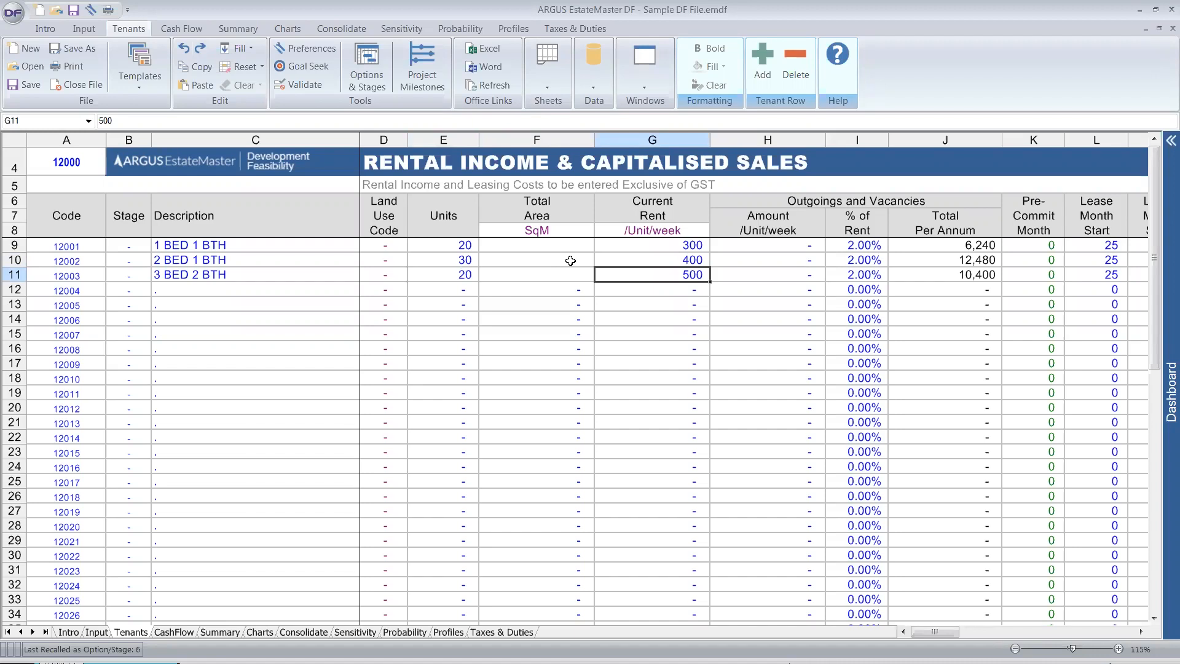
Step: Examine the equity and senior loan settings in the Financing section of the main inputs
left_click(68, 30)
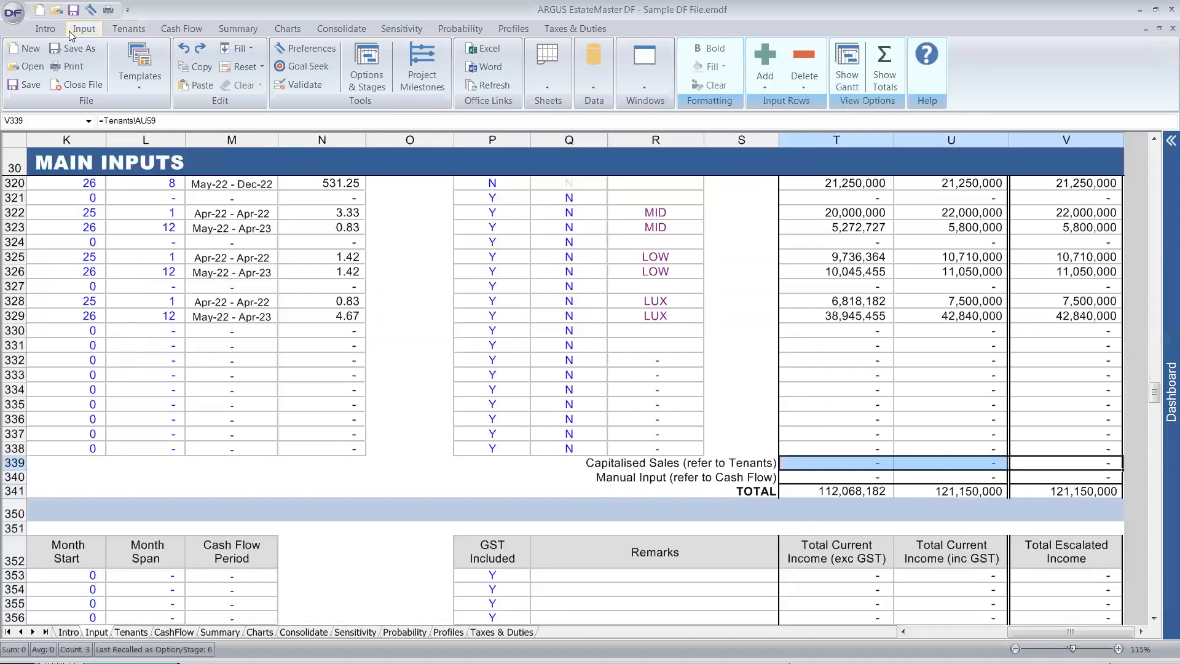
left_click(332, 329)
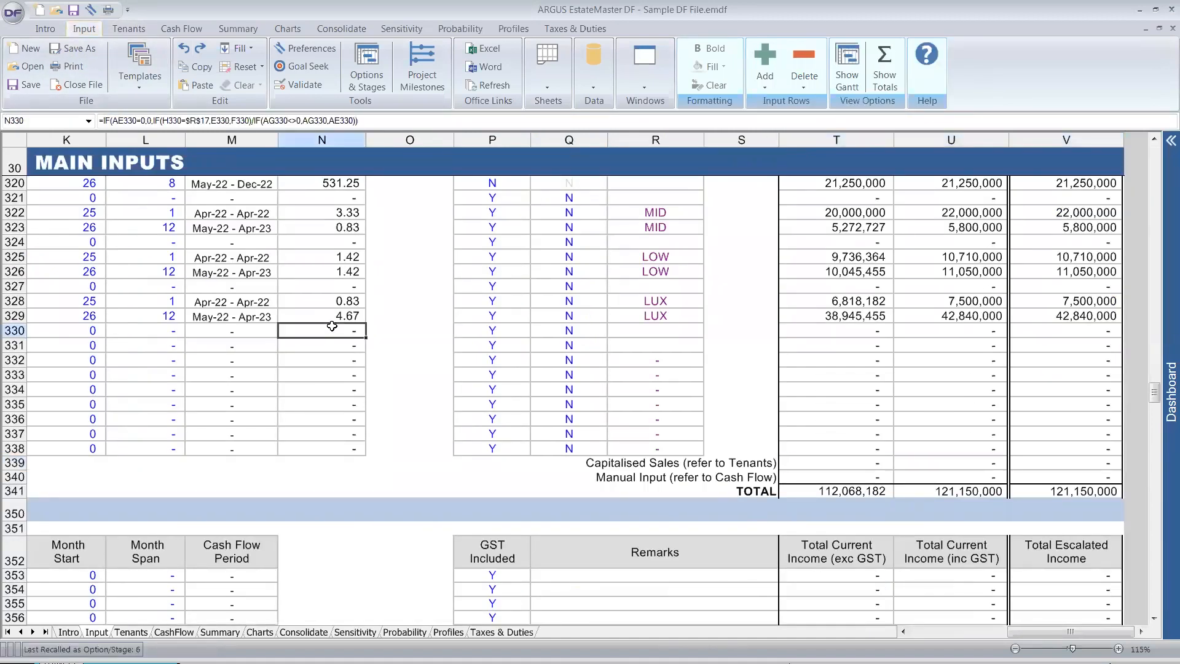
key("Home")
scroll(294, 333, "up", 4)
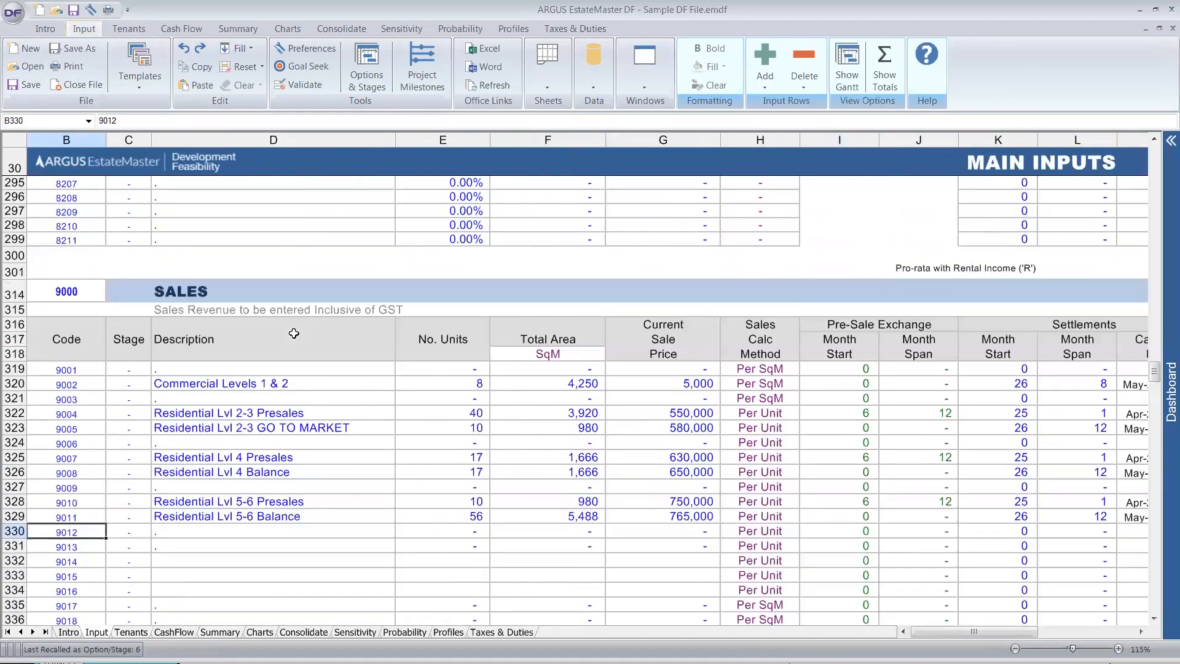
scroll(294, 334, "down", 8)
scroll(294, 337, "down", 7)
scroll(295, 336, "up", 6)
scroll(295, 335, "down", 1)
scroll(295, 335, "down", 5)
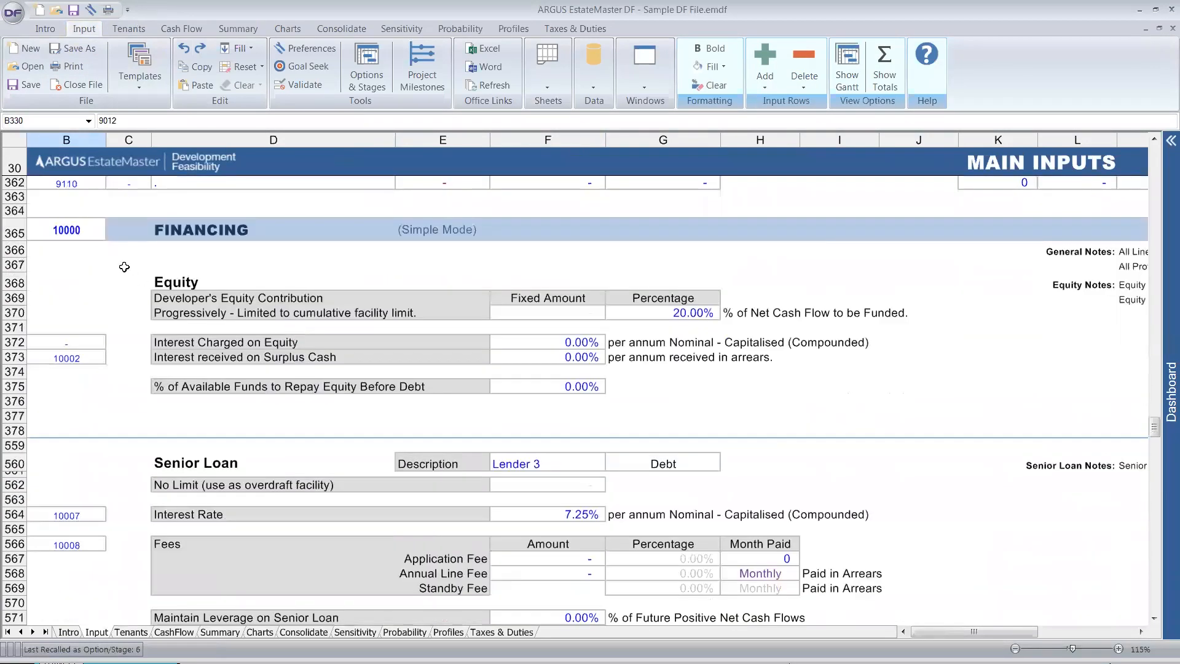
left_click_drag(101, 220, 878, 586)
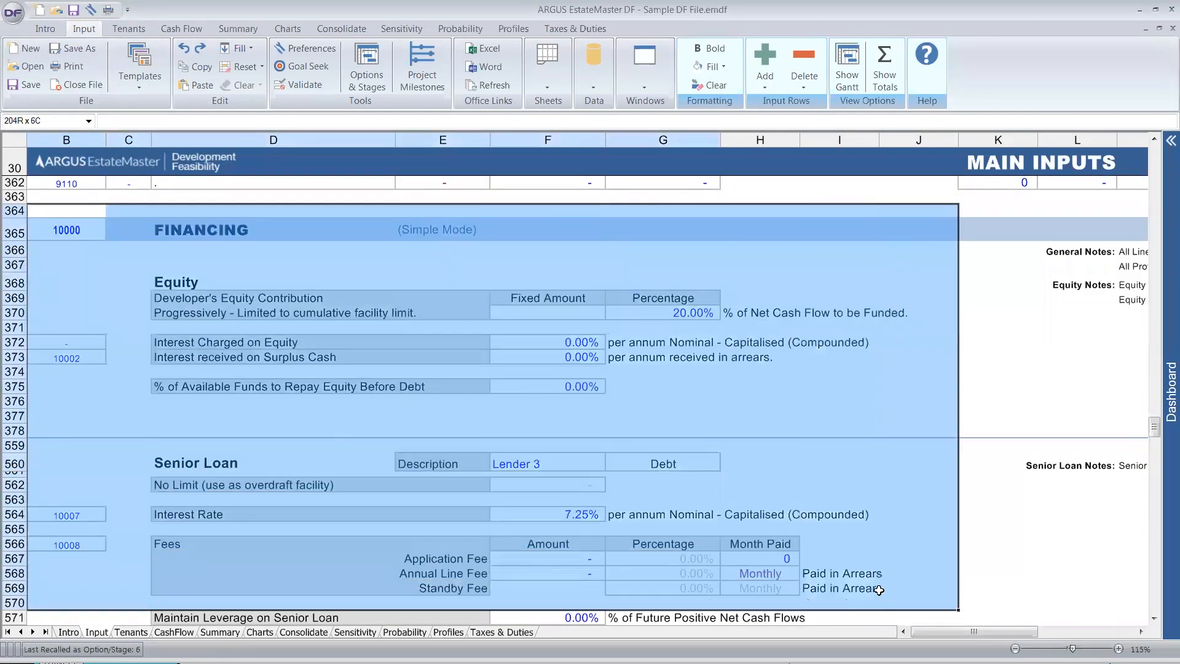
left_click(877, 587)
scroll(877, 587, "down", 2)
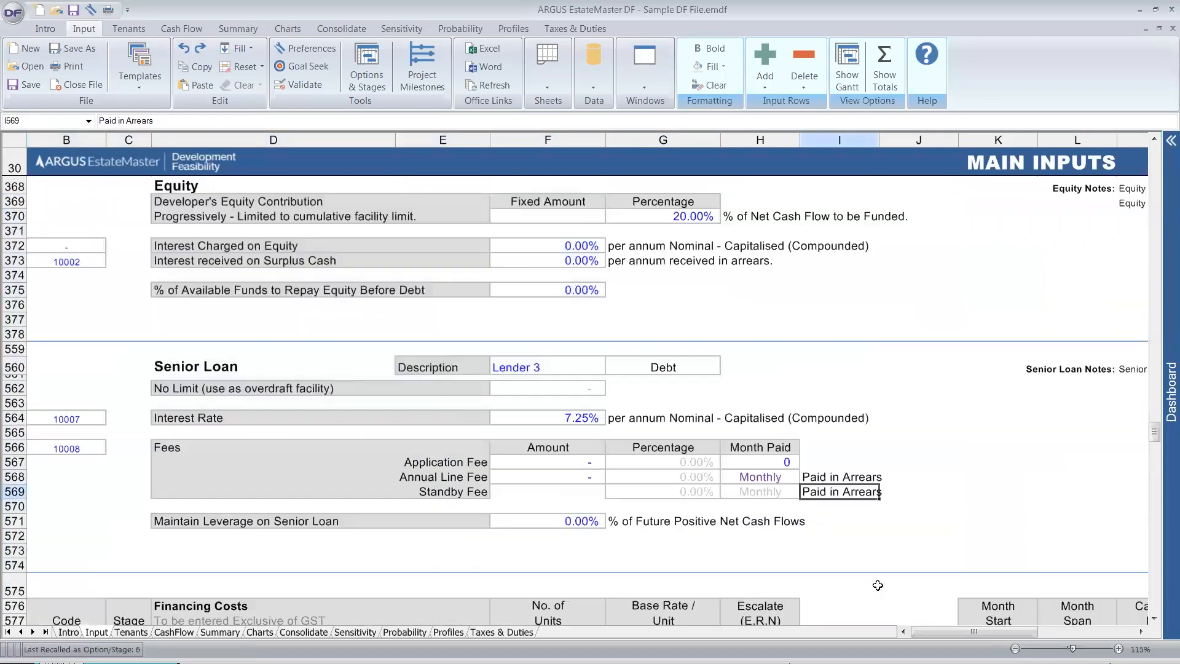
left_click(926, 564)
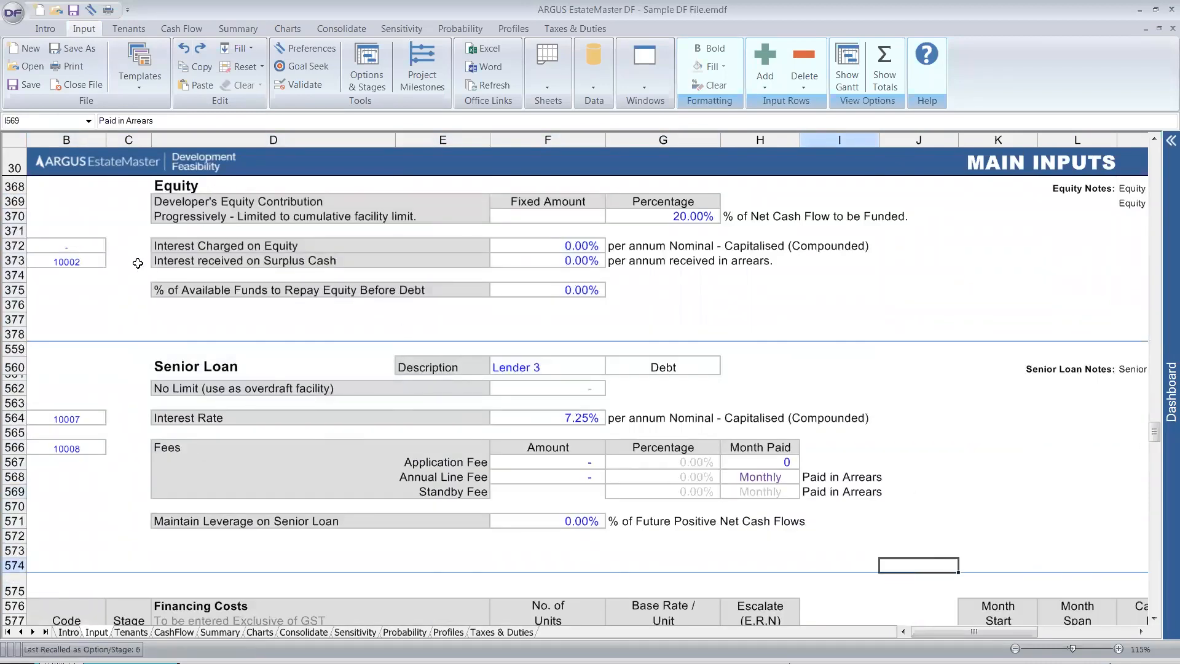
Step: Set the developer's equity contribution to 40% of net cash flow in the Financing section and review the senior loan settings
scroll(135, 262, "up", 1)
left_click(678, 271)
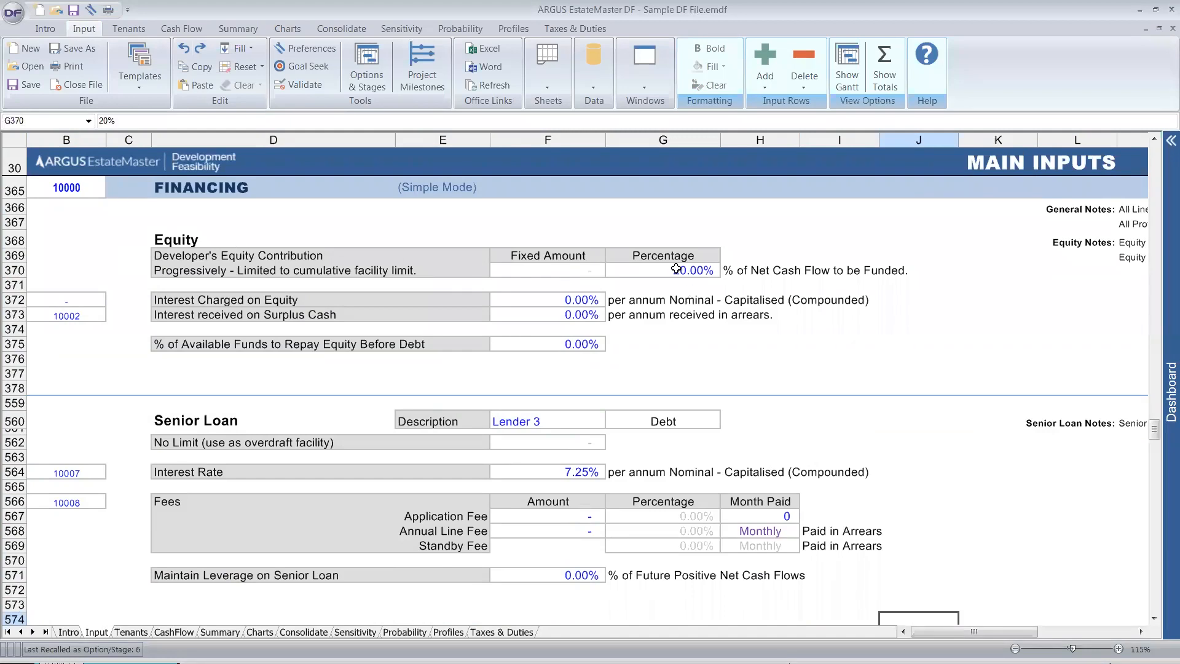
type("40")
key("Return")
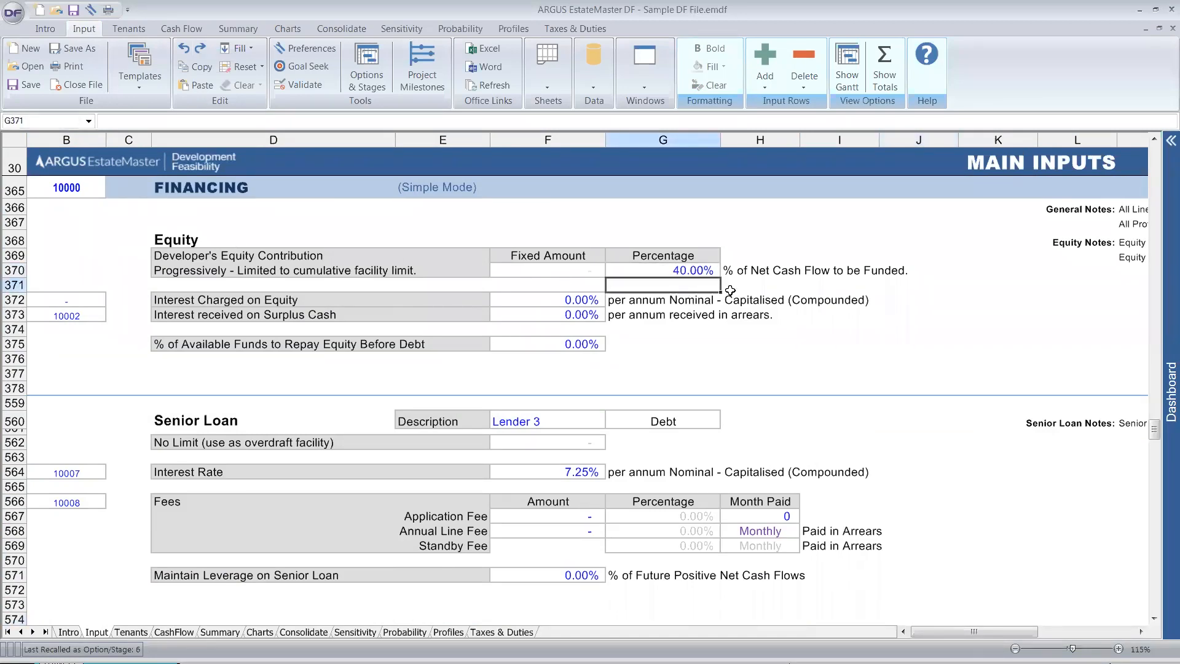
left_click_drag(177, 407, 745, 516)
left_click(746, 516)
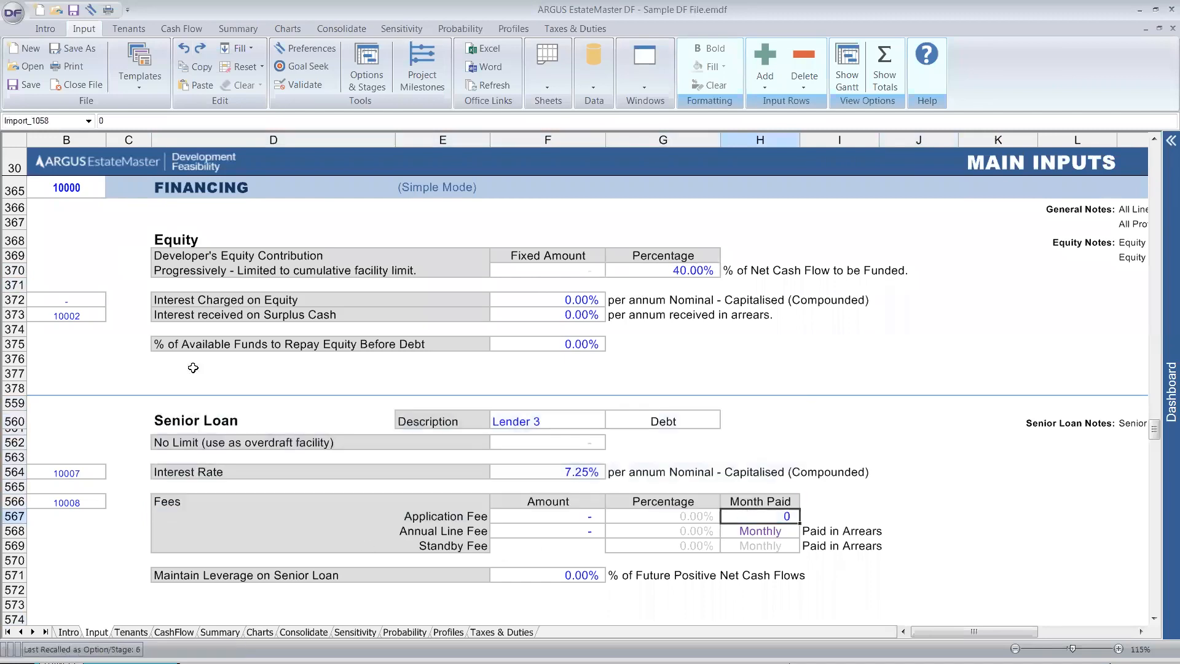
Step: Examine the Returns on Funds Invested in the Summary of Project Returns, focusing on peak exposure and its date
left_click(238, 29)
scroll(325, 471, "down", 20)
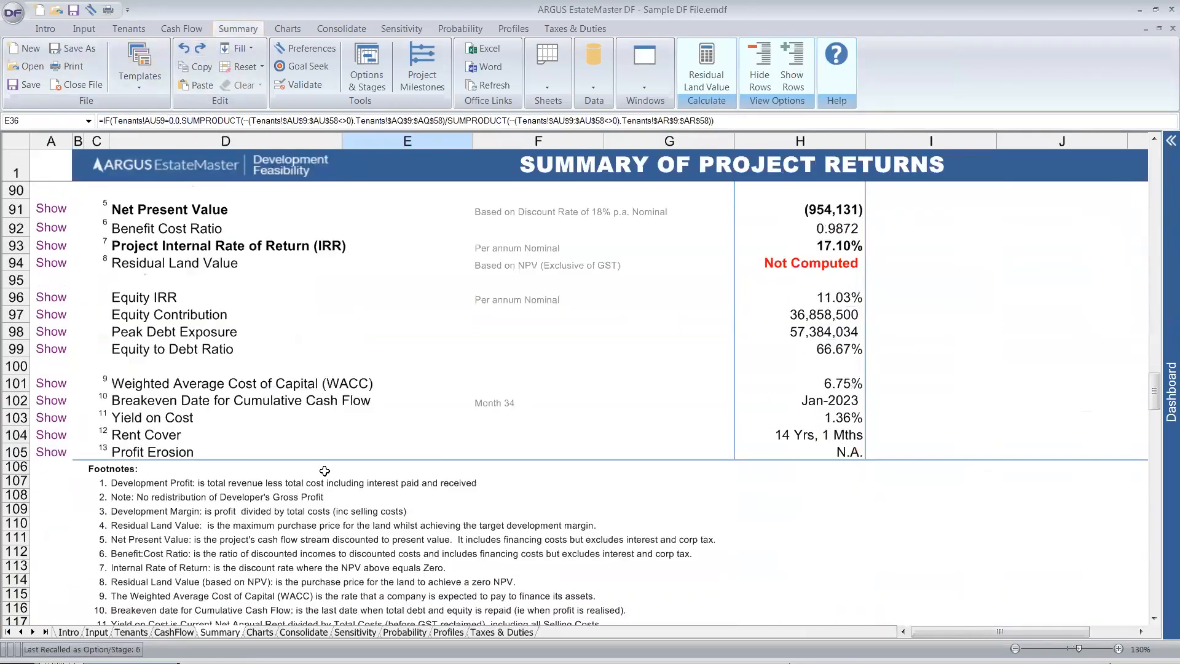
scroll(325, 471, "down", 1)
left_click_drag(185, 284, 633, 530)
scroll(631, 532, "up", 1)
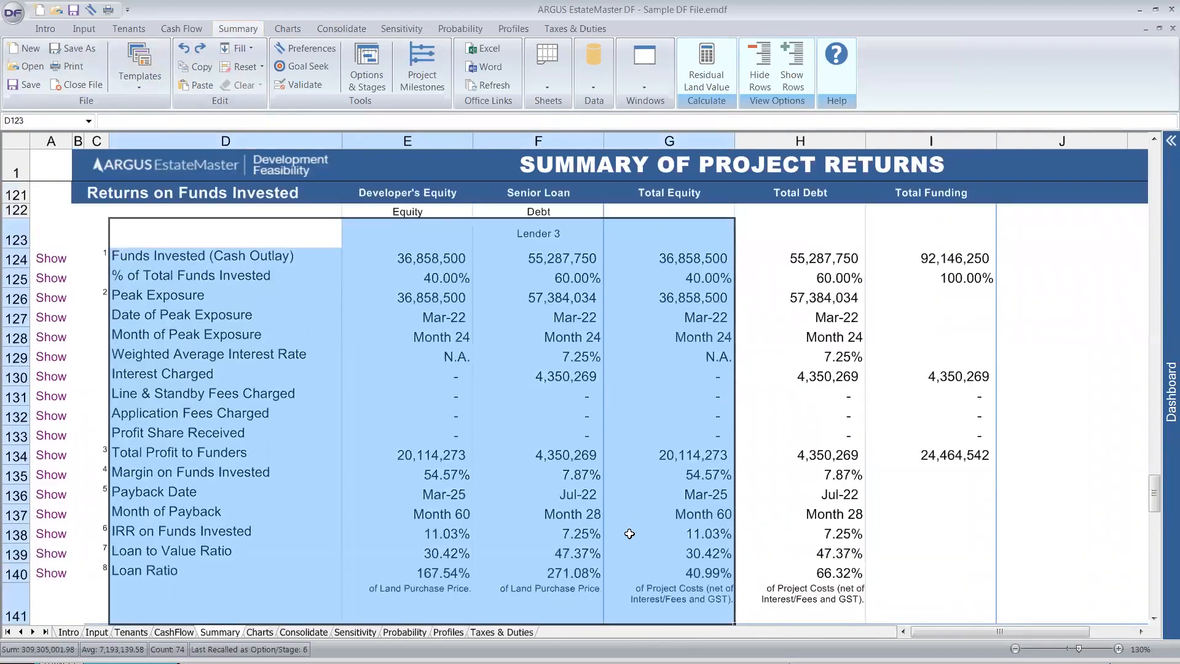
left_click(9, 297)
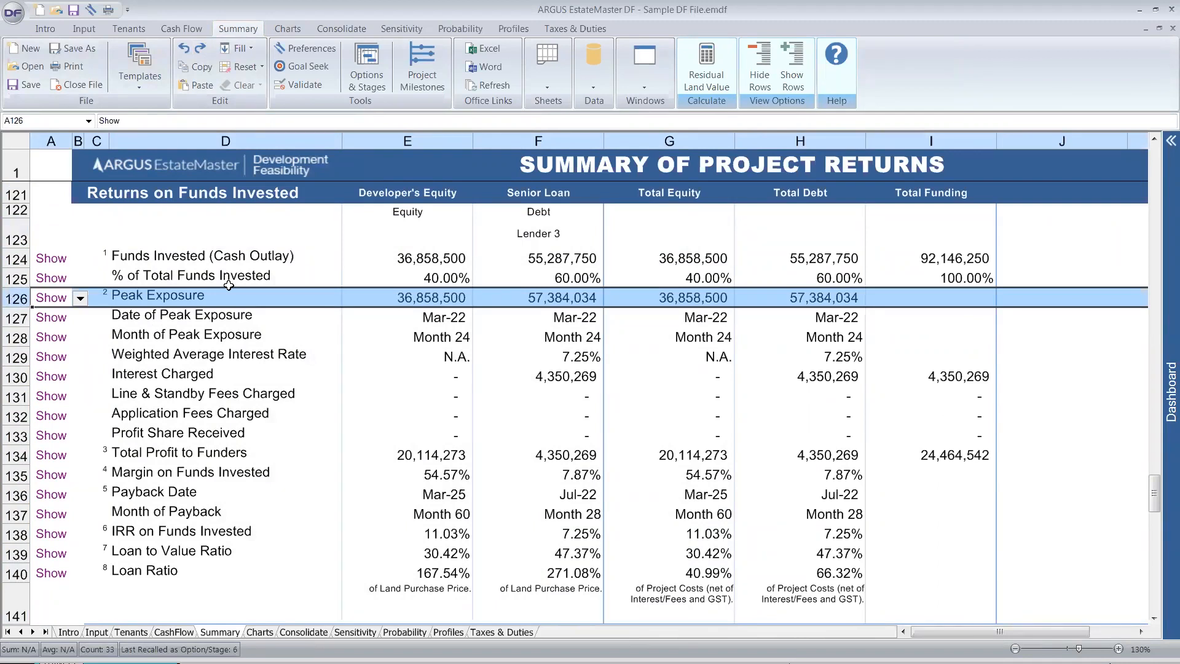
left_click(17, 317)
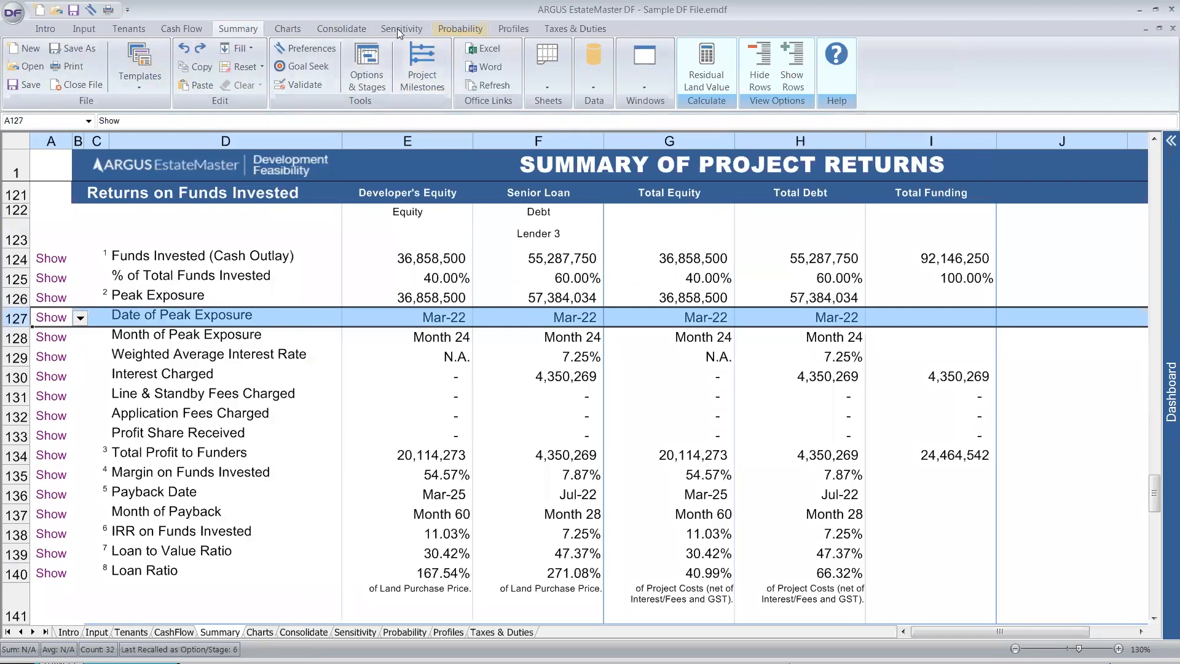
Step: View the Project Cumulative Cash Flow chart and compare it with the developer's payback and profit rows in the summary
left_click(288, 28)
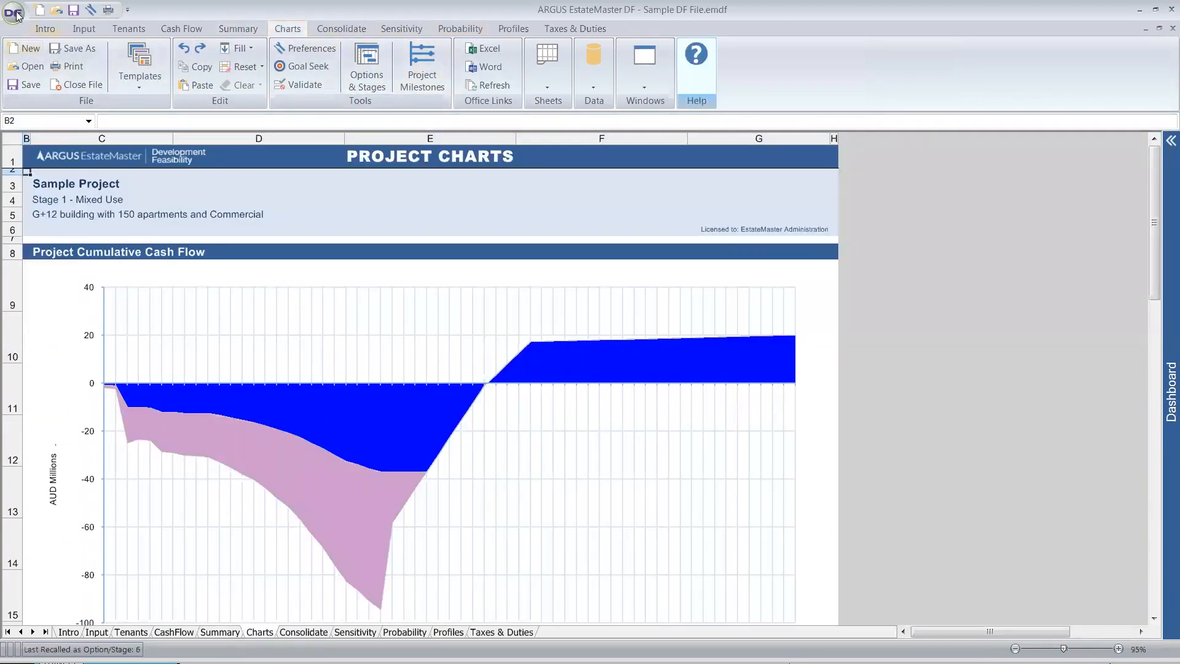
left_click(215, 29)
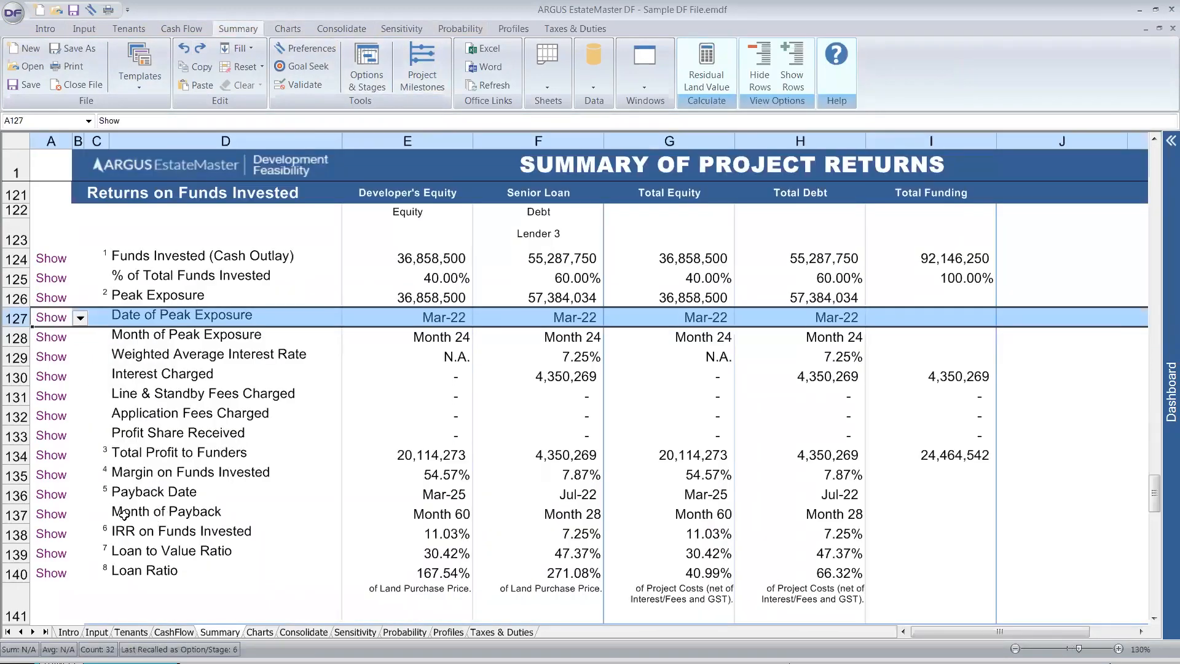
left_click_drag(271, 521, 400, 495)
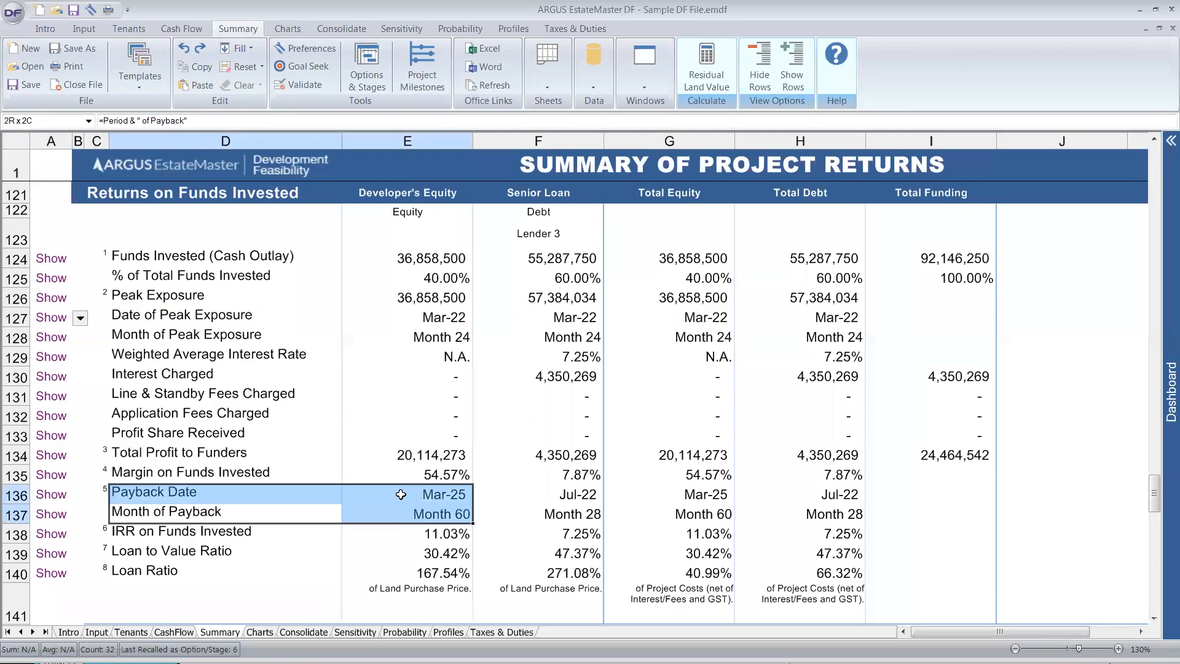
left_click_drag(184, 457, 429, 572)
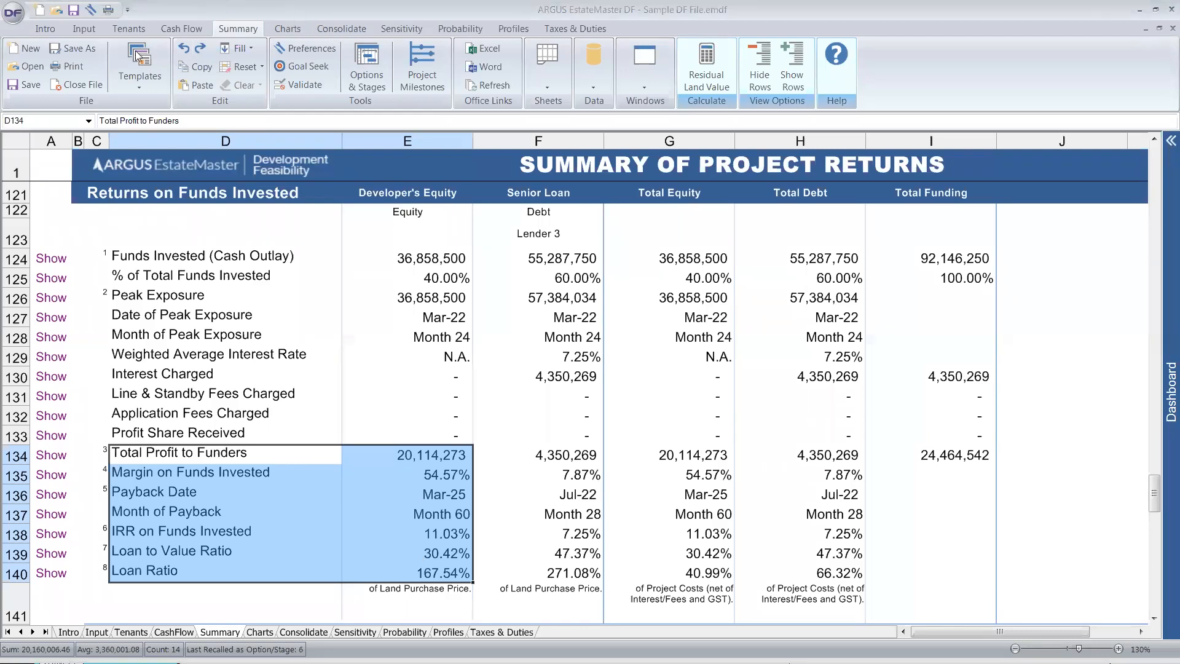
Step: Examine the lease timing, escalated rent and yearly rental review escalation rates of the three unit types in the tenants sheet
left_click(129, 29)
left_click(1001, 245)
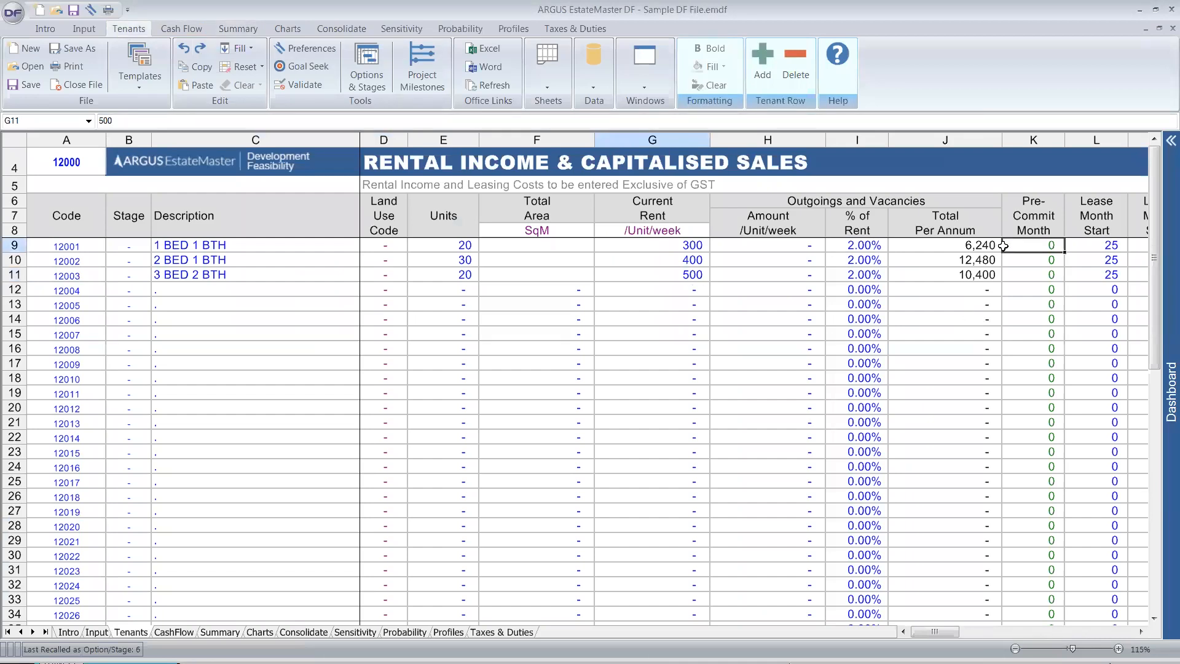
key("Right")
key("Right")
key("Right")
key("Right")
key("Right")
key("Right")
key("Right")
key("Right")
key("Right")
key("Right")
key("Right")
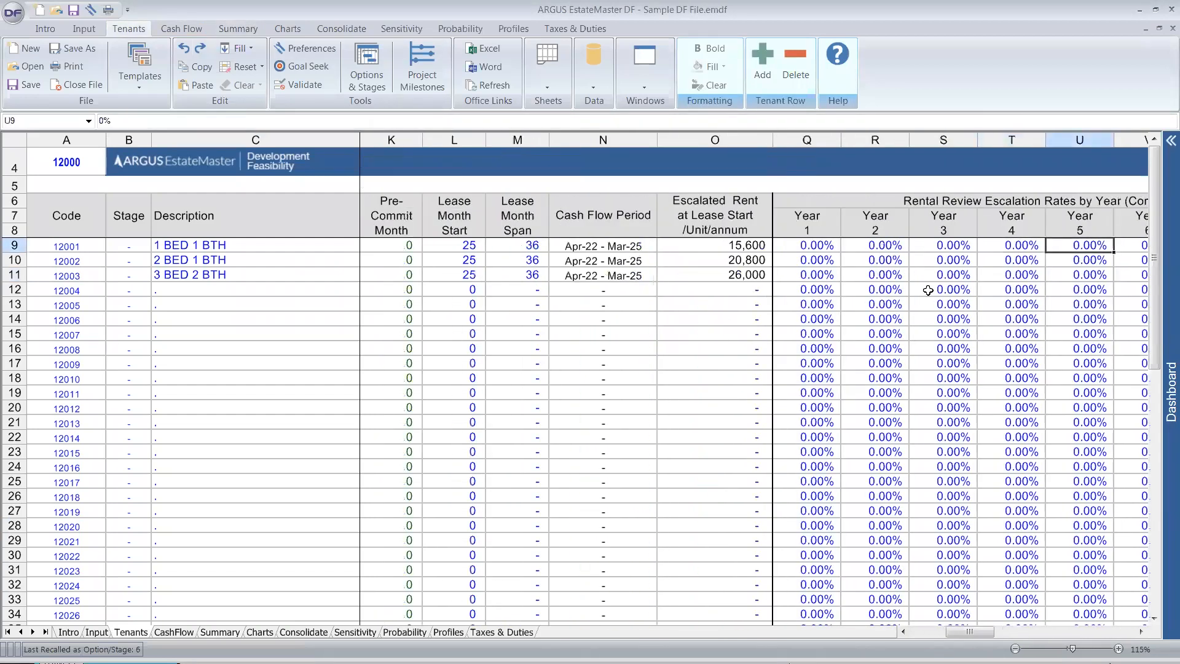
key("Right")
left_click_drag(623, 246, 1087, 274)
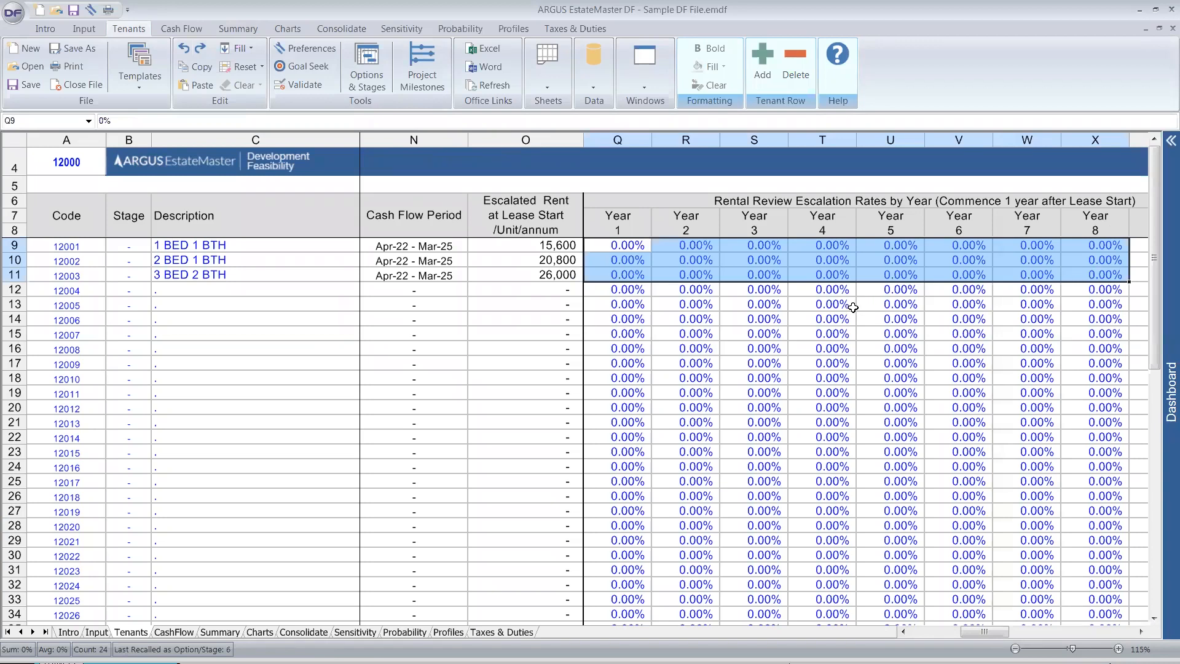
left_click(646, 317)
key("Left")
key("Left")
key("Left")
key("Left")
key("Left")
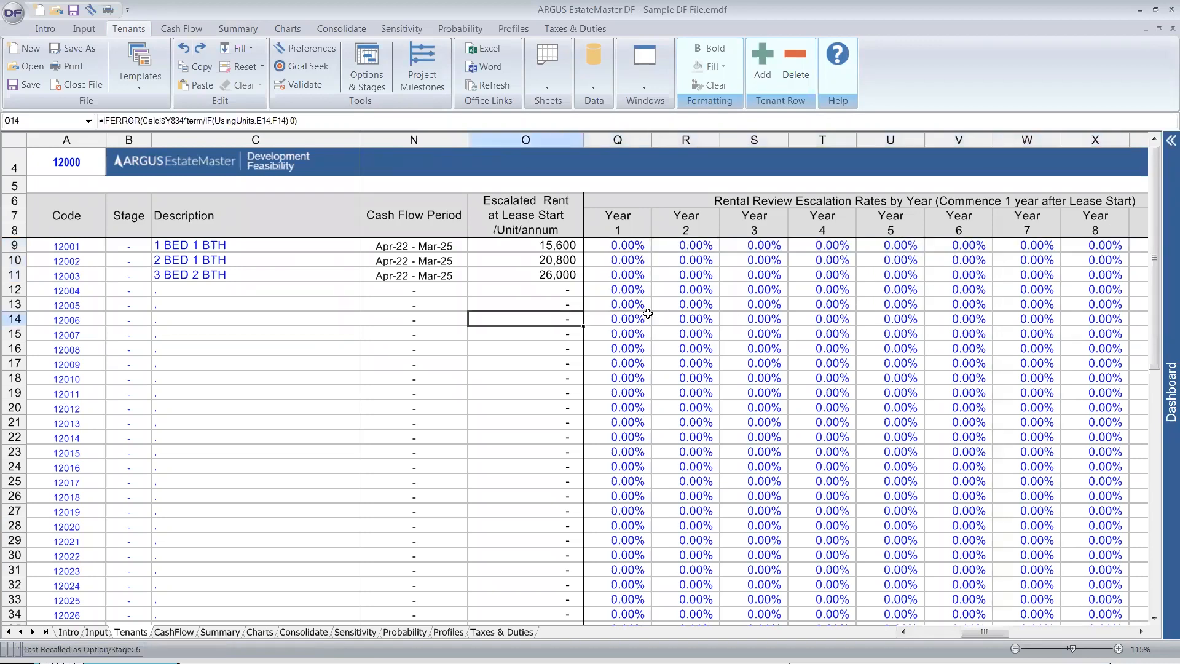
key("Left")
key("Left")
key("Left")
key("Left")
key("Left")
key("Left")
key("Left")
key("Left")
key("Left")
key("Left")
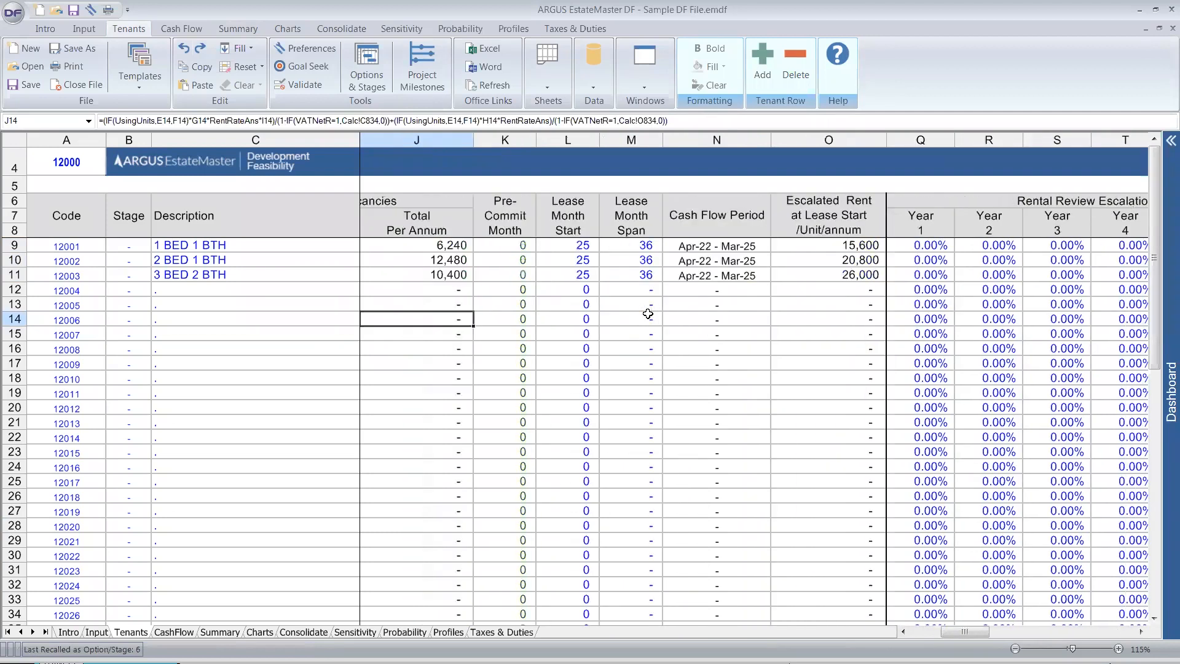
Step: Examine the Financing Costs and Project Hurdle Rates sections of the main inputs
left_click(84, 29)
scroll(196, 325, "down", 2)
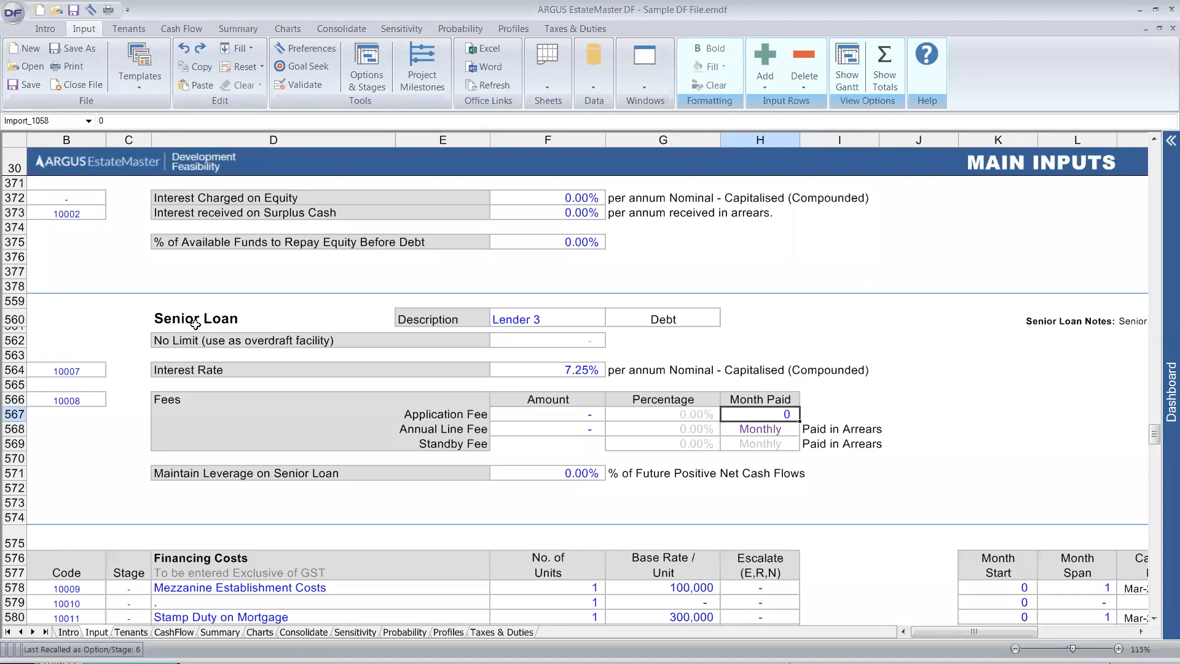
scroll(196, 324, "down", 5)
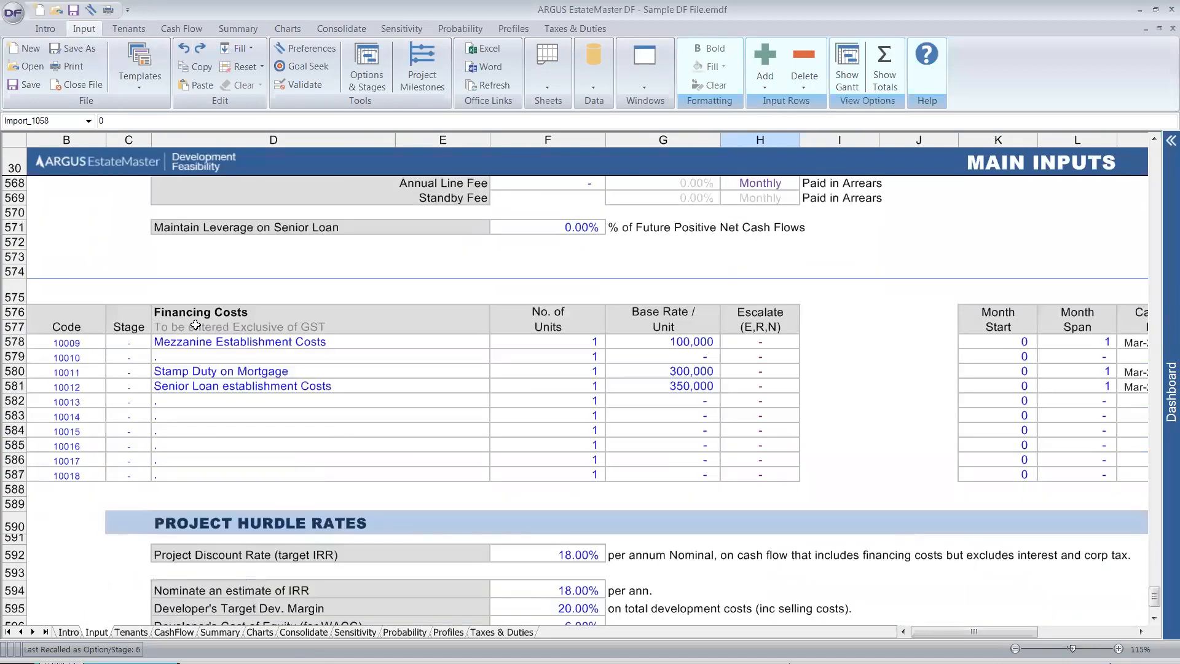
scroll(195, 326, "down", 2)
left_click_drag(121, 418, 576, 534)
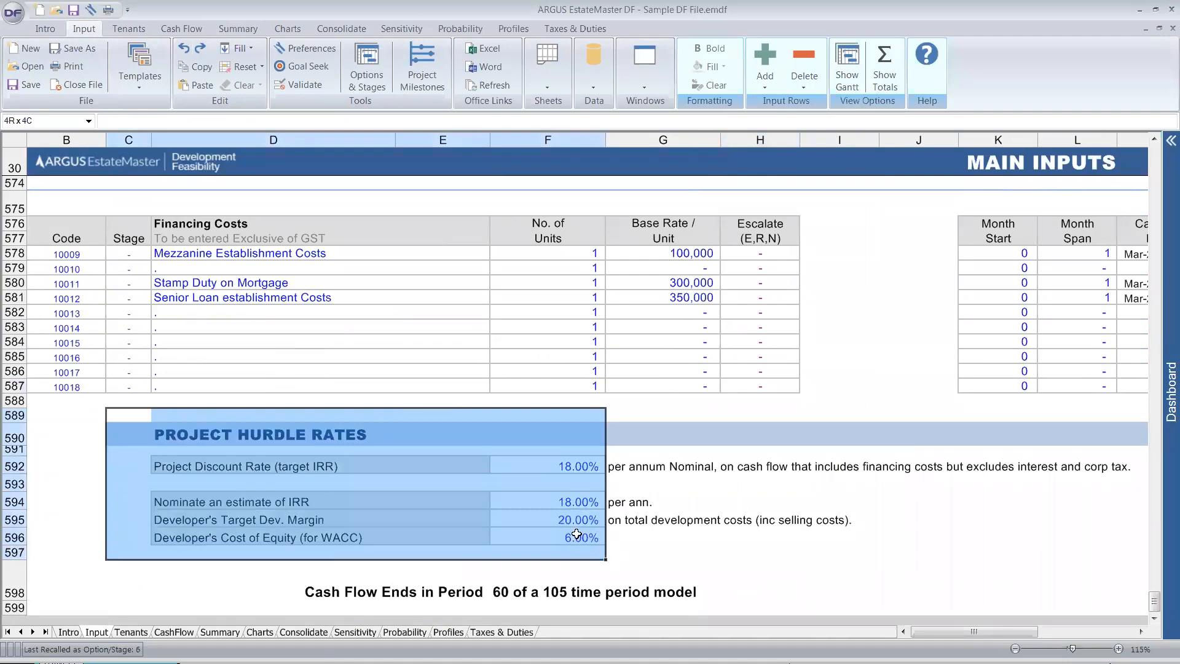
Step: Examine the discount rate, IRR estimate, target development margin and cost of equity under Project Hurdle Rates, plus the cash flow end period
left_click_drag(563, 468, 575, 539)
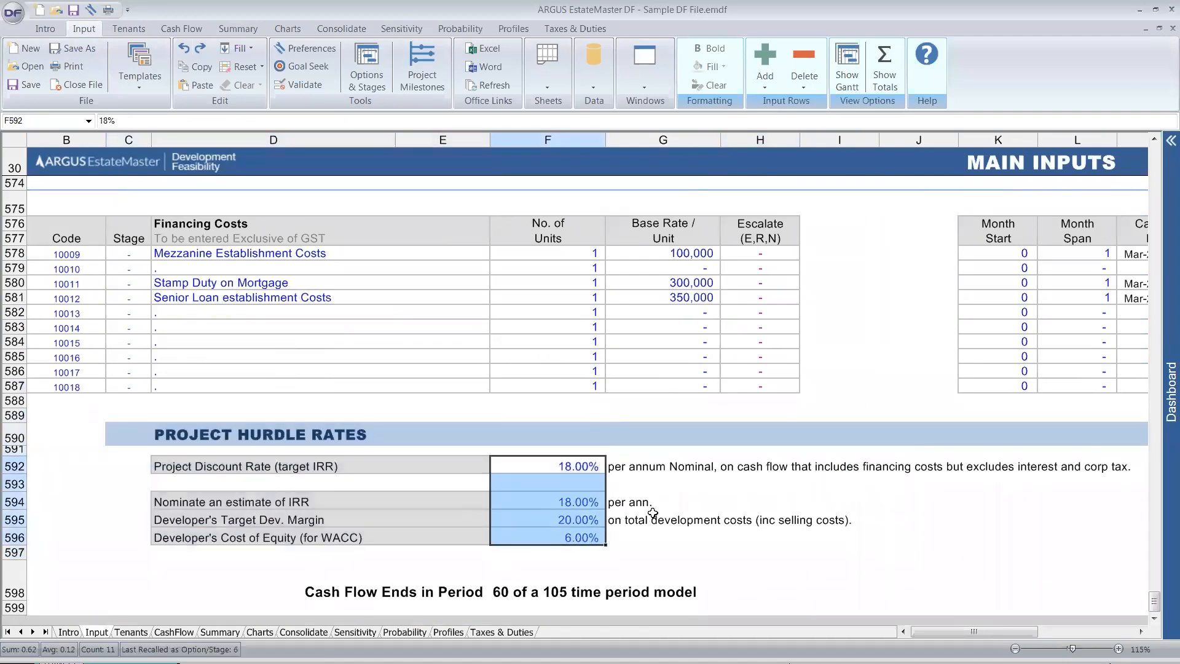
scroll(653, 512, "down", 4)
scroll(652, 497, "up", 2)
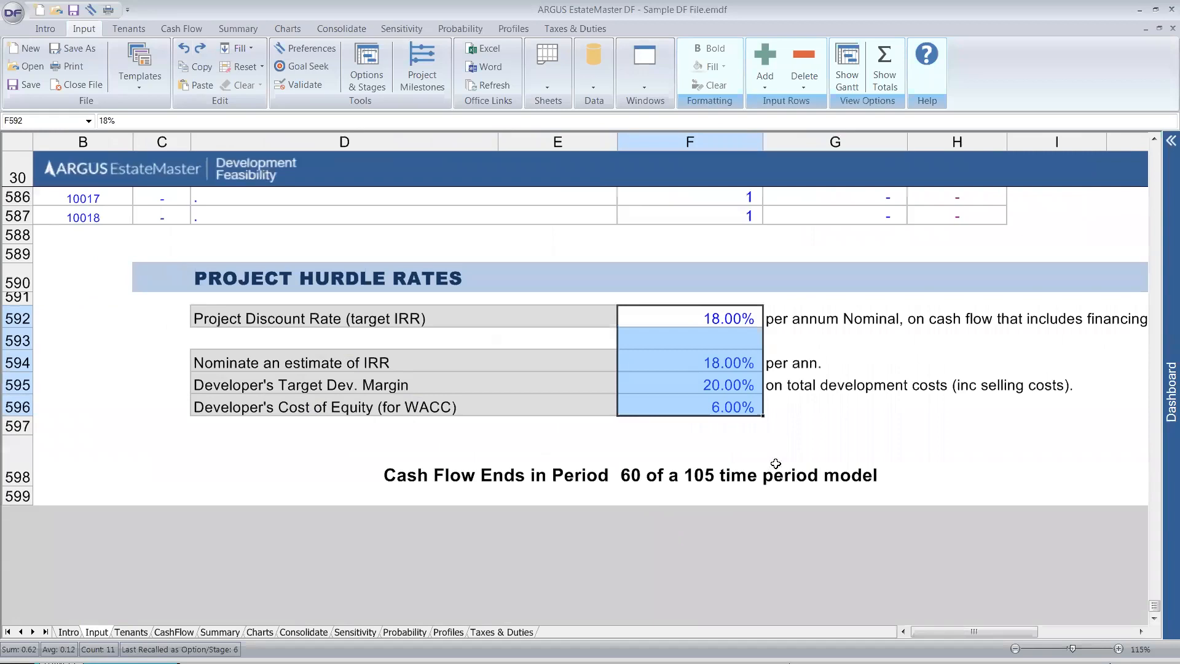
scroll(785, 467, "down", 1)
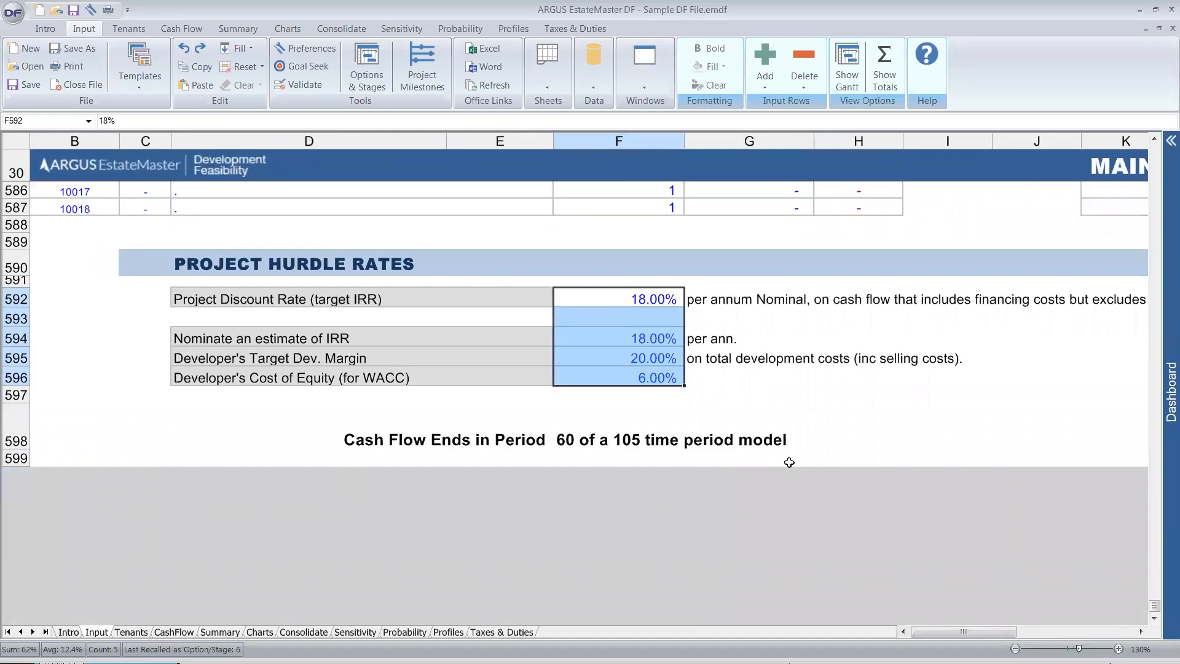
scroll(789, 462, "down", 1)
scroll(793, 465, "up", 1)
scroll(795, 457, "down", 1)
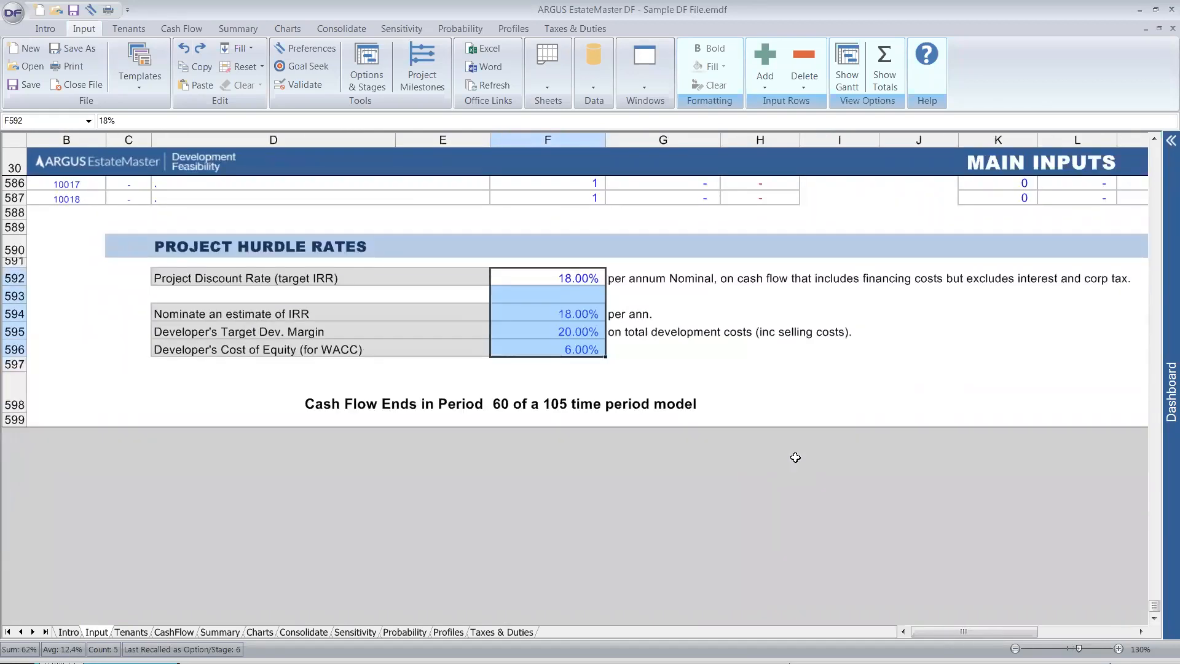
scroll(796, 460, "up", 1)
scroll(797, 458, "down", 1)
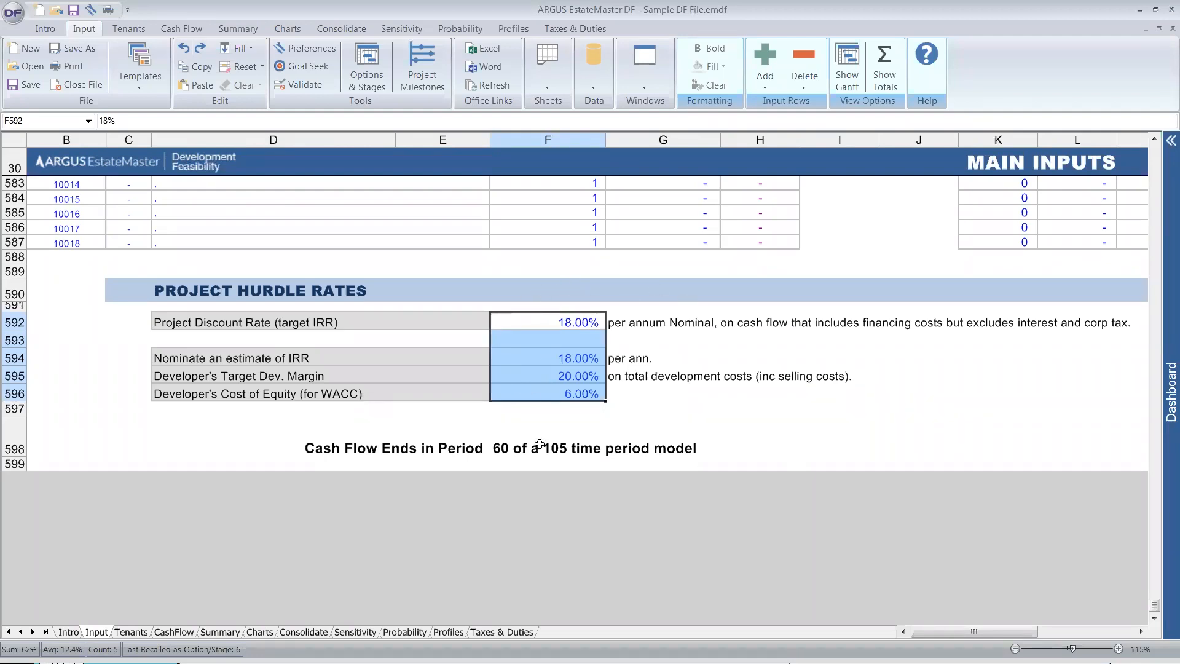
Step: Examine the Performance Indicators from Development Margin to Residual Land Value in the Summary of Project Returns
left_click(216, 632)
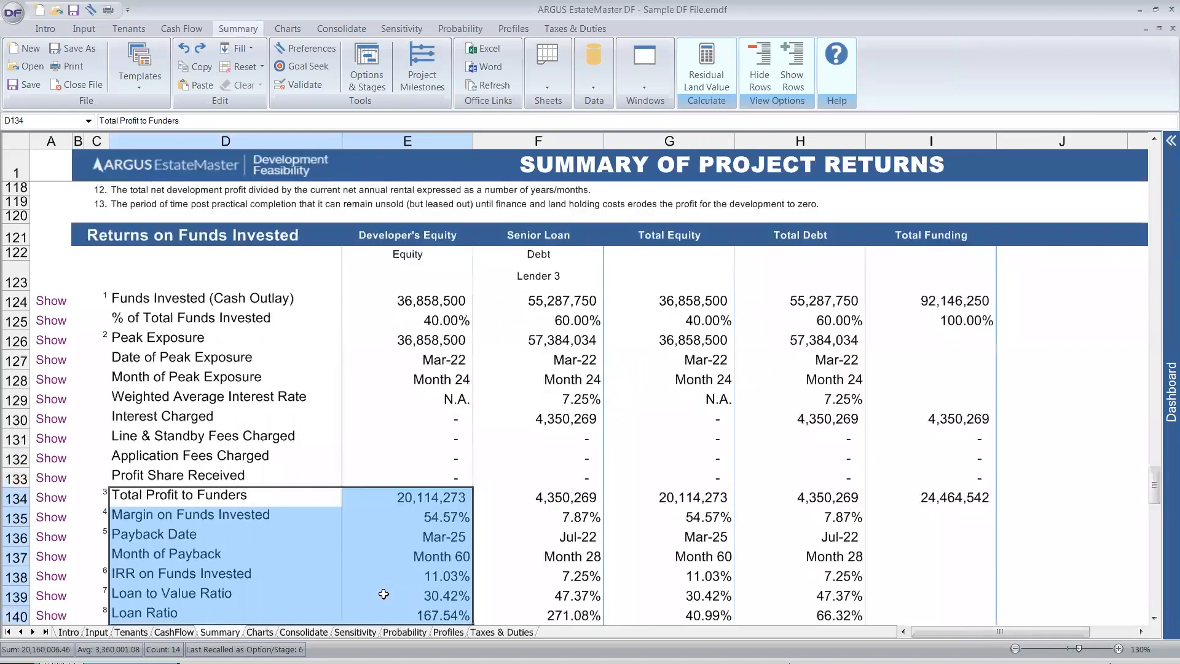
left_click_drag(811, 358, 234, 358)
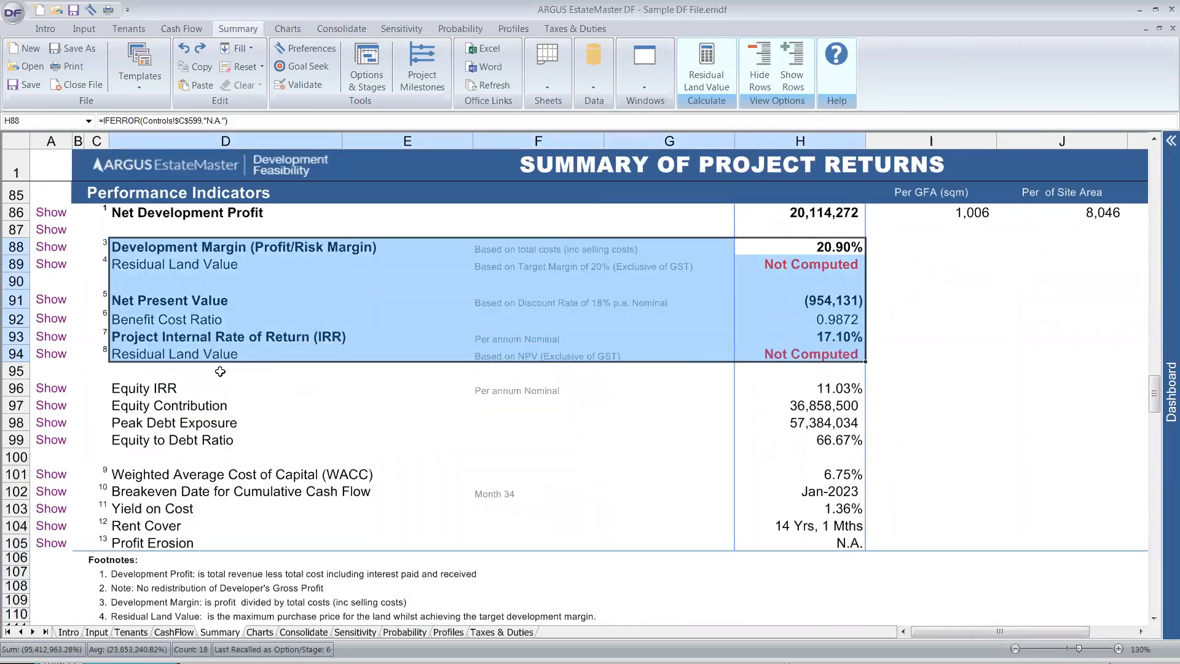
scroll(243, 396, "up", 1)
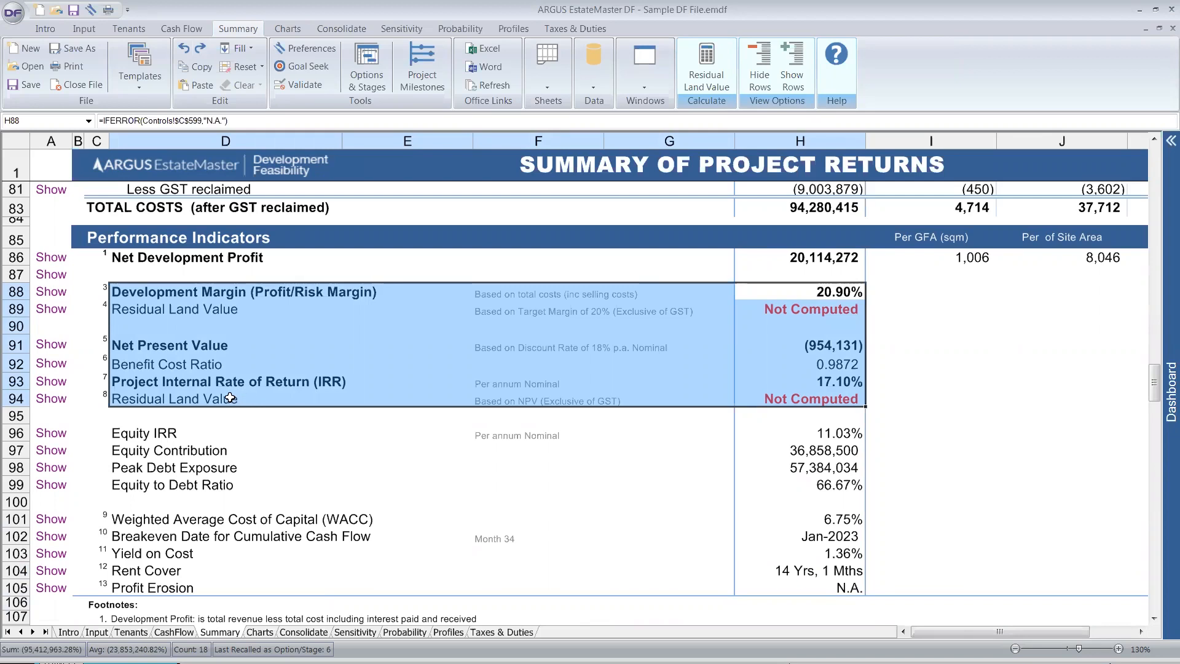
left_click(229, 398)
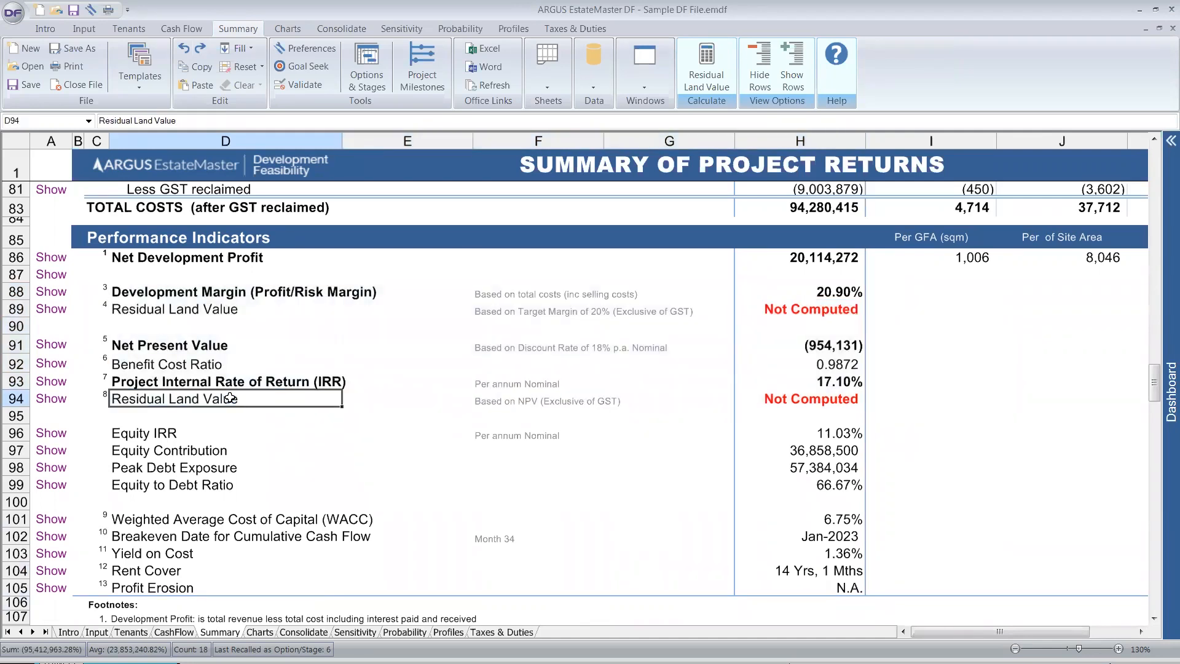
Step: Review the Equity and Senior Loan inputs in the Financing section of the main inputs, including the developer's equity contribution
left_click(90, 31)
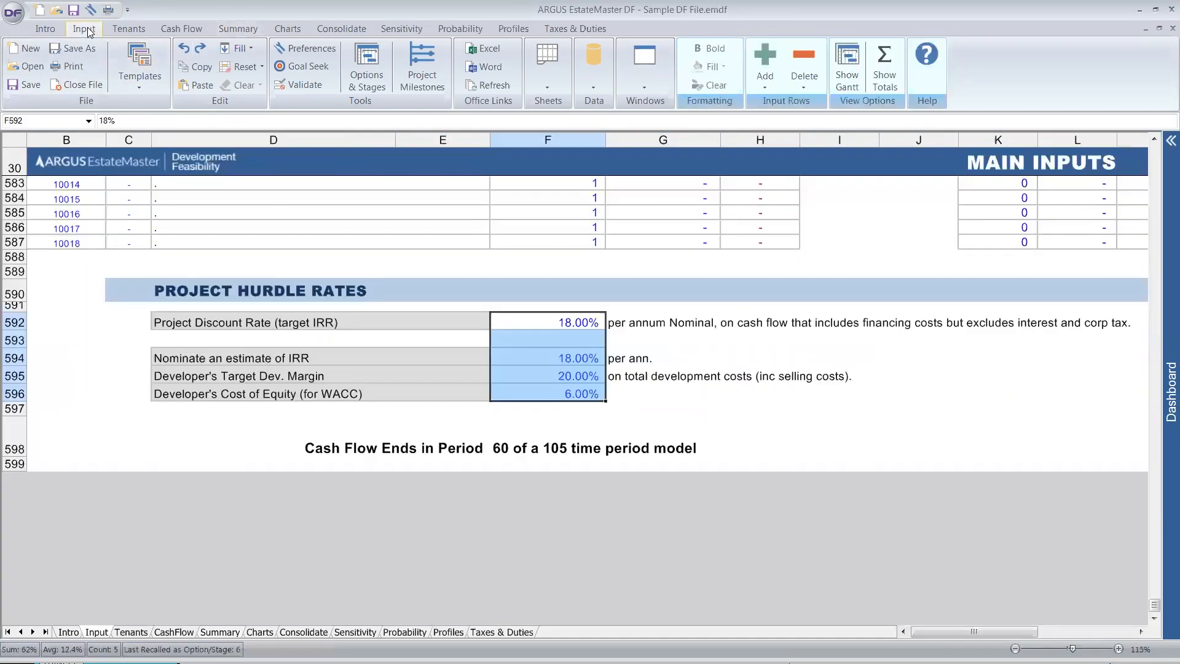
scroll(279, 426, "up", 3)
scroll(279, 425, "up", 10)
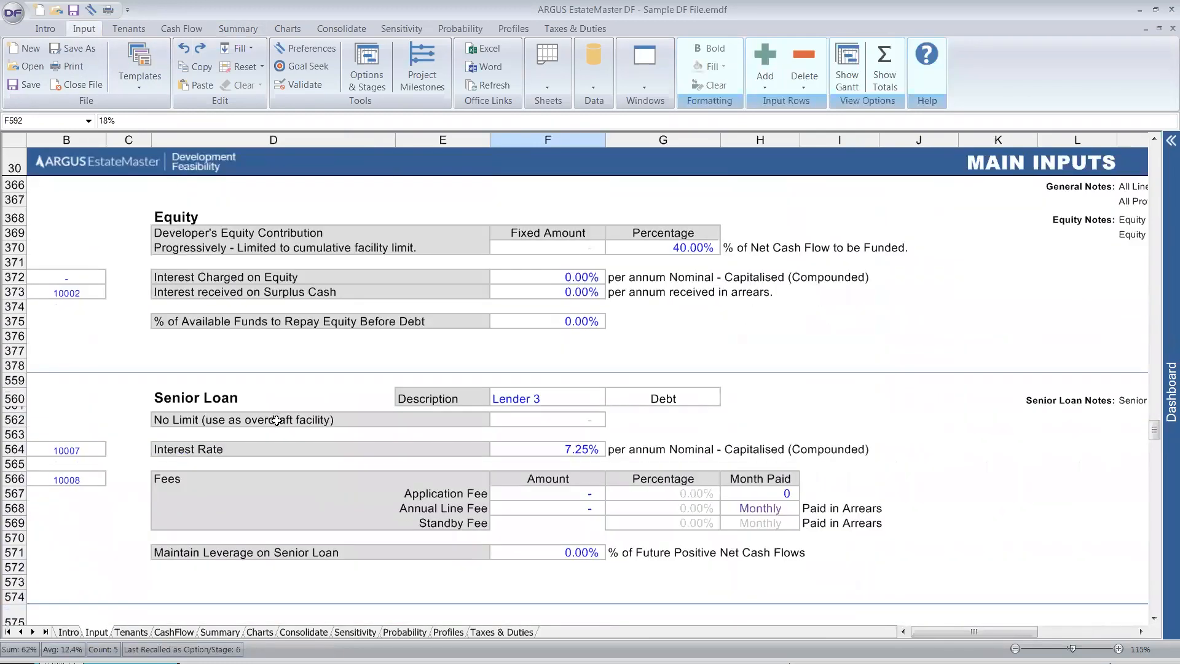
scroll(276, 420, "down", 1)
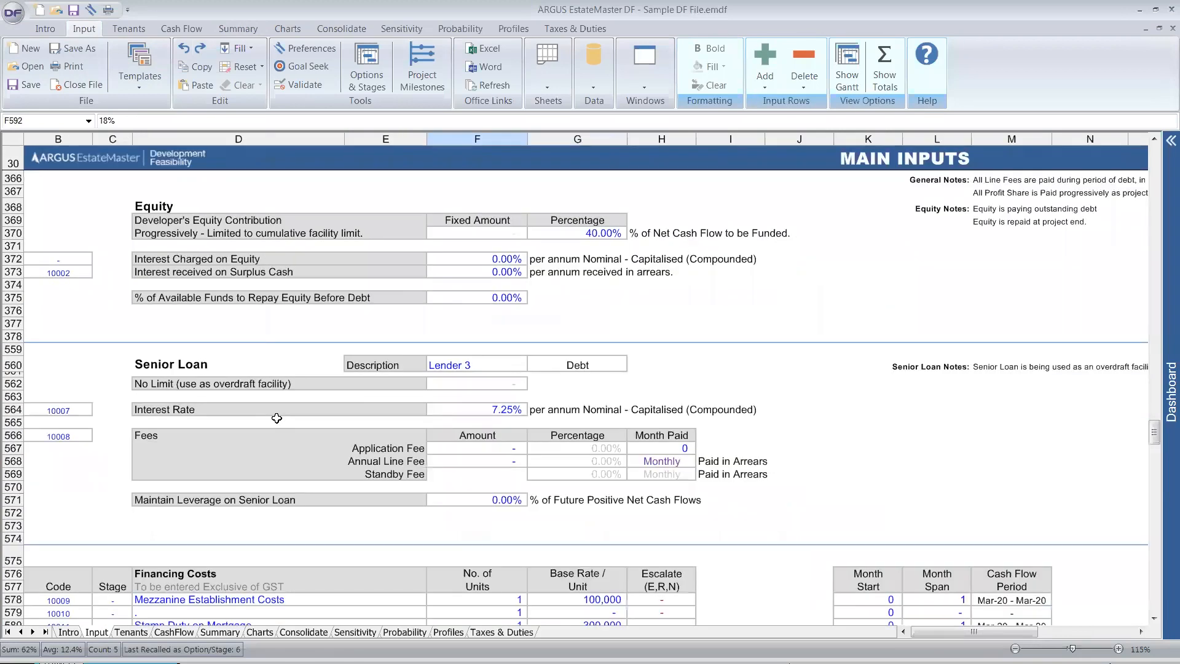
scroll(274, 418, "up", 2)
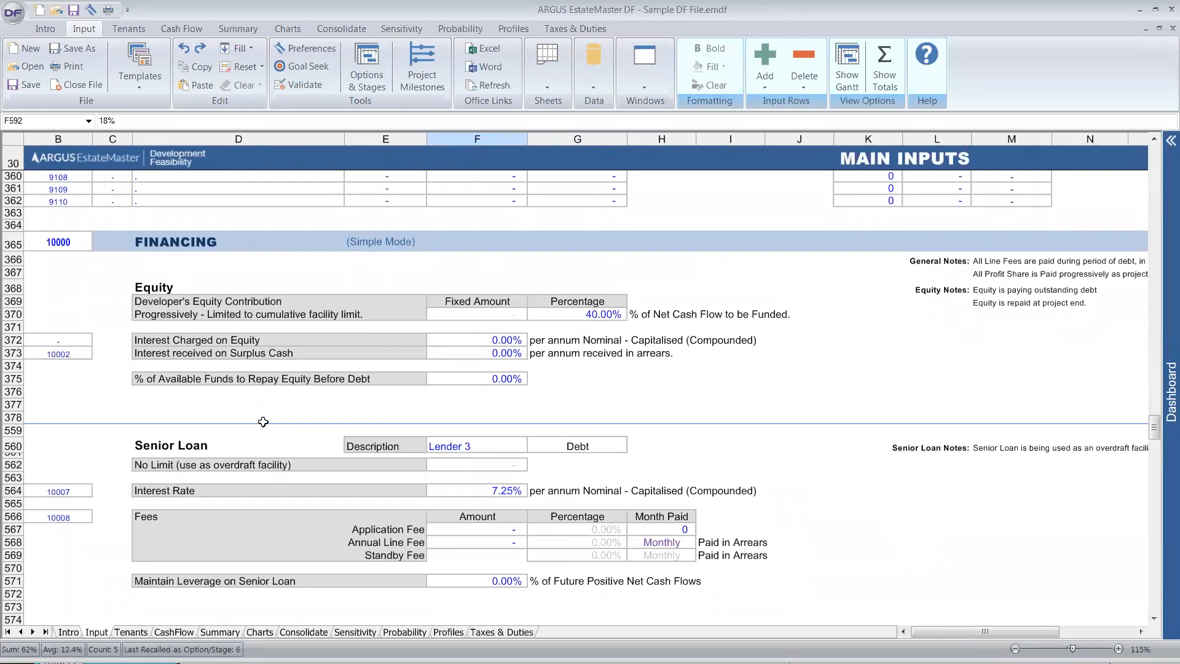
scroll(263, 422, "down", 1)
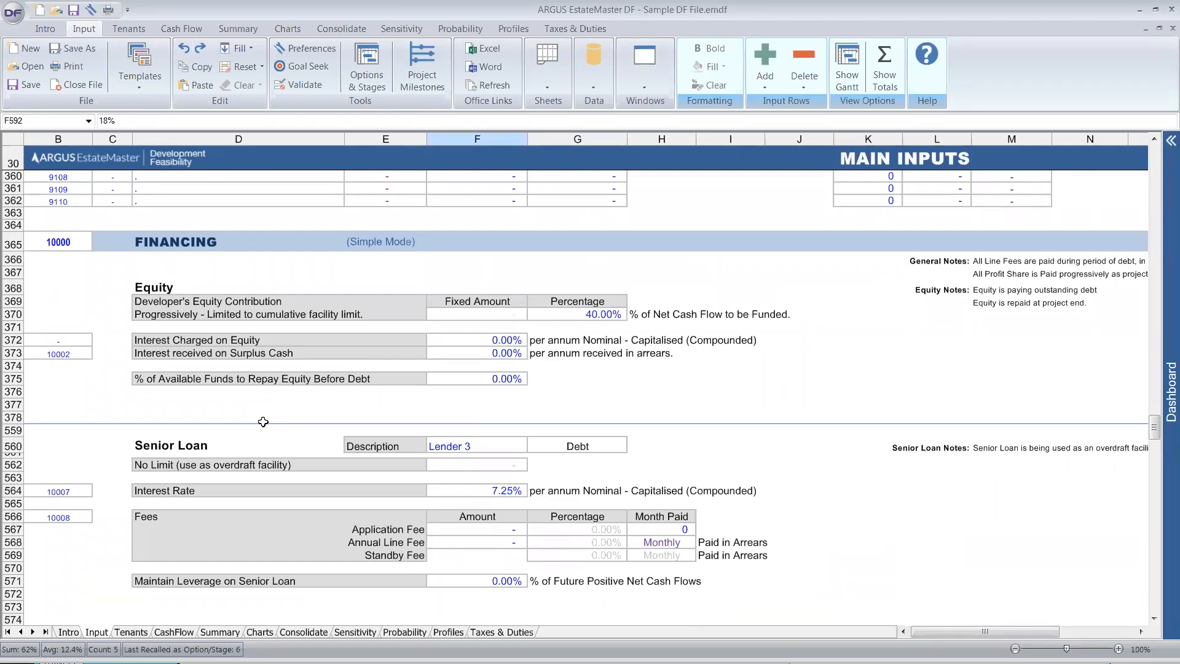
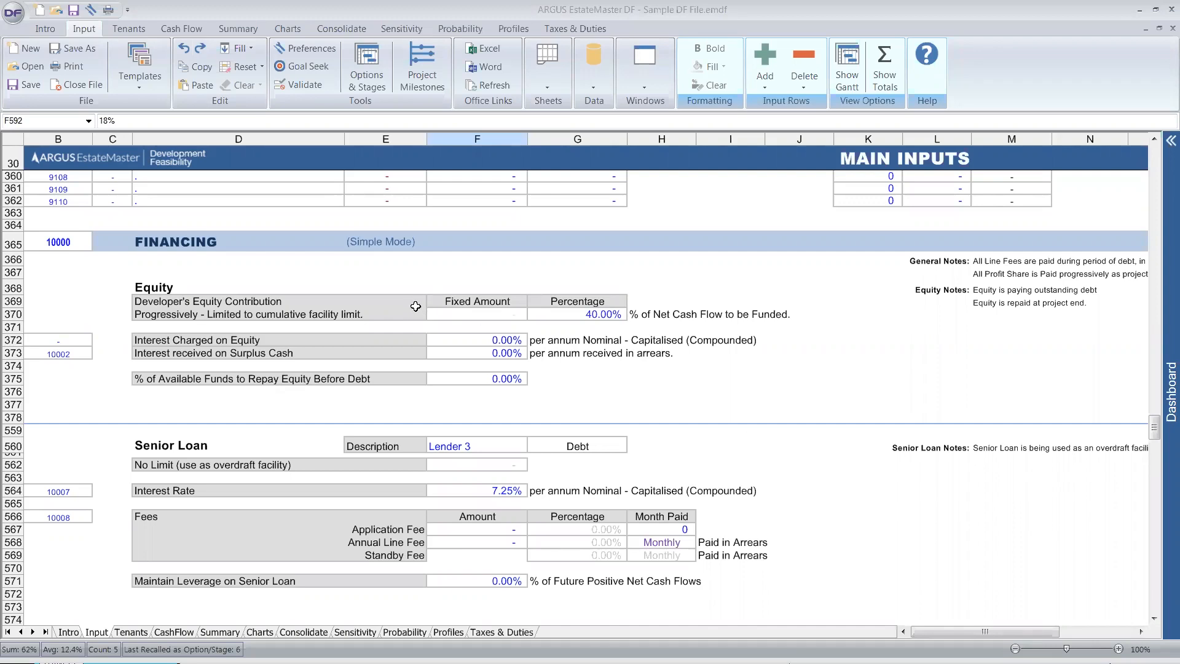
left_click(664, 318)
left_click_drag(833, 327, 488, 302)
left_click(601, 393)
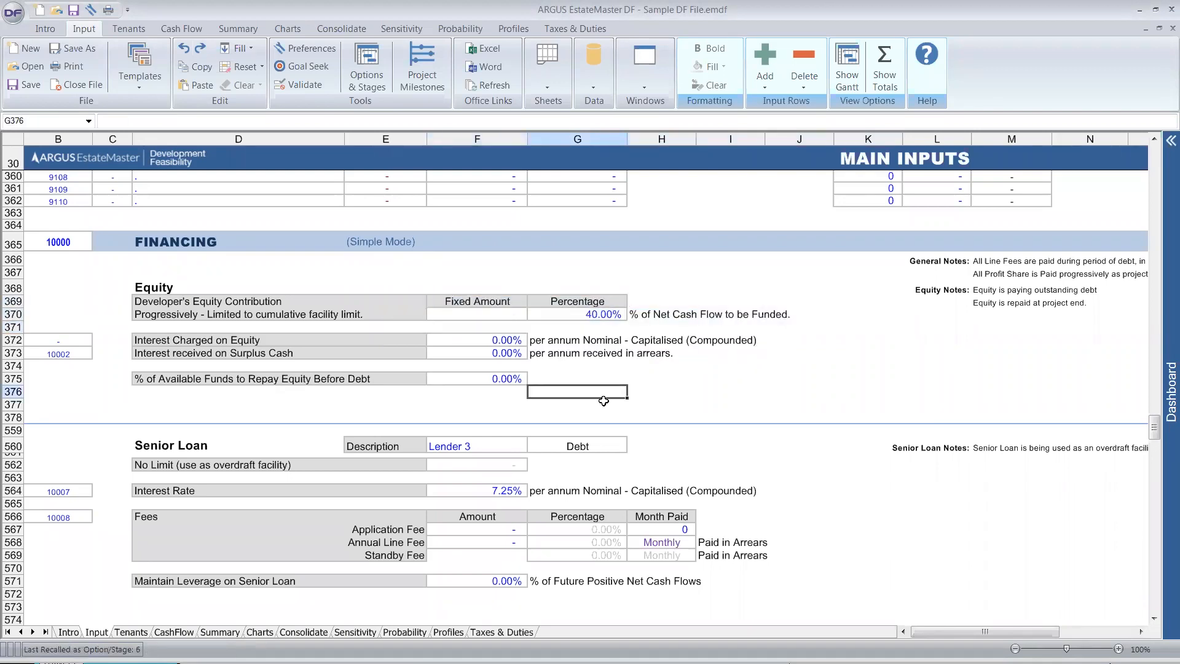
Step: Check the developer's equity Funds Invested (Cash Outlay) under Returns on Funds Invested in the project summary
left_click(218, 632)
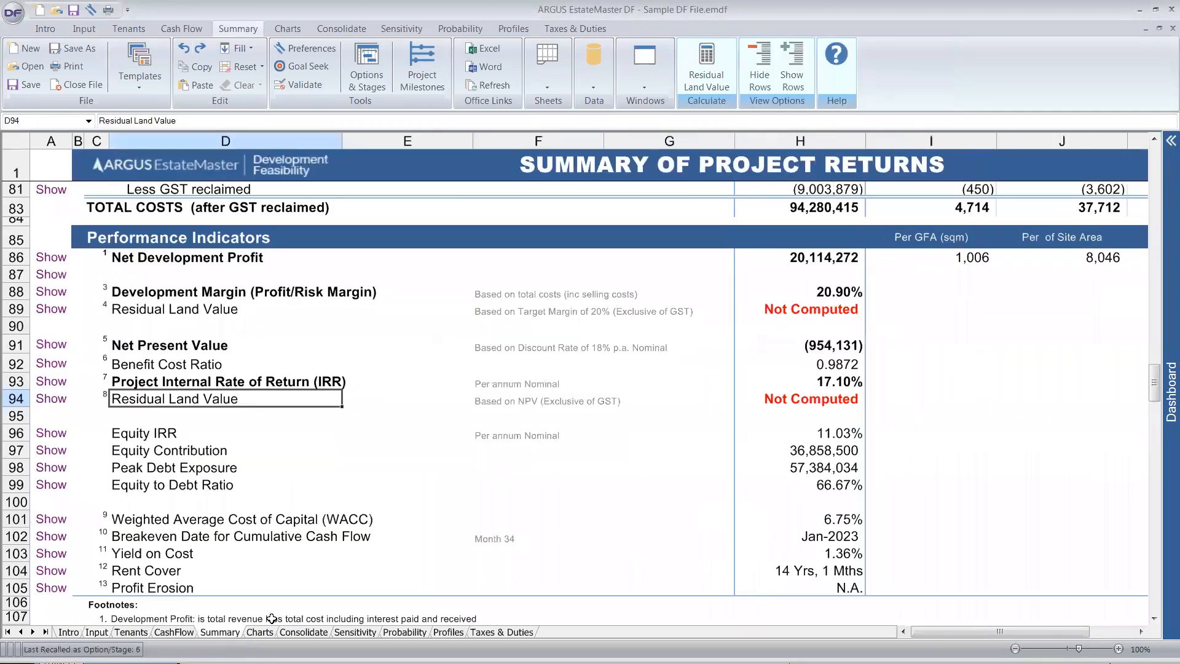
scroll(344, 383, "down", 12)
left_click_drag(363, 315, 410, 316)
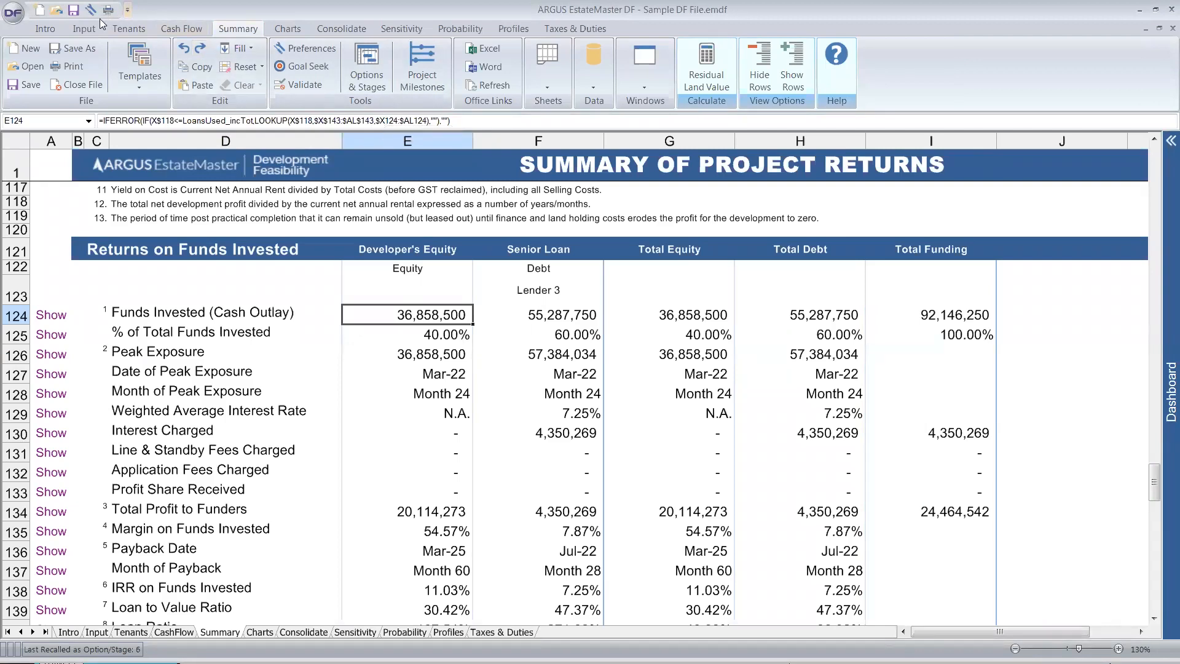
Step: Set the Financing Level to Advanced - Equity and up to 11 Loans in the global financing preferences
left_click(85, 28)
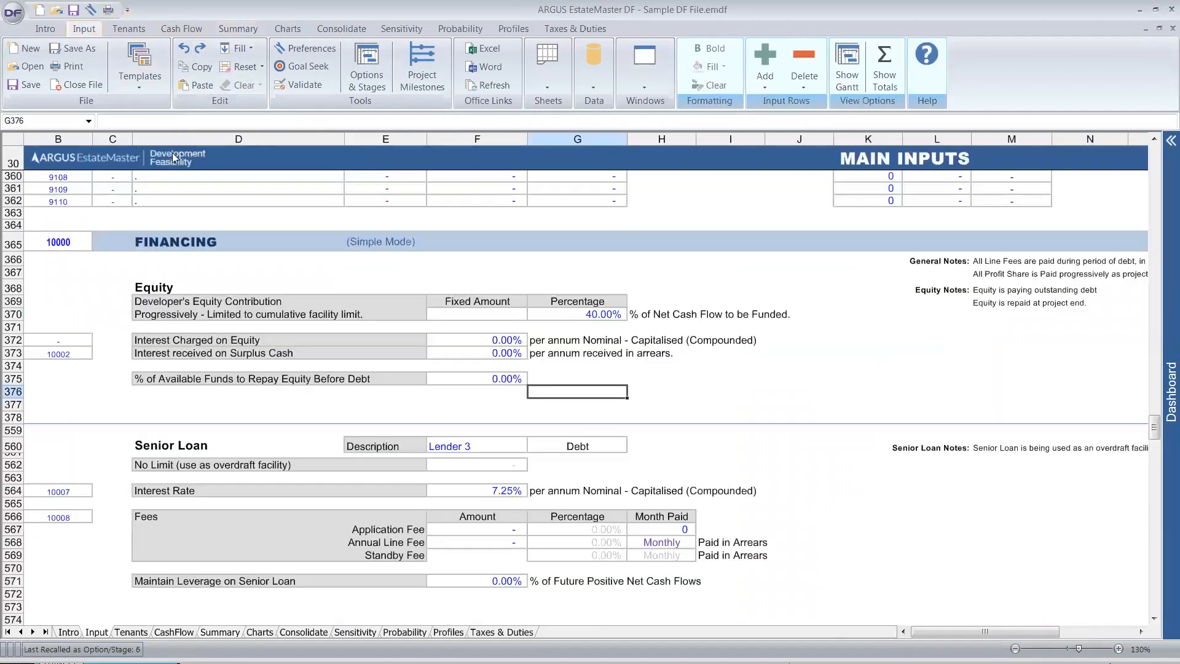
left_click(289, 56)
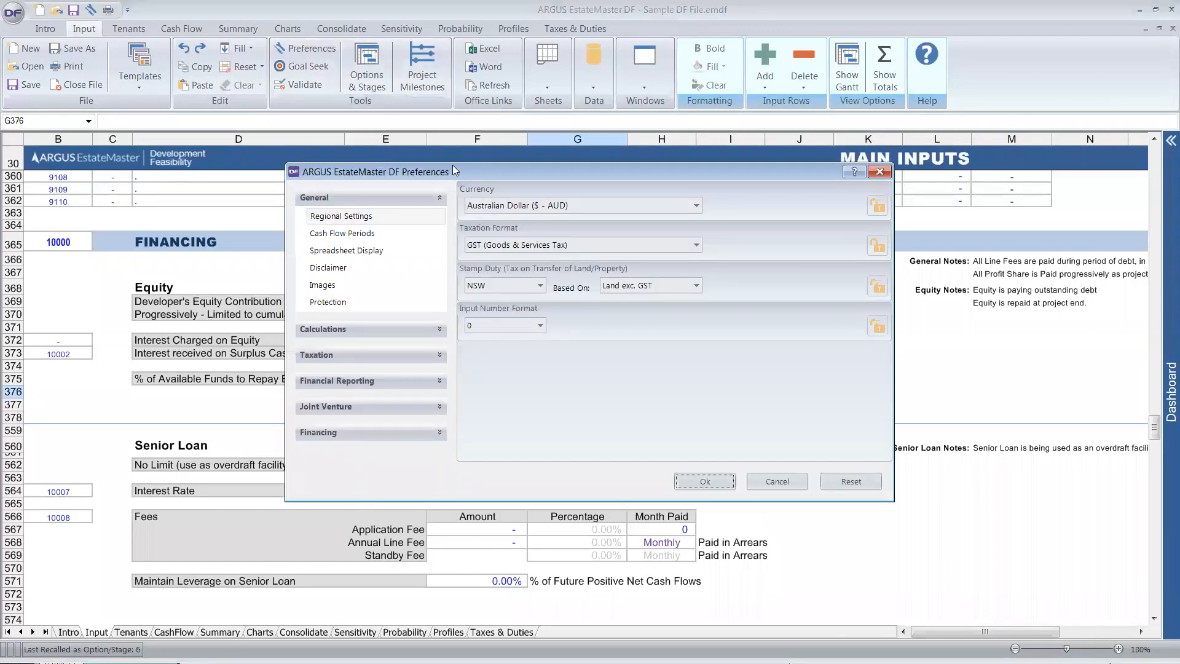
left_click_drag(483, 170, 817, 70)
left_click(752, 96)
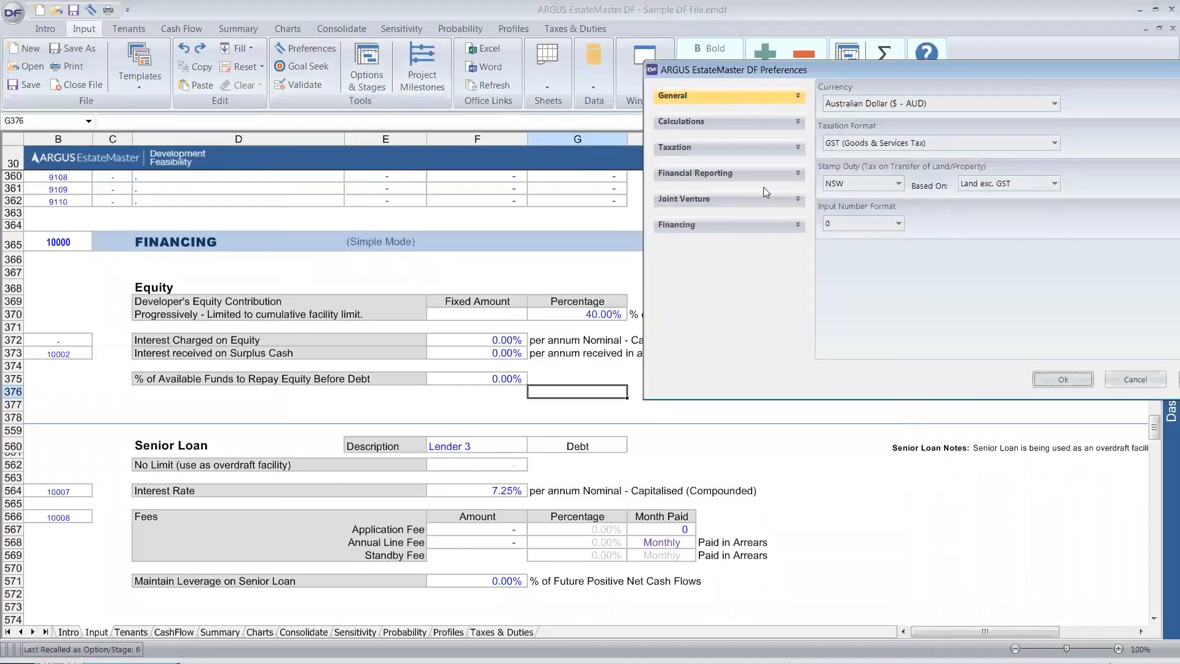
left_click(754, 231)
left_click(989, 102)
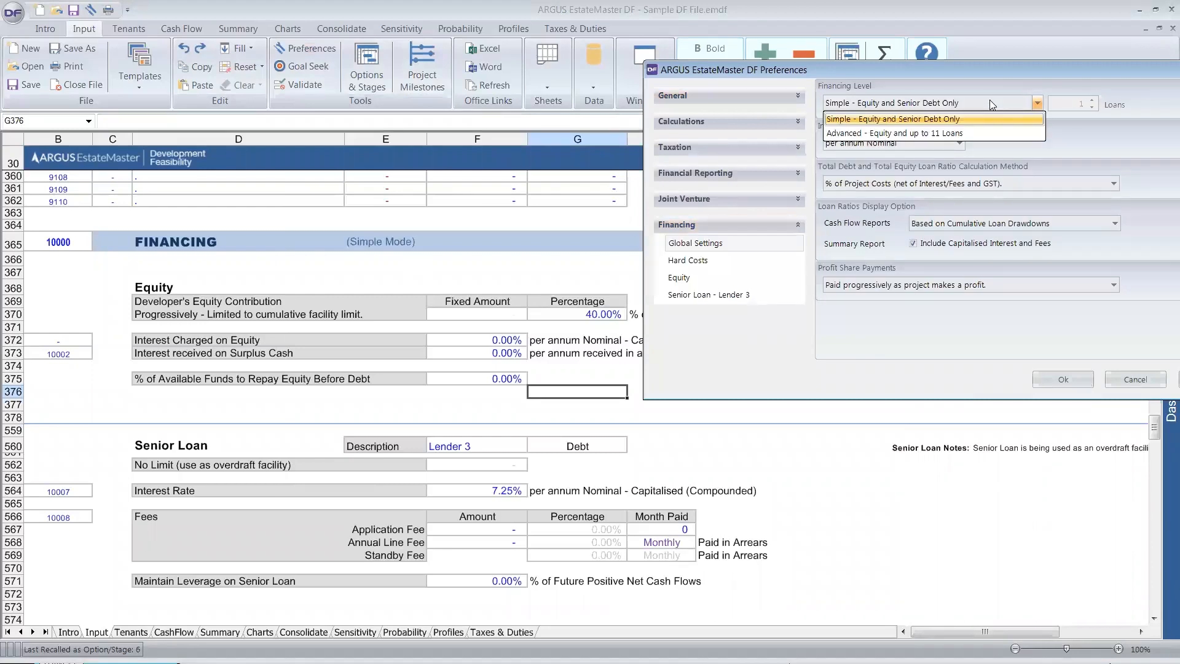
left_click(967, 137)
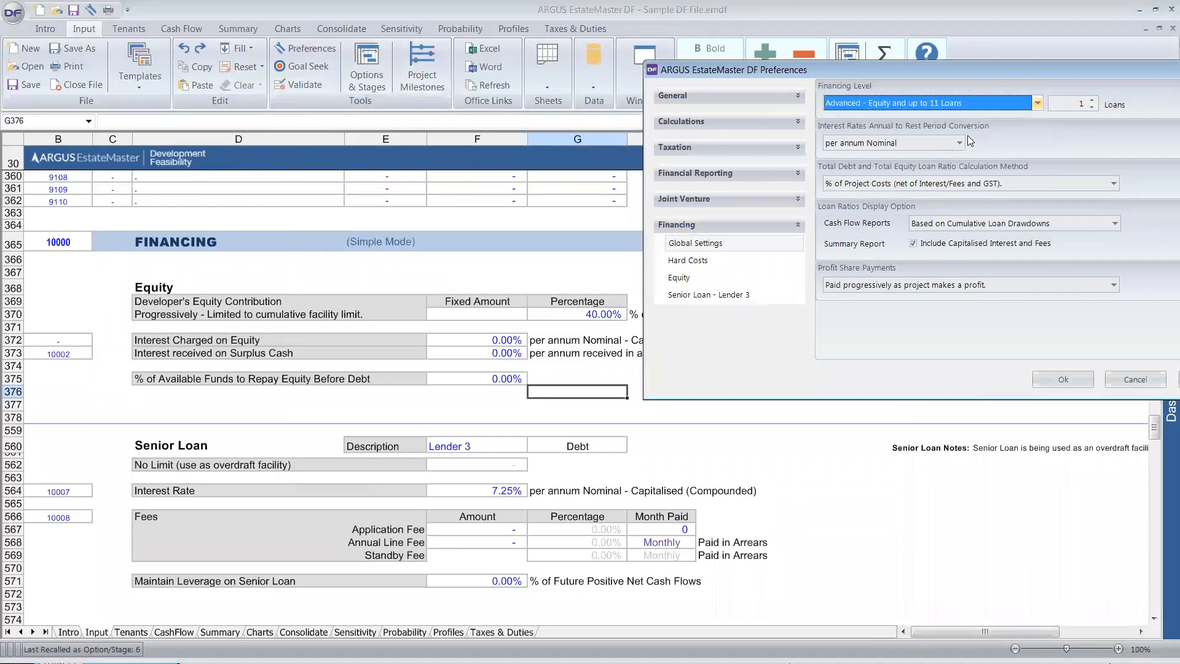
Step: Try out different loan counts for the advanced financing level and settle on 2 loans
left_click(1092, 101)
left_click(1093, 101)
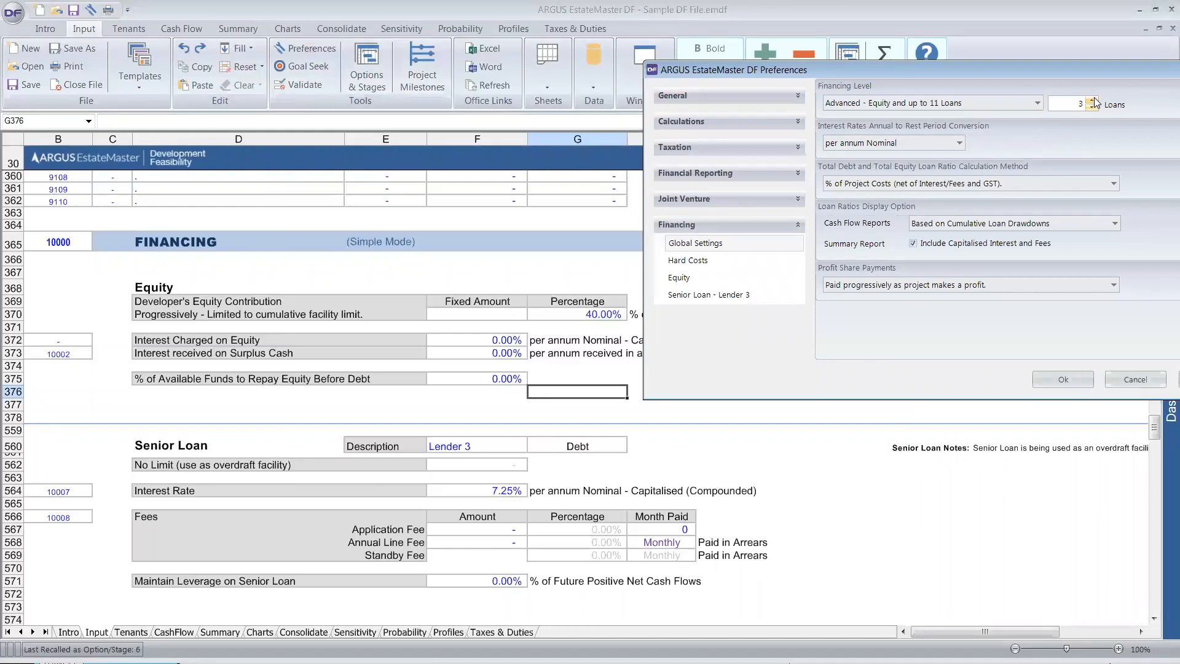
left_click(1092, 100)
left_click(1092, 101)
left_click(1092, 100)
left_click(1092, 100)
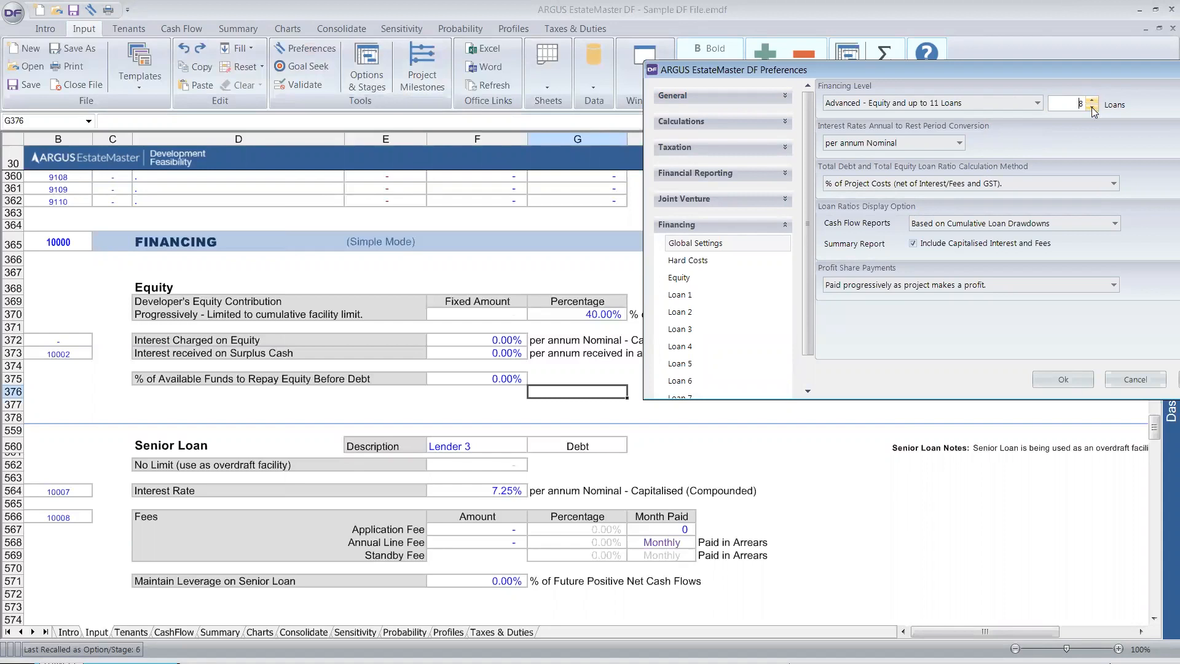
left_click(1092, 107)
left_click(1092, 108)
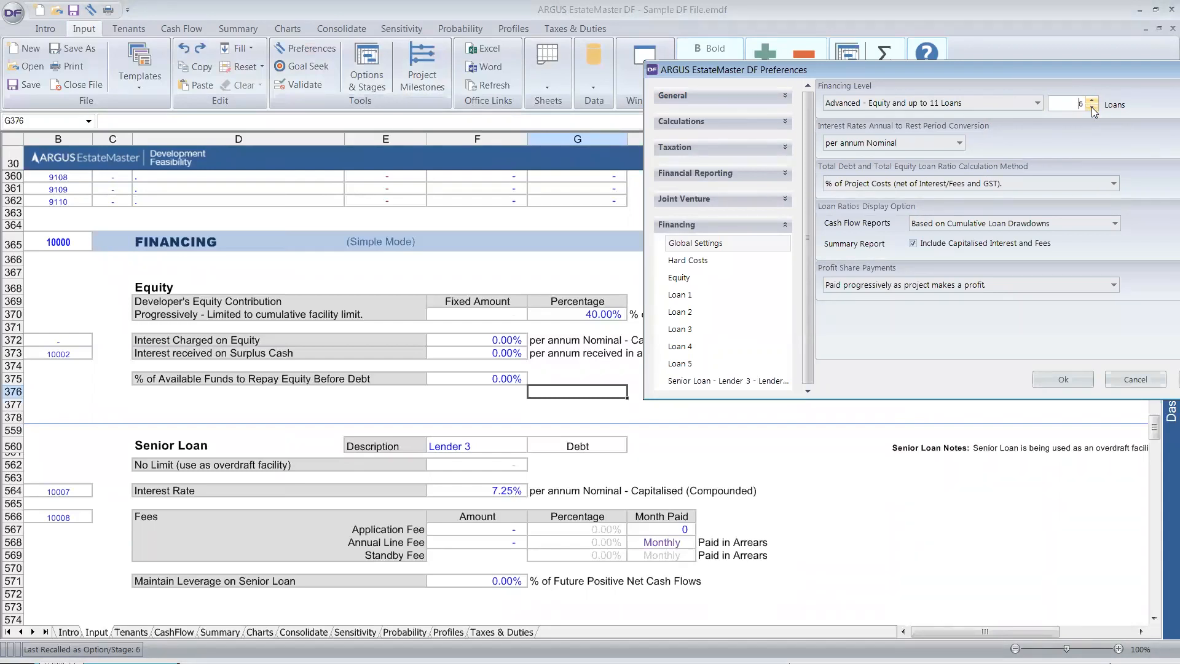
left_click(1091, 107)
left_click(1091, 107)
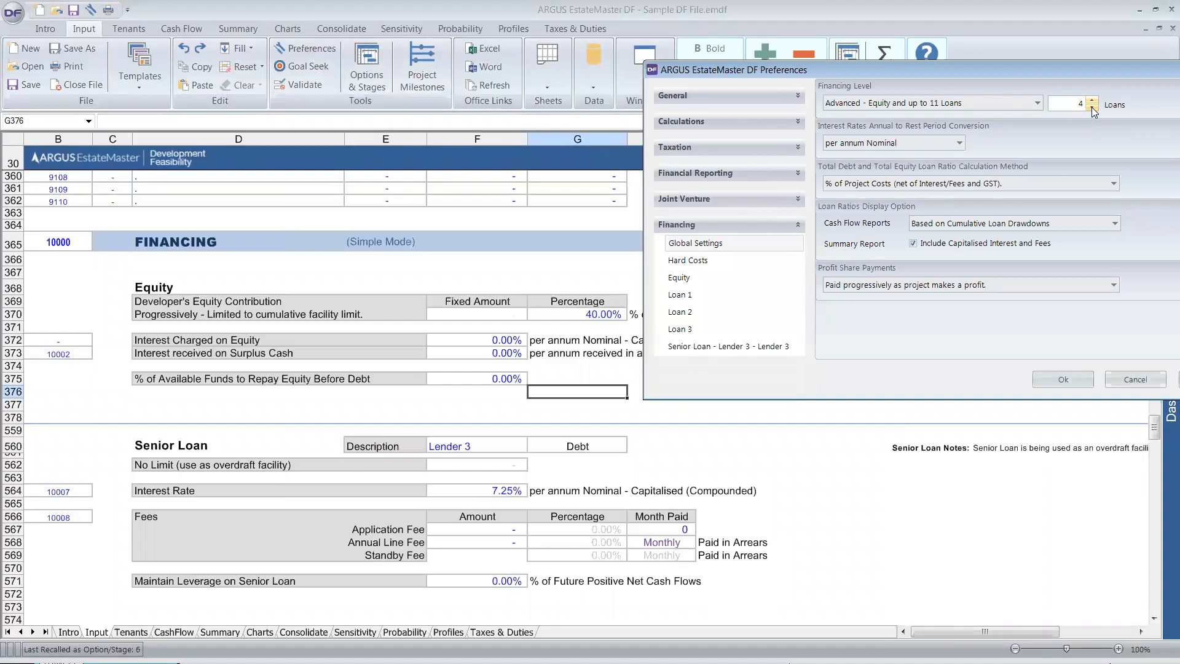
left_click(1092, 108)
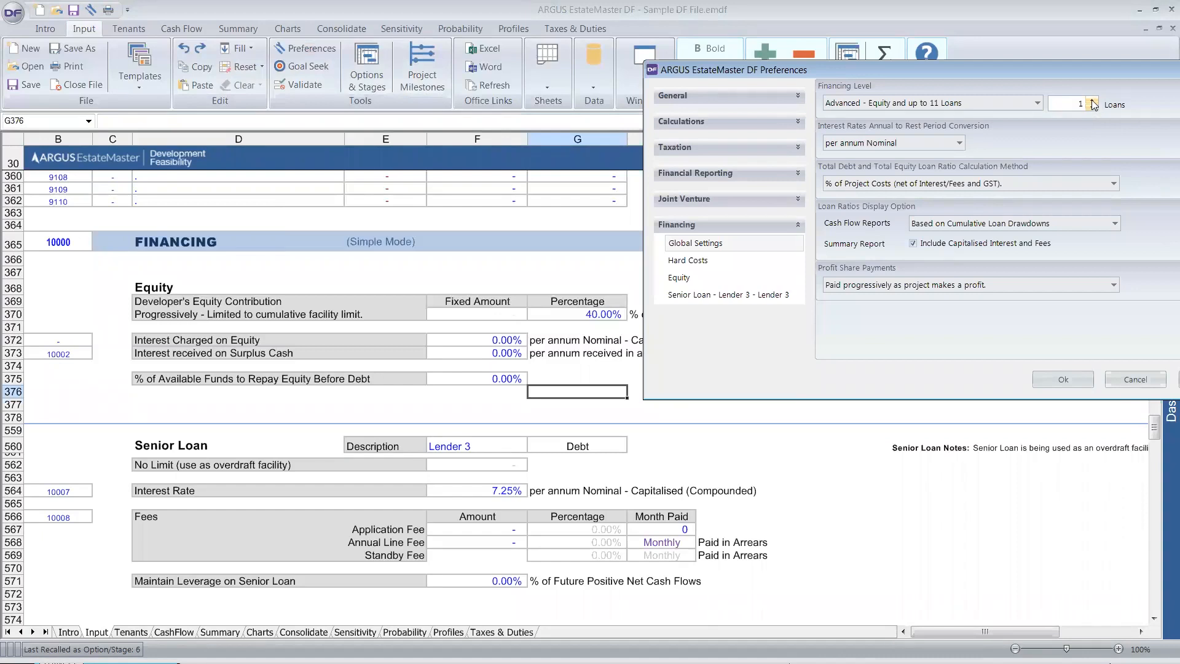
left_click(1092, 101)
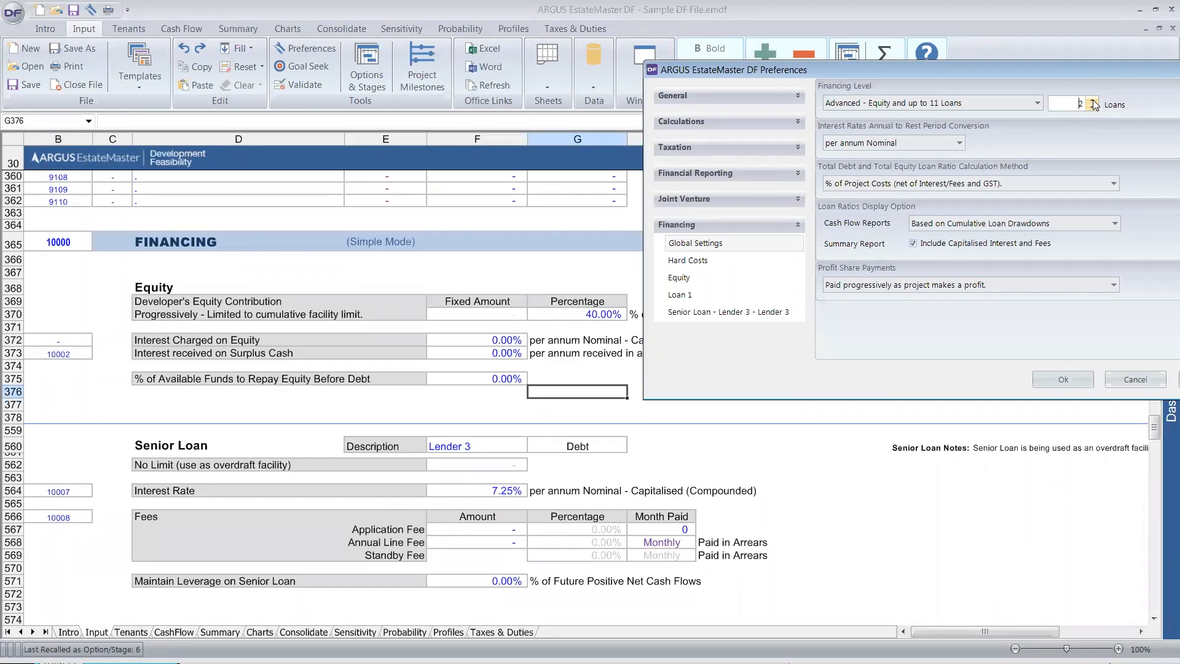
Step: Set the loan type of Loan 1 to Debt in the financing preferences
left_click(667, 297)
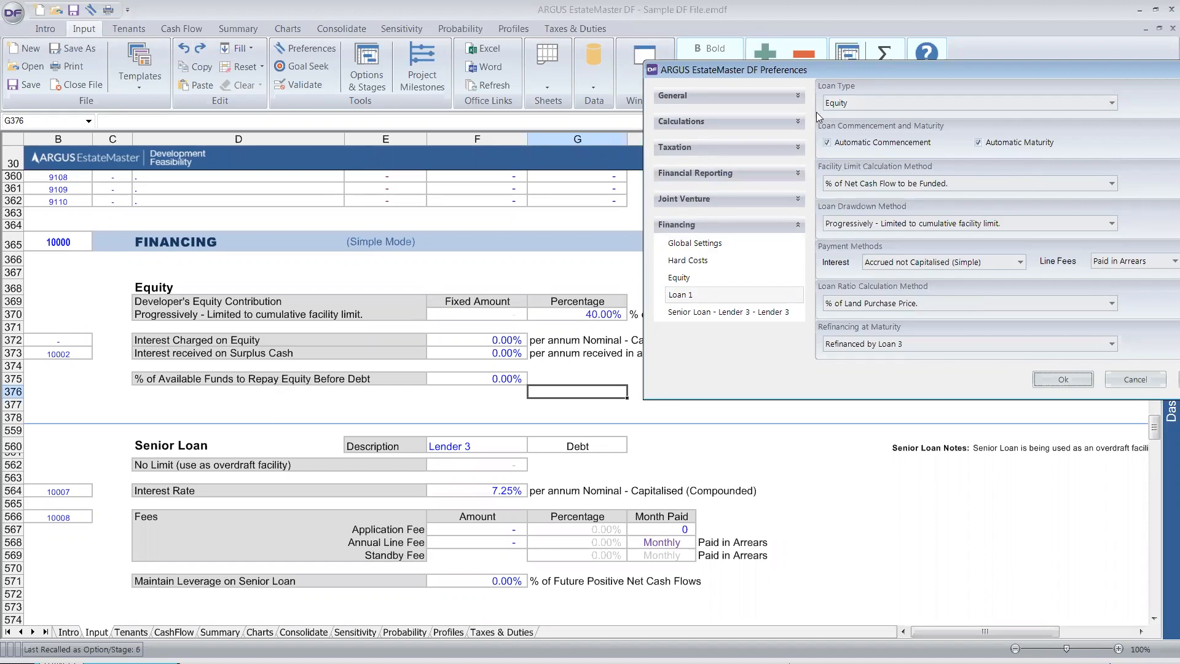
left_click(870, 104)
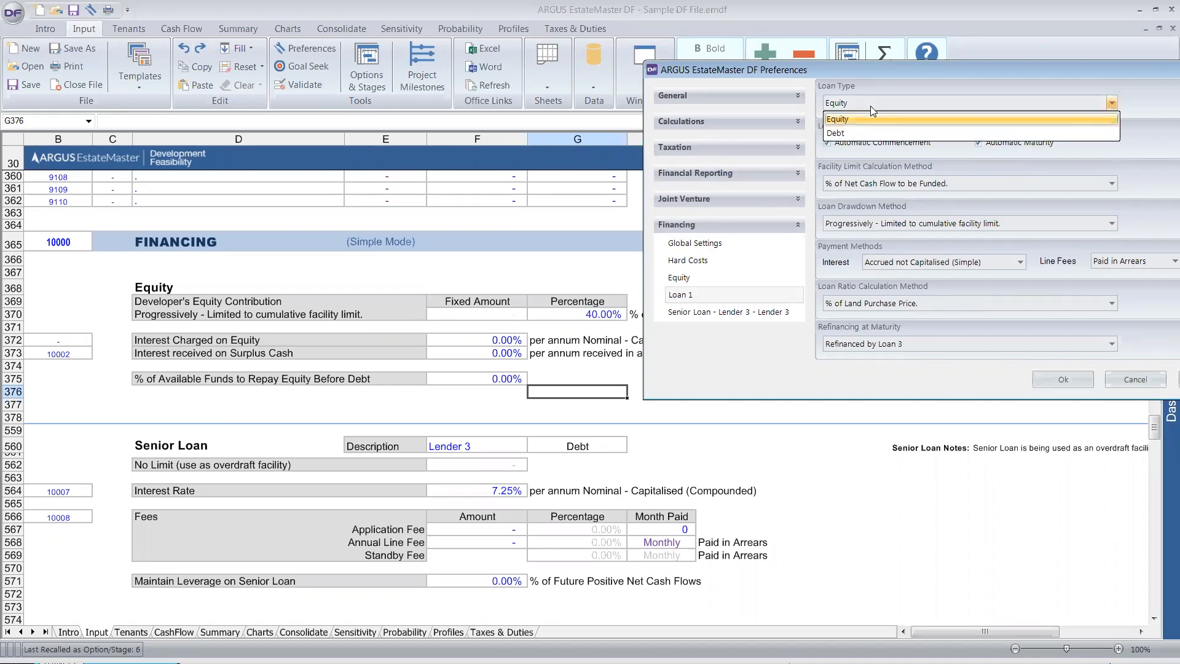
left_click(913, 132)
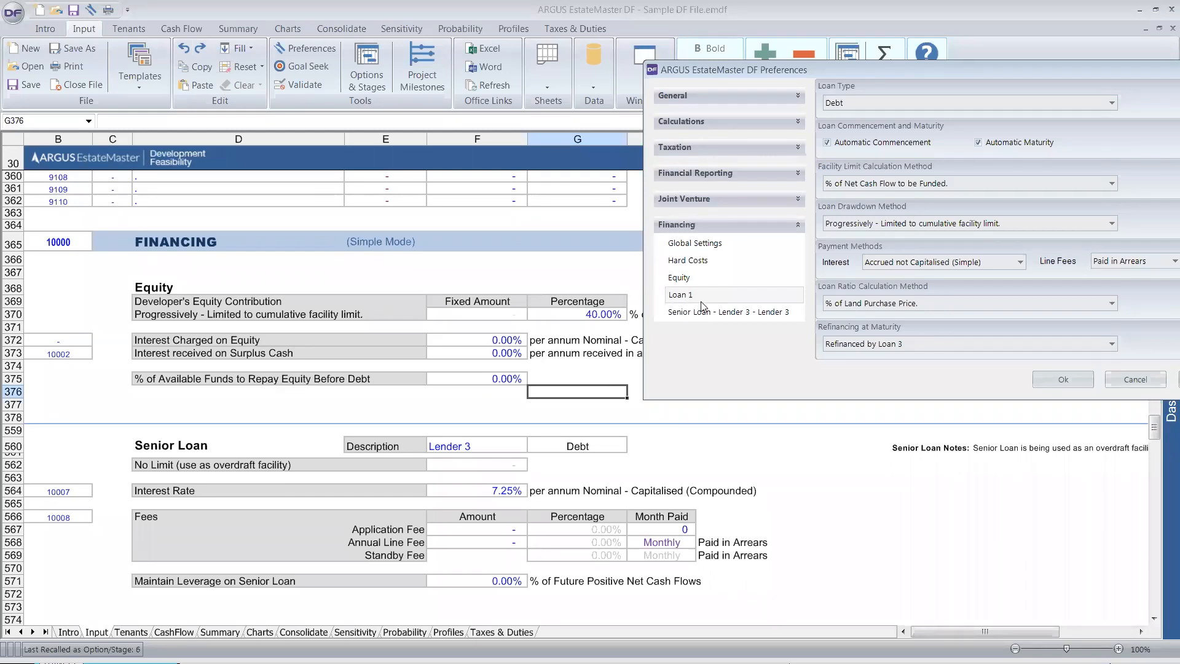
Step: Try Fixed Amount as the facility limit calculation method for Loan 1 in the financing preferences
left_click(937, 72)
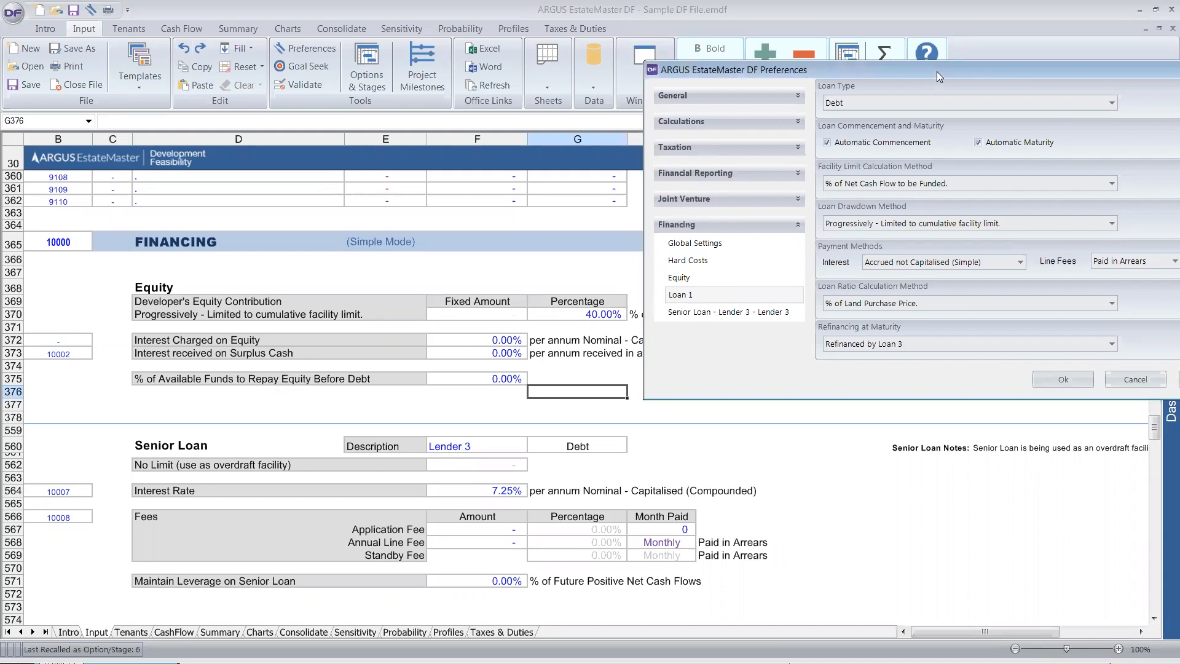
left_click_drag(936, 71, 816, 67)
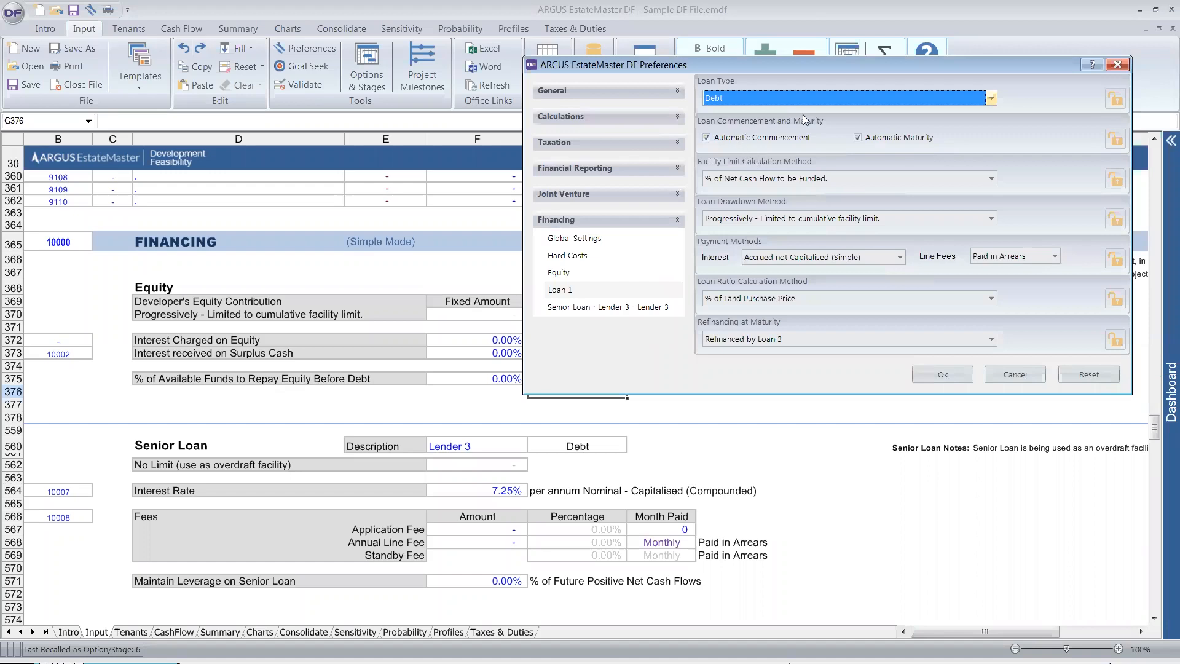
left_click(923, 182)
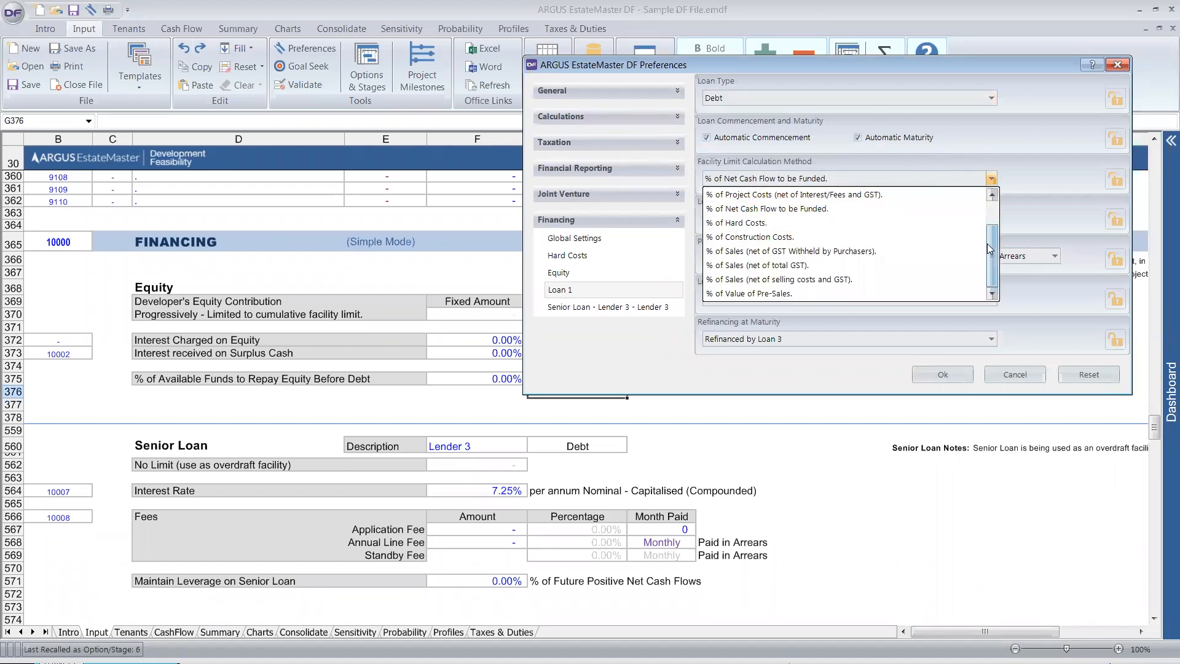
left_click_drag(988, 248, 987, 220)
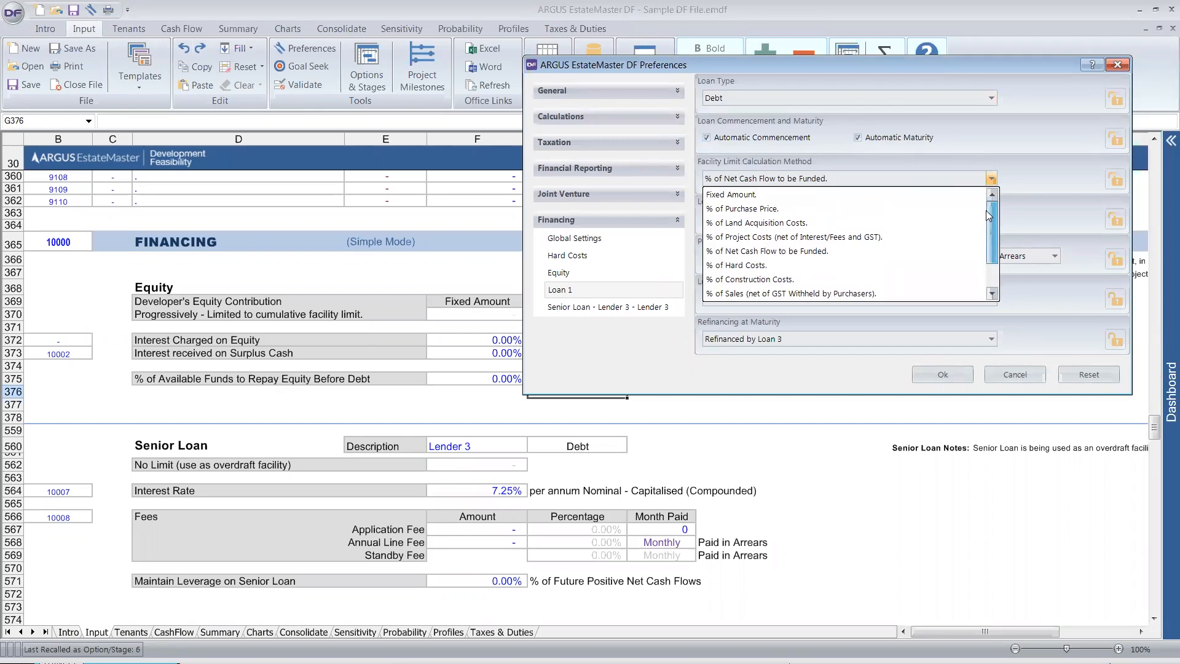
left_click(827, 193)
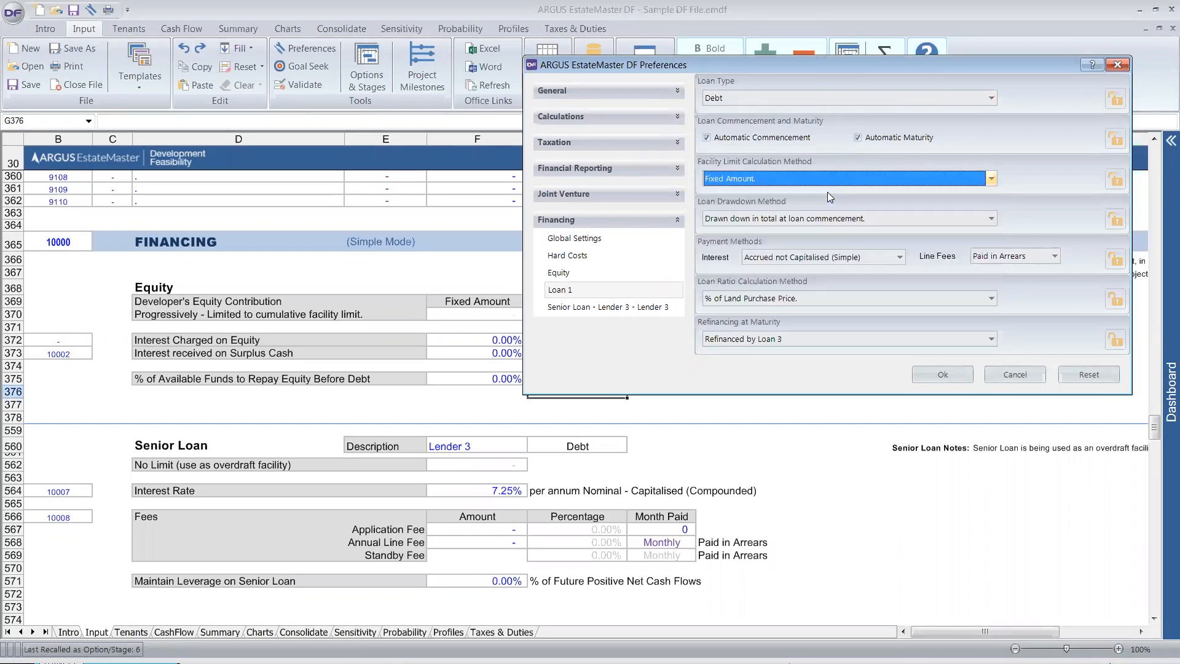
Step: Set Loan 1's facility limit to % of Net Cash Flow to be Funded, drawn down progressively up to the cumulative facility limit, and apply the preferences
left_click(819, 180)
left_click(834, 248)
left_click(797, 219)
left_click(797, 263)
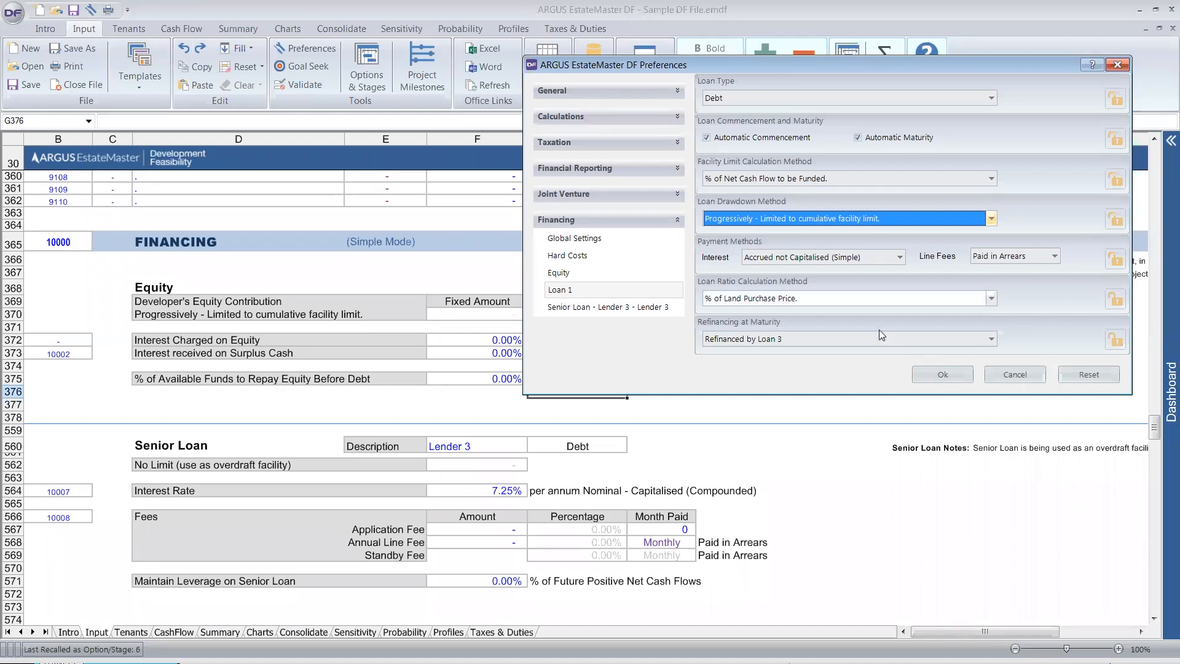
left_click(933, 373)
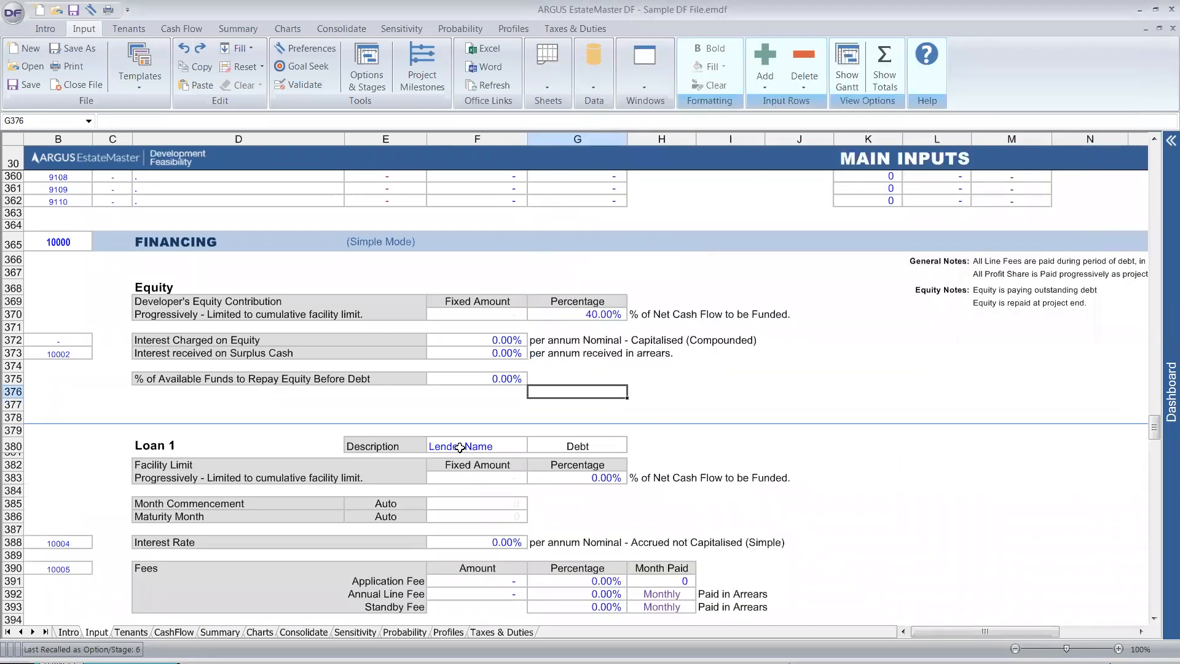
Step: Enter Private Financing as the description of Loan 1 in the financing inputs
scroll(457, 445, "down", 3)
left_click(470, 321)
left_click(607, 318)
left_click(506, 318)
type("Pr")
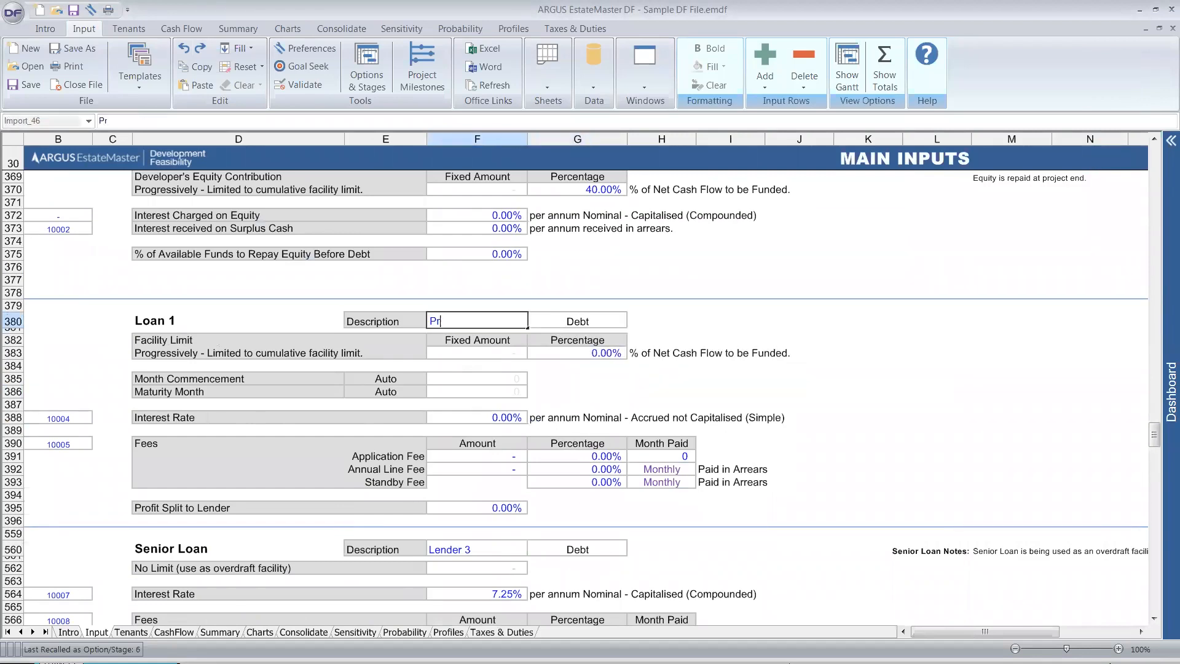
type("ivate Financing")
key("Return")
Step: Set Loan 1's facility limit to 20% of the net cash flow to be funded
key("Return")
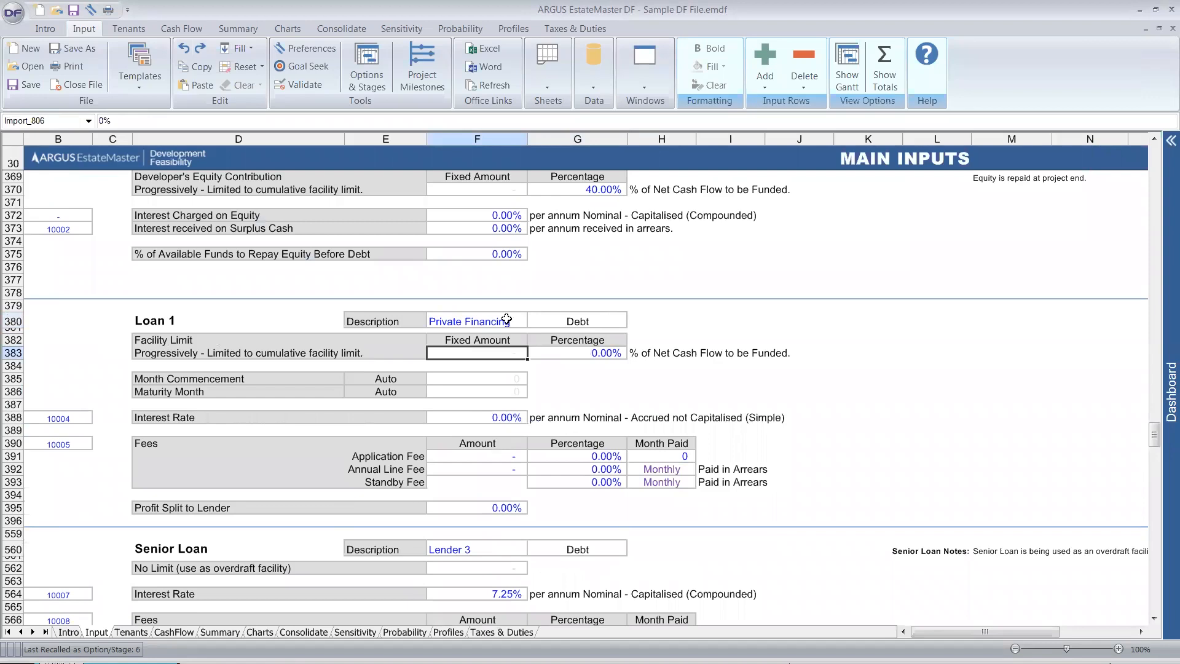
key("Right")
type("20")
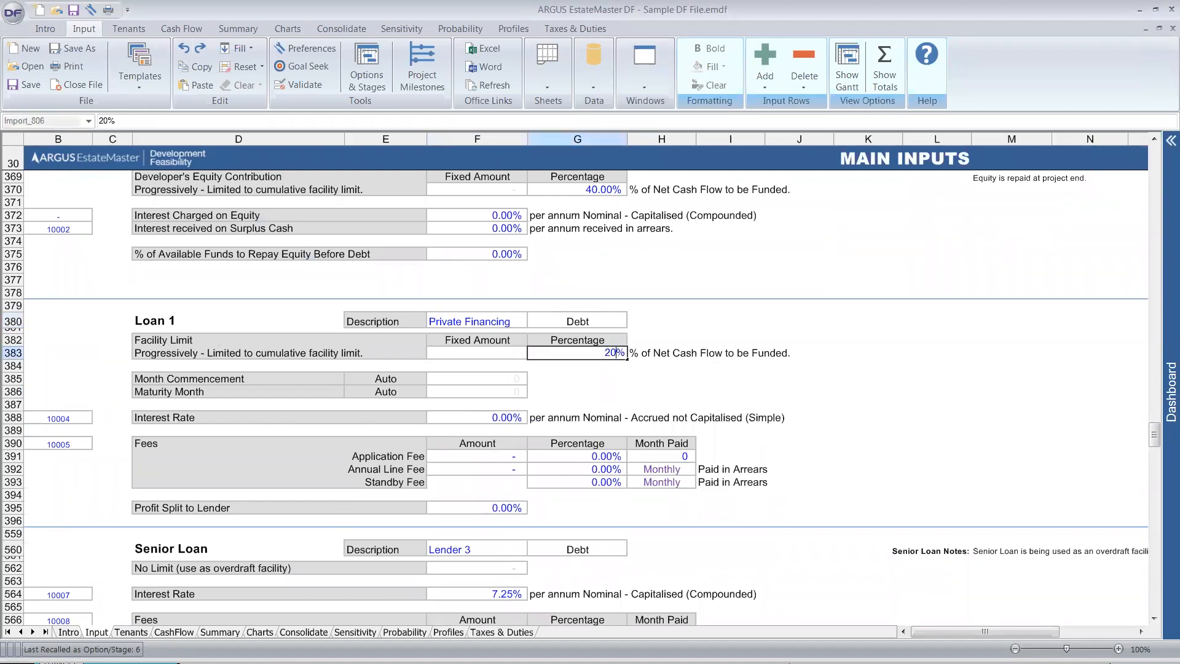
scroll(884, 360, "up", 2)
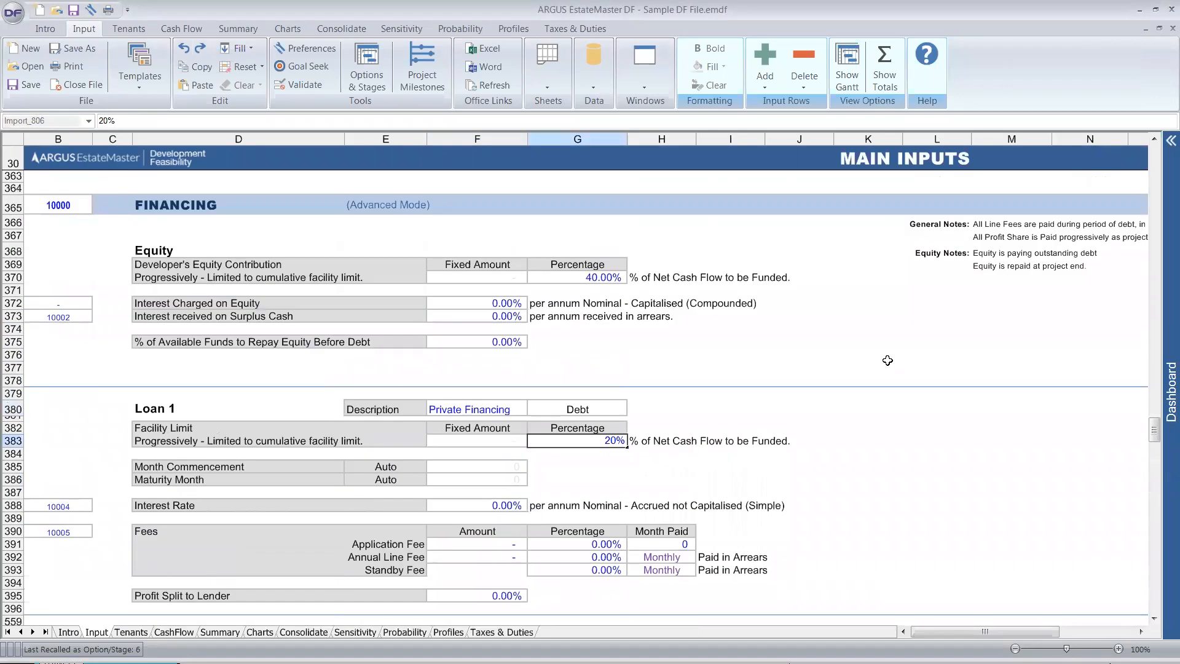
left_click(806, 367)
Step: Set the developer's equity contribution to 20% of the net cash flow to be funded
left_click(625, 279)
type("20")
key("Return")
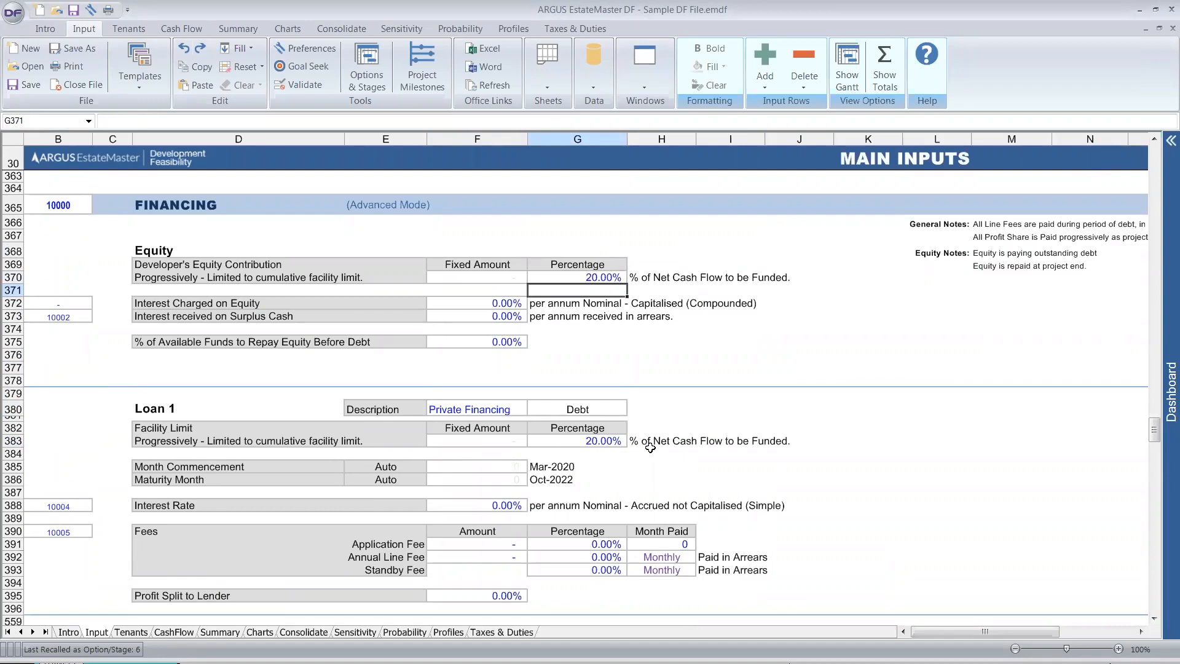
Step: Enter a 9% interest rate and a 15% profit split to lender for Loan 1
scroll(654, 447, "down", 3)
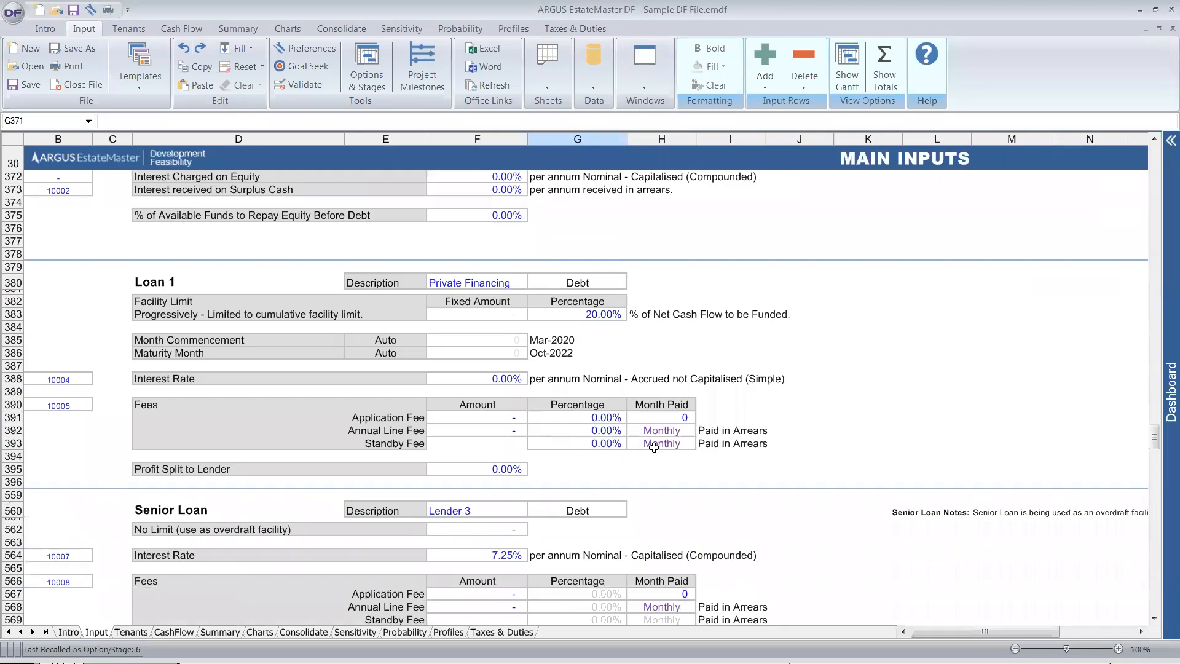
left_click(487, 379)
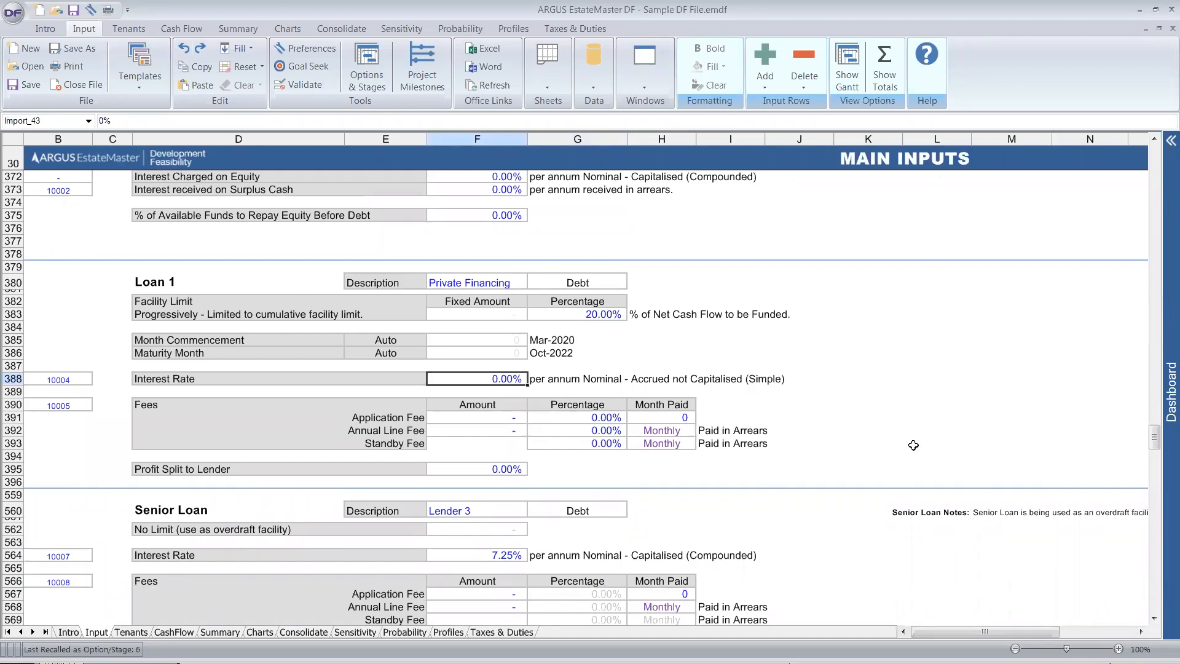
type("9")
key("Return")
key("Down")
key("Down")
key("Down")
key("Down")
key("Down")
key("Down")
type("15")
key("Return")
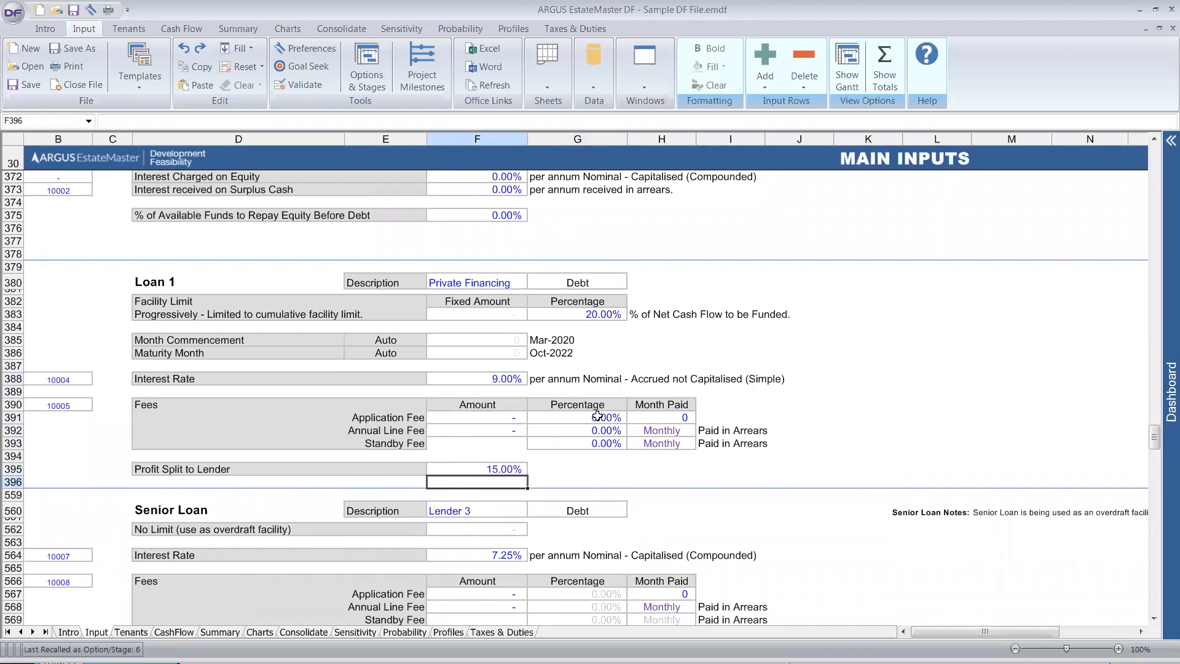
Step: Set Loan 1's interest rate to 5%
left_click_drag(98, 351, 765, 464)
left_click(473, 381)
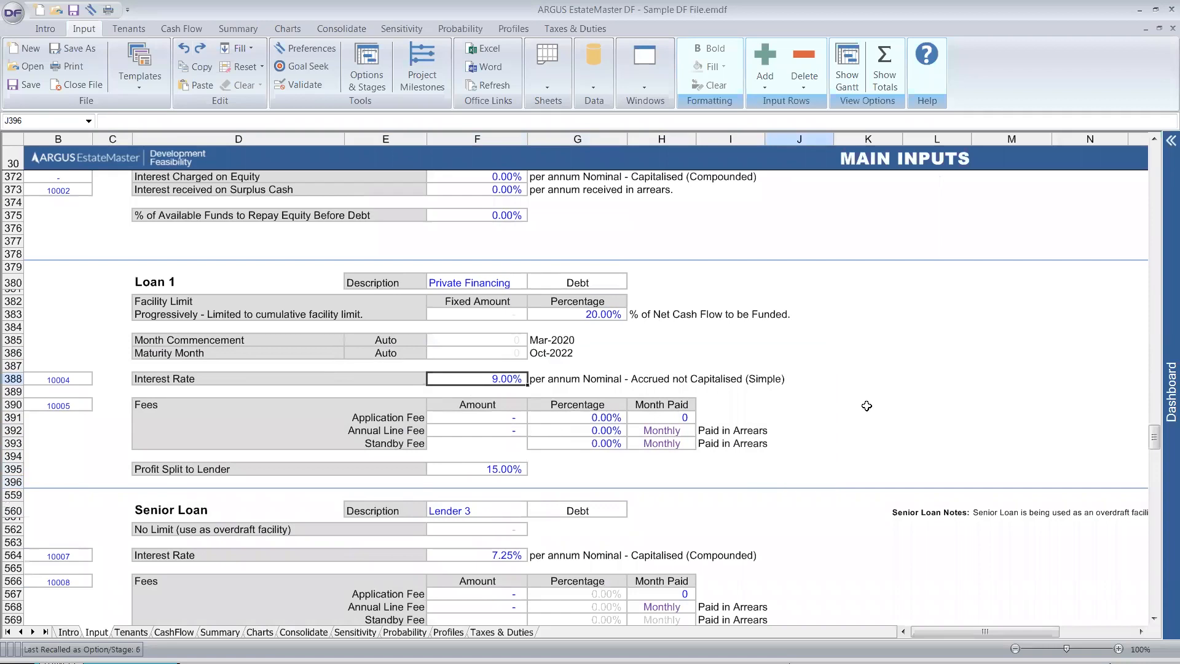
type("5")
key("Return")
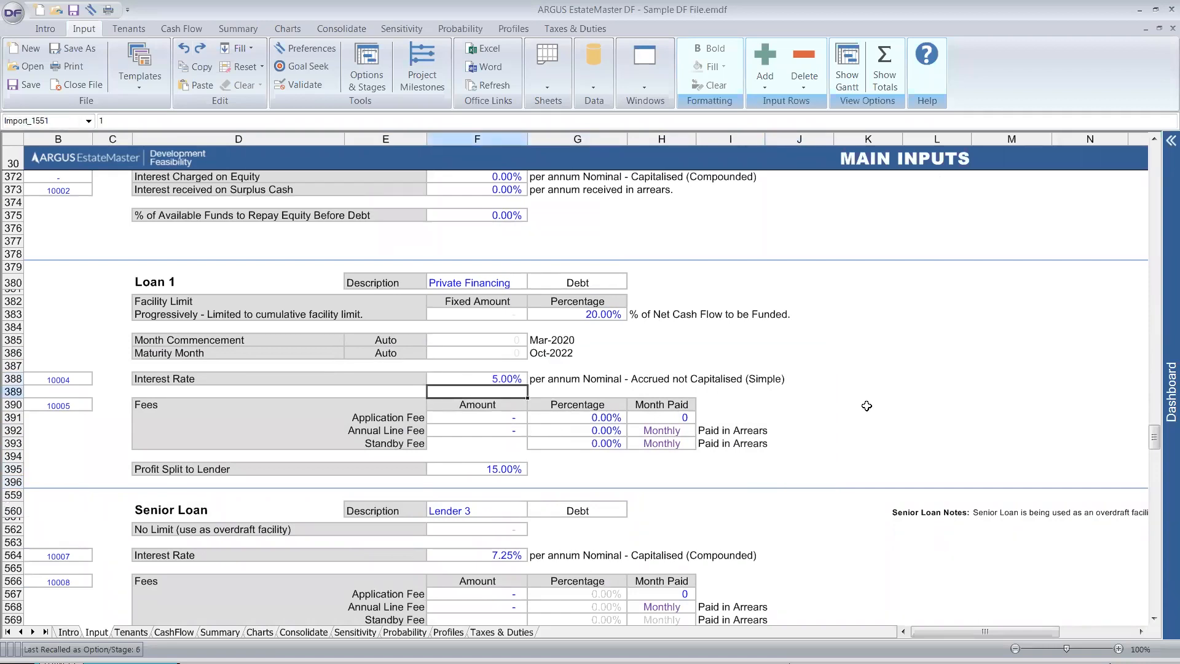
scroll(867, 405, "up", 1, "ctrl")
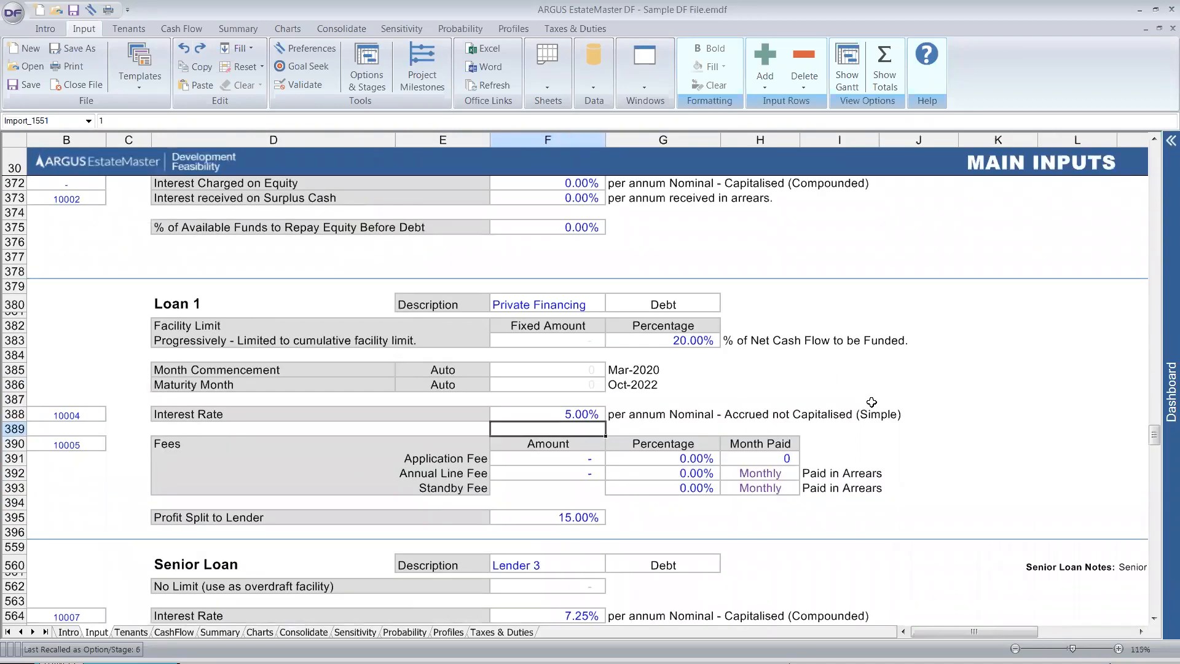
Step: Set Loan 1's profit split to lender to 20%
left_click(575, 417)
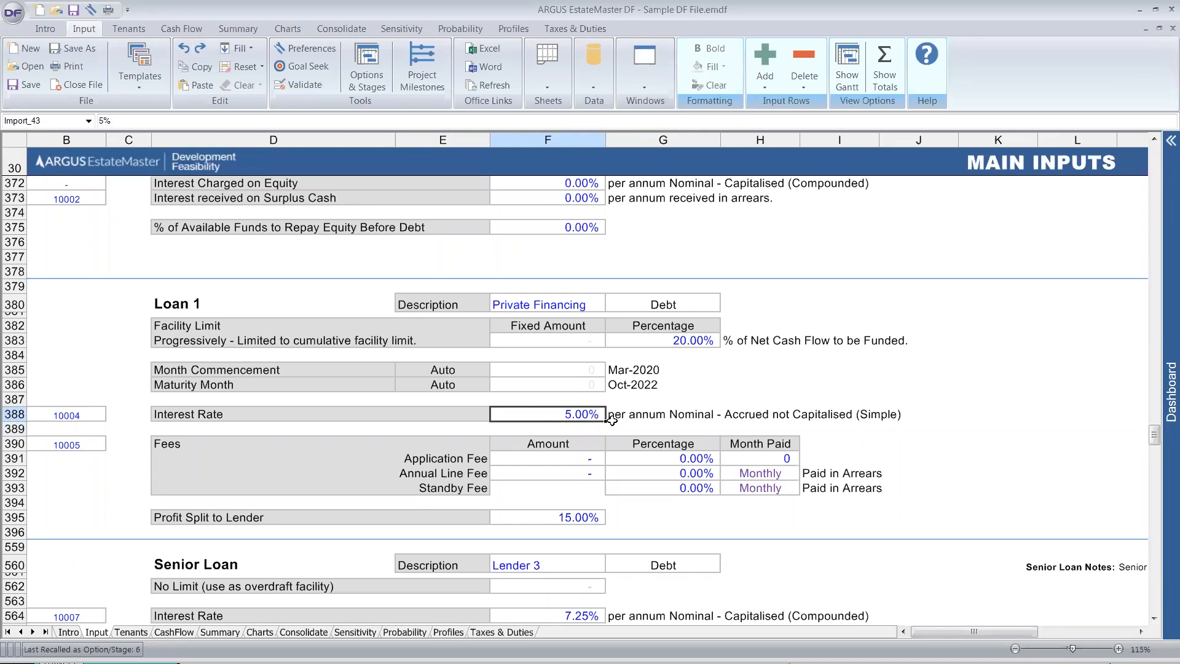
left_click(585, 499)
left_click(582, 513)
type("20")
key("Return")
left_click(517, 301)
left_click(91, 512)
left_click_drag(91, 512, 222, 514)
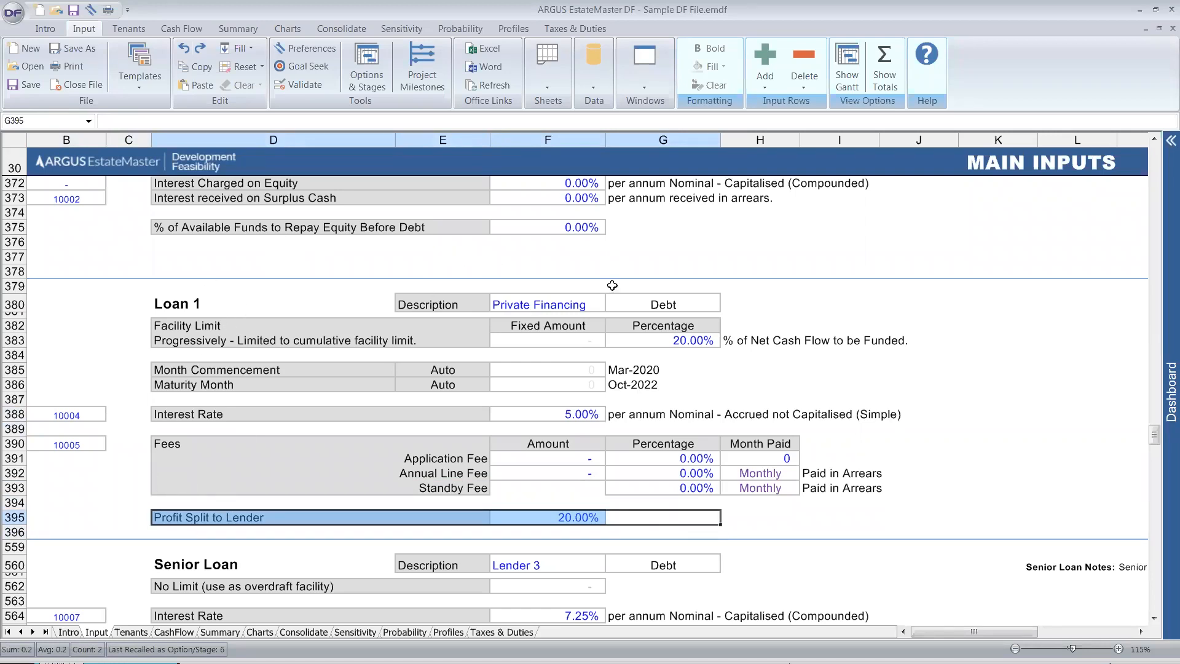
left_click(767, 360)
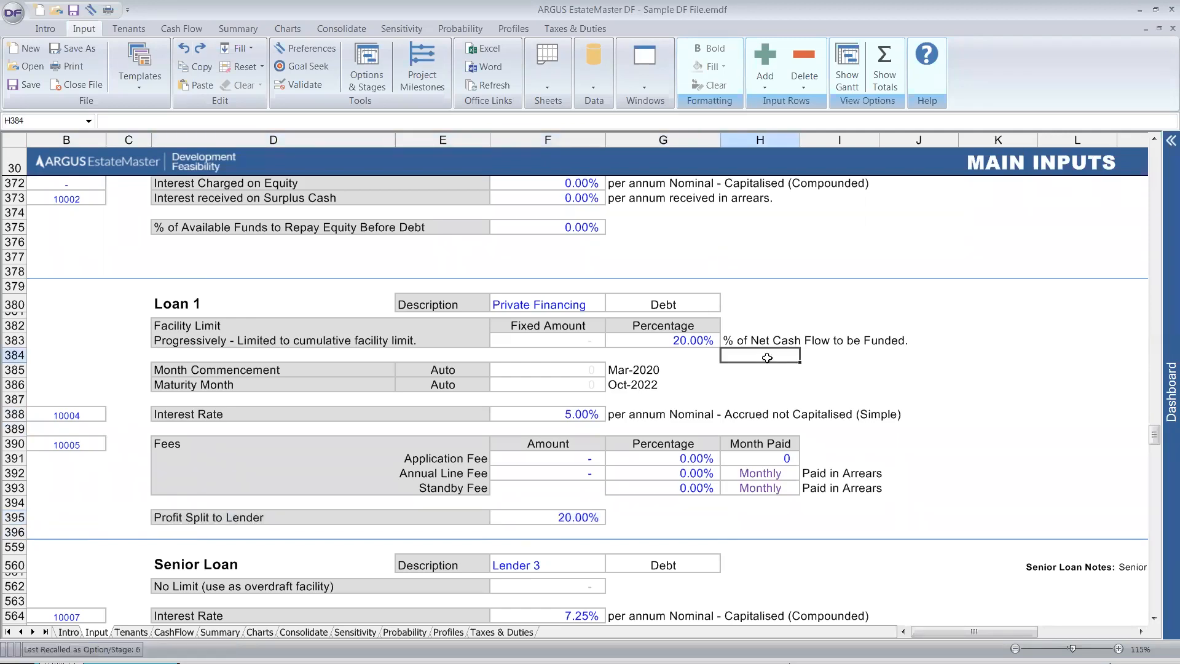
Step: Review the equity, Loan 1 and Senior Loan terms in the financing inputs
scroll(764, 346, "down", 2)
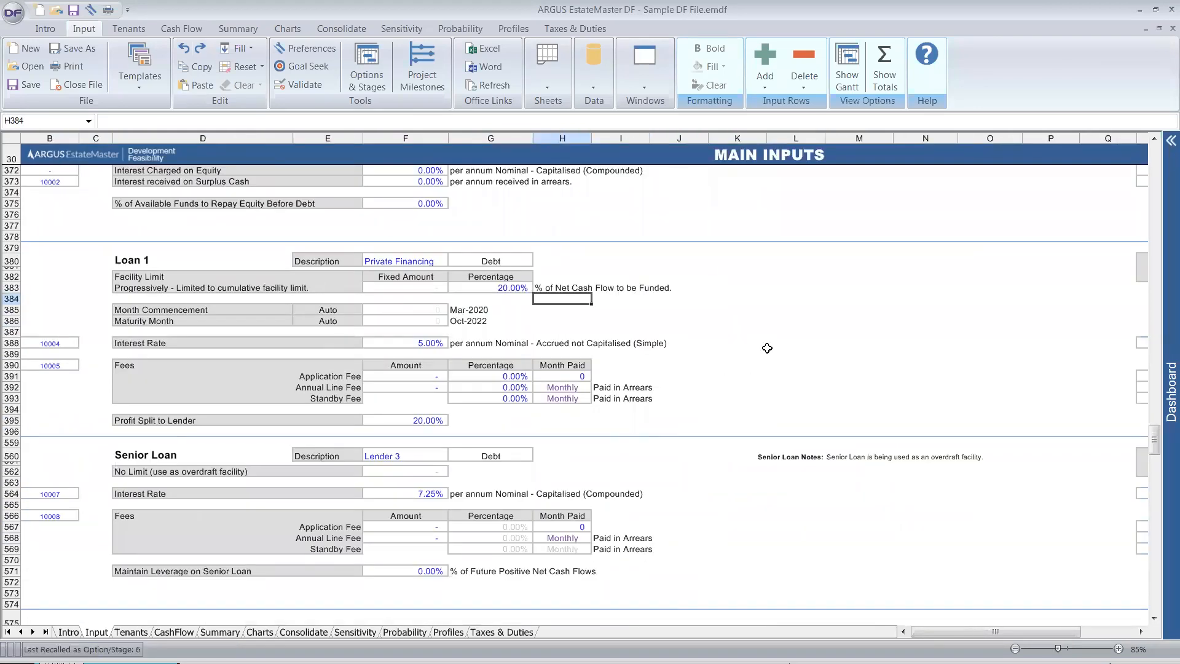
scroll(765, 347, "up", 1)
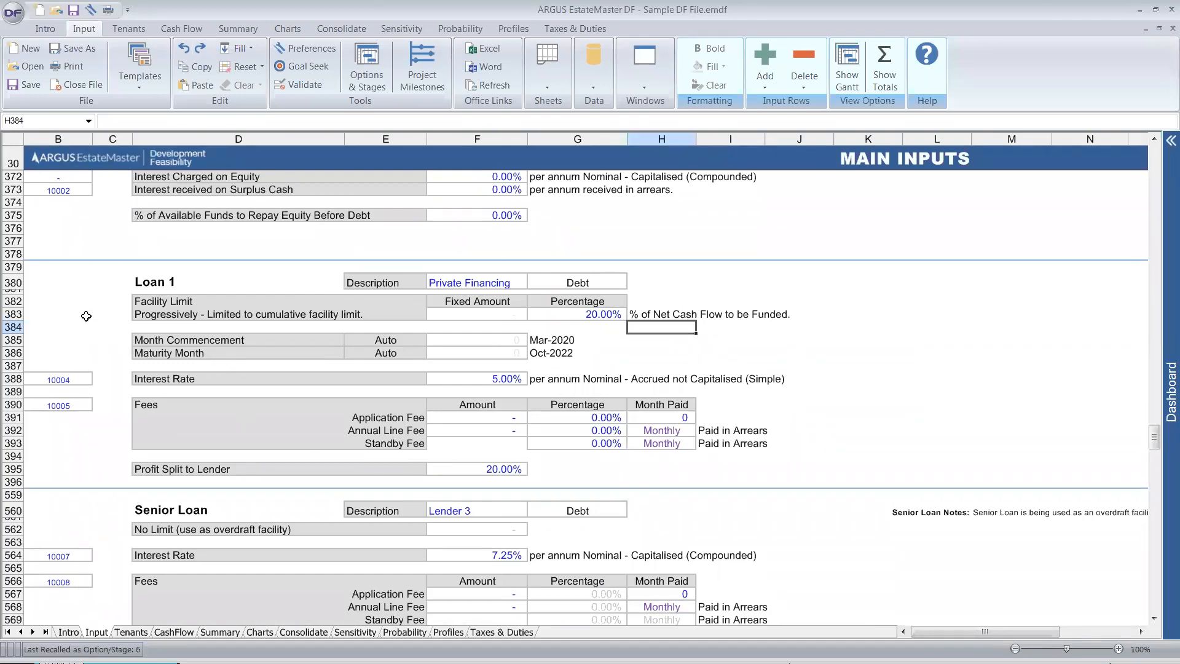
scroll(86, 316, "up", 2)
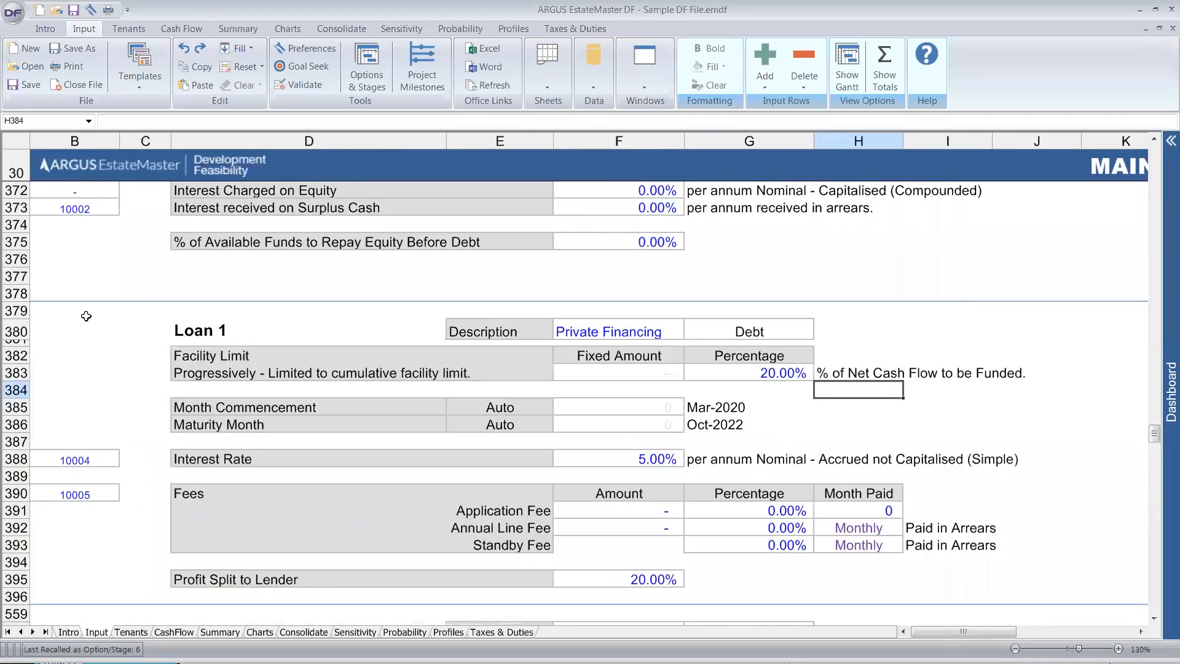
scroll(86, 316, "down", 1)
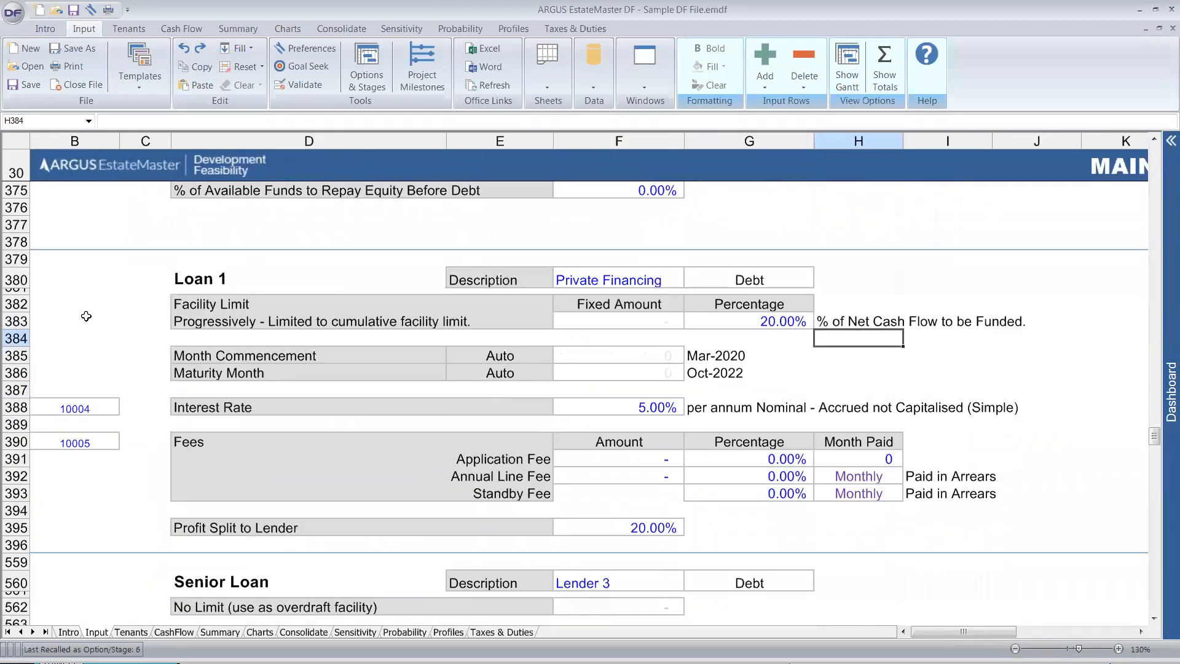
scroll(86, 316, "down", 1)
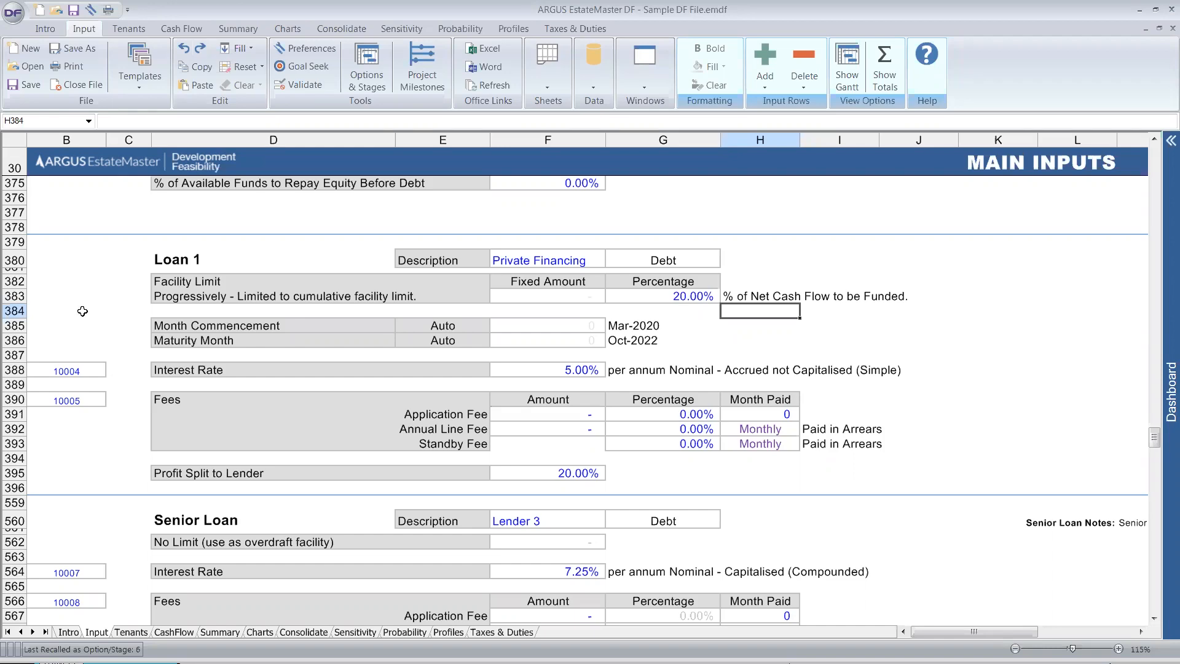
scroll(82, 311, "down", 1)
scroll(82, 311, "up", 2)
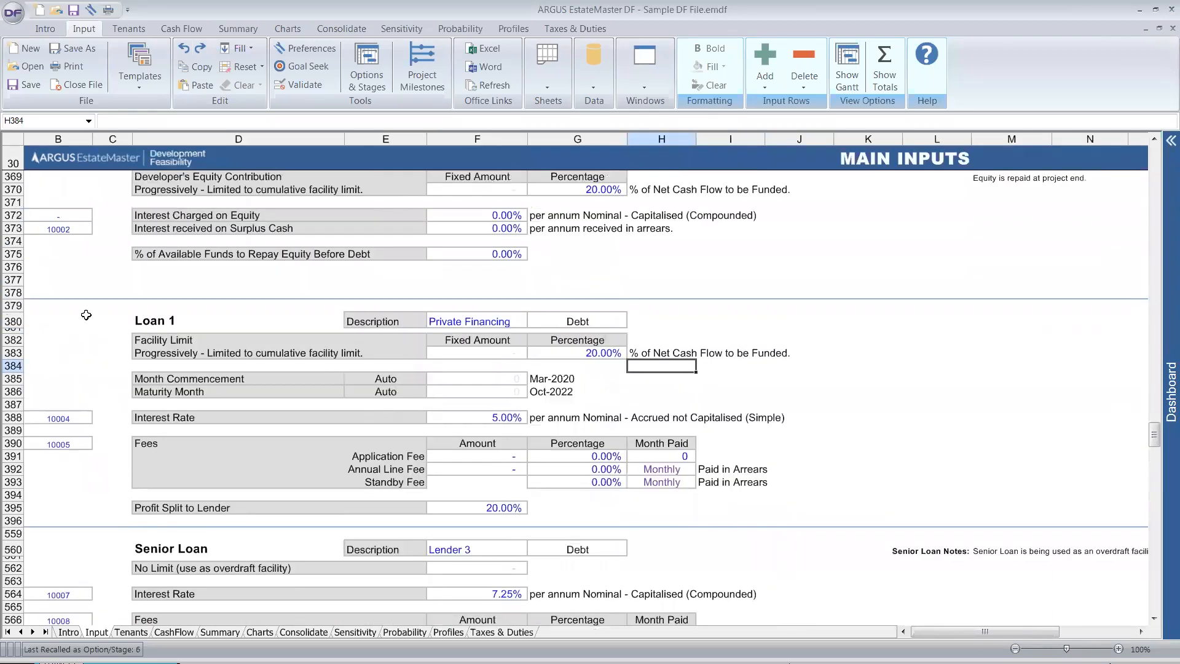
scroll(86, 314, "up", 1)
scroll(92, 314, "down", 1)
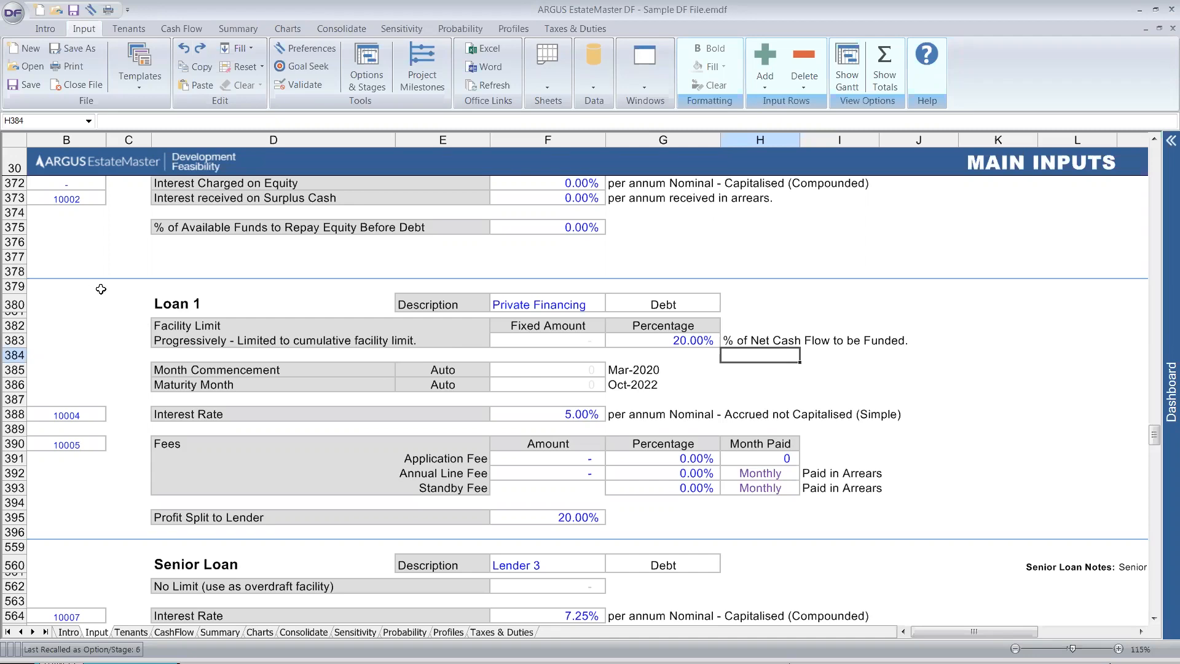
scroll(100, 289, "down", 1)
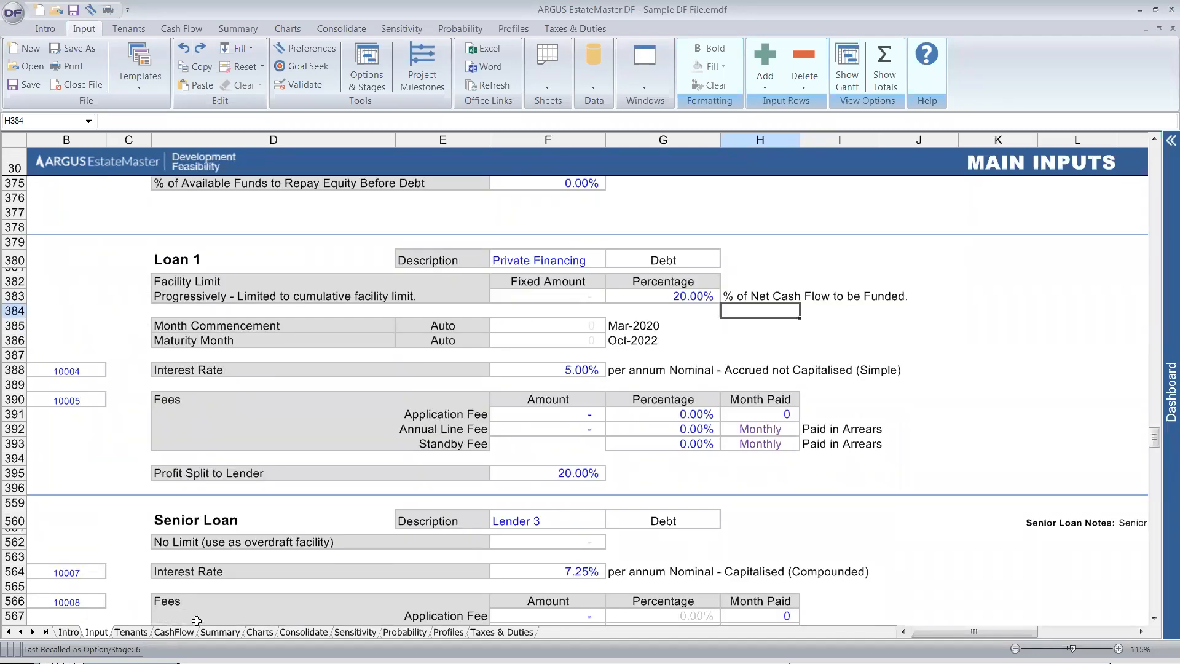
Step: Examine each funder's Interest Charged, Profit Share Received, Total Profit to Funders and IRR on Funds Invested in the project returns summary
left_click(220, 632)
left_click_drag(407, 315, 535, 478)
scroll(534, 478, "down", 2)
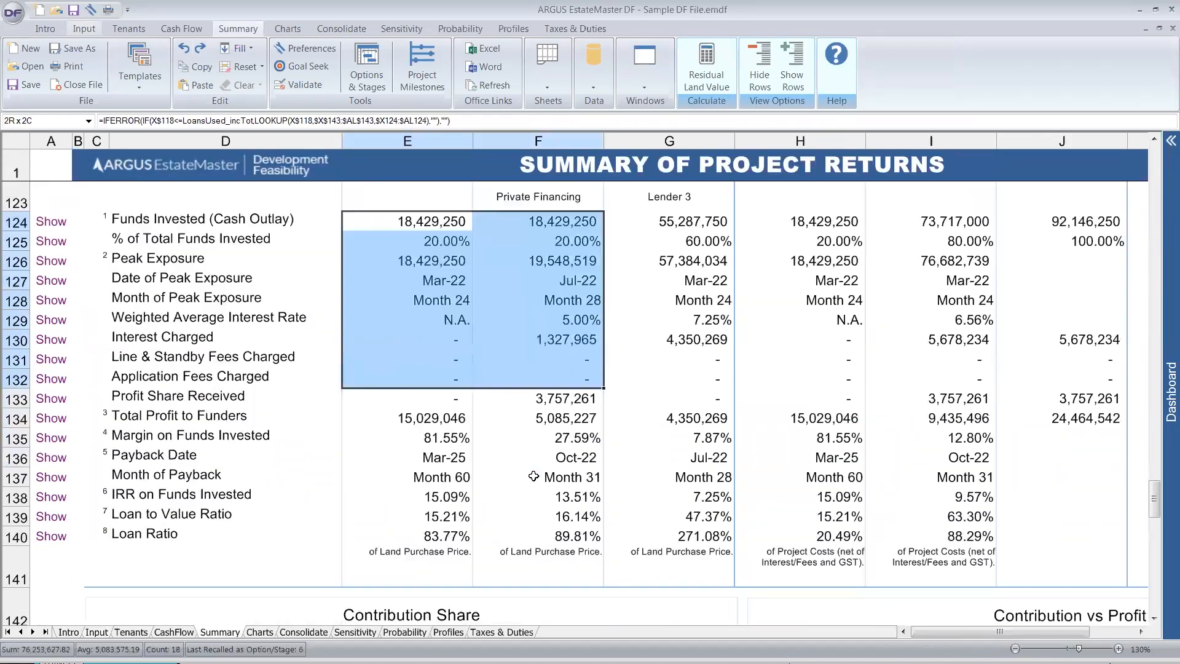
left_click(451, 378)
scroll(450, 374, "down", 2)
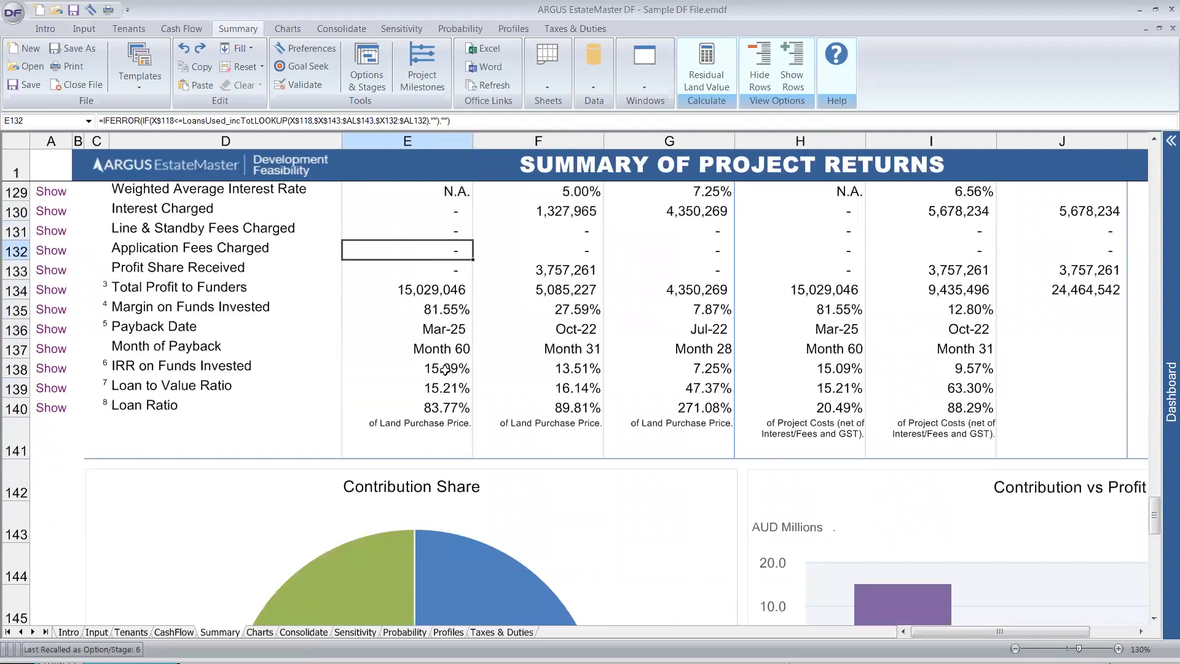
left_click(9, 212)
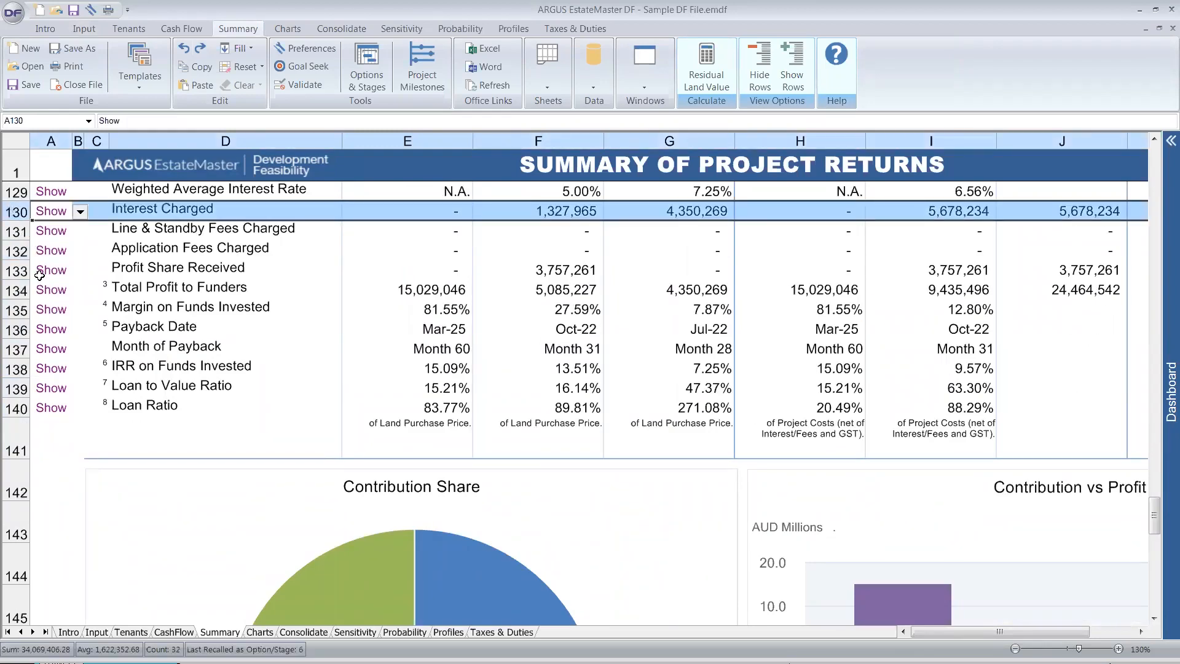
left_click(17, 269)
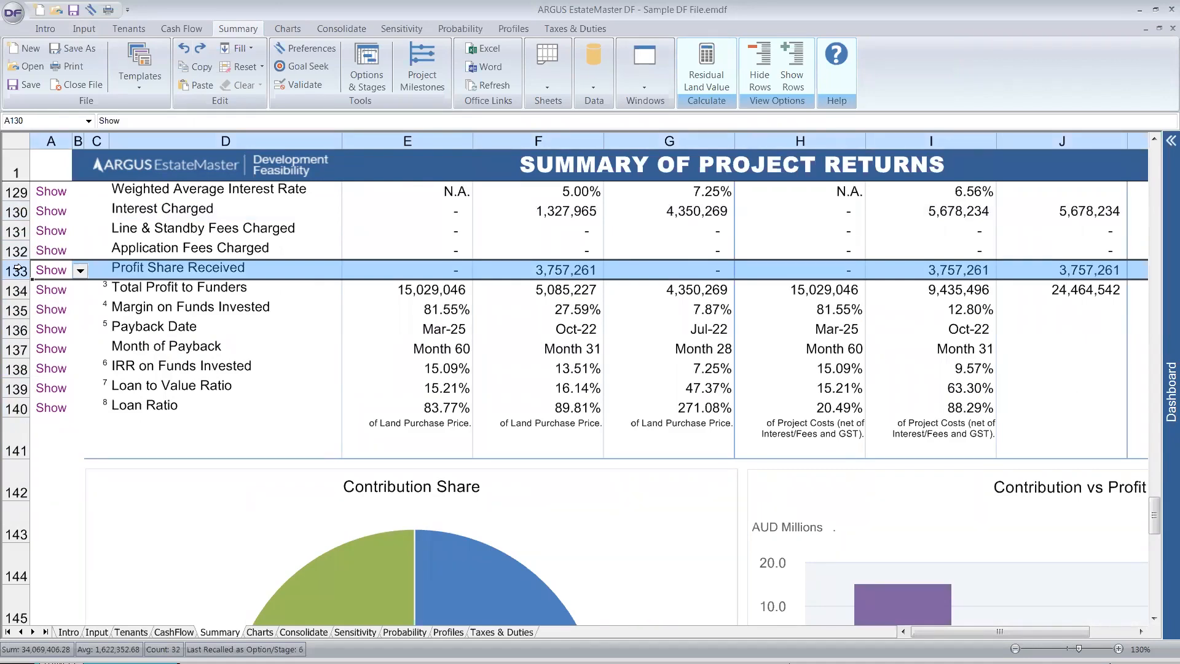
left_click(16, 291)
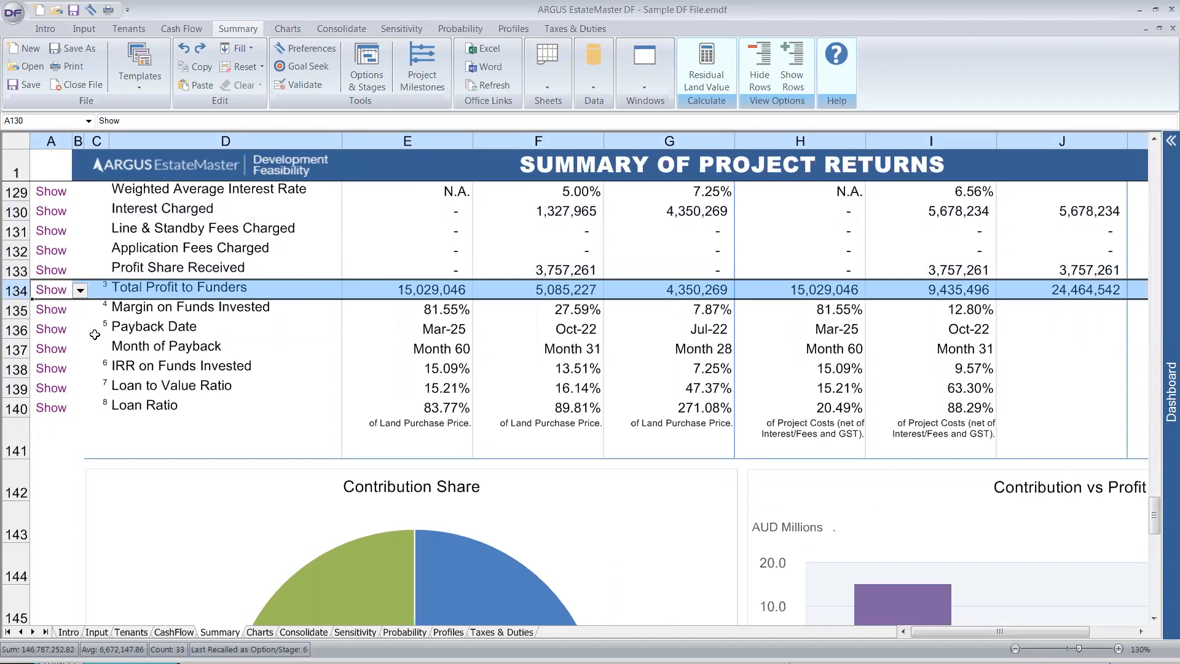
left_click(10, 369)
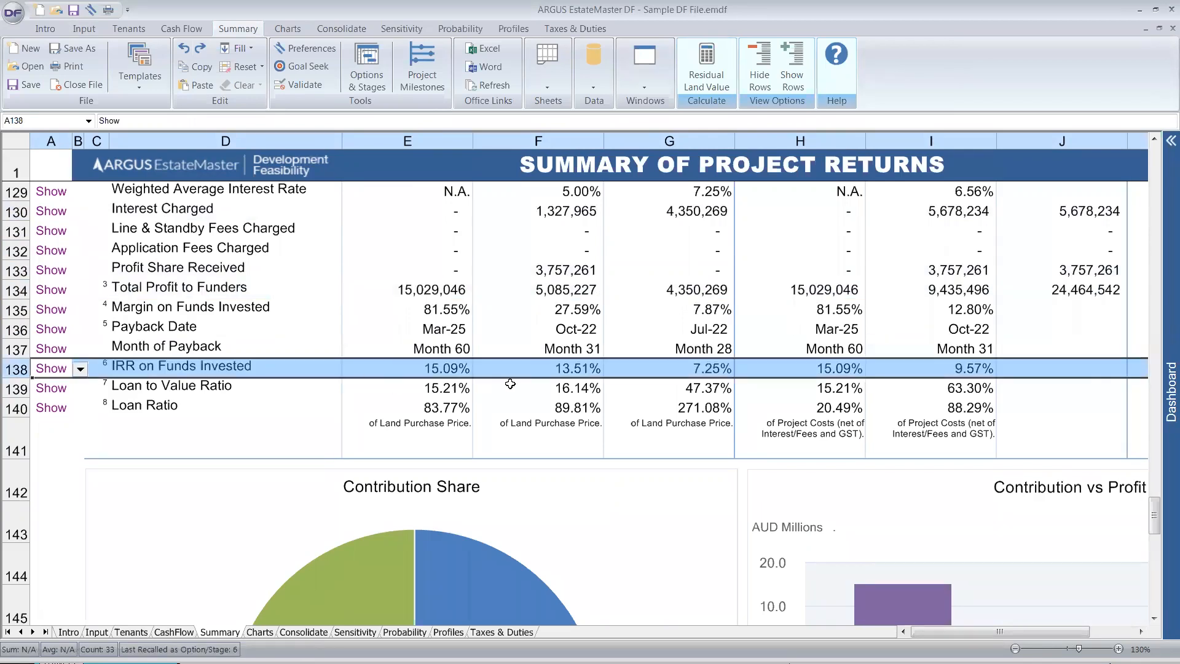
Step: Run Goal Seek to bring Private Financing's IRR on Funds Invested to 0.15 by changing Loan 1's Profit Split to Lender
scroll(506, 383, "up", 2)
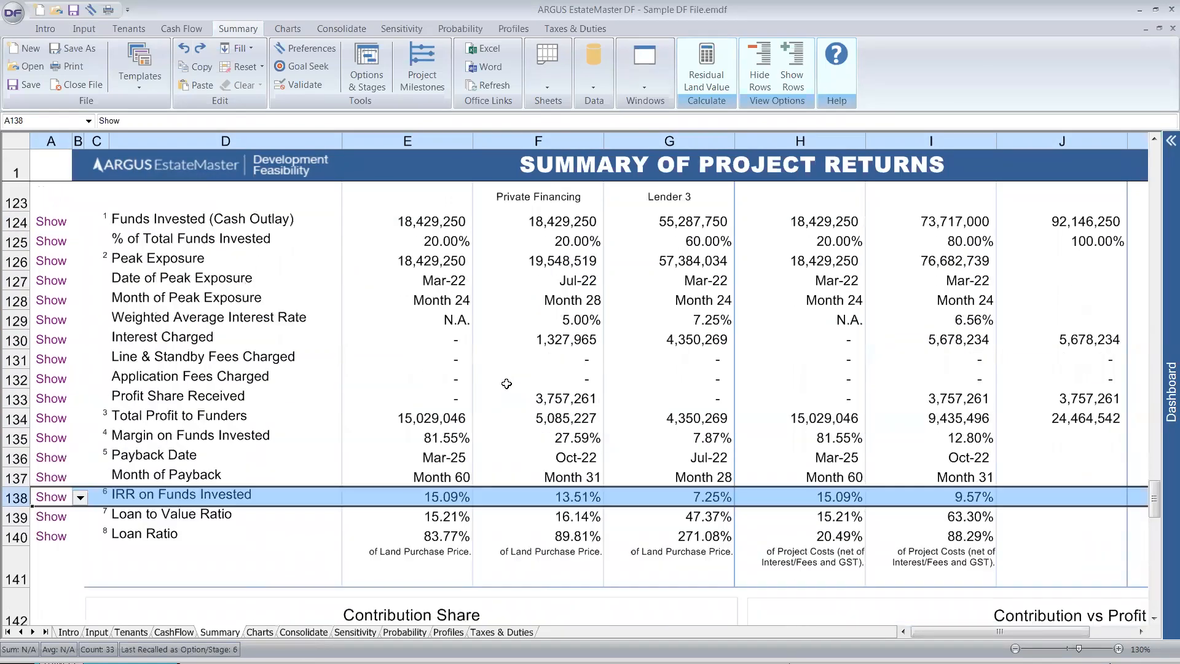
scroll(506, 384, "down", 1)
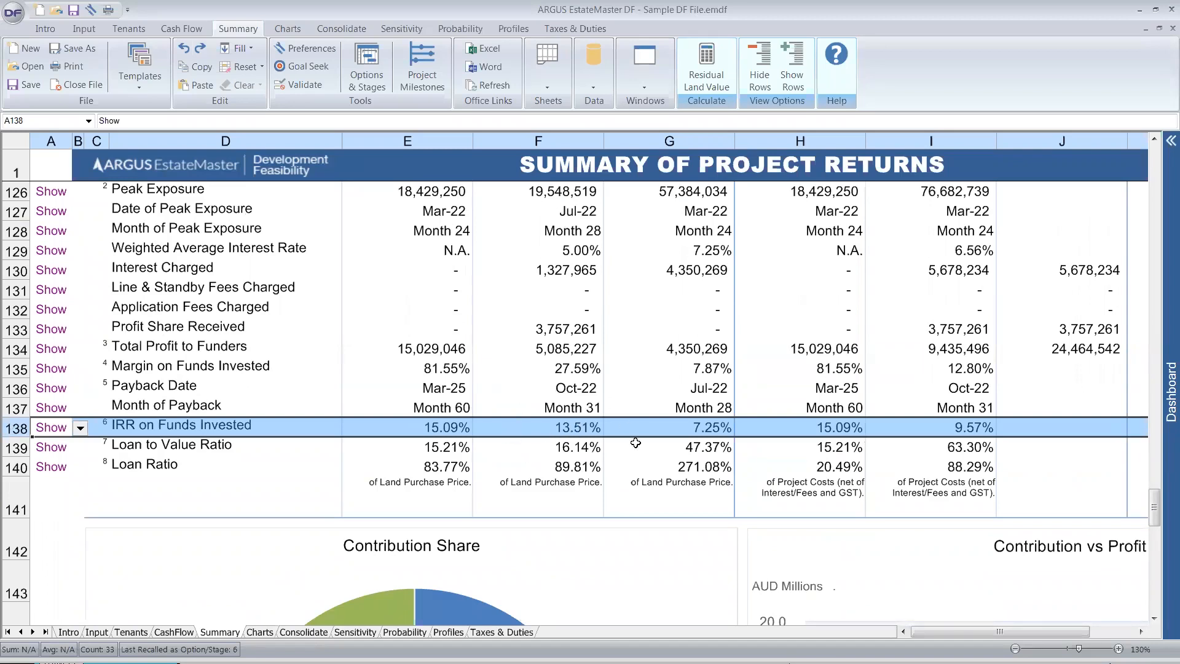
left_click(557, 430)
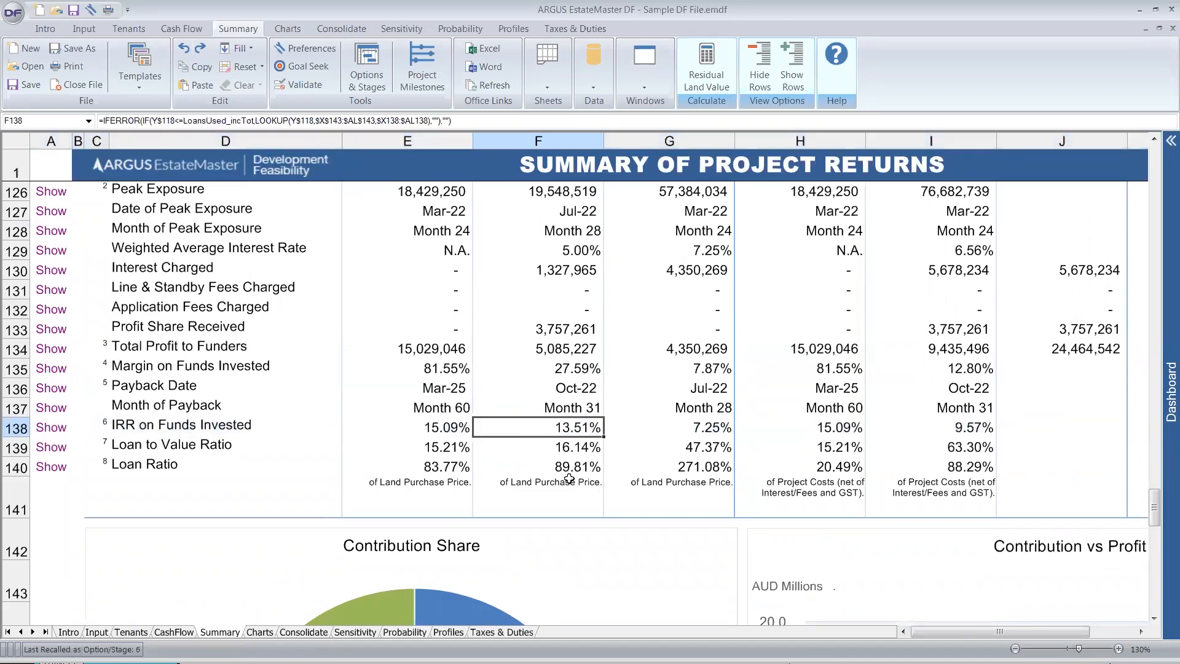
left_click(460, 424)
left_click(524, 427)
left_click(303, 63)
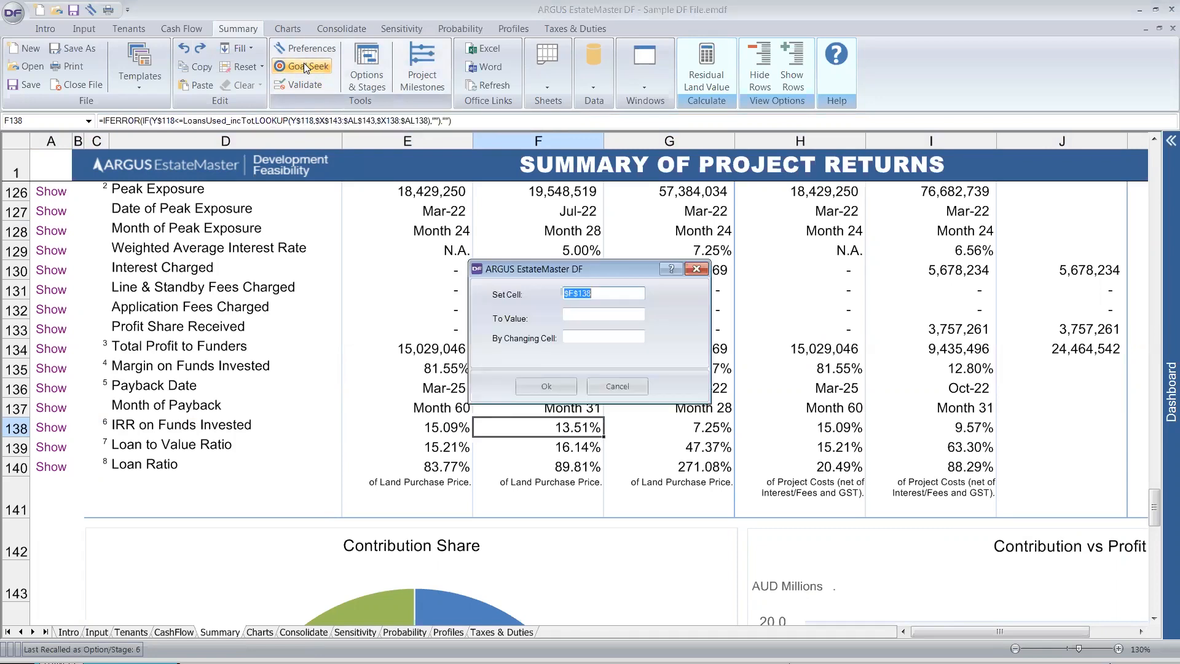
left_click_drag(636, 261, 782, 214)
left_click(770, 266)
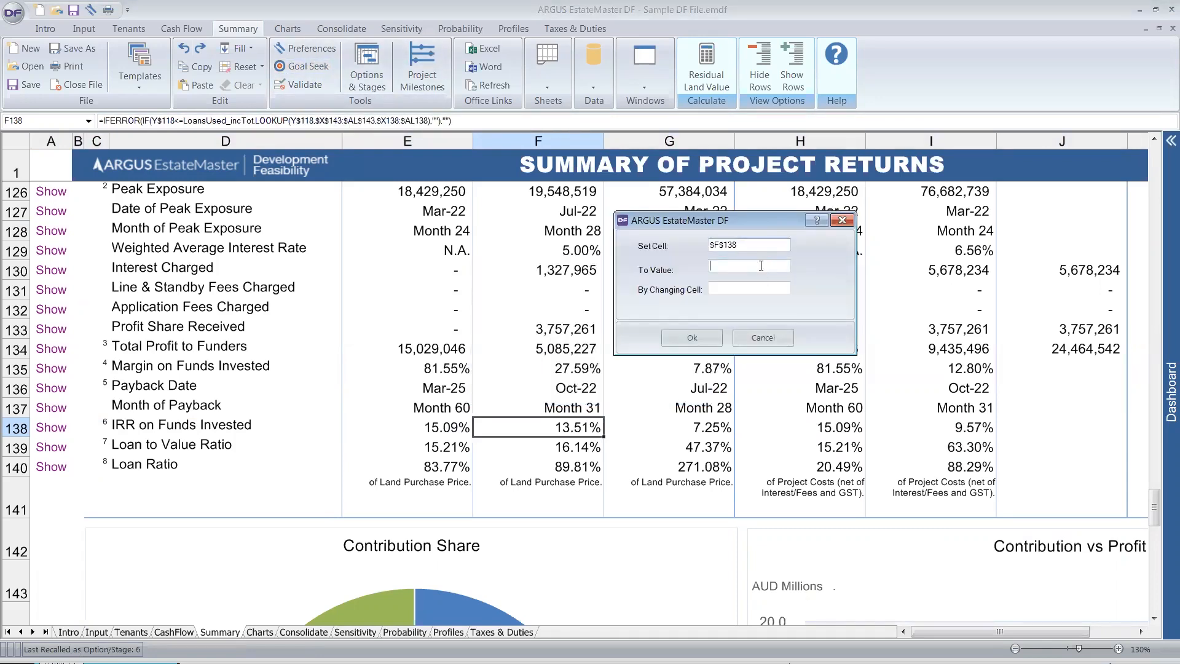
type("0.15")
left_click(744, 287)
left_click(94, 631)
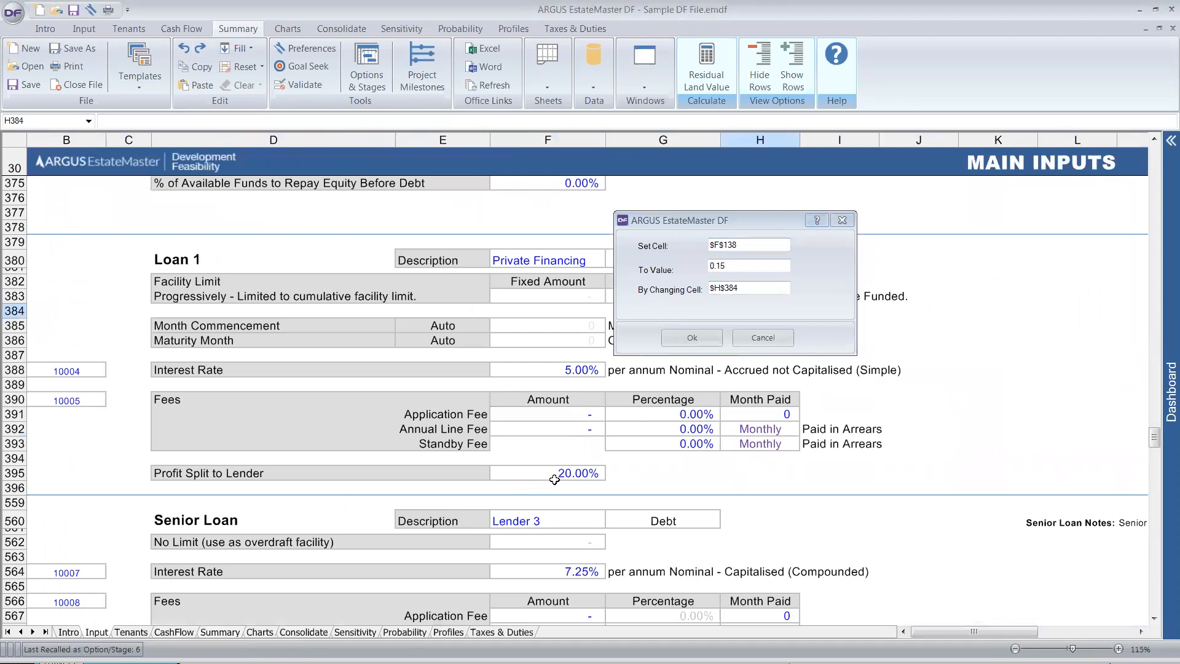
left_click(566, 474)
left_click(674, 337)
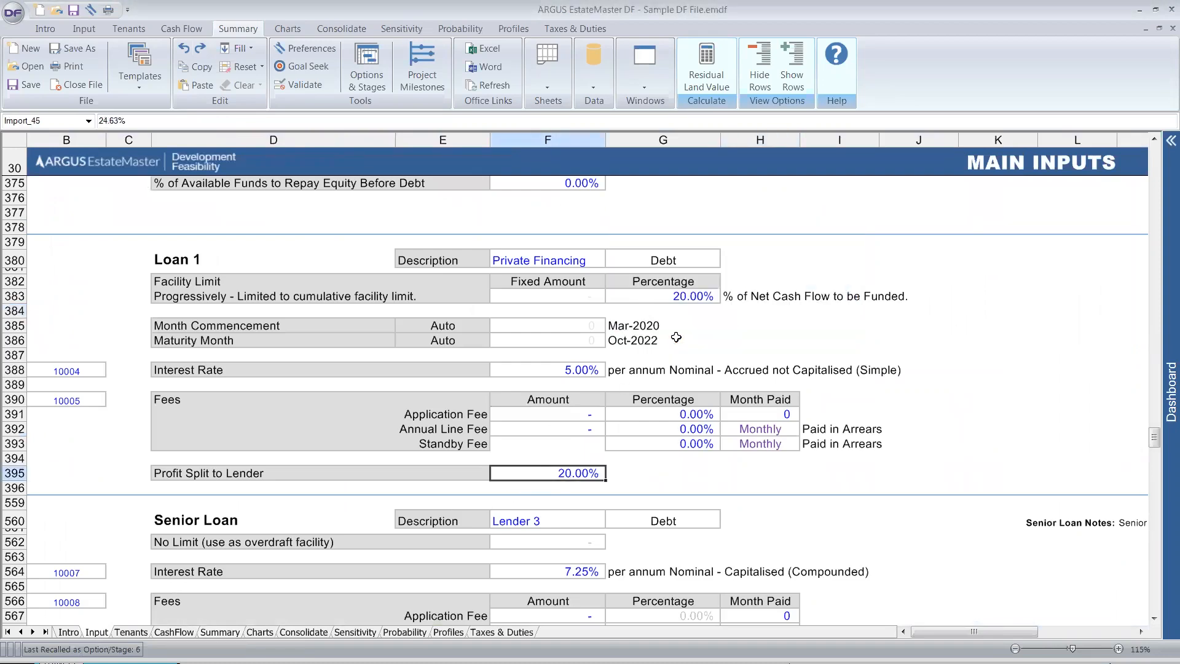
Step: Compare the recalculated funder IRRs and profit share in the returns summary with Loan 1's profit split in the inputs
left_click(220, 632)
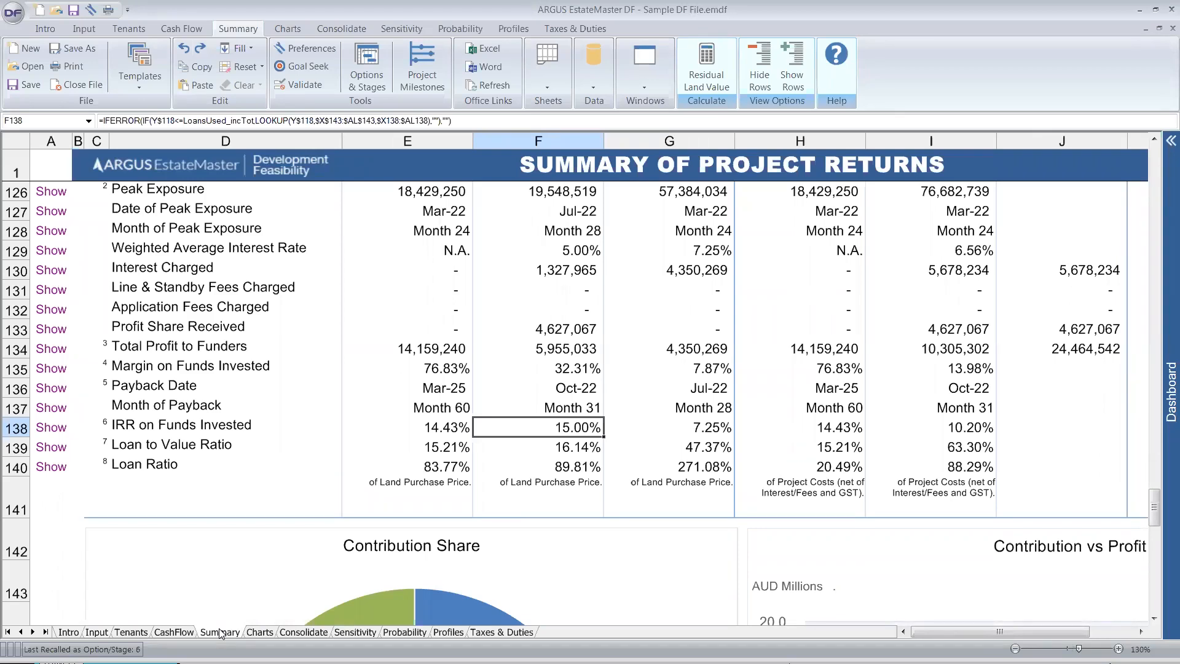
left_click(378, 427)
left_click(96, 630)
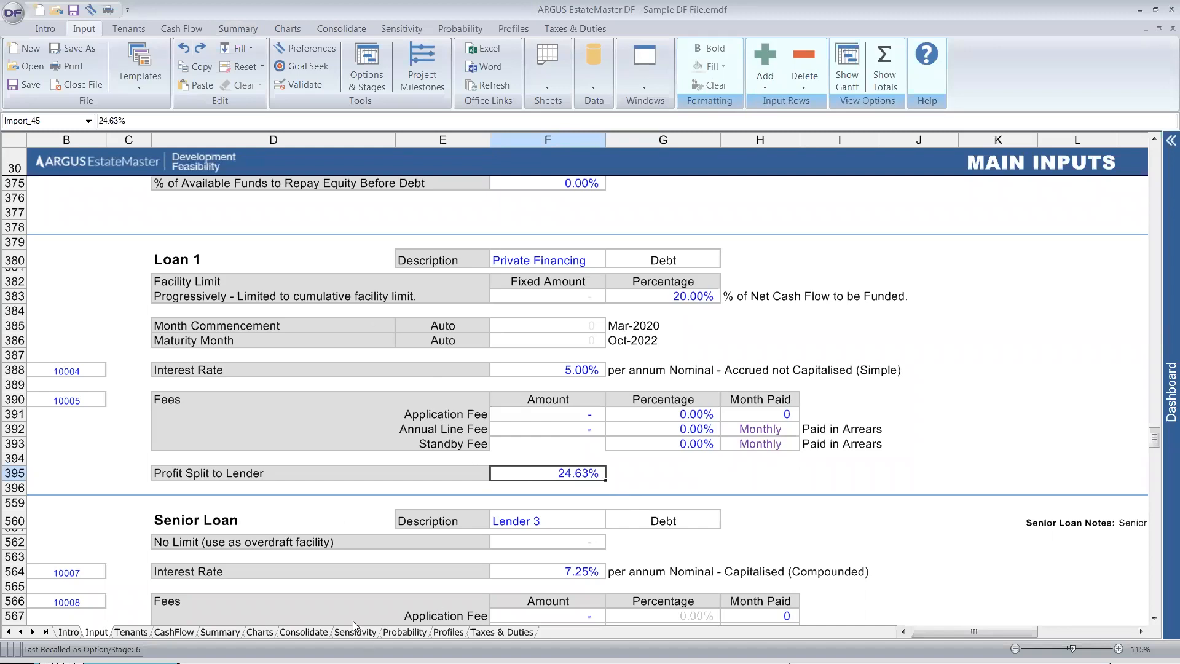
left_click(230, 632)
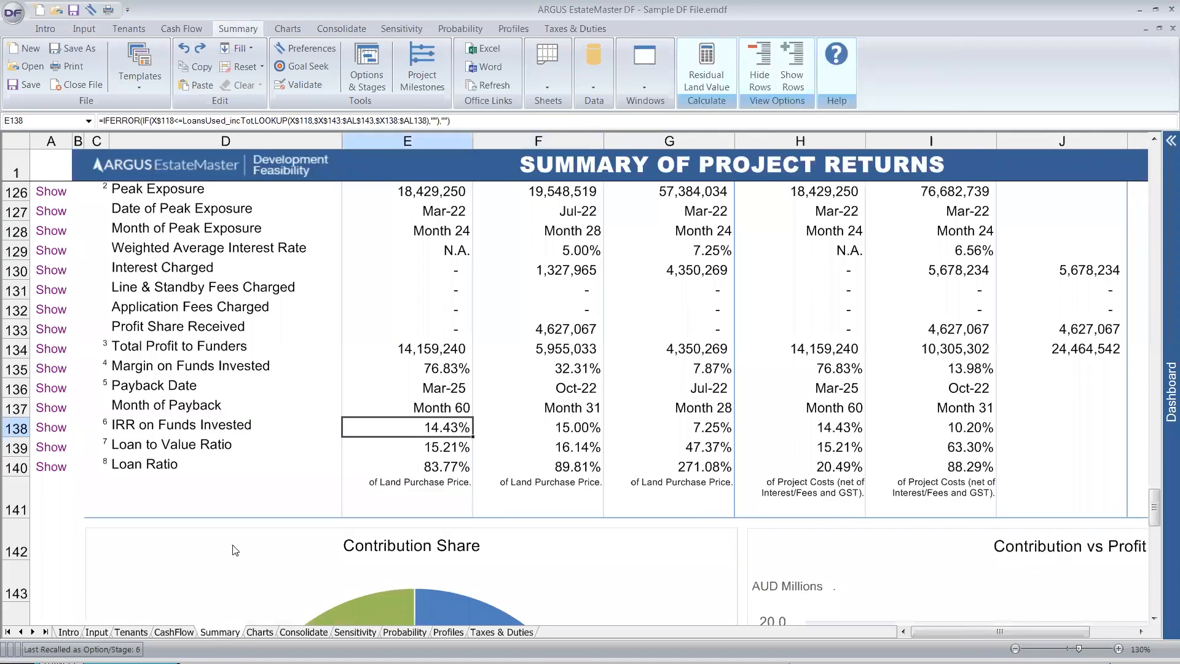
scroll(344, 310, "up", 1)
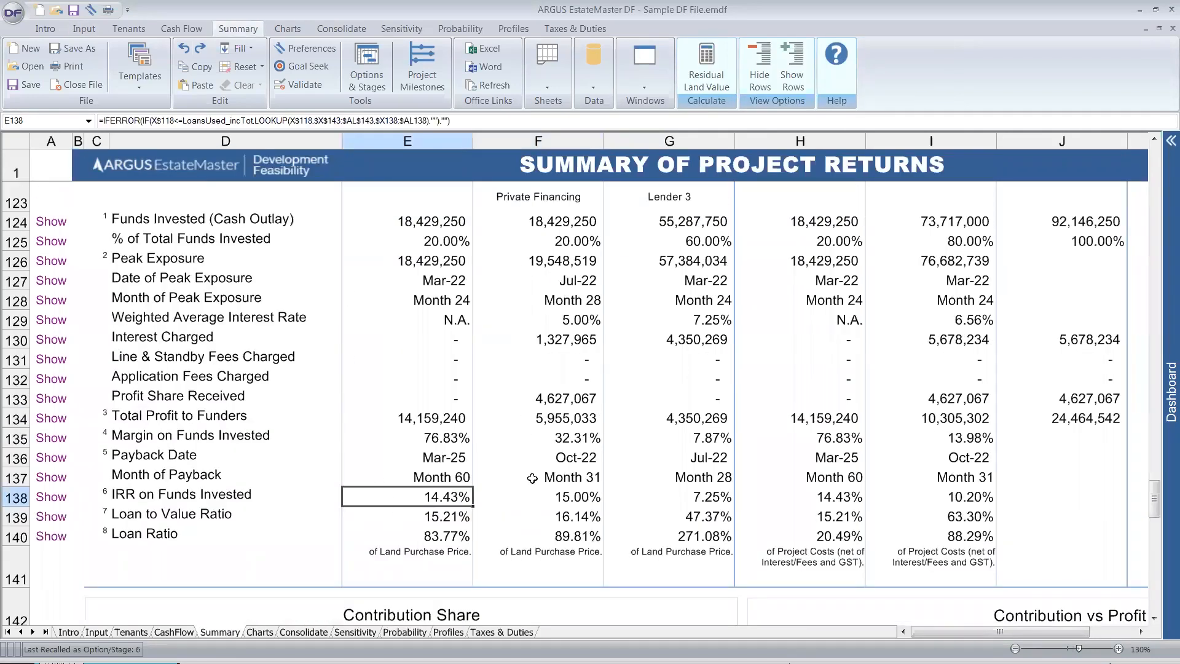
left_click(99, 632)
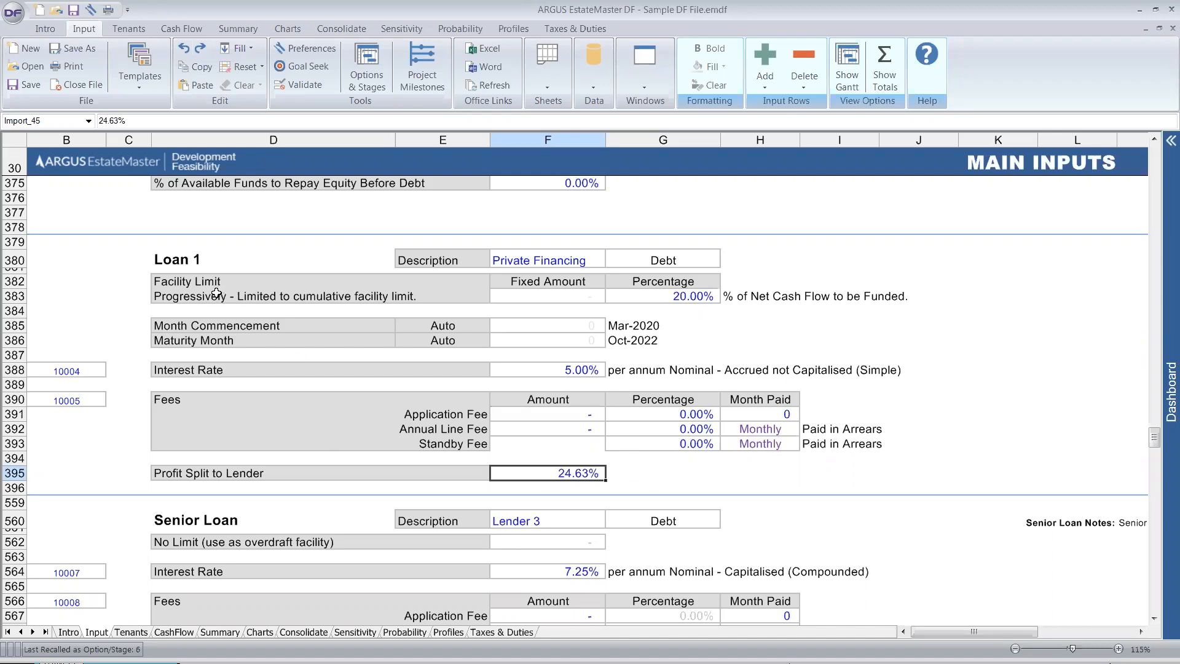
left_click(139, 237)
left_click_drag(139, 237, 850, 551)
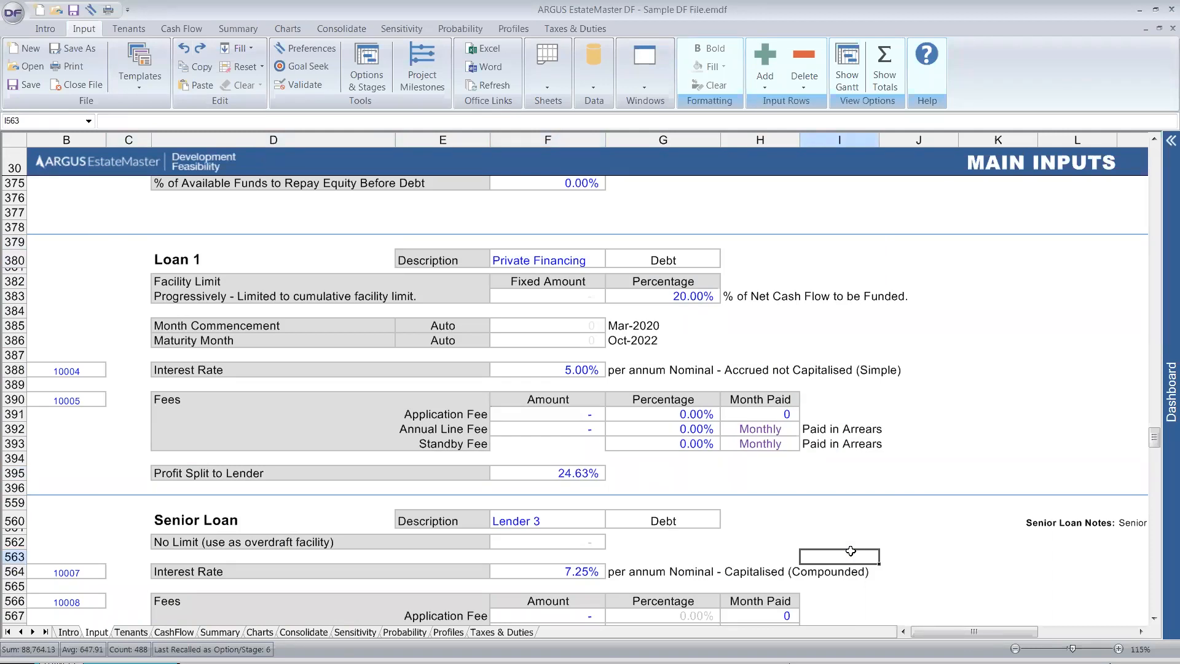
Step: Locate the Land Purchase & Acquisition Costs section in the main inputs
key("Page_Up")
key("Page_Up")
key("Page_Up")
key("Page_Up")
key("Page_Up")
key("Page_Up")
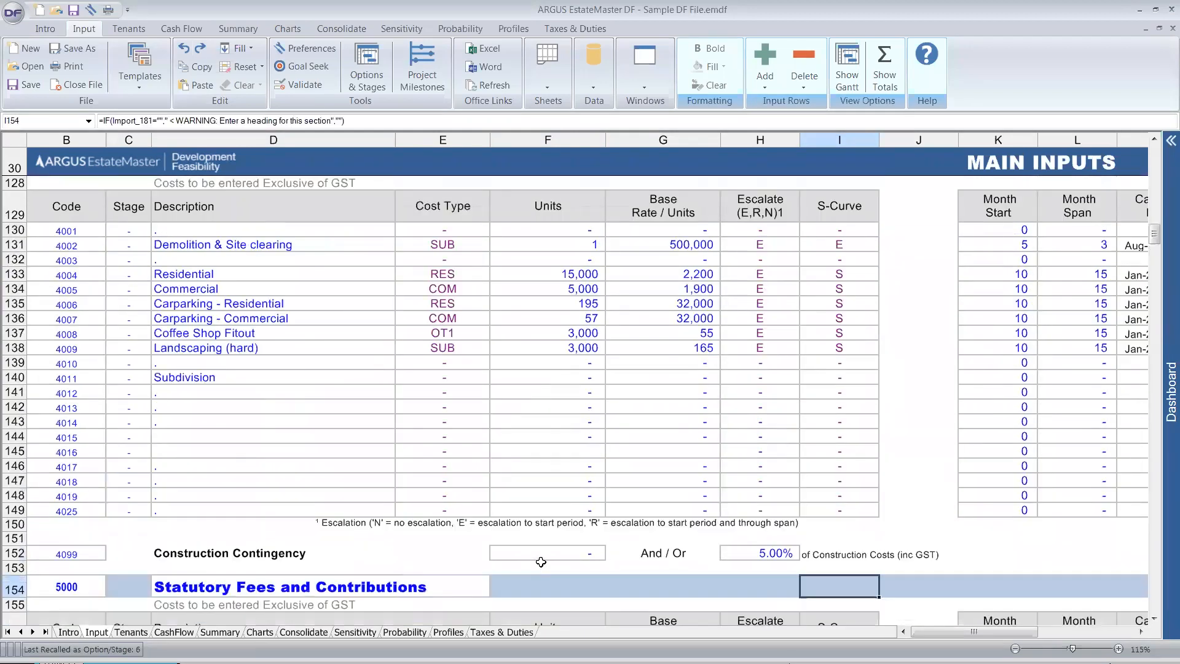
key("Page_Up")
key("Page_Up")
key("Page_Up")
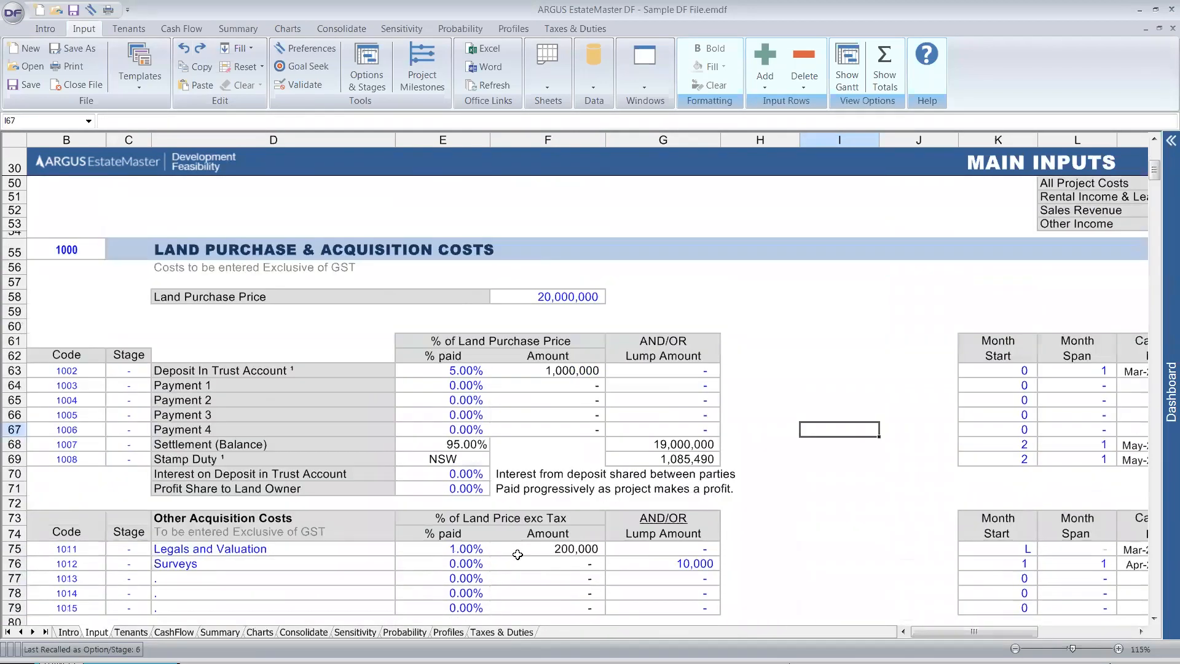
scroll(517, 554, "down", 1)
Step: Try staging the land purchase by setting the percentage paid for Payments 1, 2 and 3 to 15% each
left_click(461, 343)
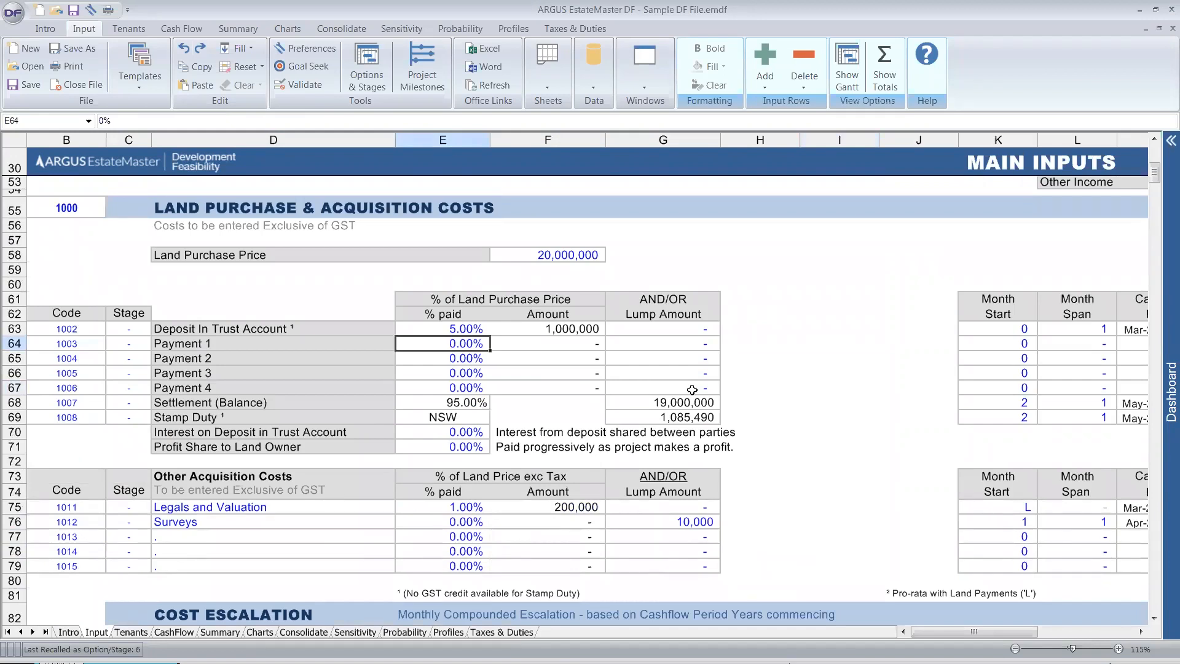
type("15")
key("Return")
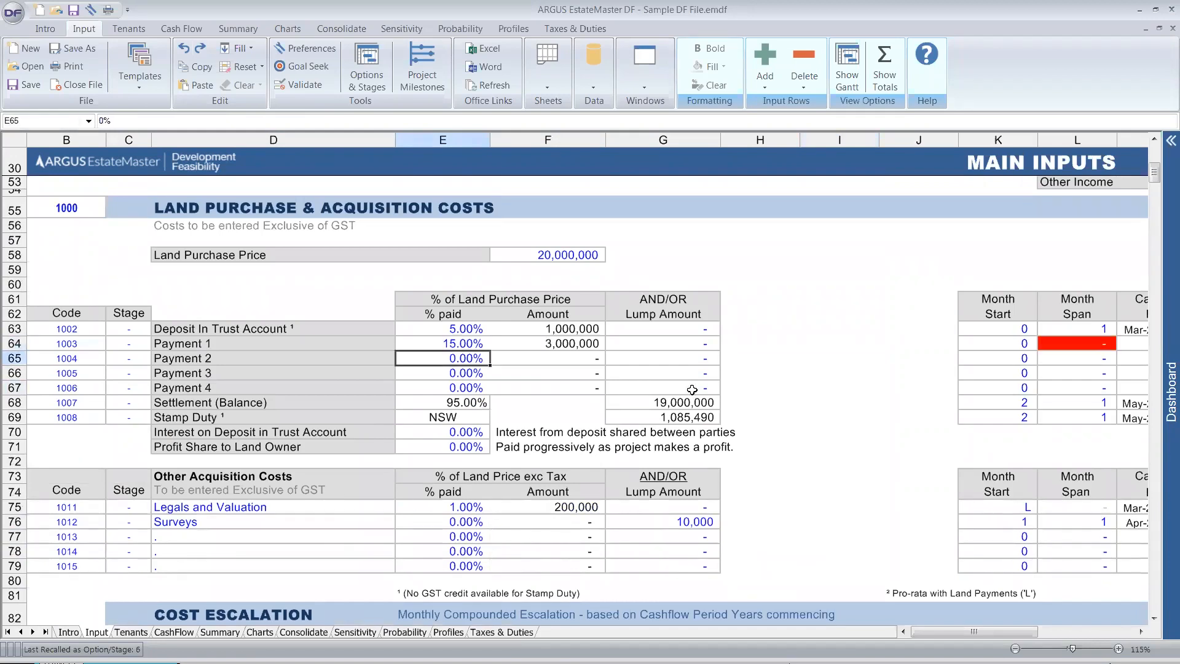
type("15")
key("Return")
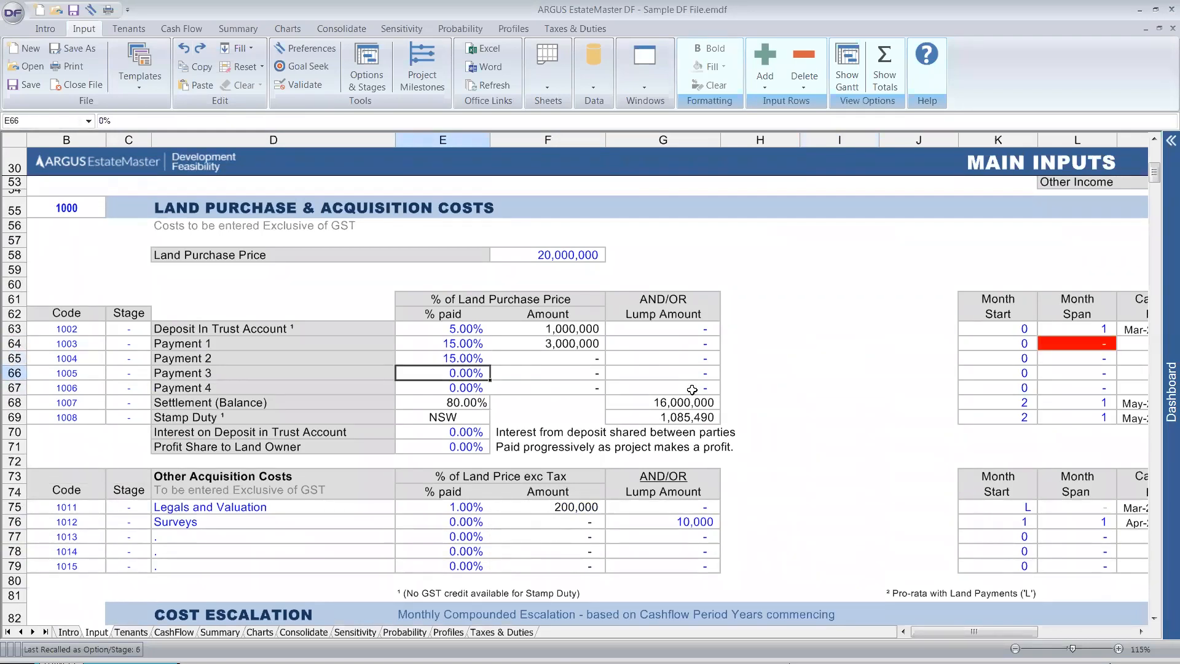
type("15")
key("Return")
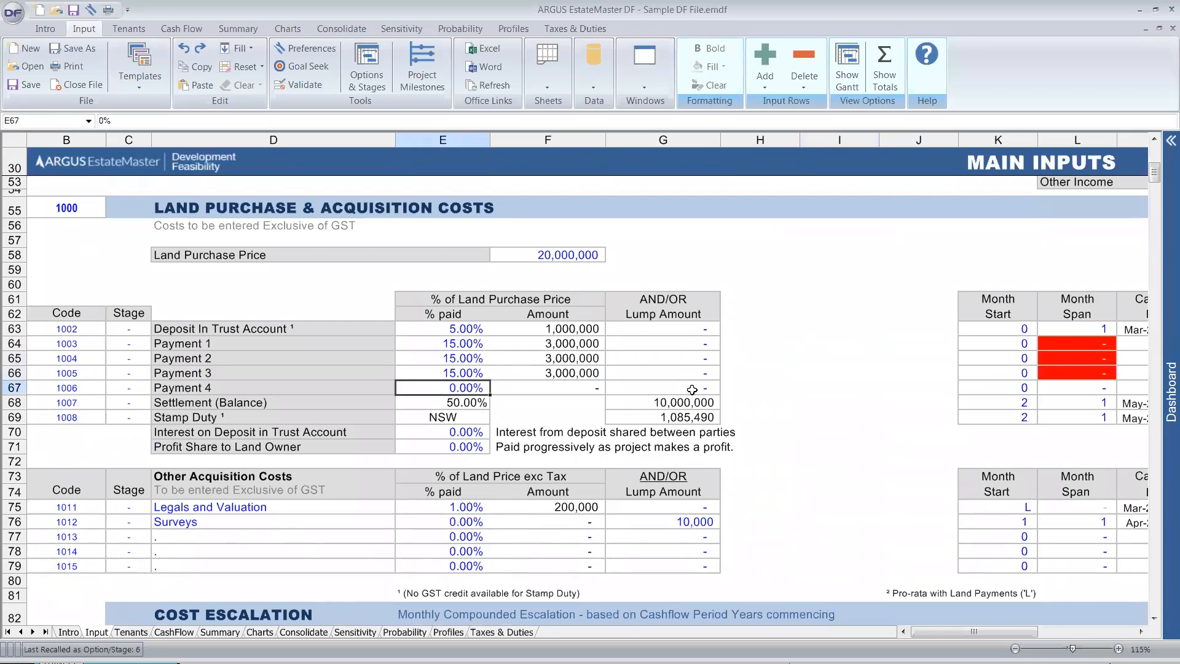
Step: Reset the percentage paid for land Payments 1, 2 and 3 to 0%
key("Up")
key("Up")
key("Up")
type("0")
key("Return")
type("0")
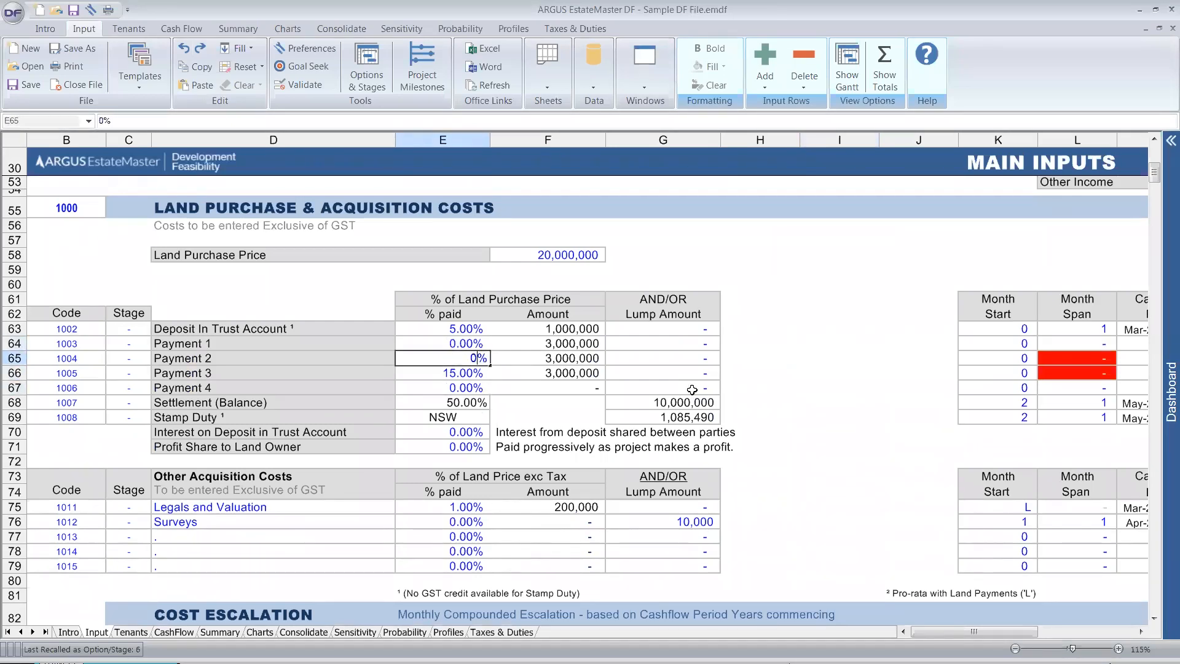
key("Return")
type("0")
key("Return")
Step: Enter a lump amount of 2,000,000 for land Payment 1 and copy it to Payments 2, 3 and 4
left_click(692, 389)
key("Up")
key("Up")
key("Up")
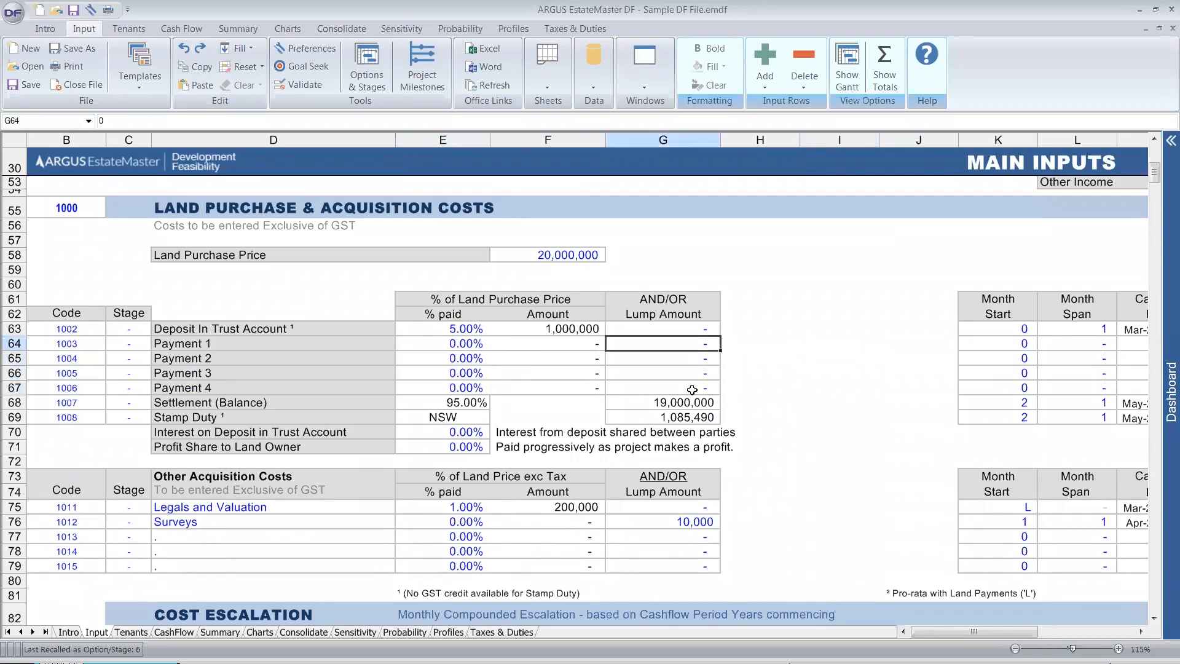
type("2000000")
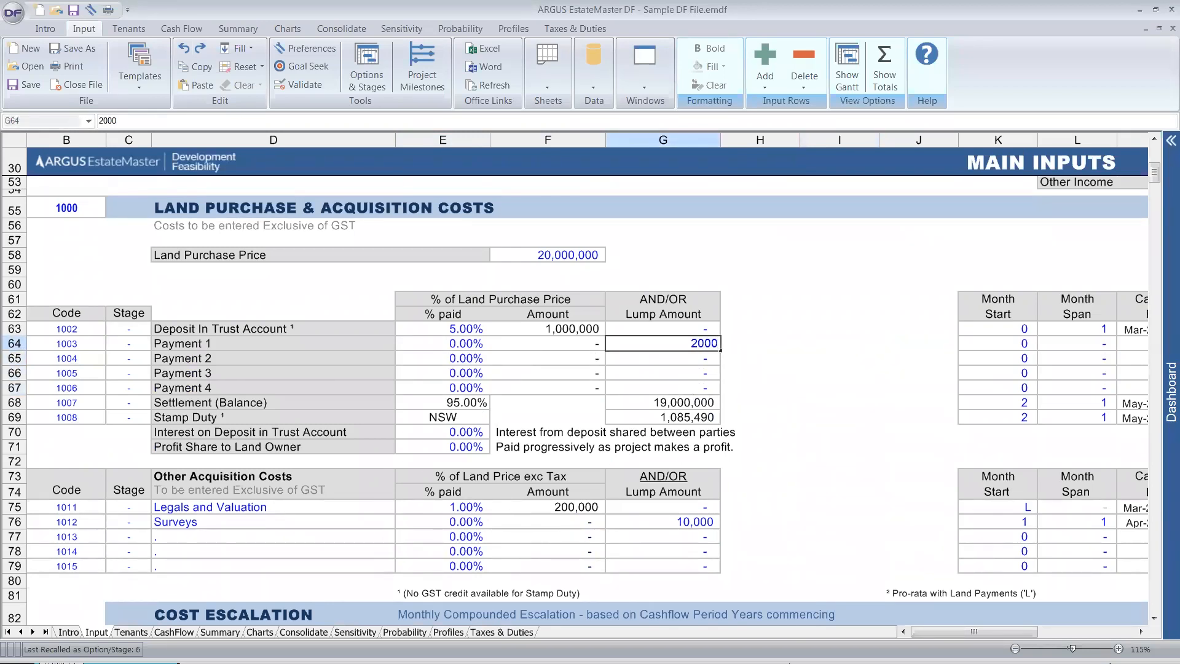
key("Return")
key("Up")
key("ctrl+c")
key("Down")
key("shift+Down")
key("shift+Down")
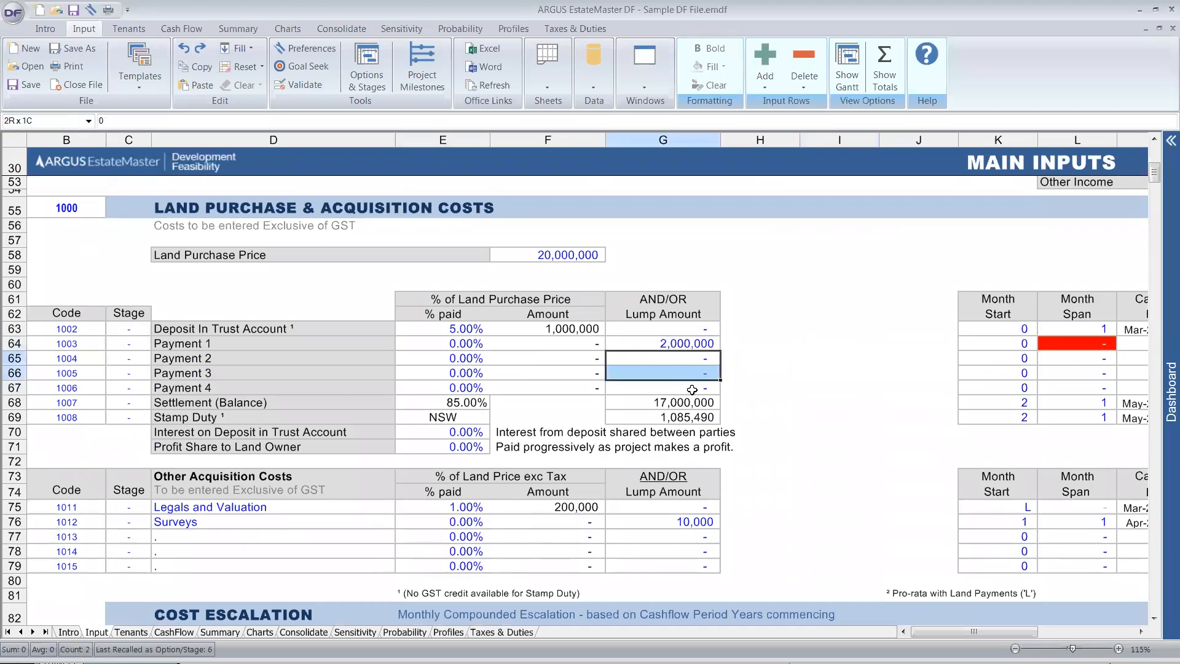
key("ctrl+v")
Step: Set the start months of land Payments 1, 2 and 3 to 12, 24 and 36
key("Right")
key("Right")
key("Right")
key("Right")
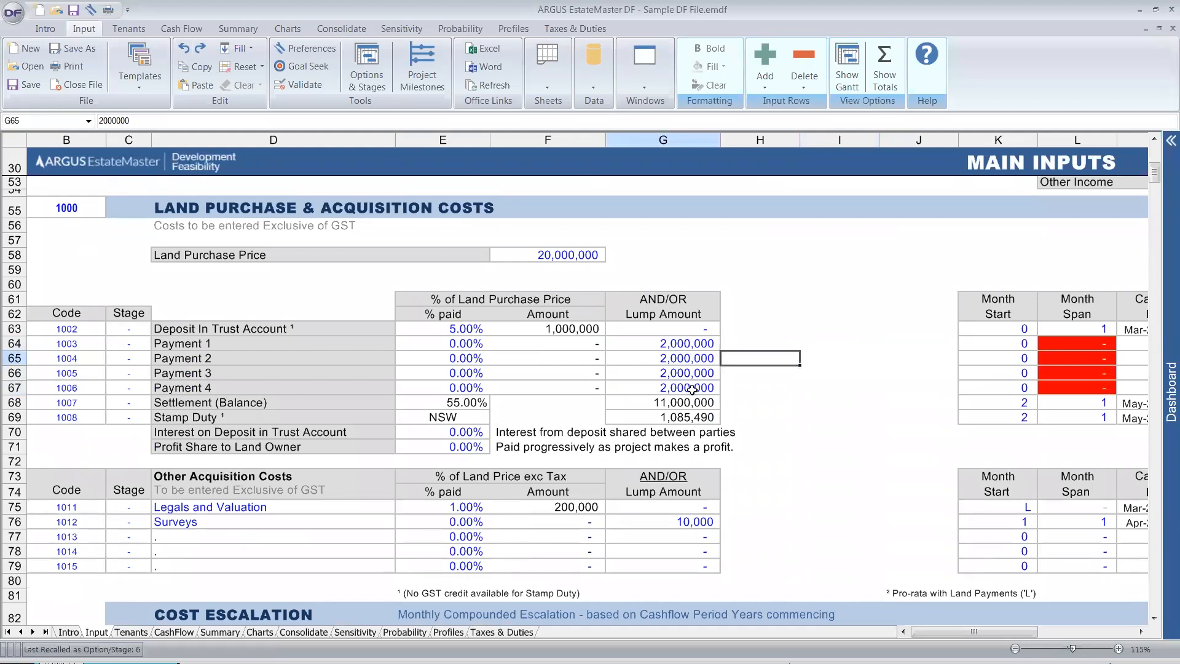
key("Up")
type("12")
key("Return")
type("24")
key("Return")
type("36")
key("Return")
Step: Set the month span of land Payments 1 to 4 to 1
key("Up")
key("Up")
key("Up")
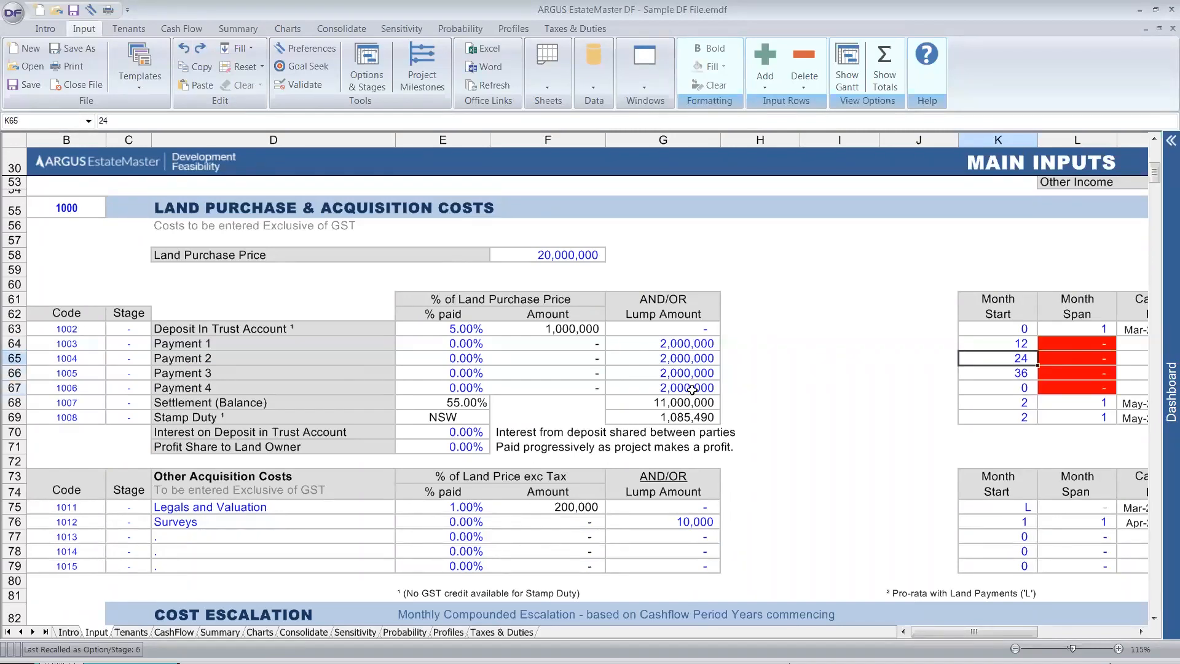
key("Right")
type("1")
key("Return")
type("1")
key("Return")
type("1")
key("Return")
type("1")
key("Return")
Step: Set the start month of land Payment 4 to 48 and of the settlement balance to 60
key("Up")
key("Left")
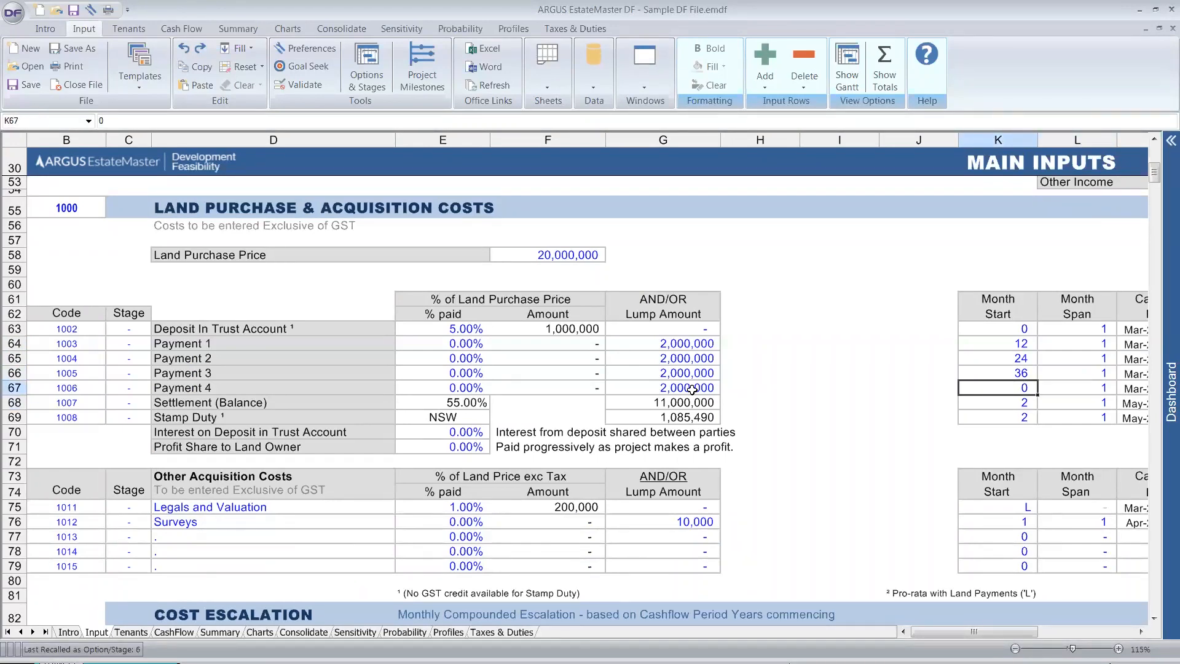
key("shift+Up")
key("shift+Up")
key("Down")
key("Up")
type("48")
key("Return")
type("60")
key("Return")
key("Down")
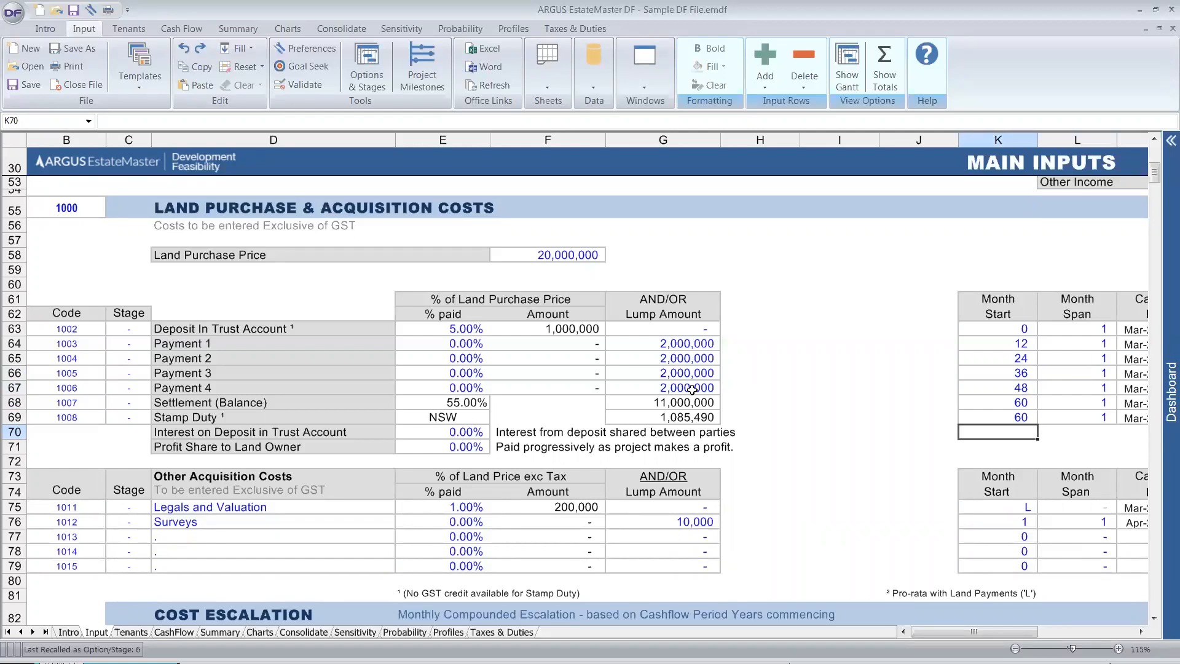
Step: Review the staged land payment schedule and the Loan 1 terms in the financing inputs
key("Up")
key("Up")
key("Up")
key("Up")
key("Up")
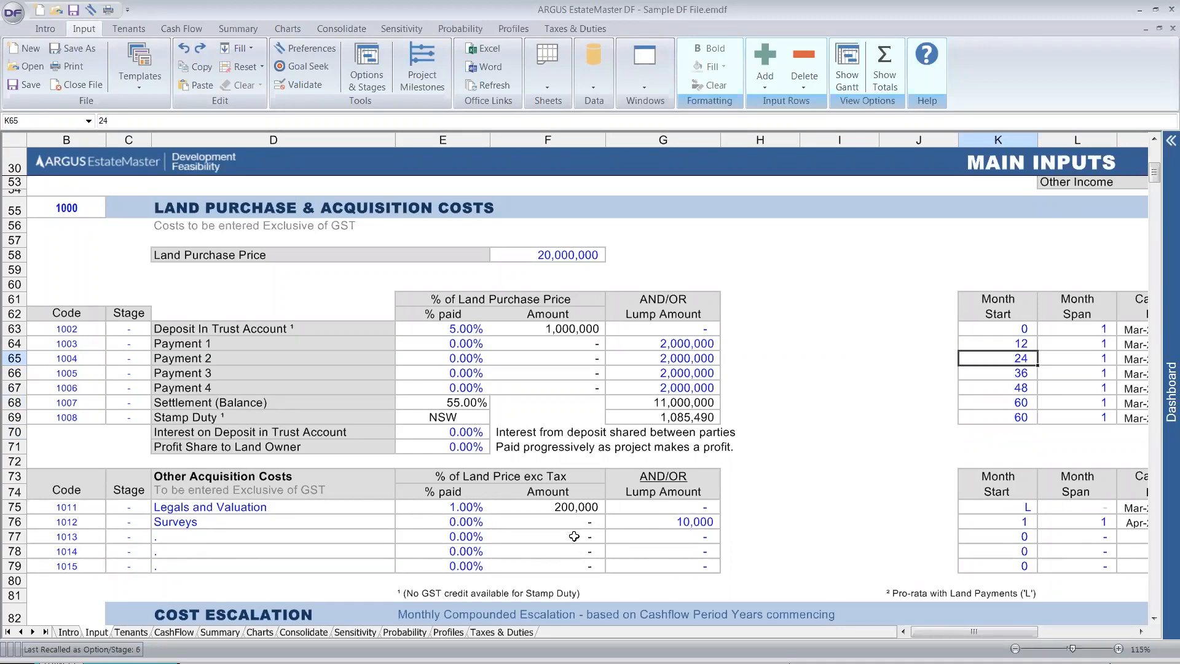
left_click_drag(176, 286, 892, 428)
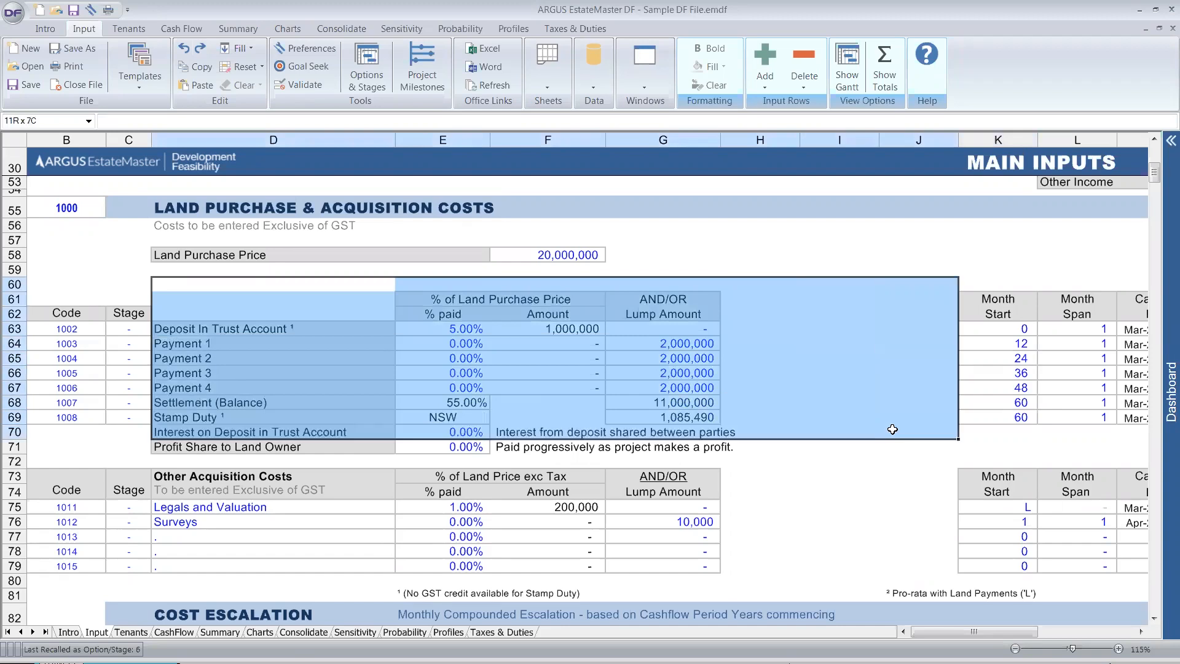
left_click(891, 422)
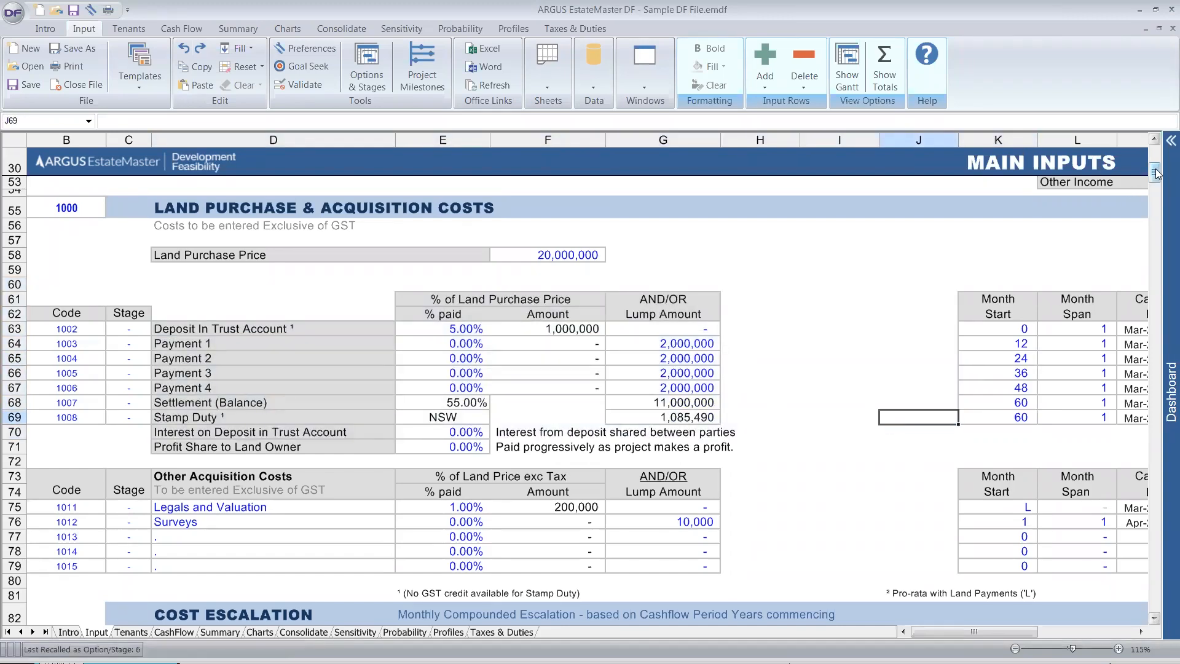
left_click_drag(1156, 173, 1161, 432)
scroll(847, 358, "up", 1)
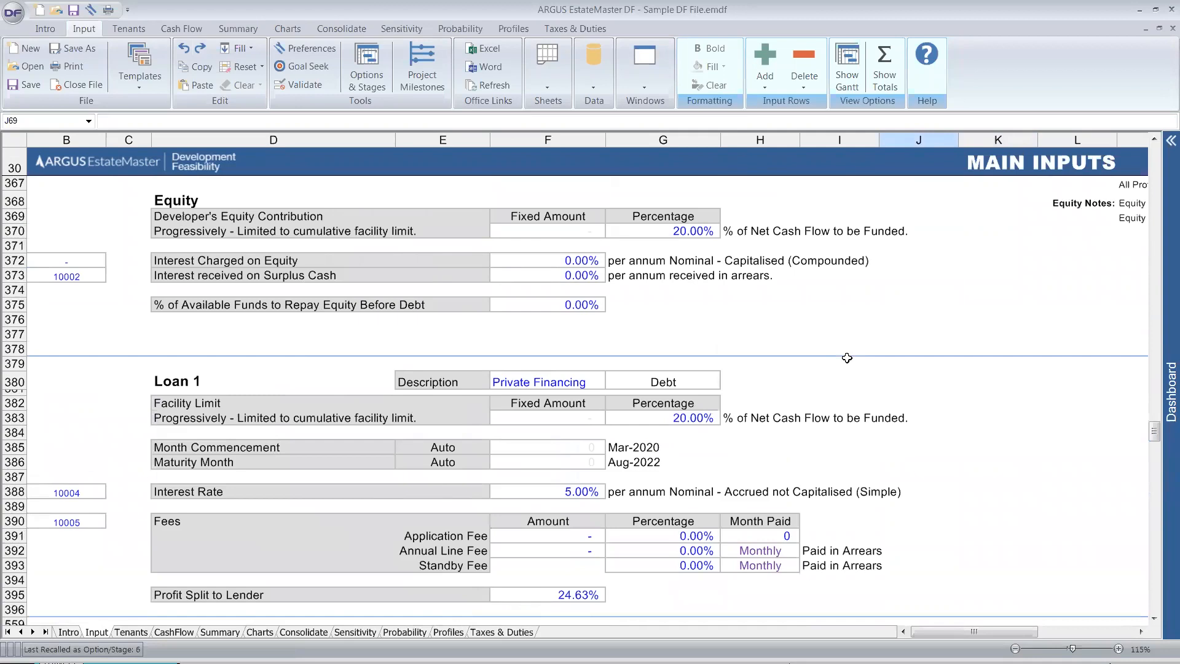
scroll(301, 356, "down", 1)
left_click_drag(95, 306, 826, 560)
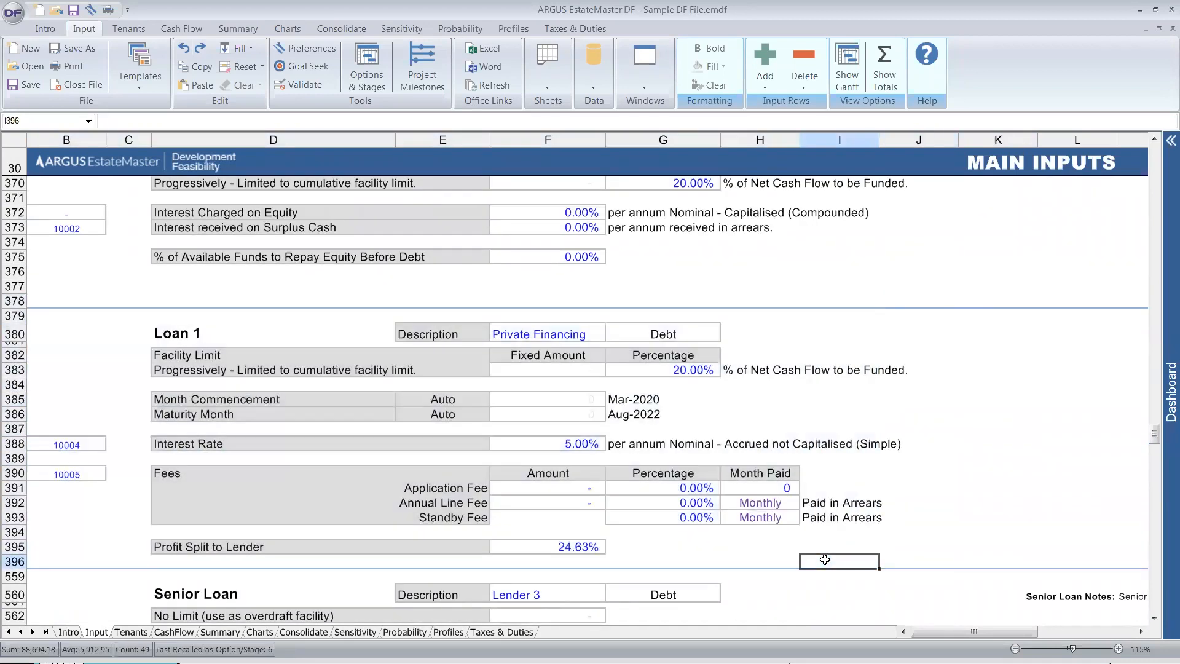
Step: Increase the number of loans to 3 in the global financing preferences
left_click(282, 47)
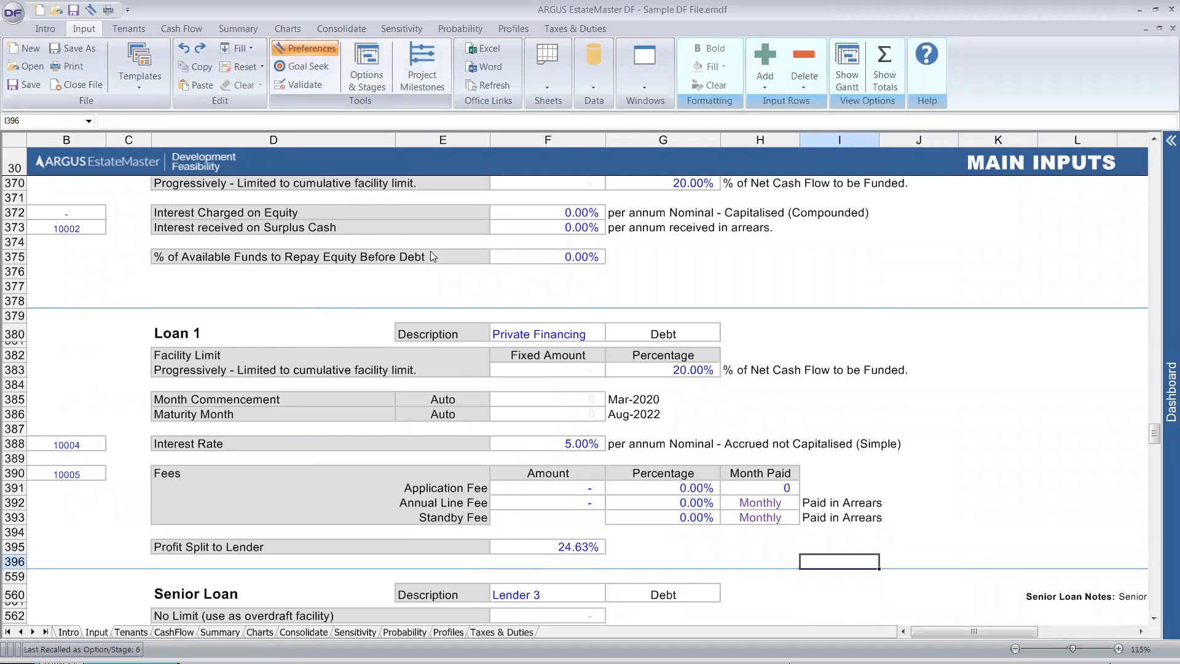
left_click(357, 433)
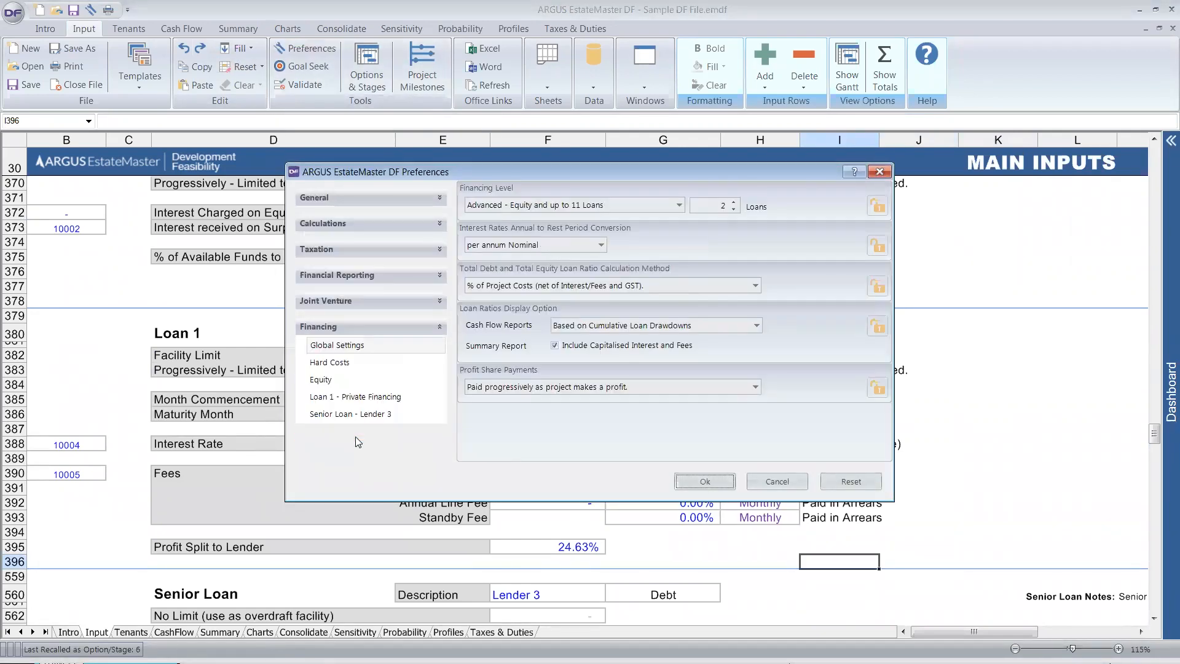
left_click(733, 201)
left_click(717, 481)
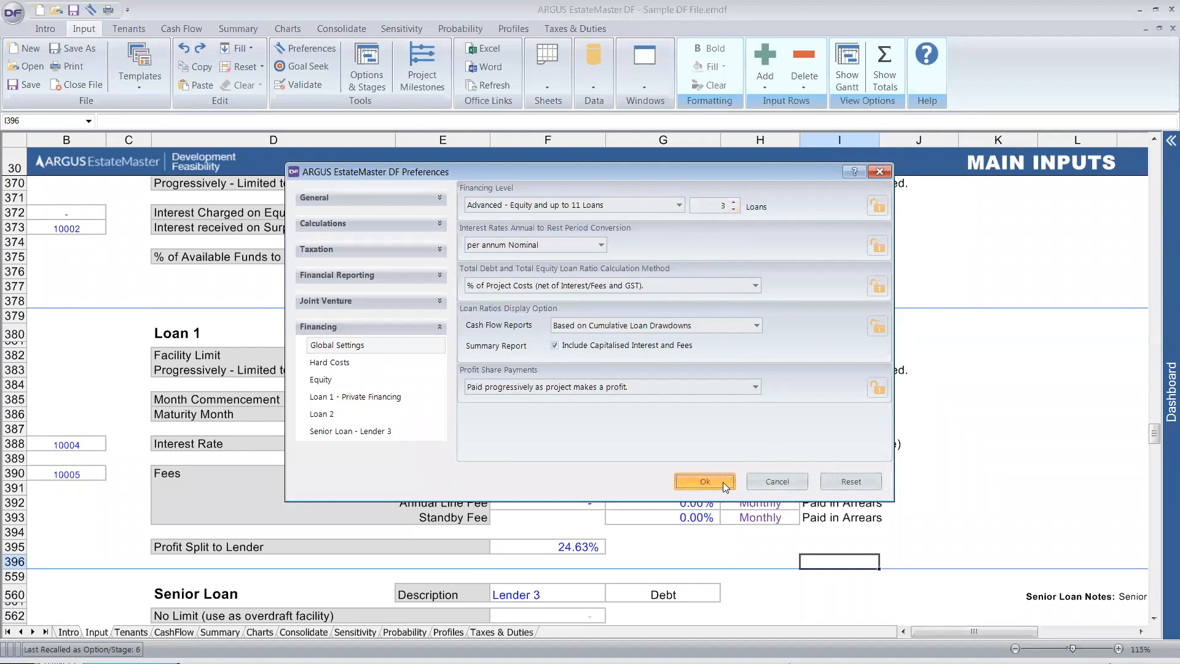
Step: Reduce the number of loans to 1 in the global financing preferences, leaving only the senior loan alongside equity
scroll(721, 478, "down", 5)
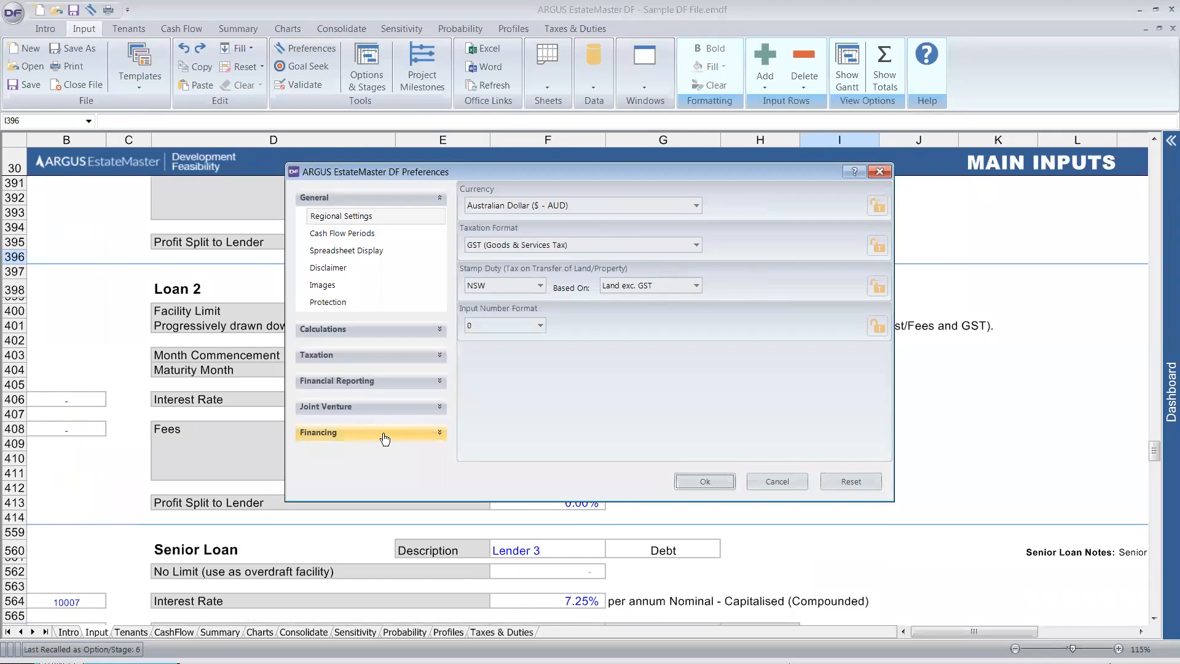
left_click(383, 435)
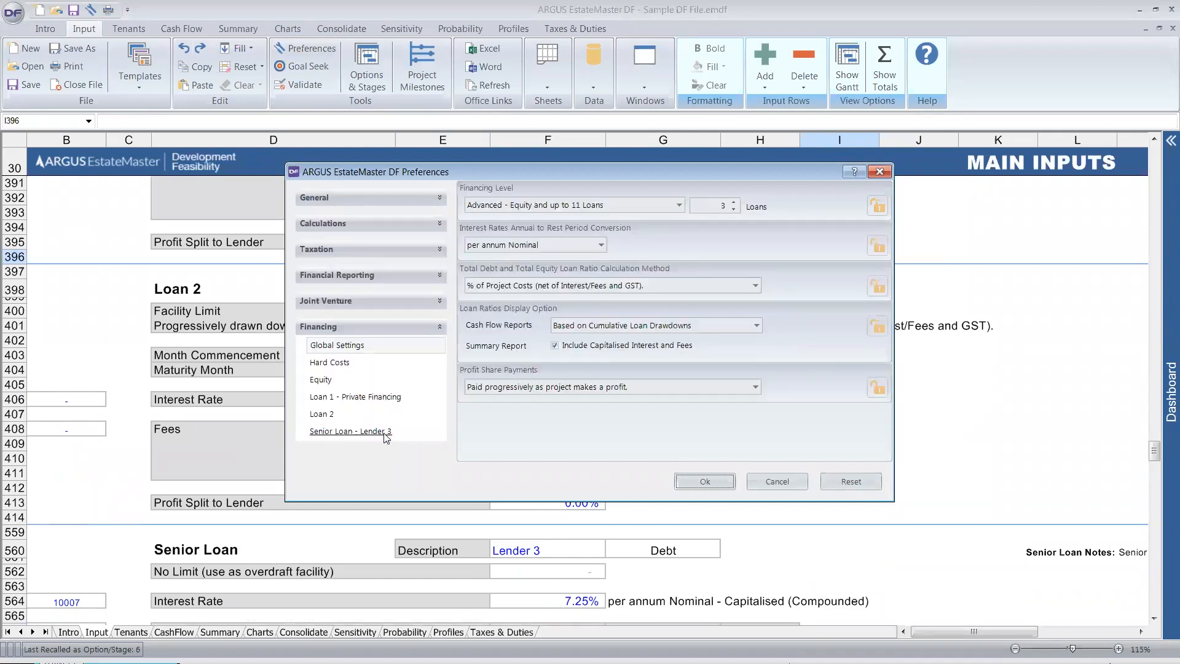
left_click(734, 209)
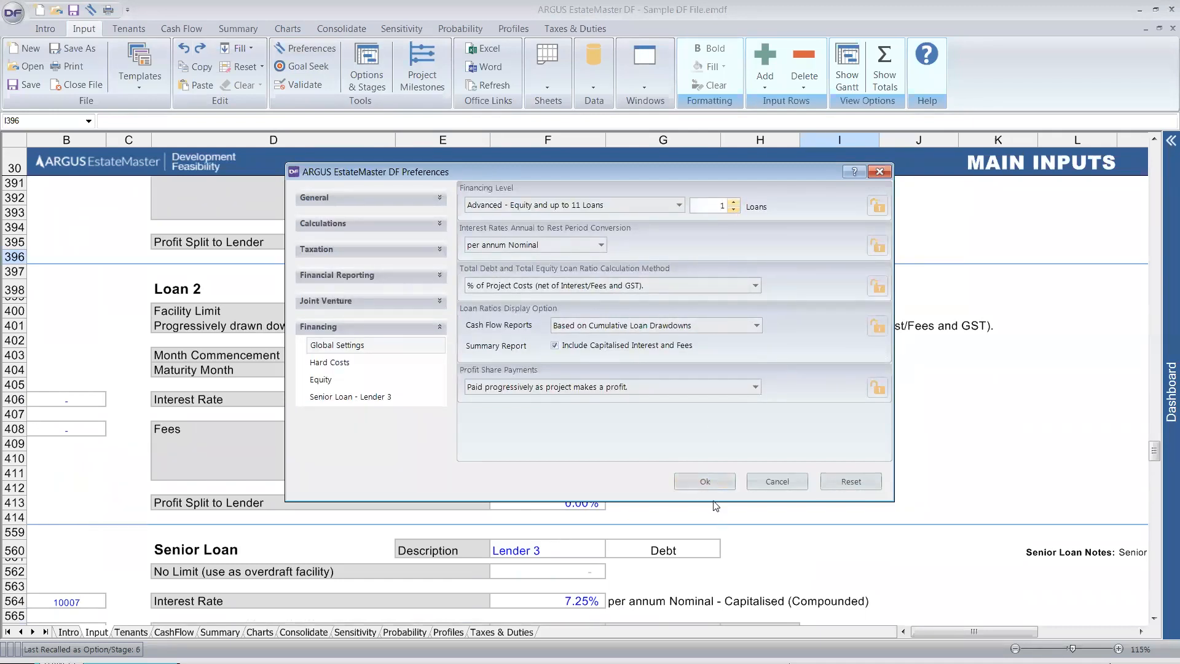
left_click(705, 482)
scroll(734, 486, "up", 5)
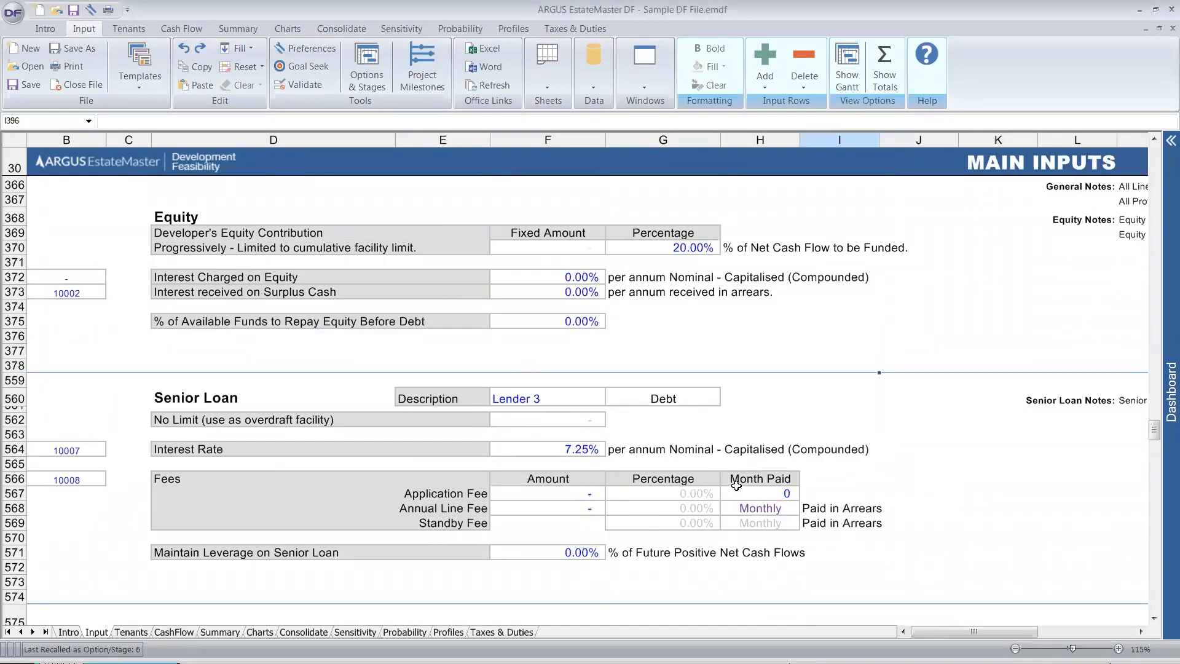
left_click_drag(155, 211, 667, 201)
left_click_drag(919, 335, 975, 468)
mouse_move(918, 552)
left_mouse_down()
mouse_move(154, 232)
mouse_move(153, 221)
left_mouse_up()
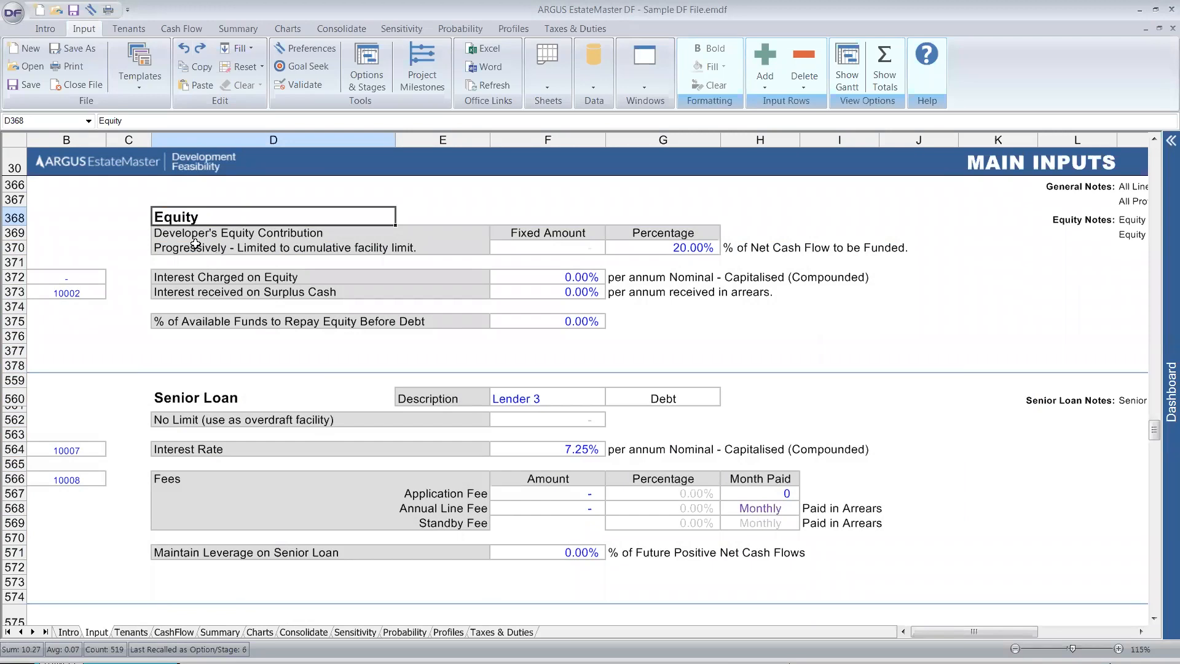
left_click(138, 212)
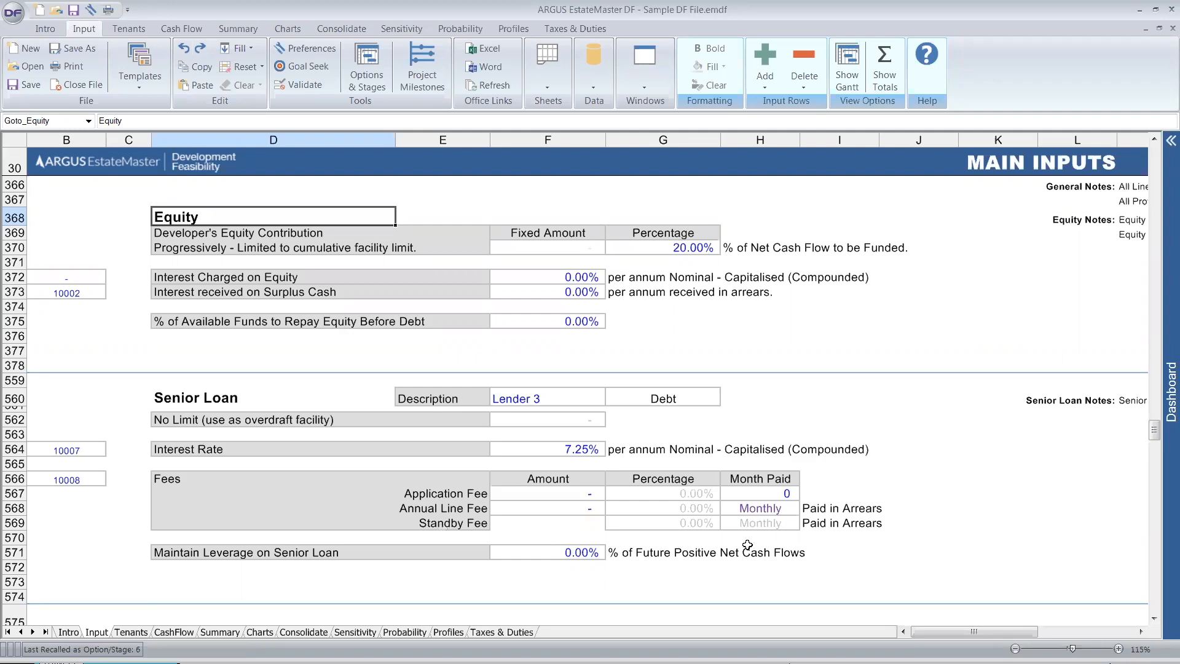
Step: Set the developer's progressive equity contribution to 40% of the net cash flow to be funded
left_click(693, 249)
type("40")
key("Return")
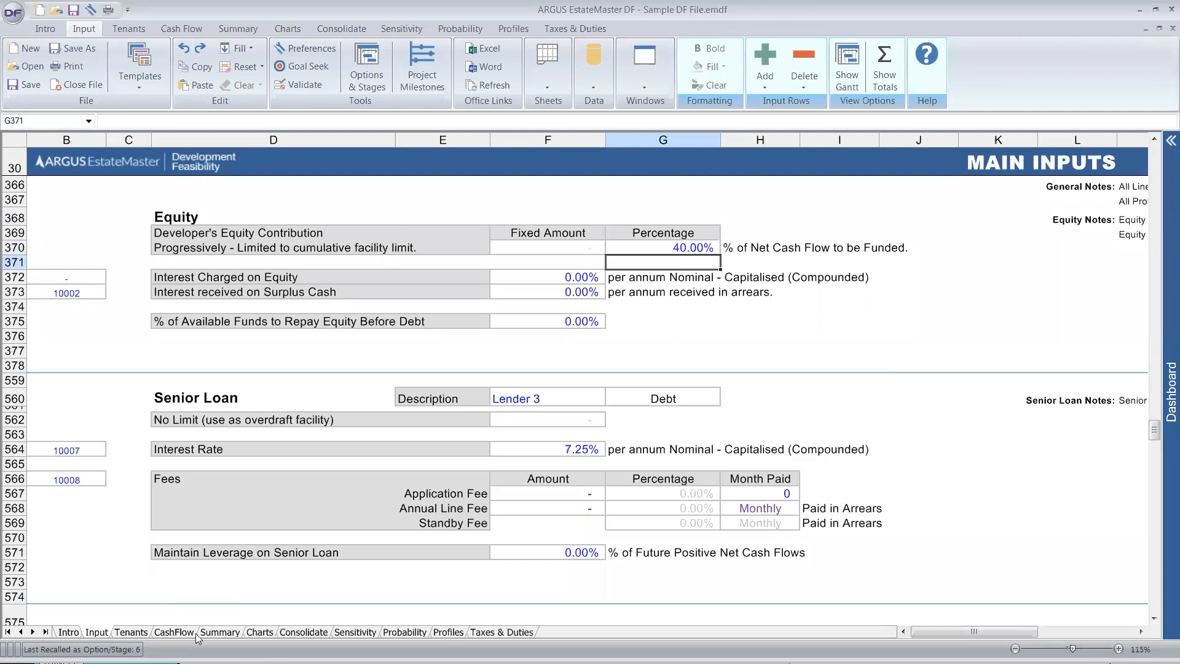
Step: Examine the returns on funds invested for the developer's equity and senior loan in the project summary
left_click(217, 632)
scroll(450, 276, "up", 1)
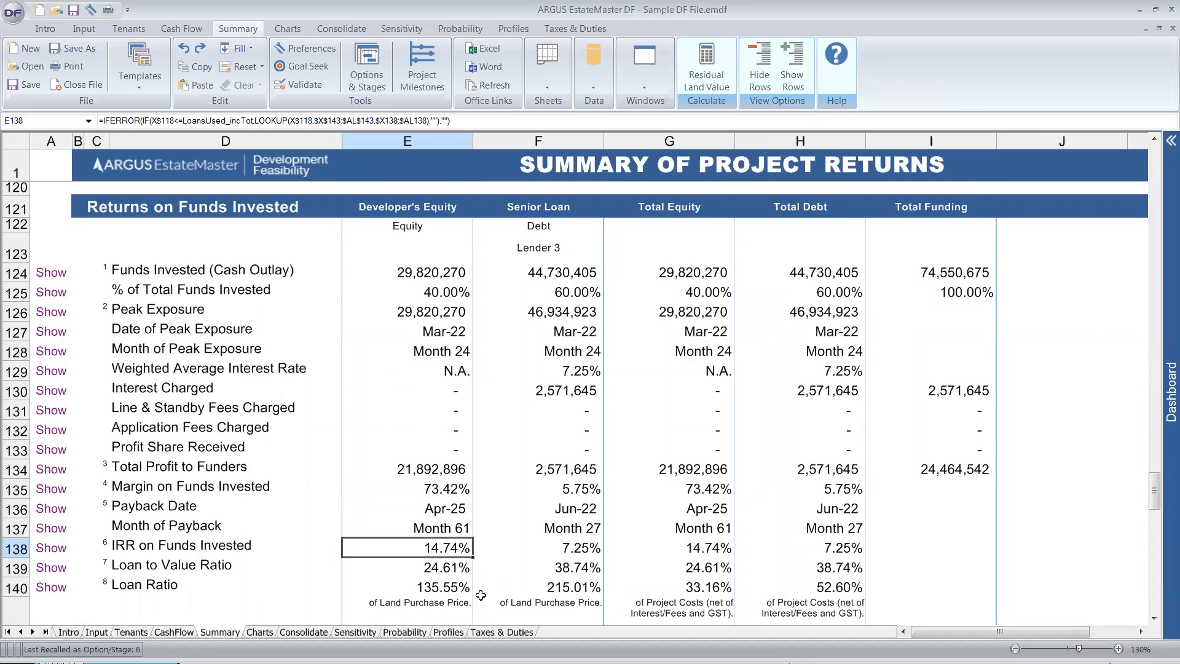
left_click(408, 277)
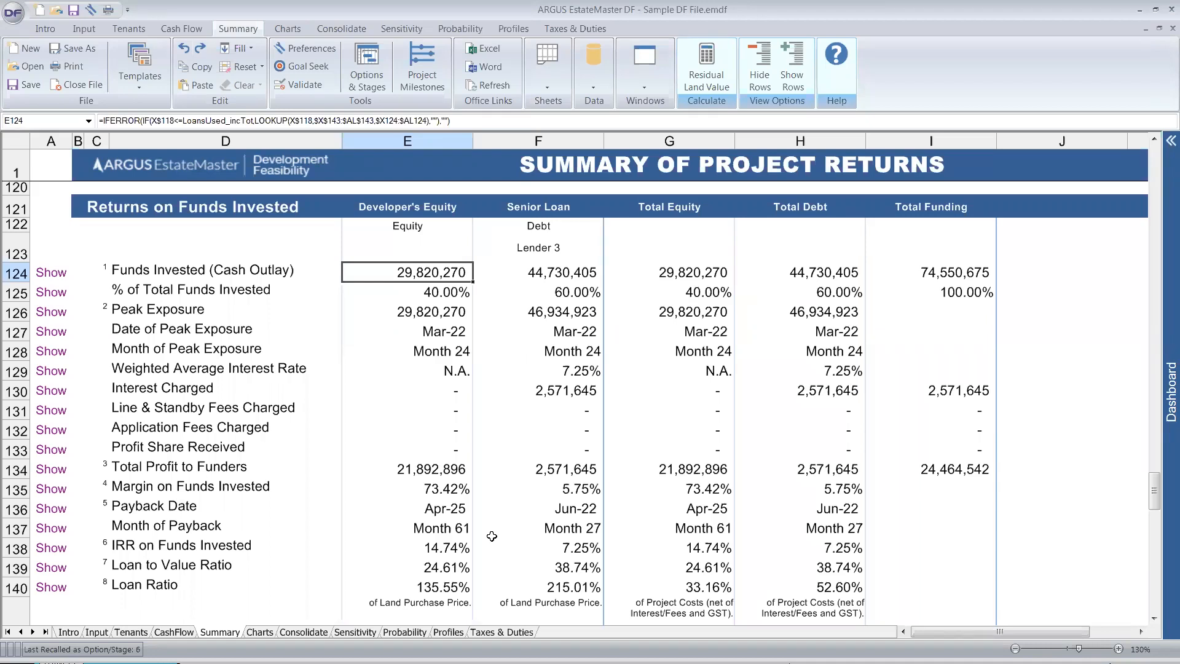
Step: Go back to the financing inputs and review the Equity and Senior Loan settings
left_click(77, 29)
scroll(216, 403, "up", 2)
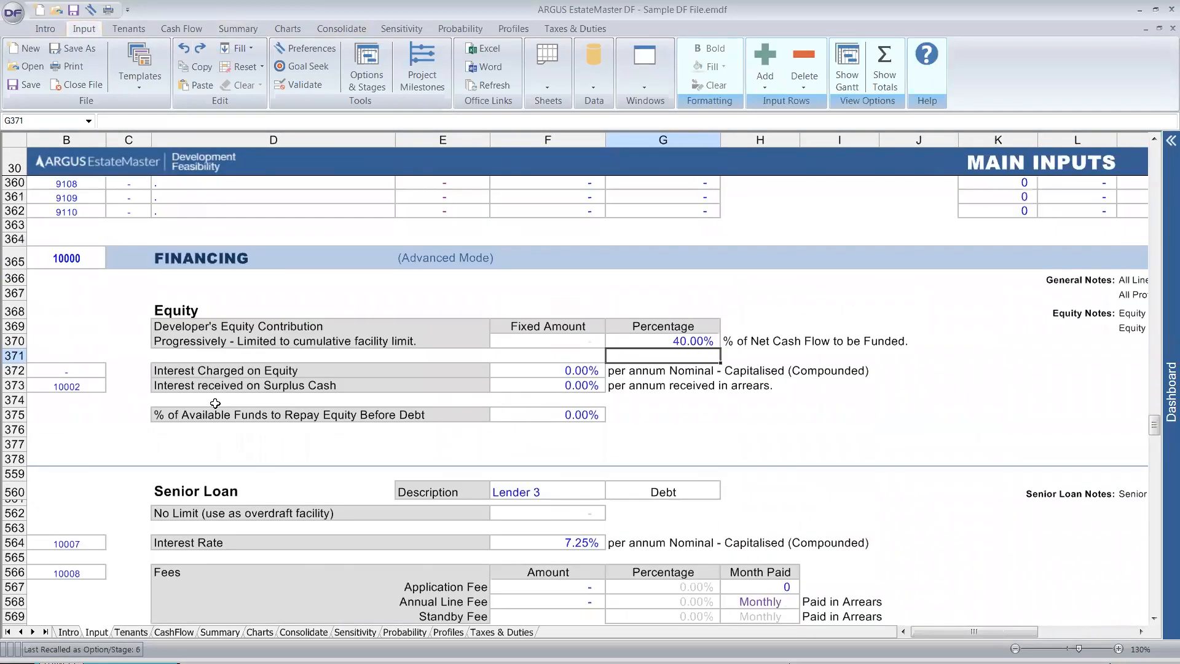
scroll(215, 403, "down", 3)
scroll(315, 434, "up", 2)
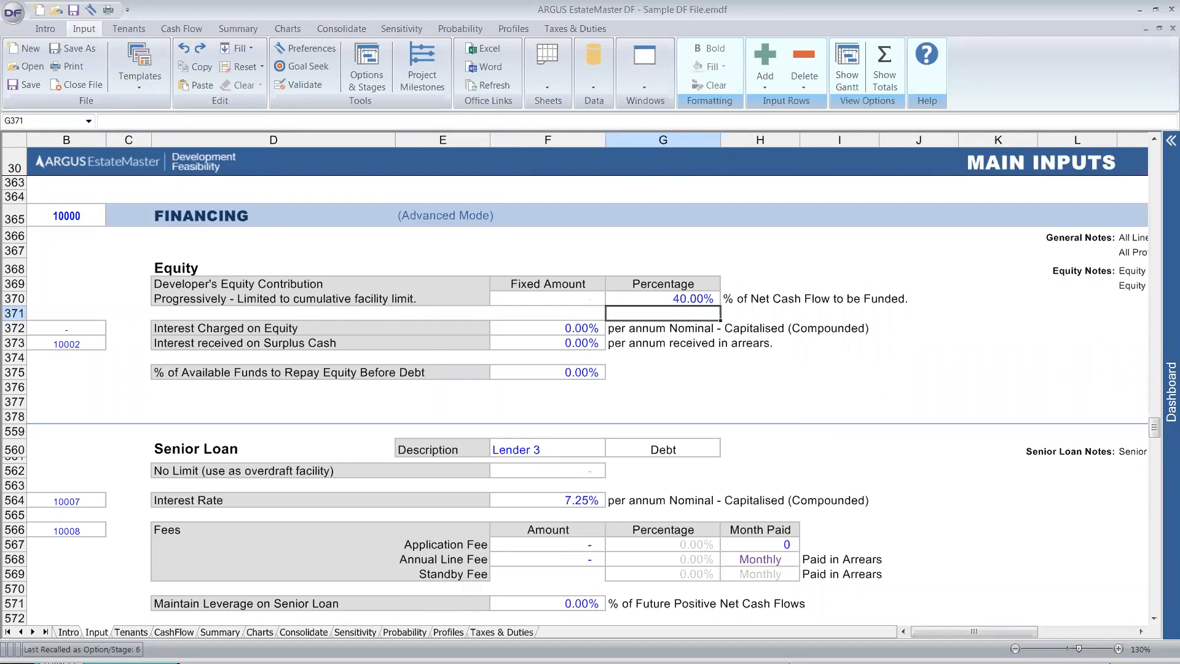
scroll(587, 387, "down", 1)
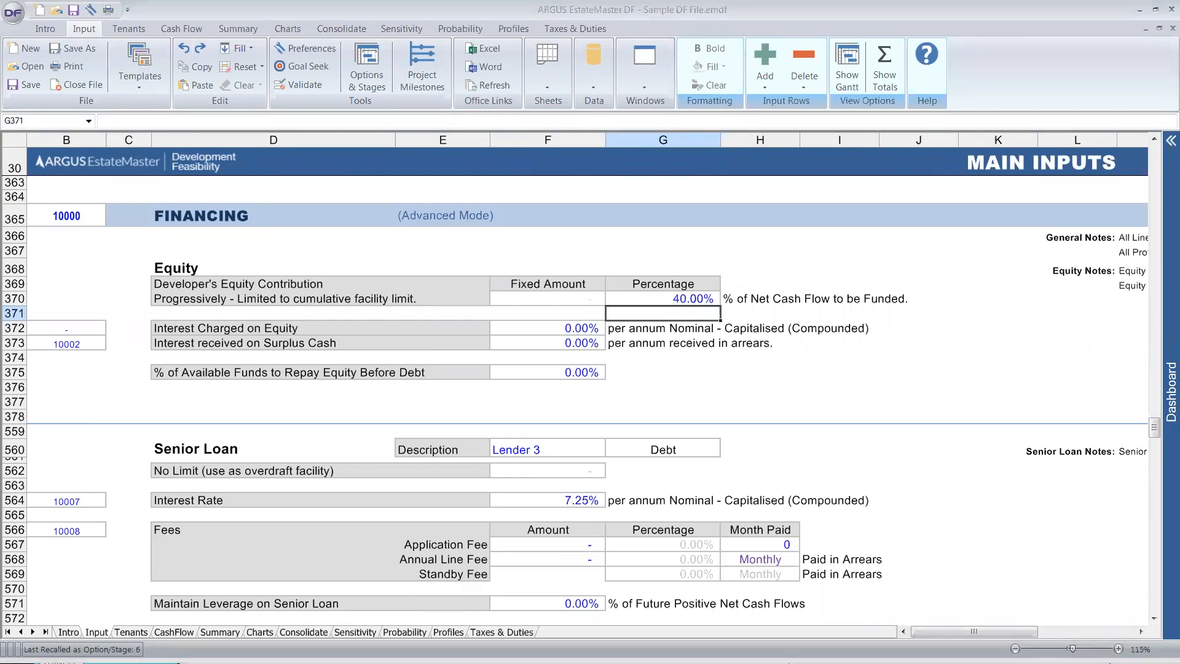